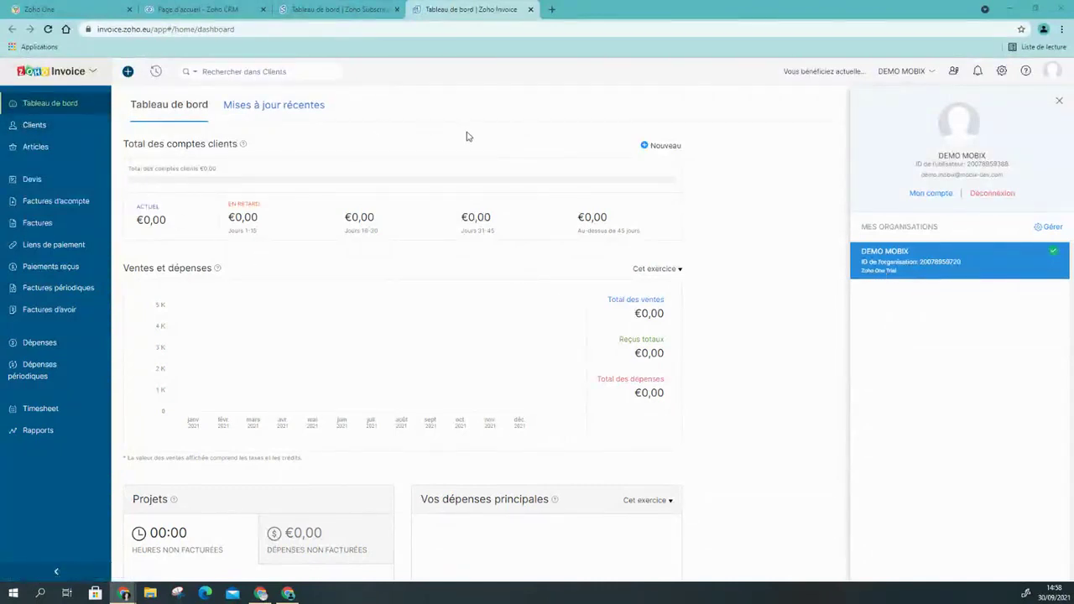
Examine the article Produit démo3 in its edit form, enlarging the description field, and leave without saving.
left_click(1059, 101)
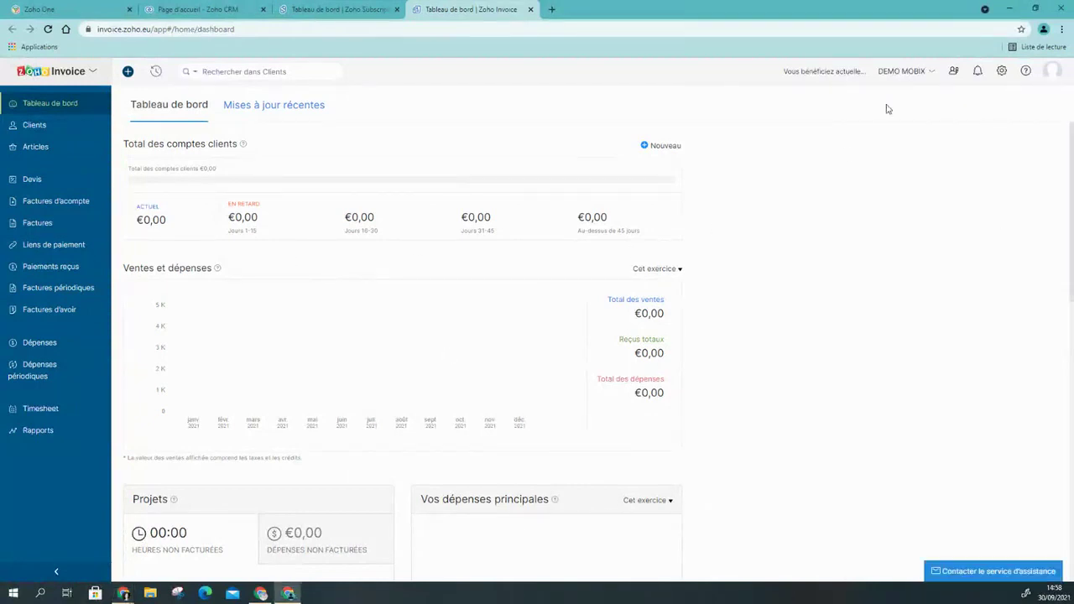
left_click(35, 148)
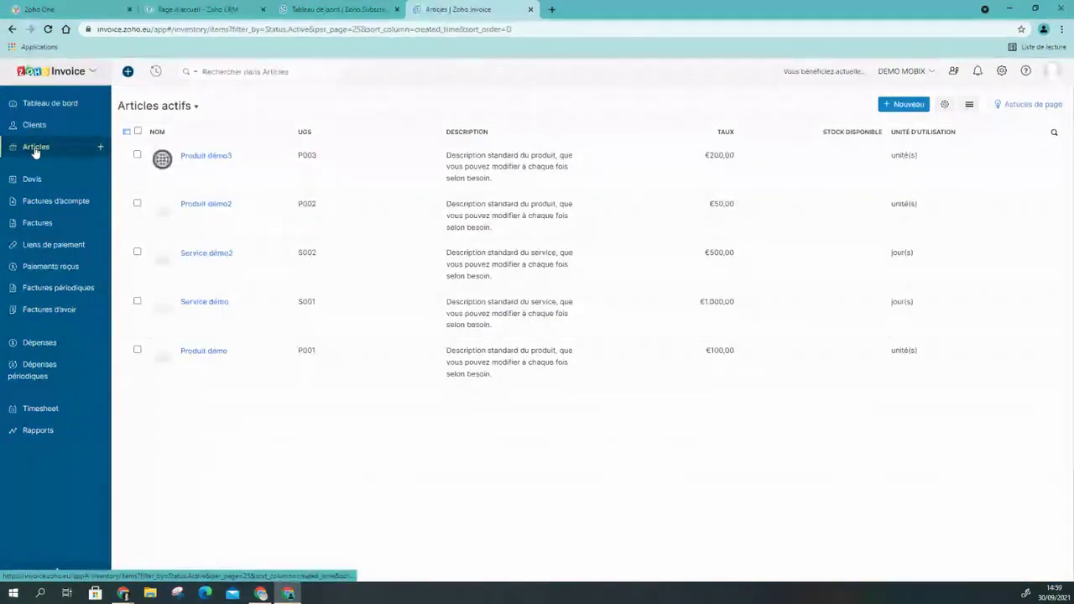
left_click(266, 173)
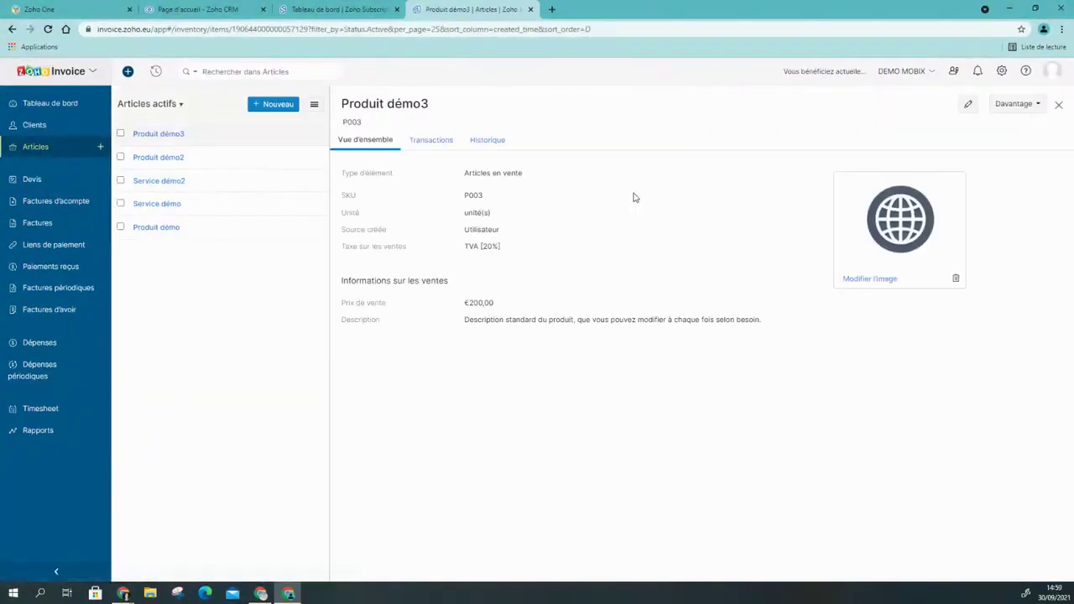
left_click(968, 105)
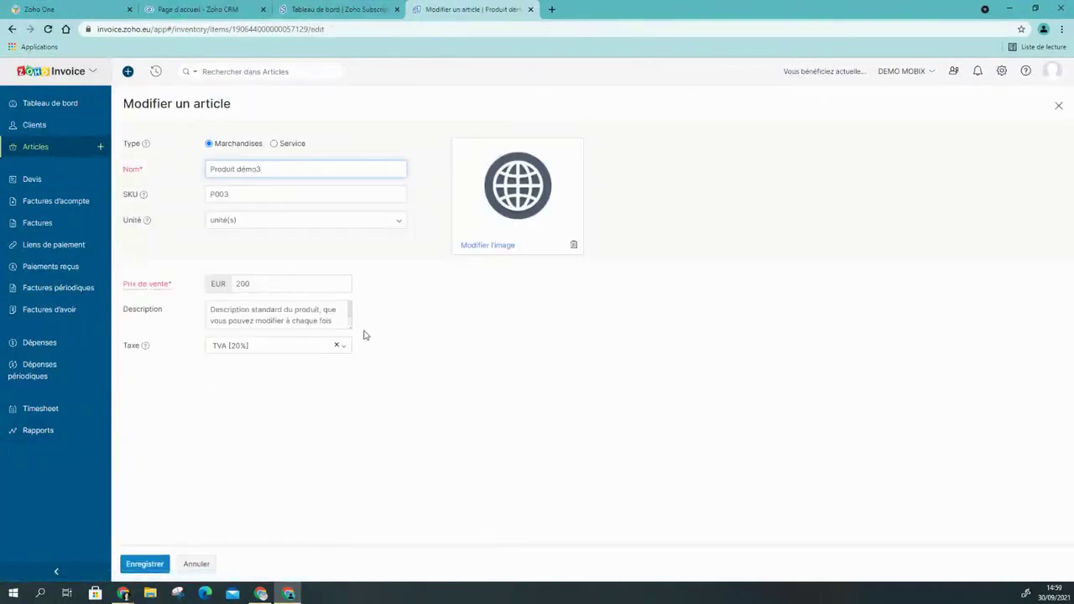
left_click_drag(350, 328, 362, 364)
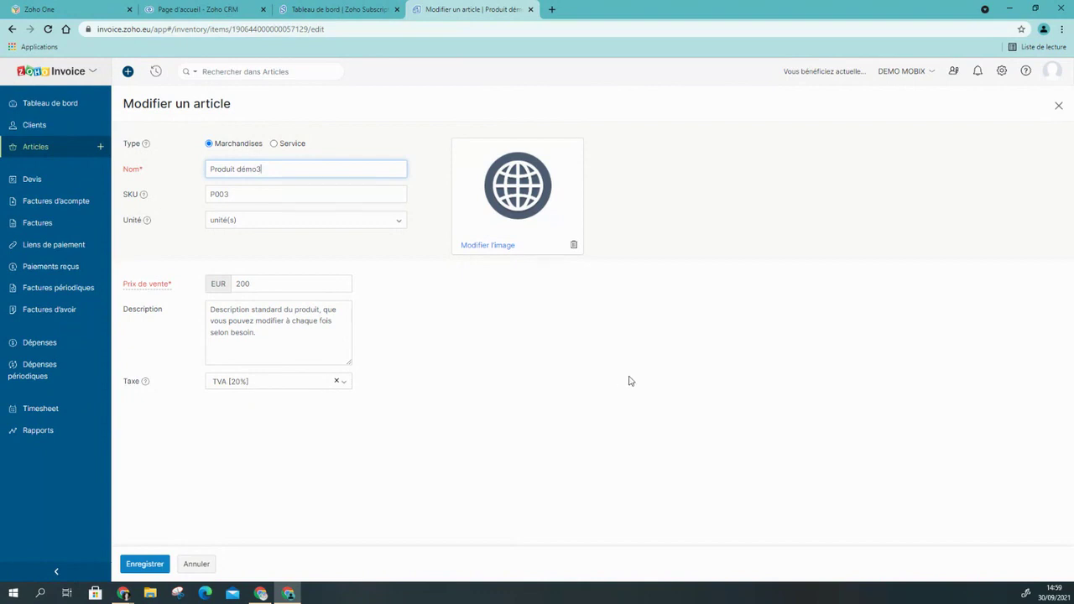
mouse_move(525, 198)
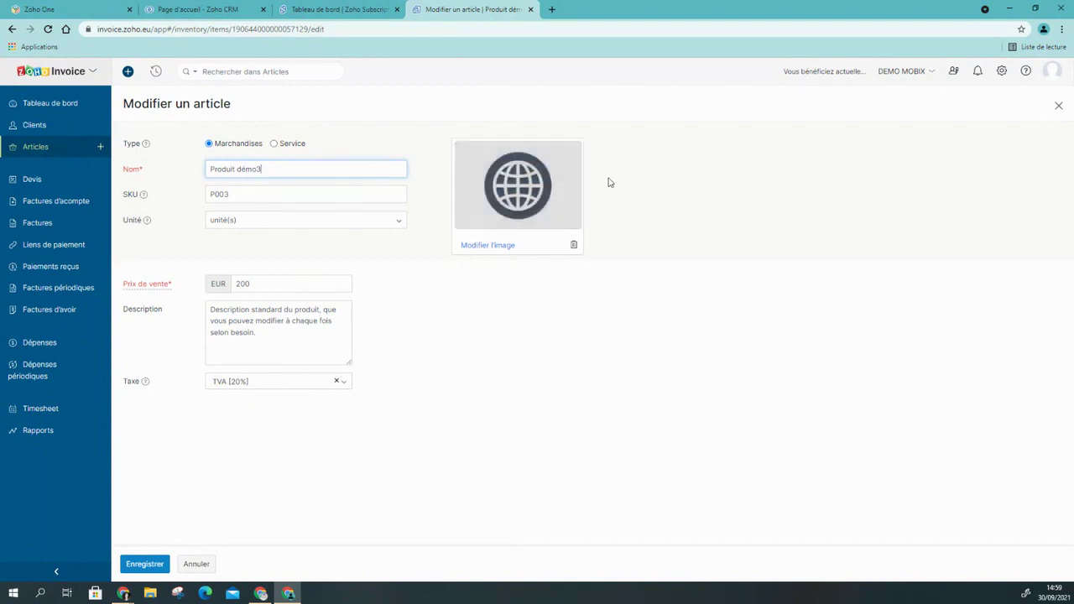
left_click(197, 565)
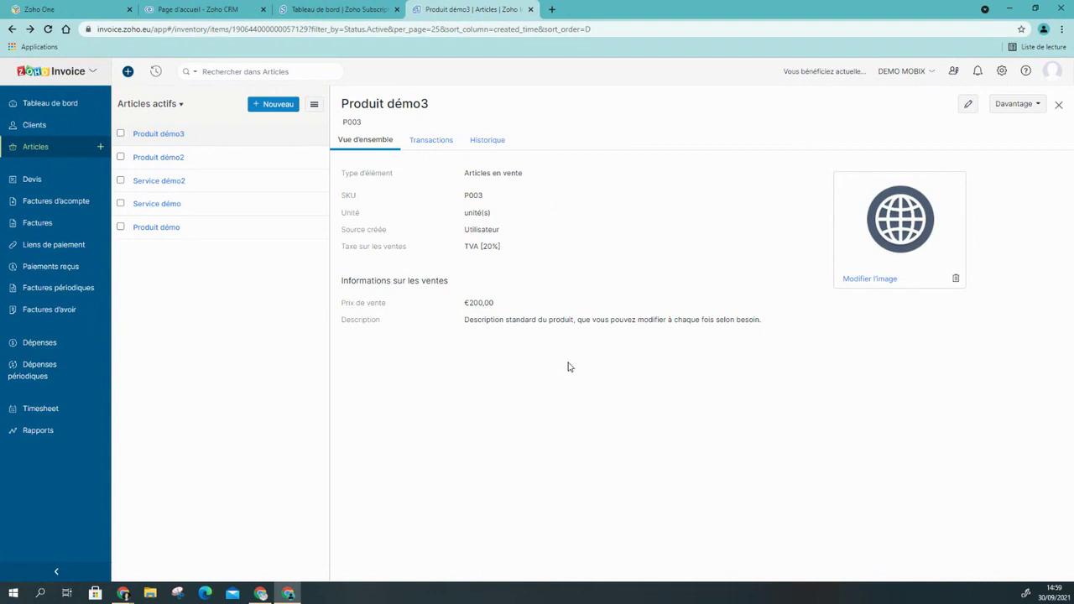
Open the Benton (Sample) customer record and review its contact, address and other details.
left_click(58, 132)
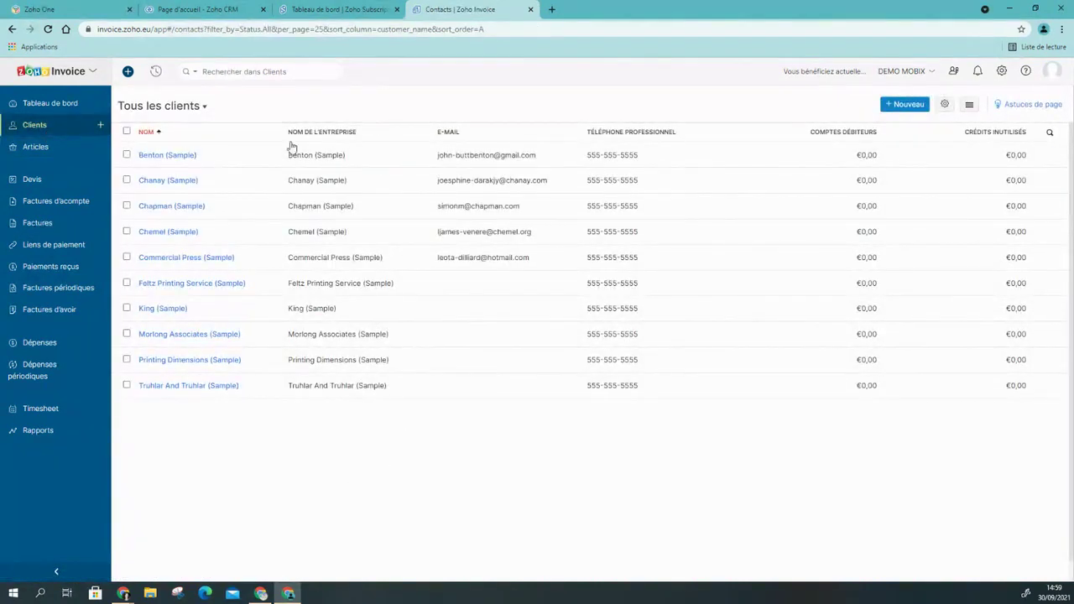
left_click(213, 164)
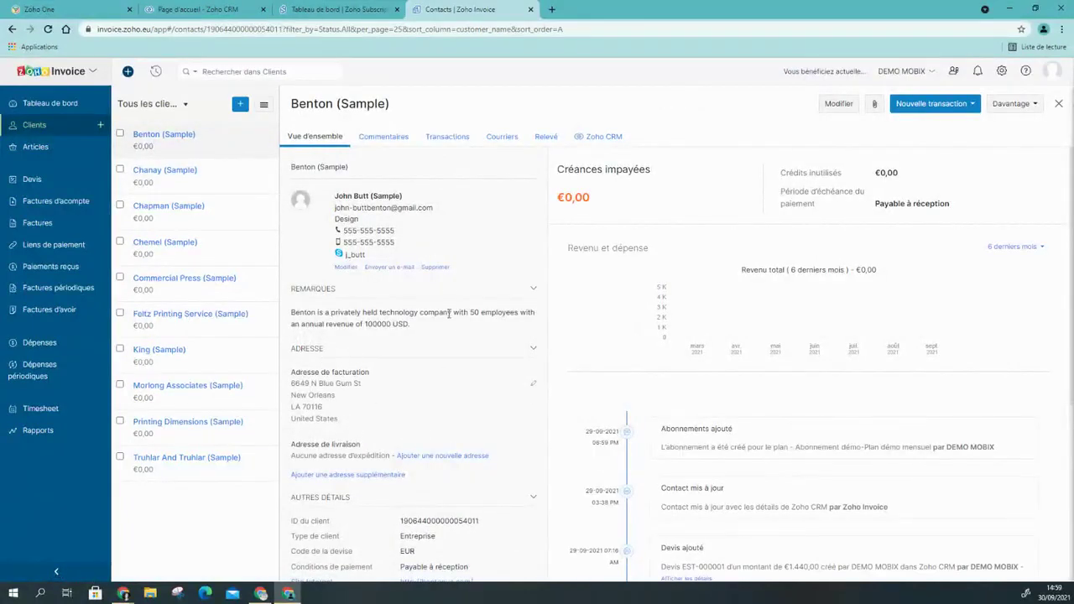
scroll(427, 311, "down", 4)
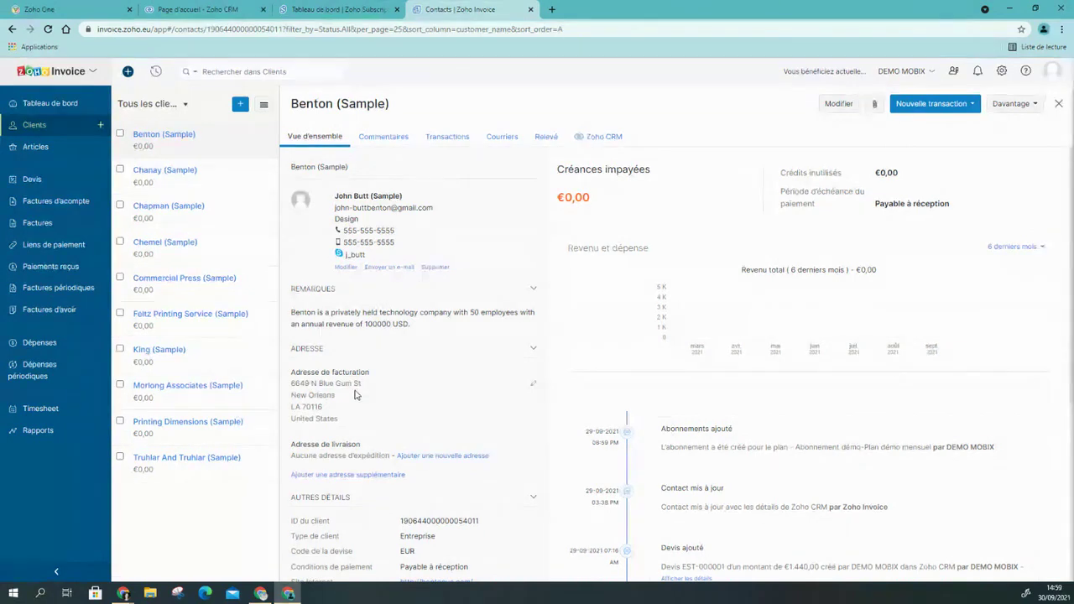
scroll(358, 411, "down", 2)
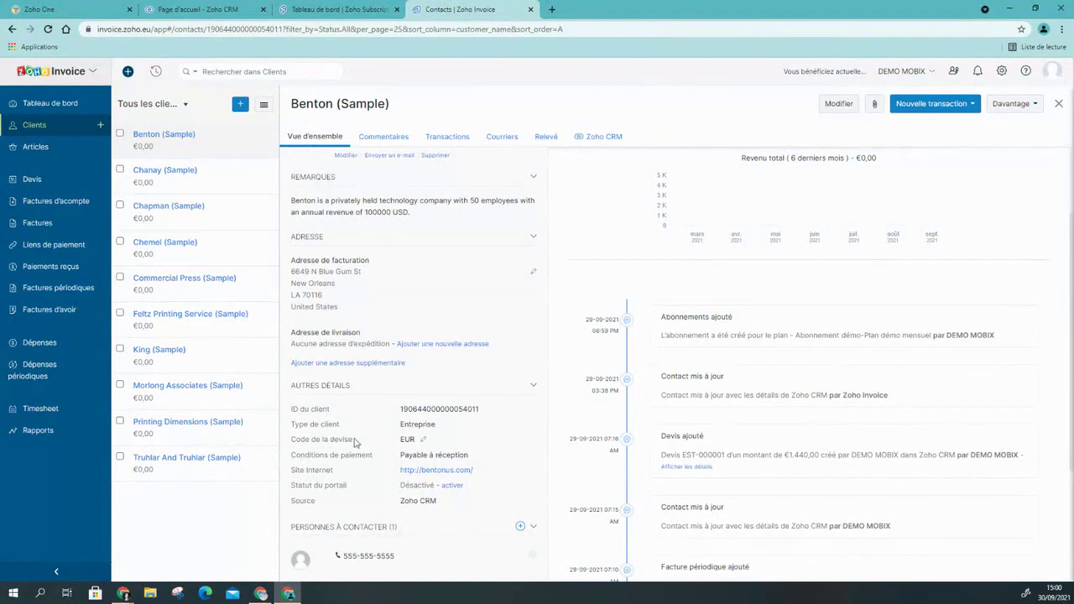
Edit the Benton (Sample) customer to use the tax rate TVA [20%] and save the record.
left_click(835, 105)
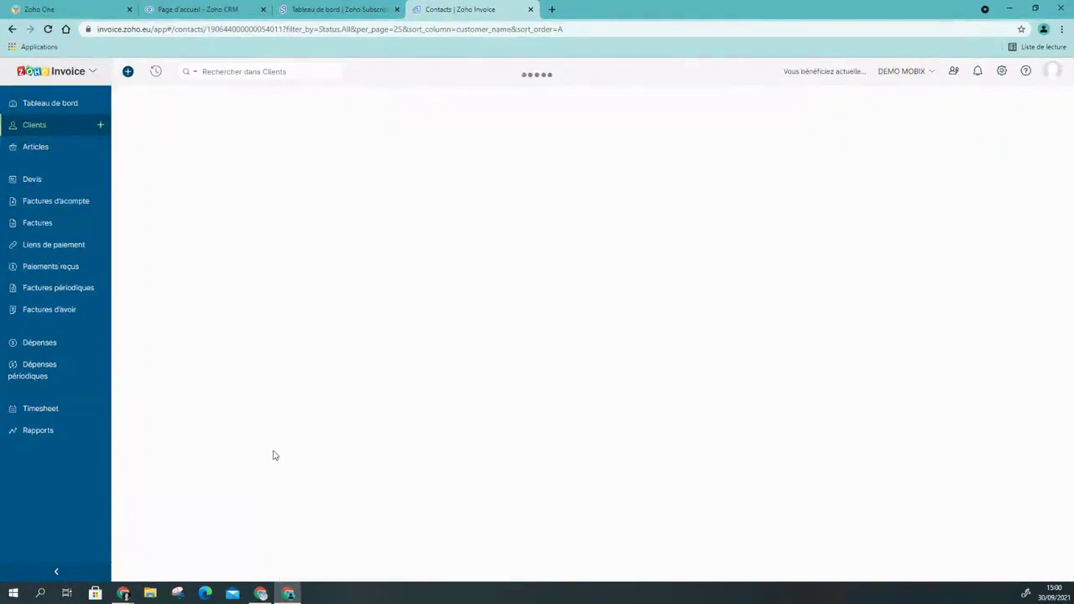
scroll(175, 422, "down", 3)
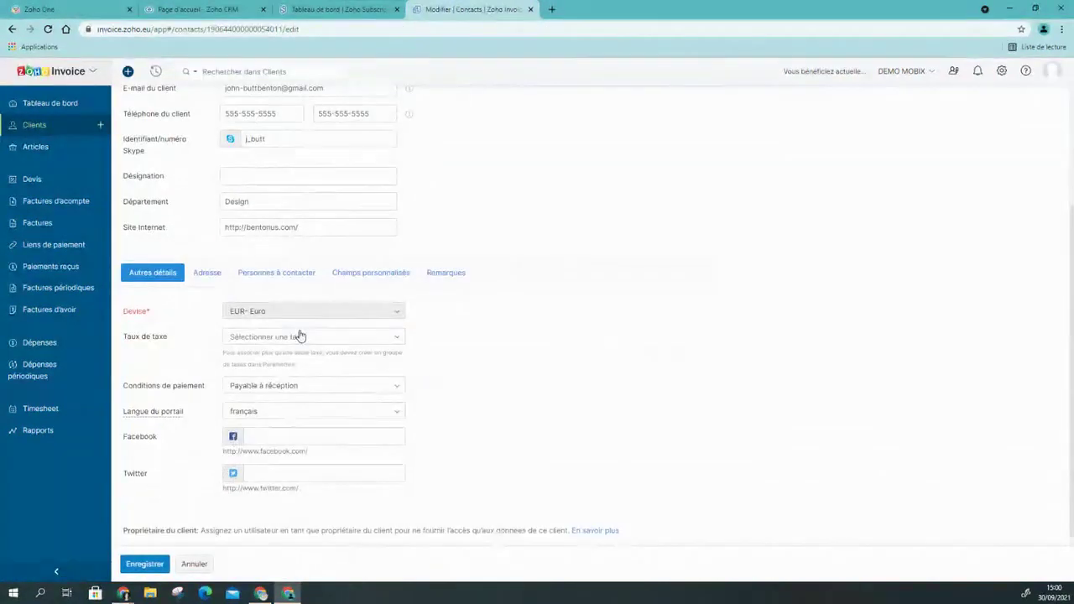
left_click(300, 336)
left_click(274, 409)
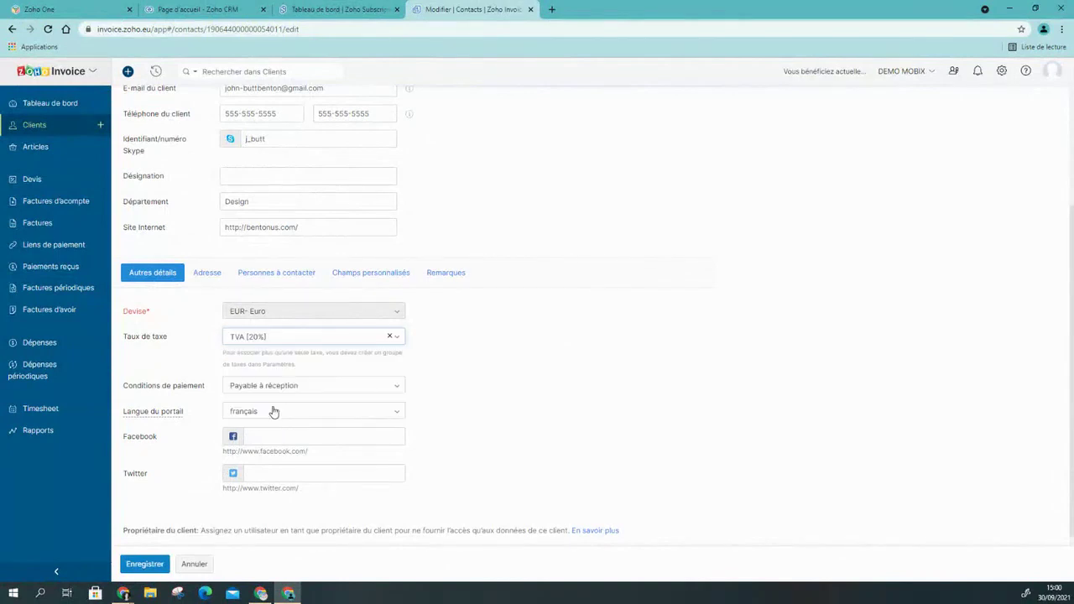
scroll(377, 400, "up", 2)
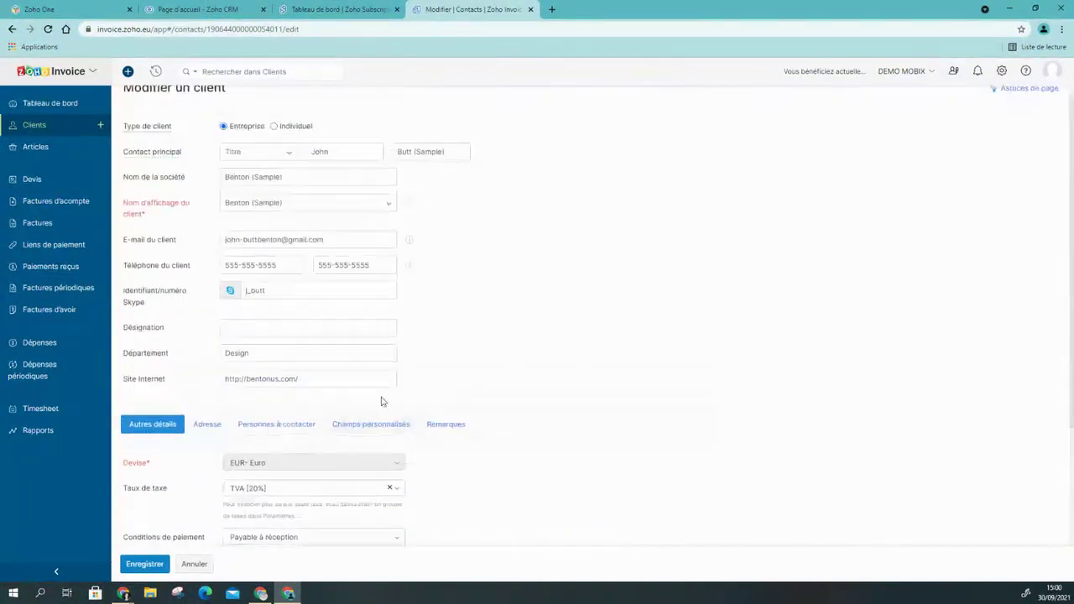
scroll(382, 401, "up", 1)
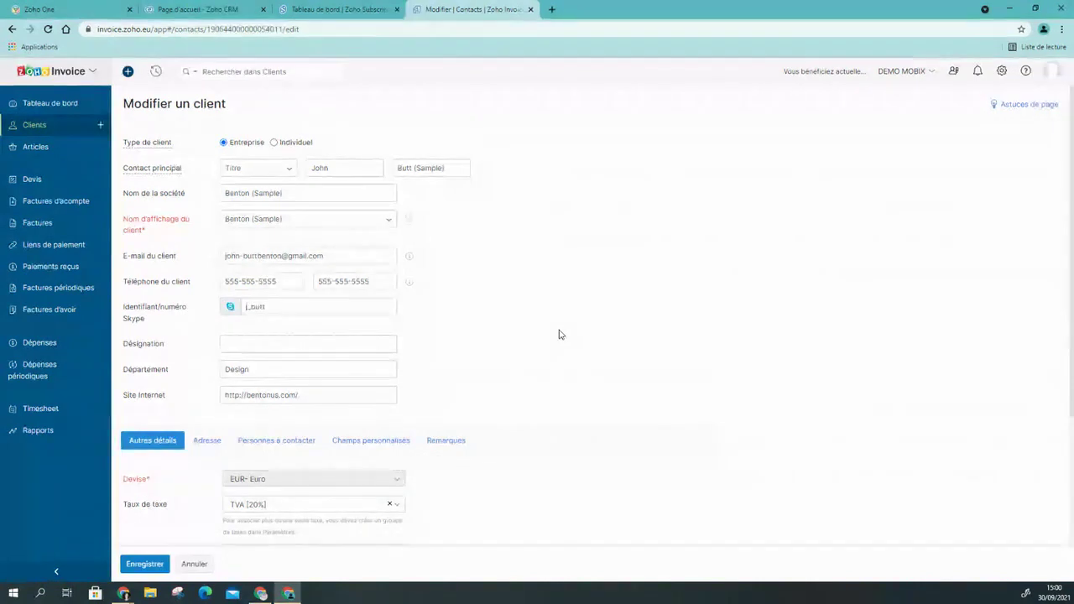
scroll(559, 334, "down", 2)
scroll(569, 417, "down", 1)
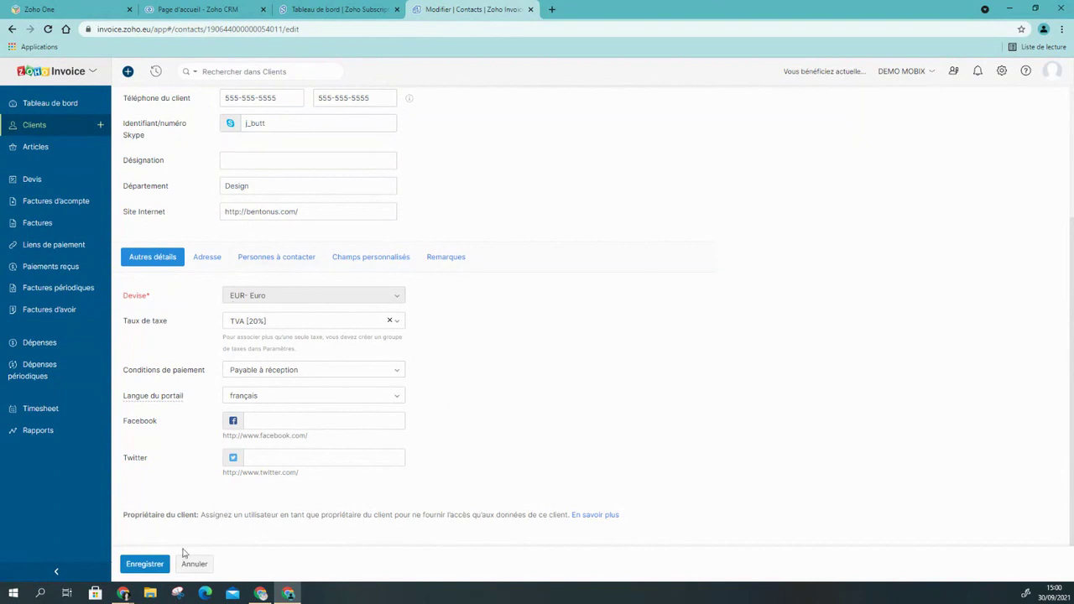
left_click(145, 564)
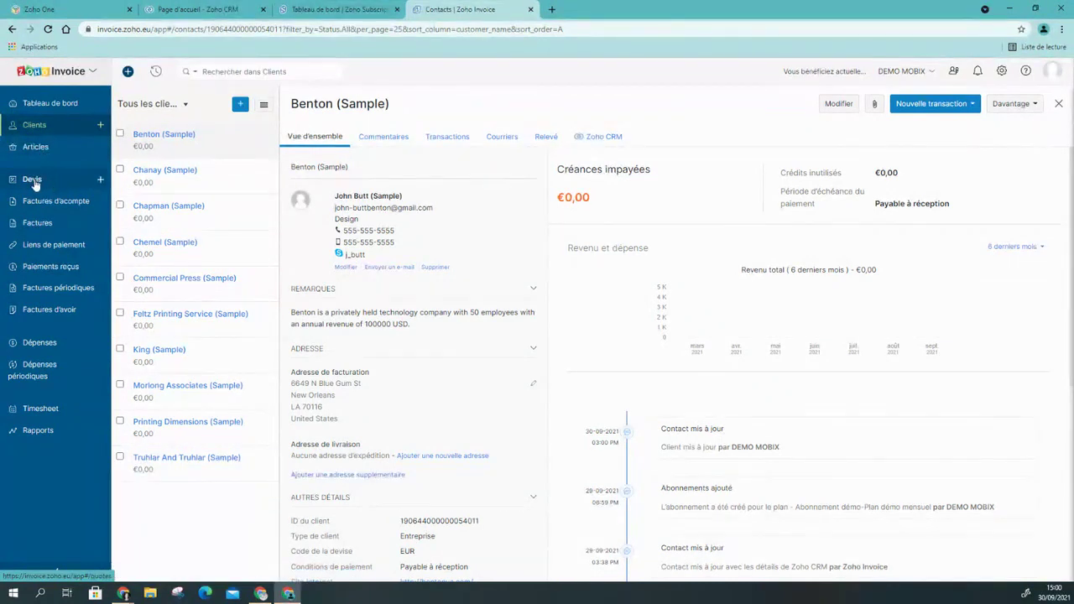
Look through the quotes and credit notes sections, and view the existing draft quote for Benton (Sample).
left_click(34, 184)
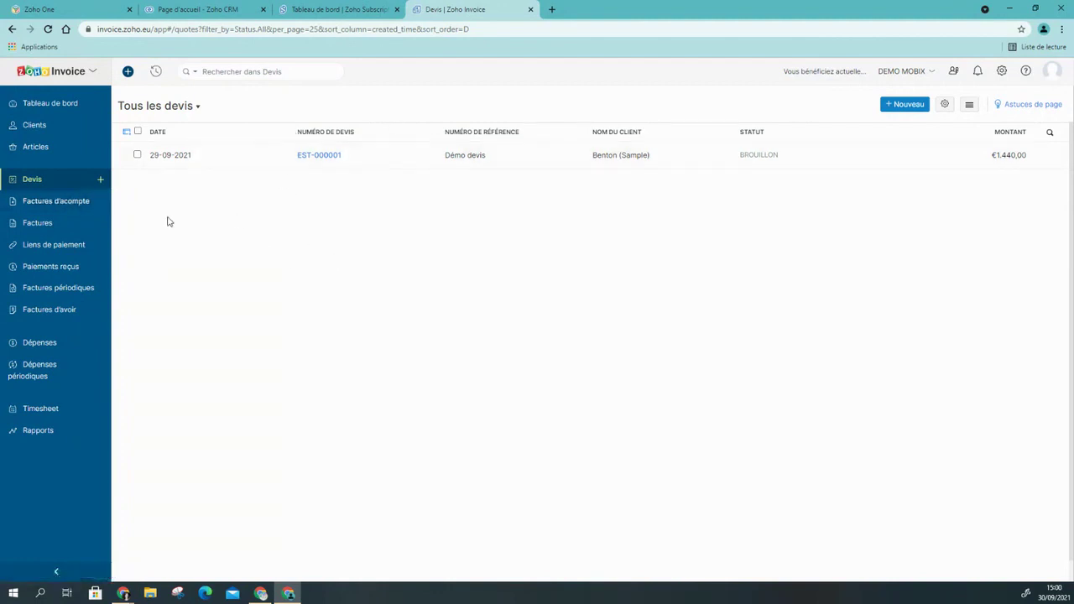
left_click(52, 312)
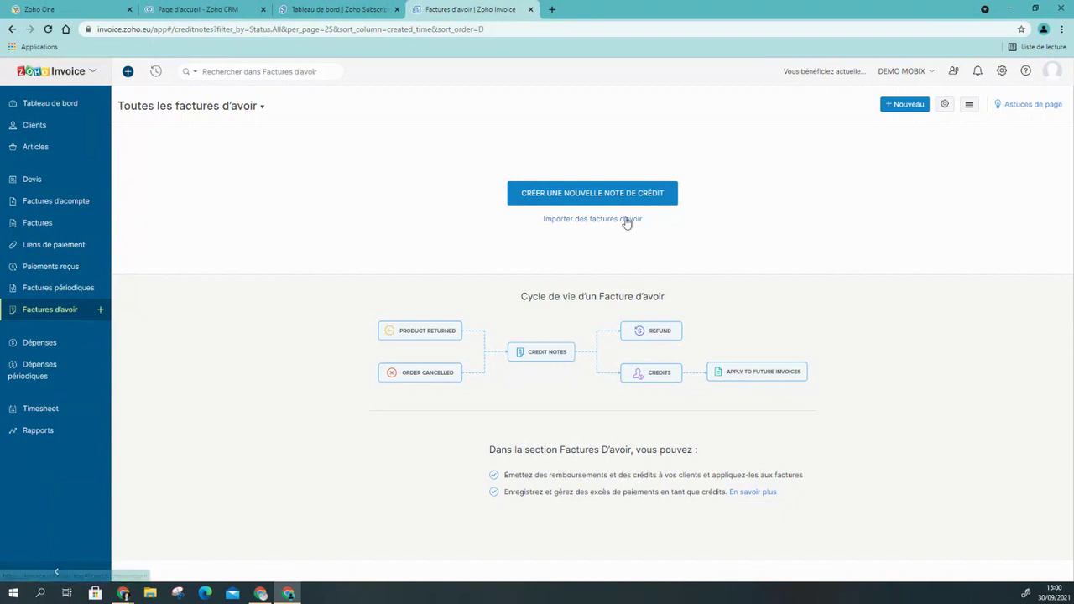
left_click(32, 180)
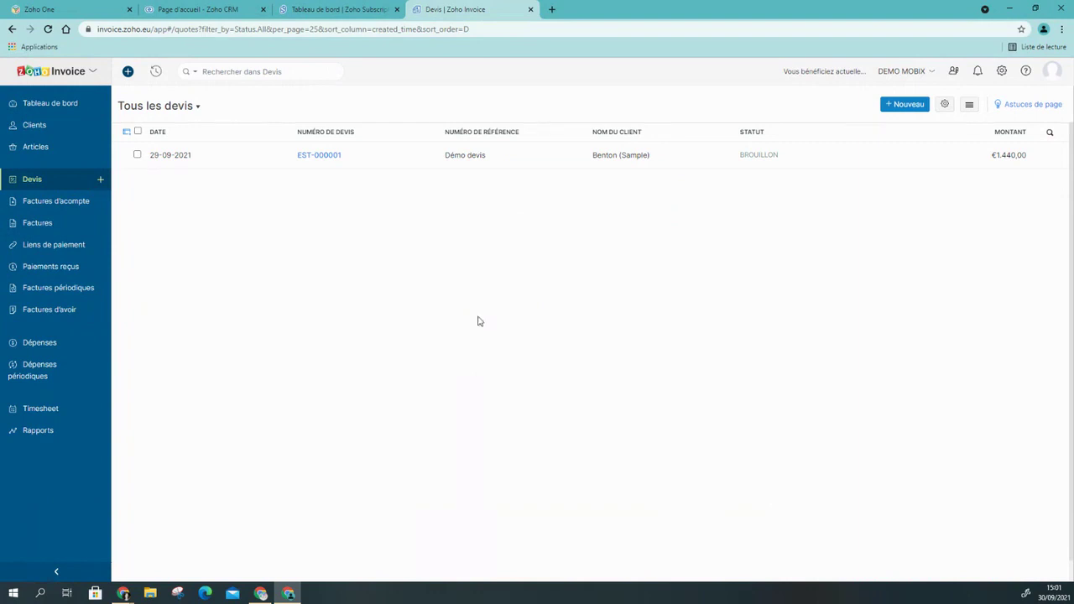
left_click(387, 163)
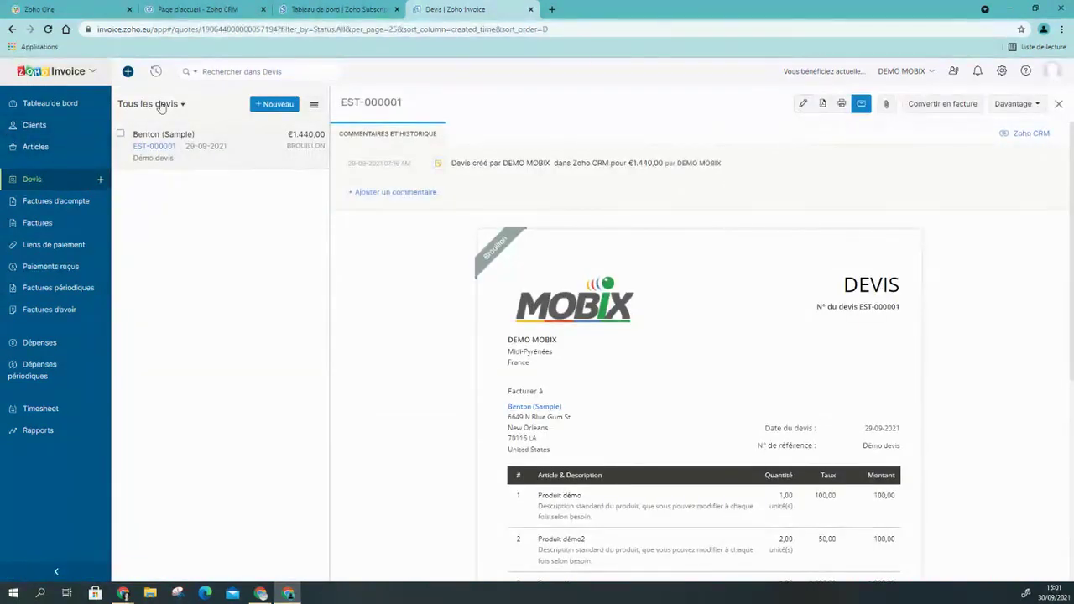
Create a new quote for the customer Chanay (Sample) and associate it with the CRM potential Chanay.
left_click(277, 105)
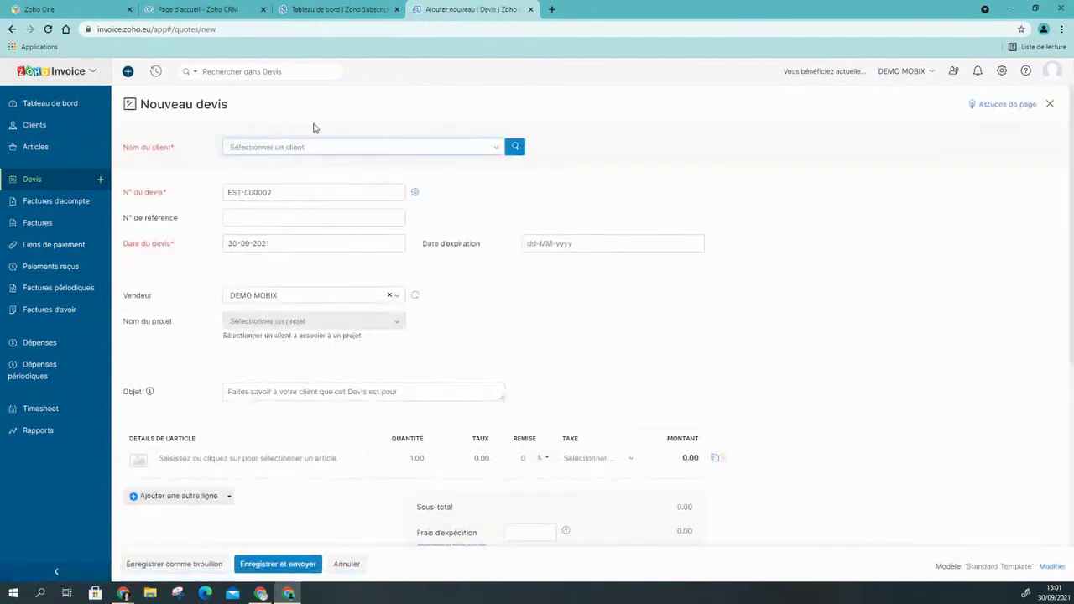
left_click(319, 148)
left_click(310, 206)
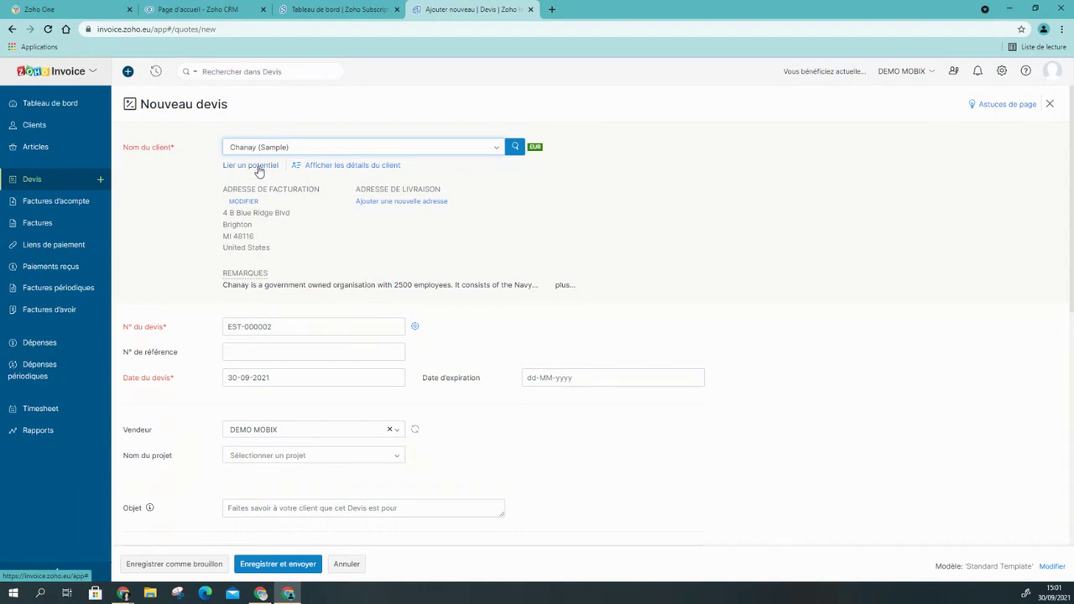
left_click(252, 165)
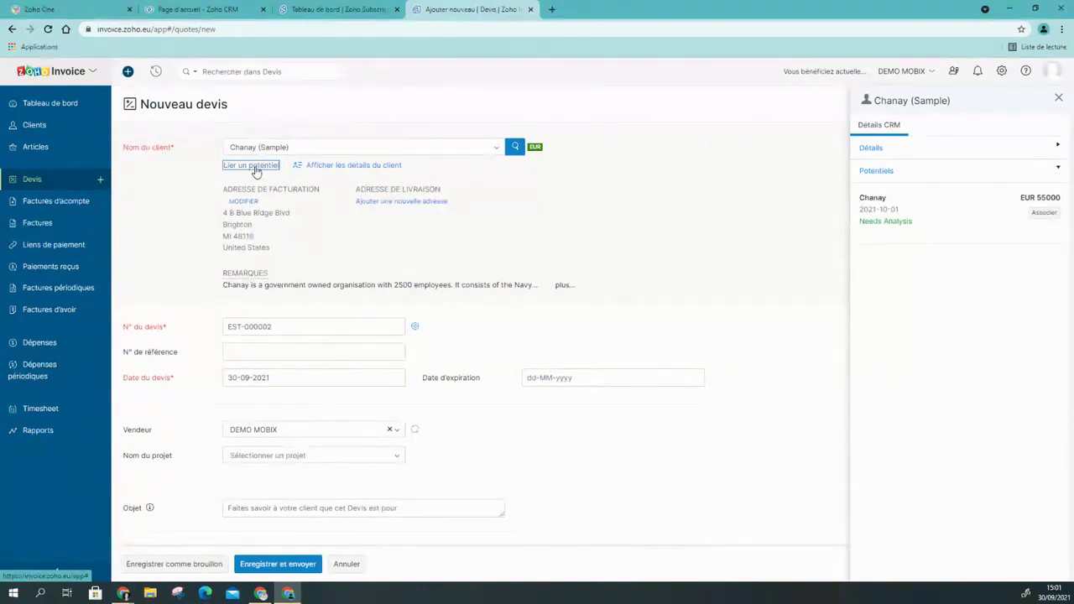
left_click(1044, 214)
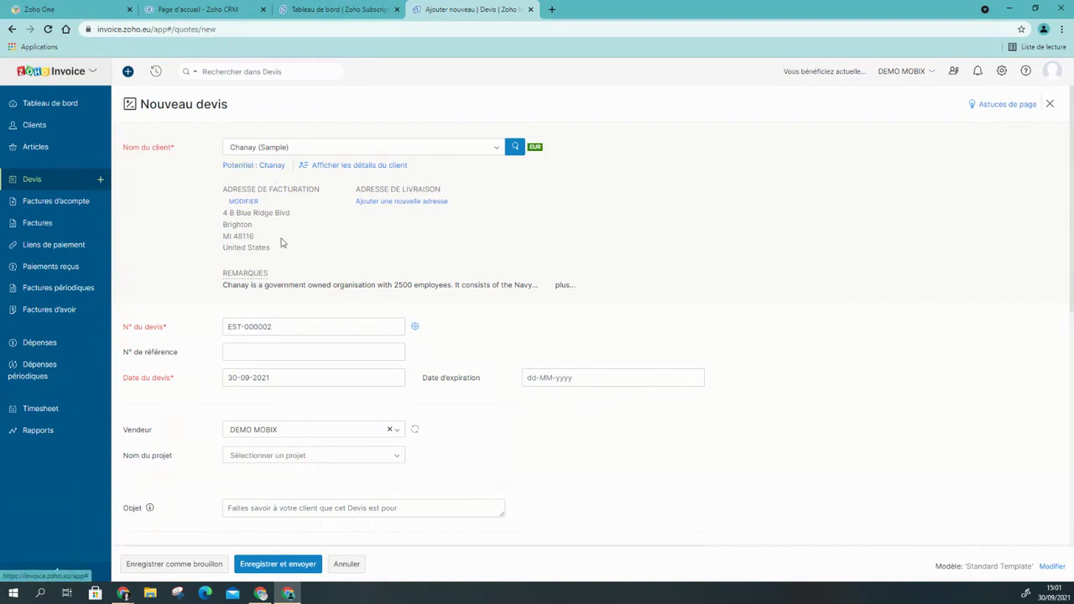
Add the article Produit démo to the first item line of the new quote.
scroll(528, 276, "down", 3)
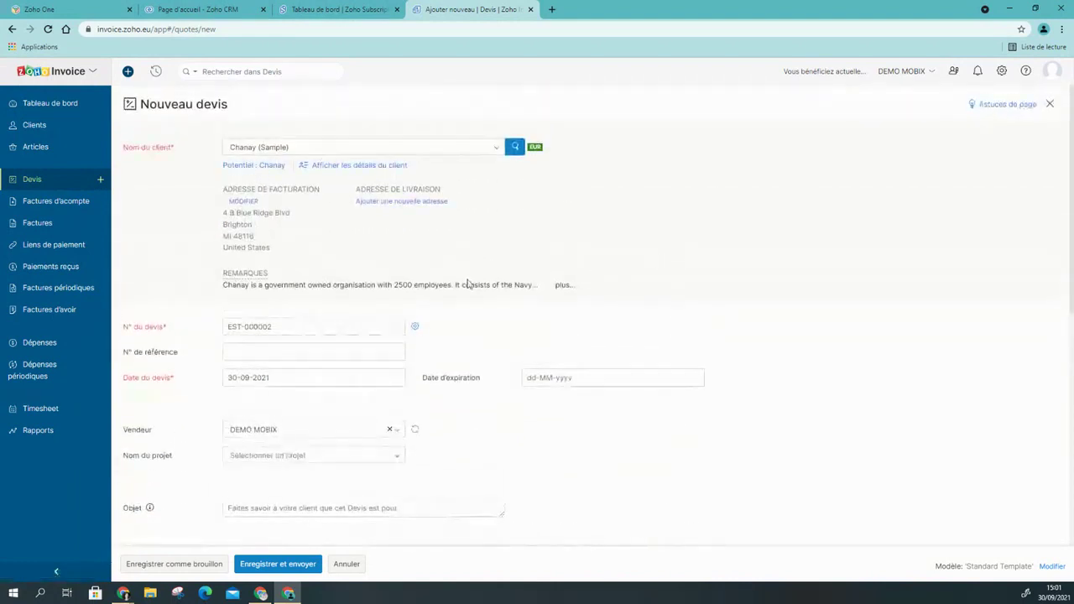
scroll(312, 397, "down", 3)
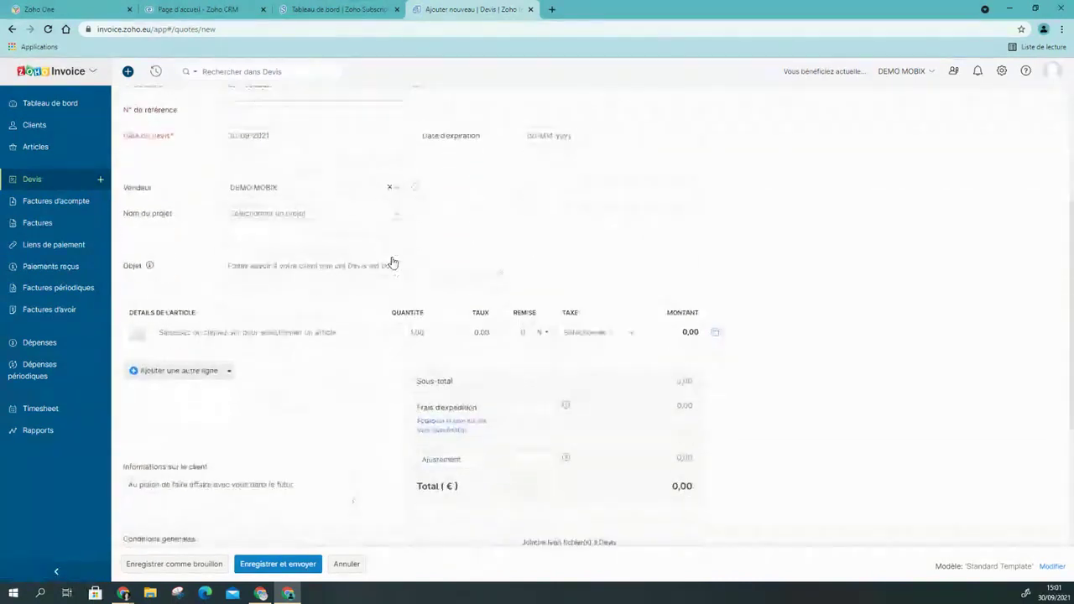
scroll(391, 264, "down", 1)
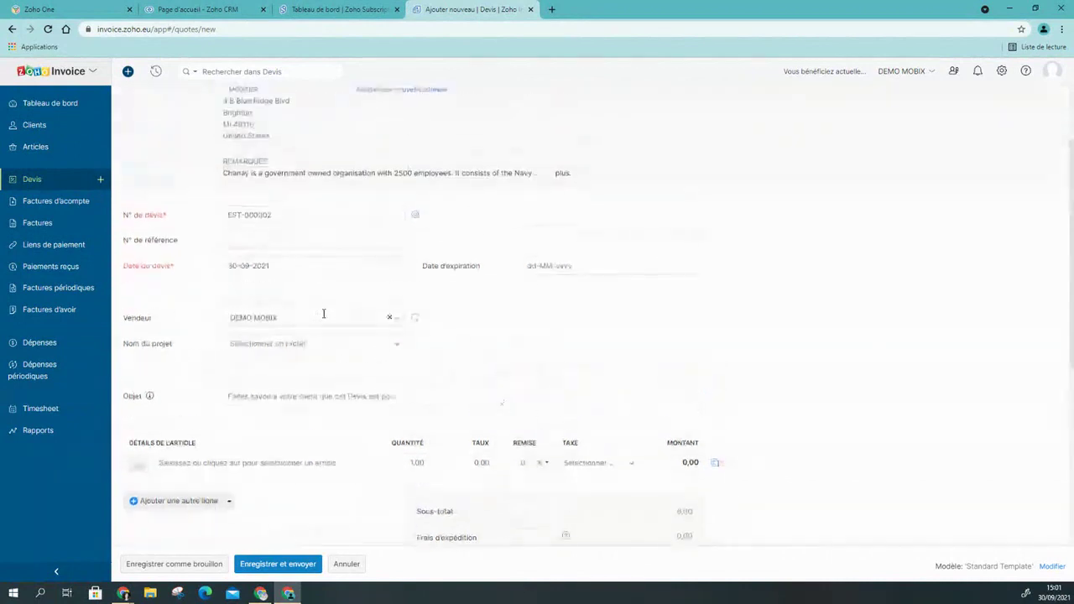
scroll(642, 326, "up", 3)
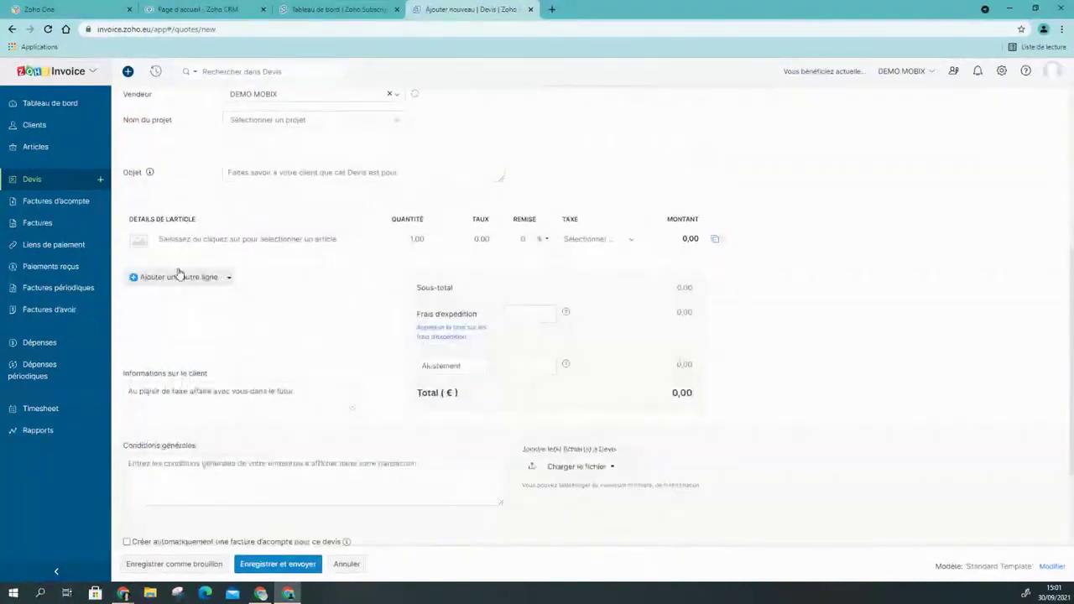
left_click(182, 240)
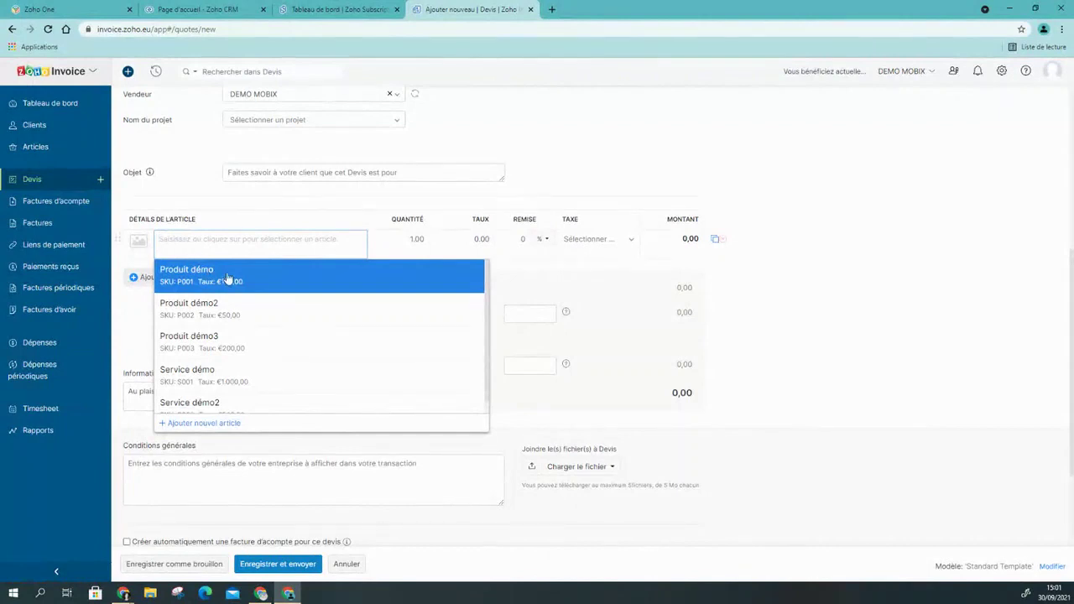
left_click(226, 278)
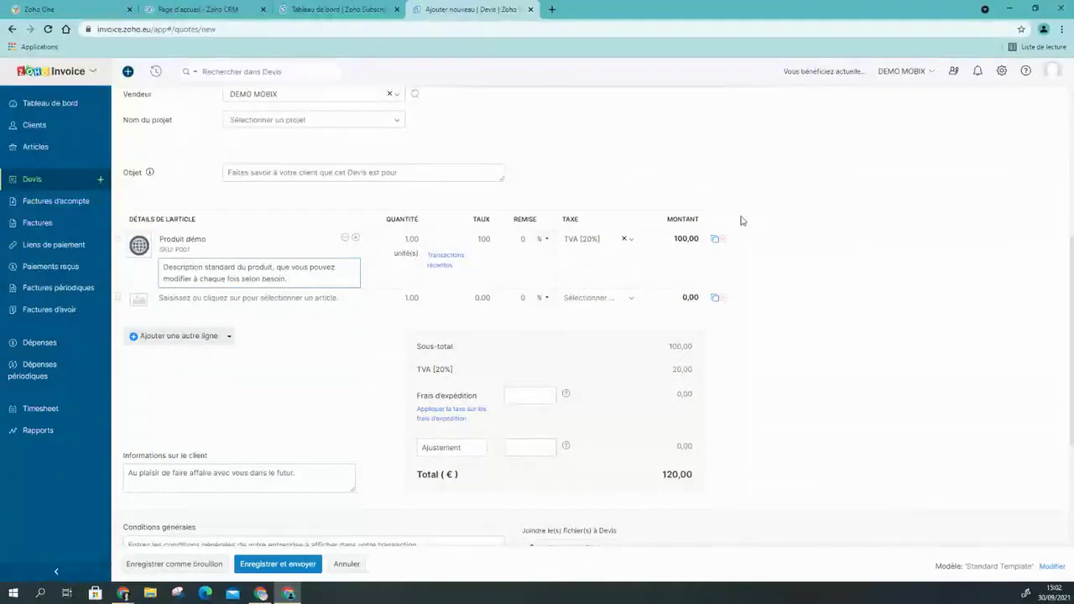
Set the quantity of Produit démo to 2 and check the line's rate and discount fields.
left_click(394, 241)
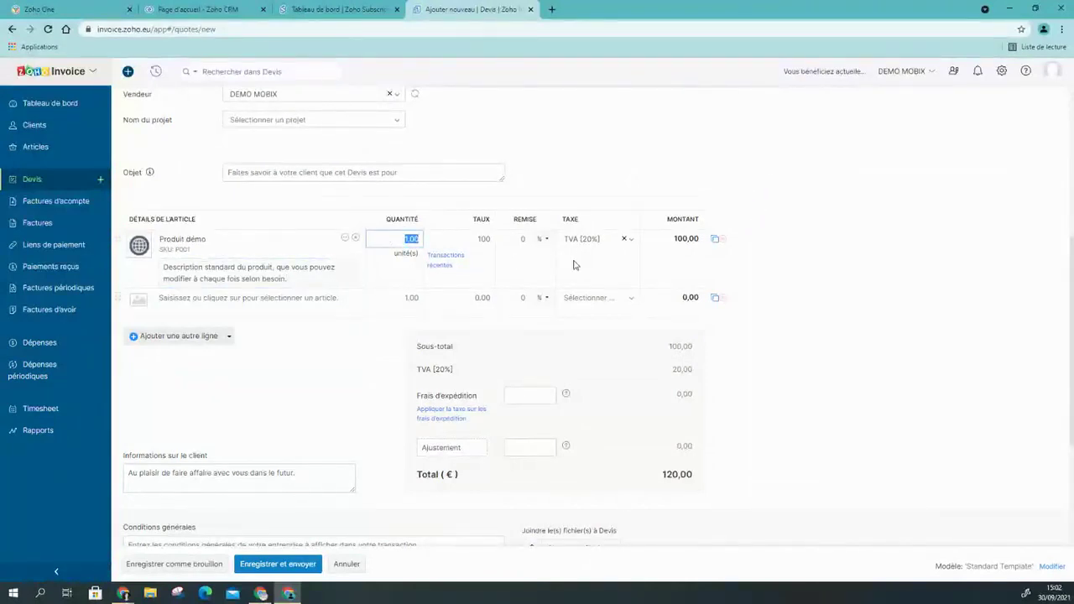
type("2")
left_click(458, 238)
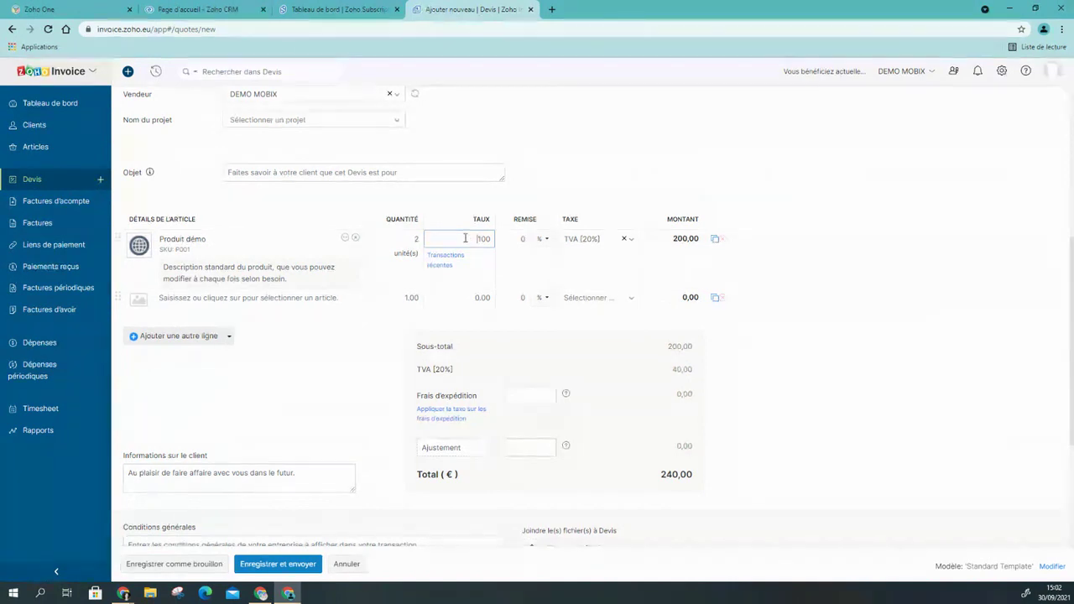
left_click(515, 240)
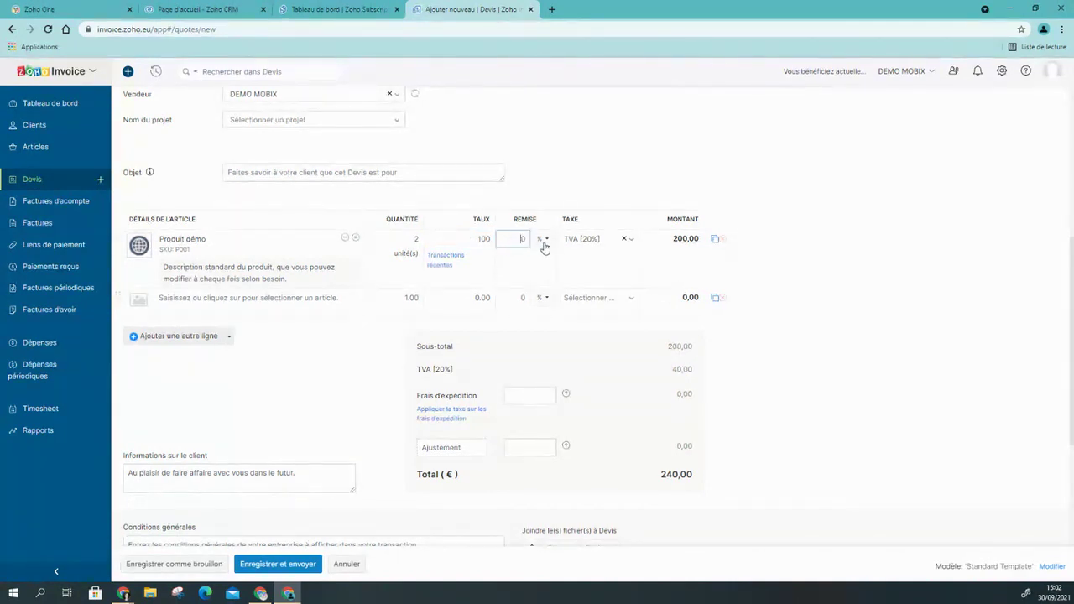
left_click(544, 242)
Add the article Produit démo3 with a quantity of 3 and the article Service démo as the next quote lines.
left_click(216, 296)
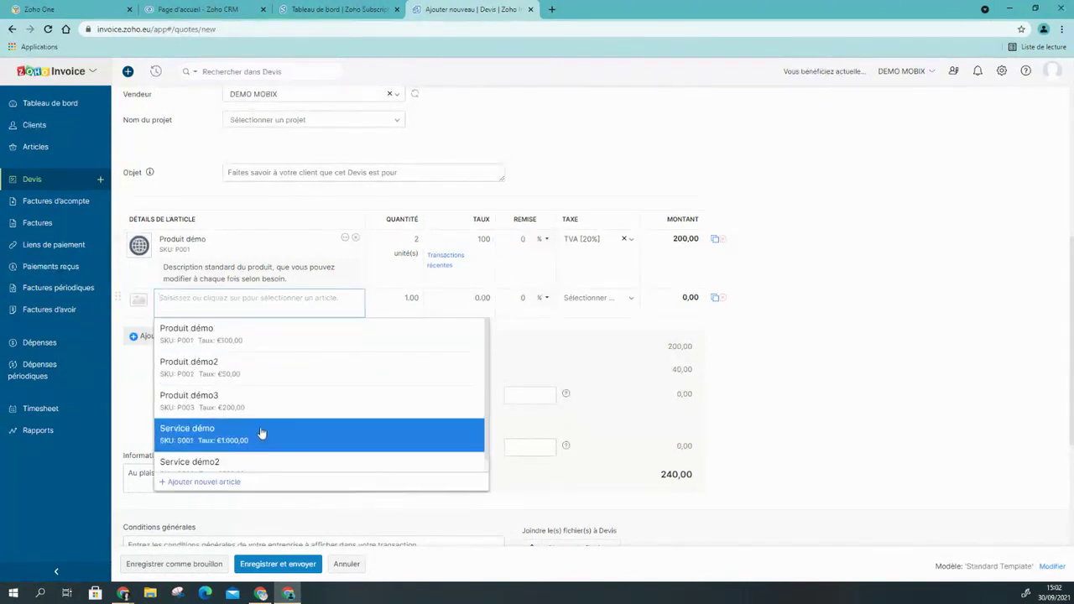
left_click(220, 400)
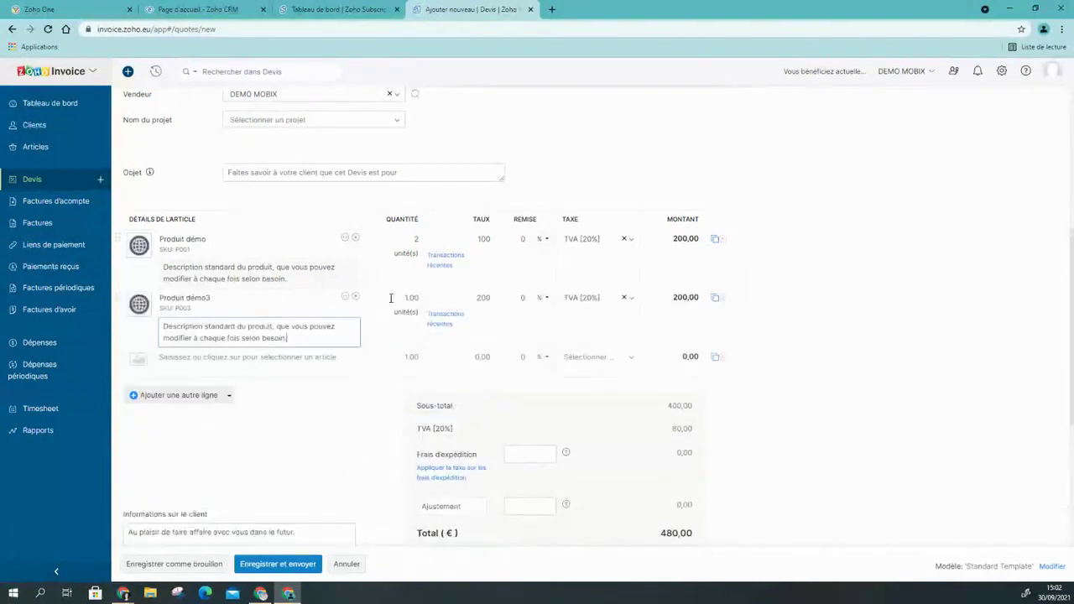
type("3")
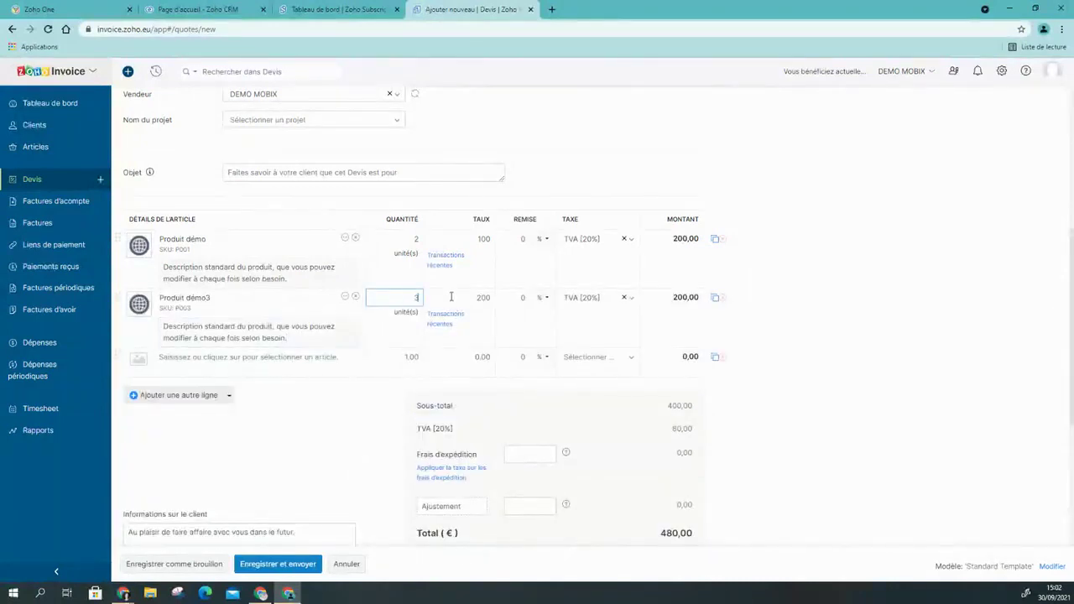
left_click(262, 363)
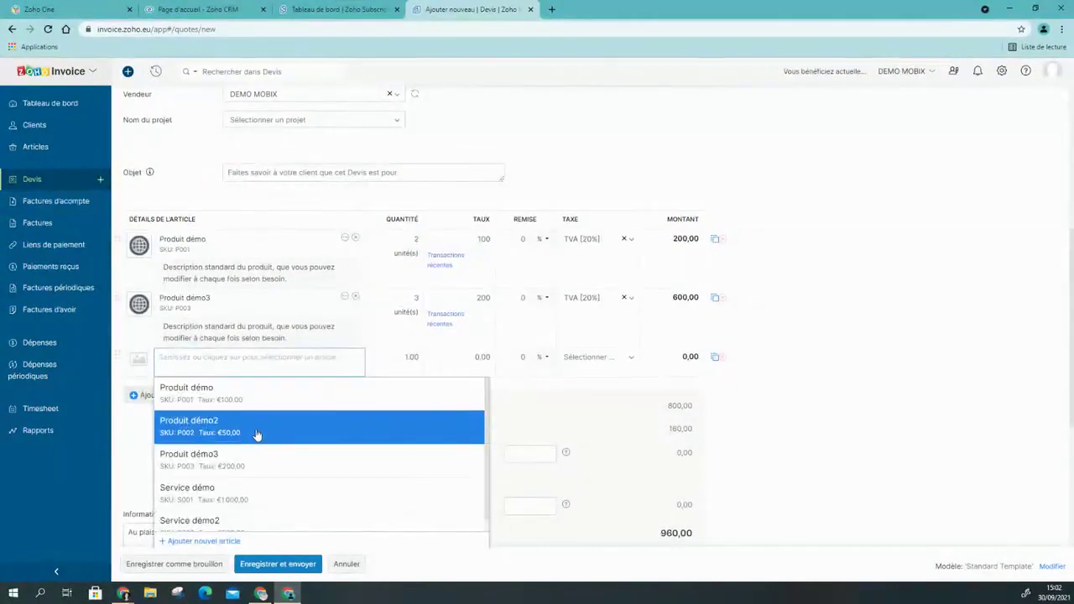
left_click(259, 495)
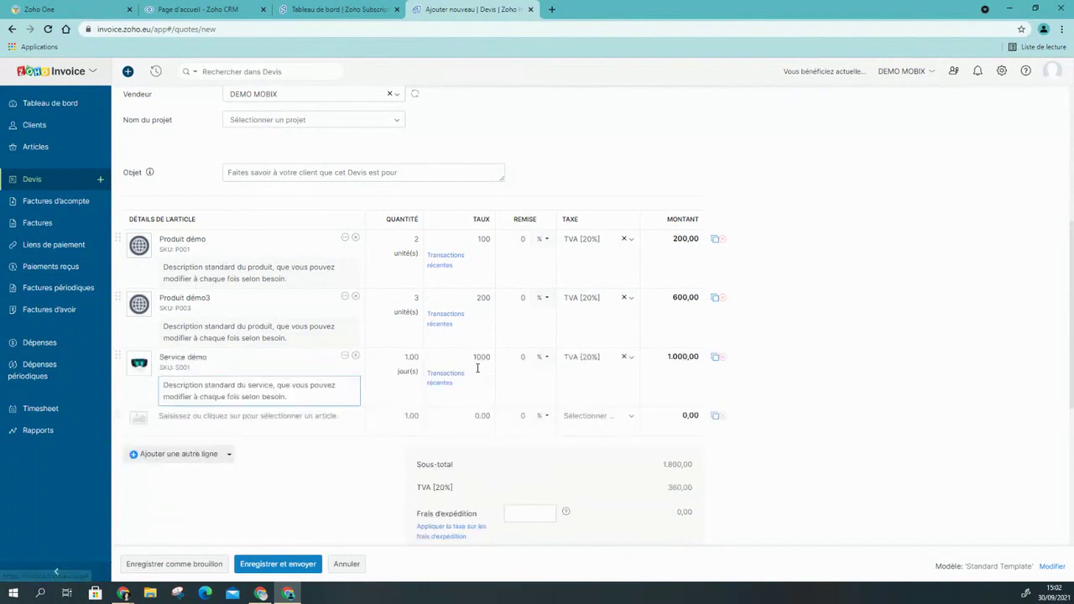
Check the editable descriptions of Produit démo3 and Service démo, and save the quote as a draft.
left_click(227, 325)
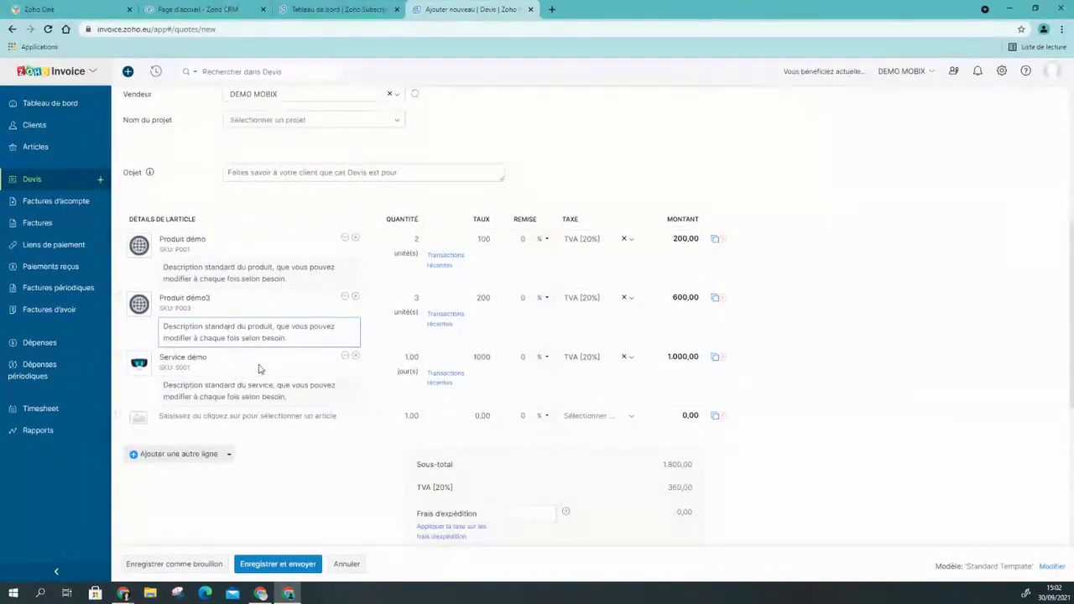
left_click(241, 396)
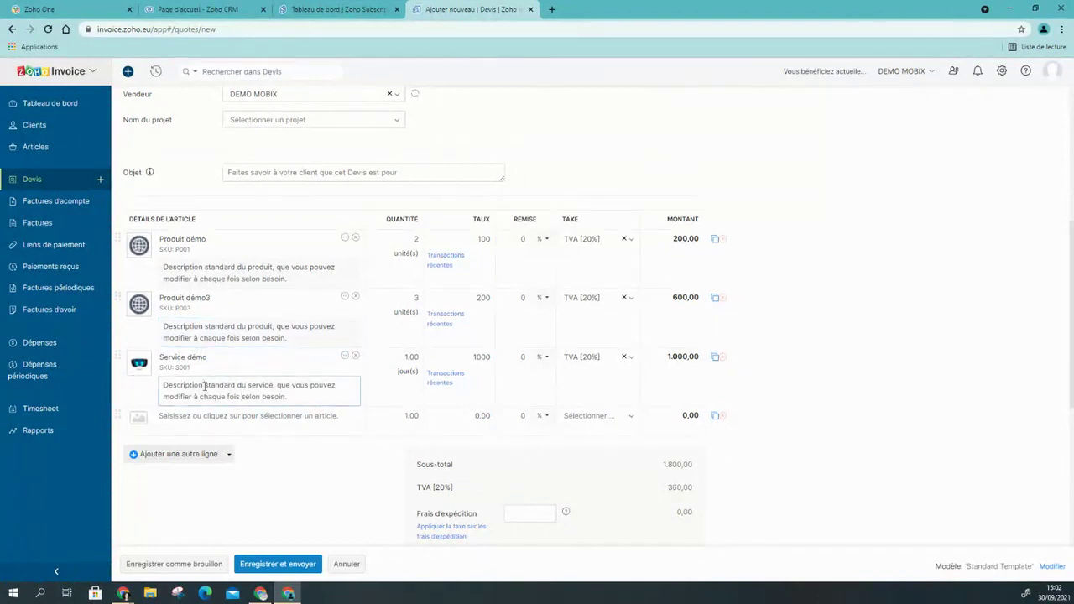
left_click_drag(301, 399, 228, 377)
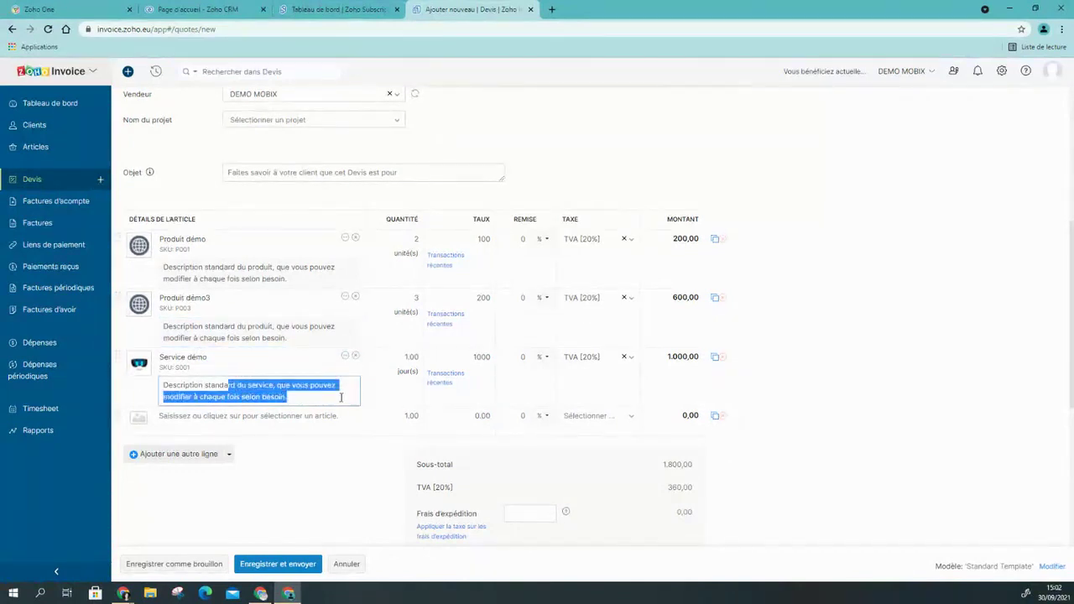
left_click(317, 399)
scroll(280, 384, "down", 2)
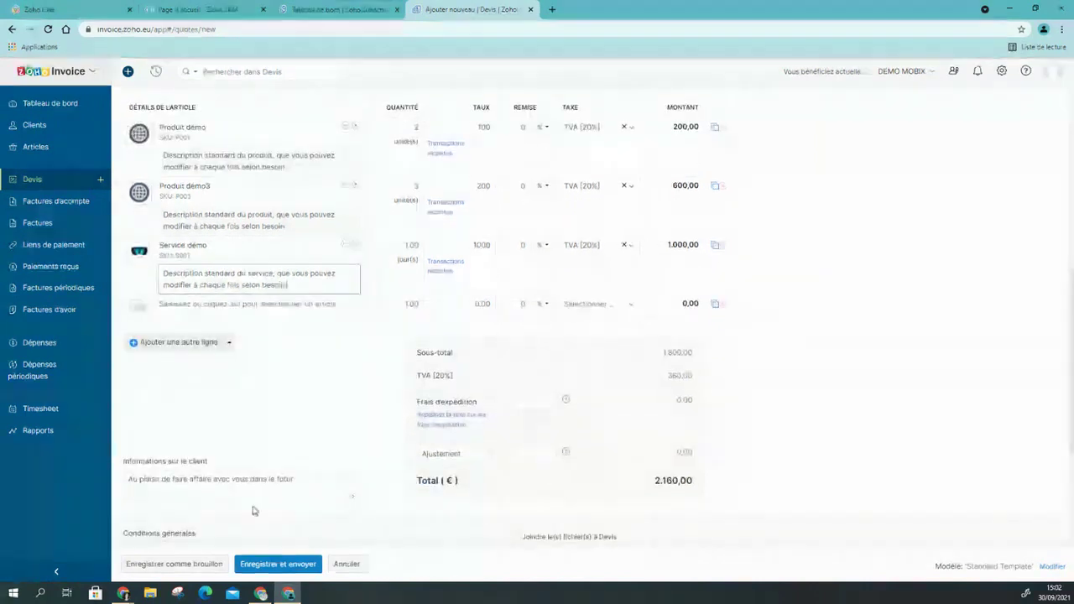
left_click(174, 564)
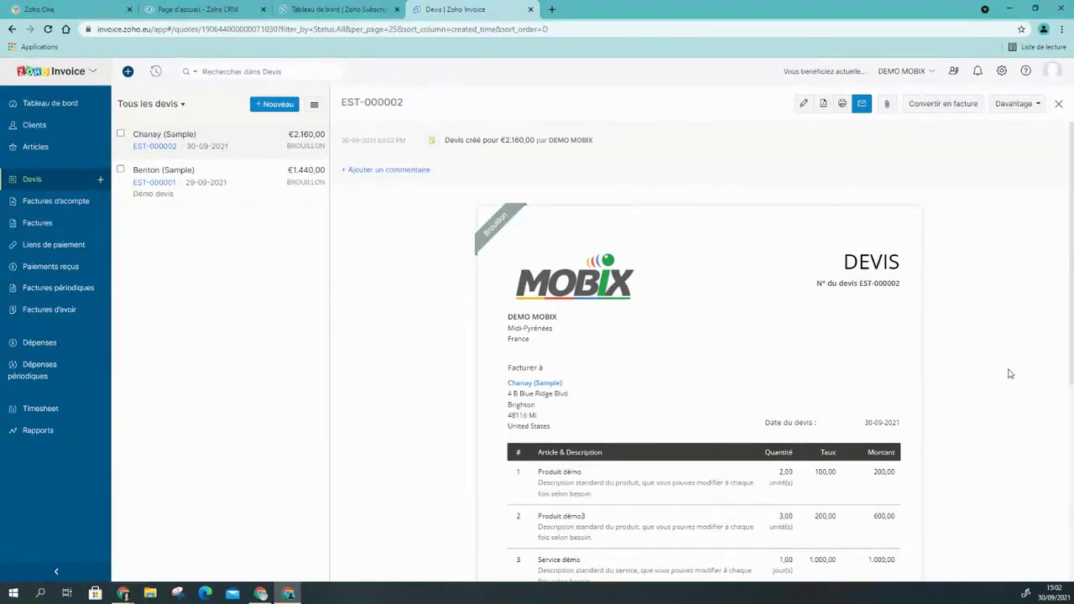
Review the saved quote and its e-mail to Chanay (Sample), including recipients, message body, view-quote link and PDF attachment, and leave without sending.
scroll(969, 365, "down", 3)
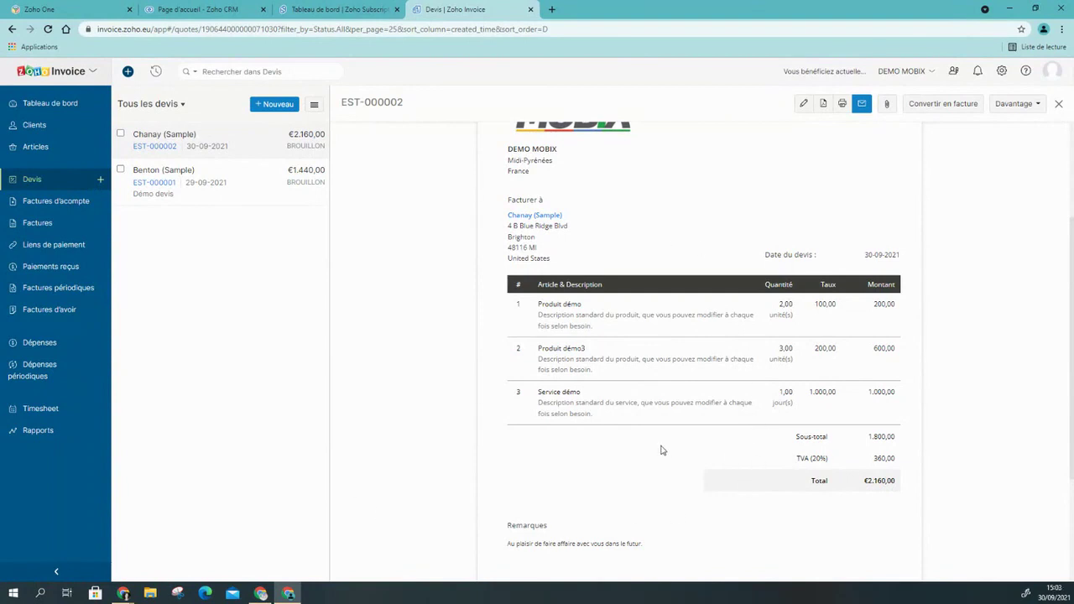
scroll(660, 450, "up", 3)
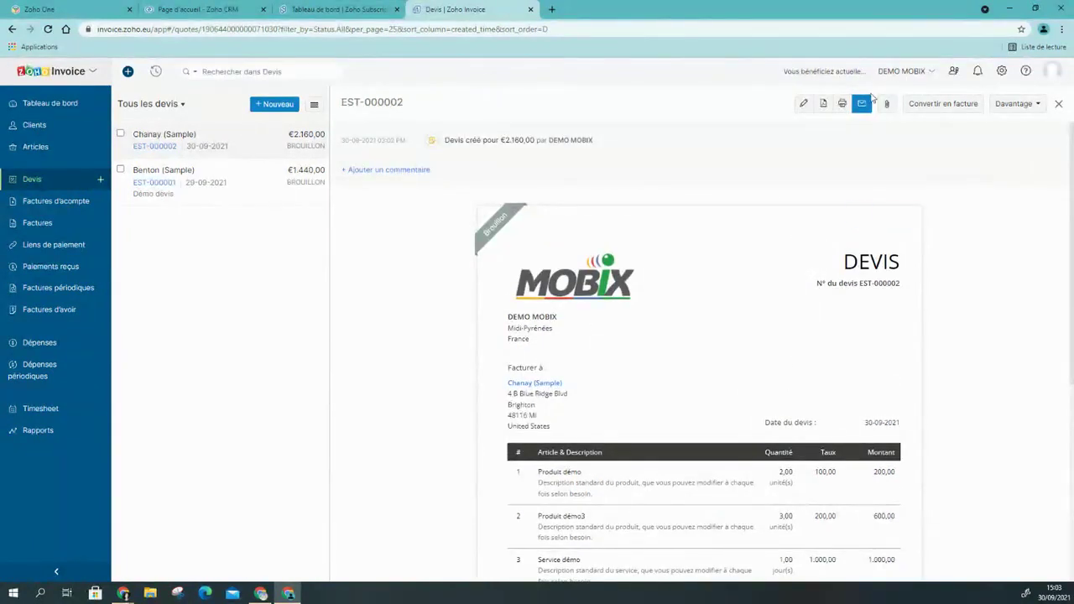
left_click(863, 103)
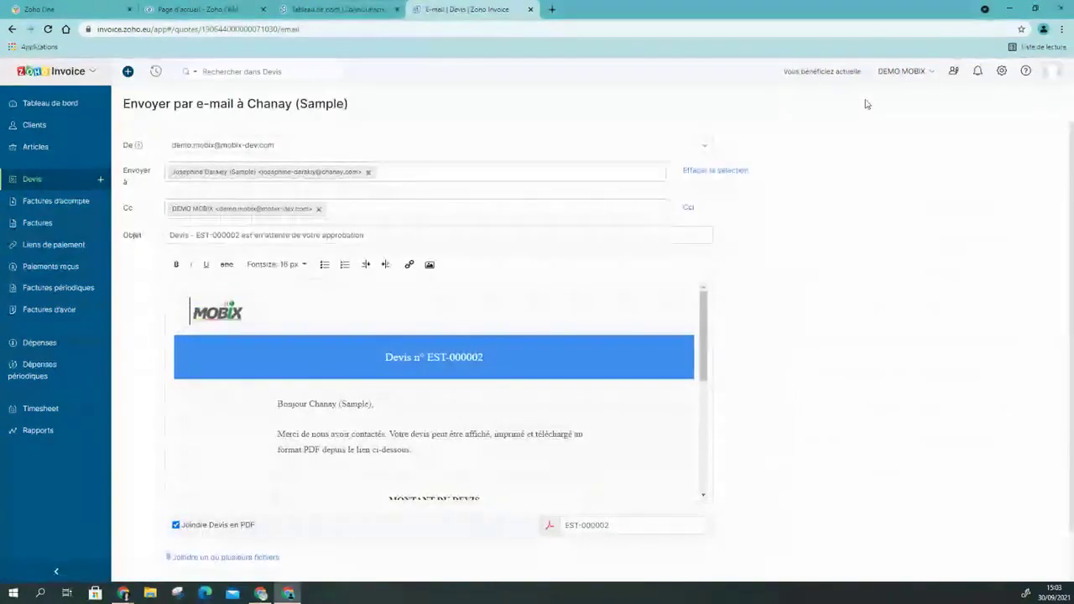
scroll(486, 403, "down", 4)
scroll(642, 428, "up", 2)
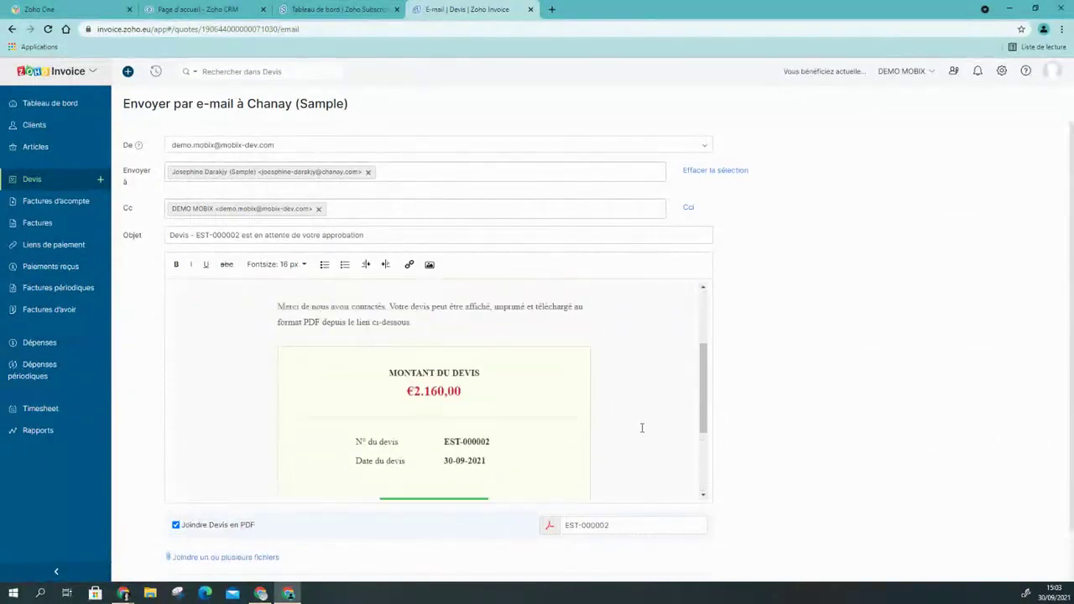
scroll(642, 428, "up", 1)
scroll(451, 341, "down", 3)
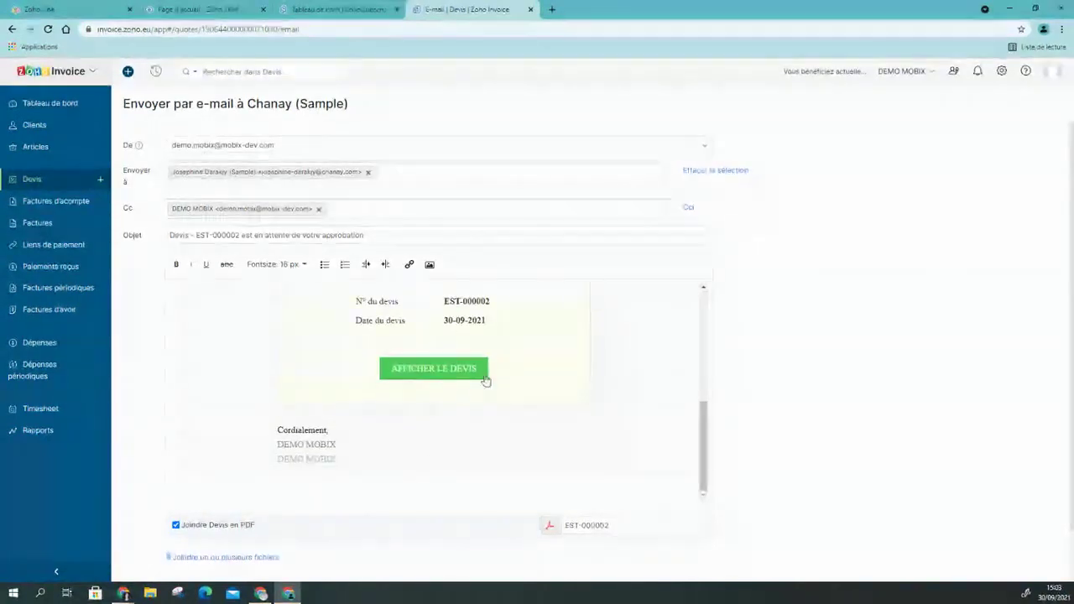
scroll(545, 403, "down", 1)
scroll(659, 374, "up", 3)
scroll(719, 304, "up", 1)
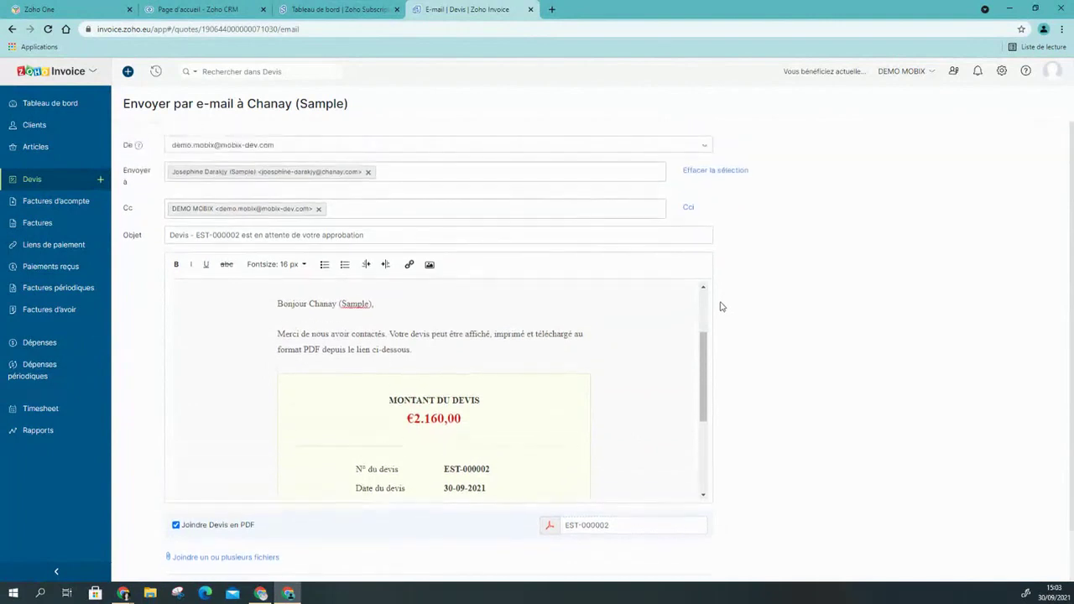
scroll(621, 356, "up", 3)
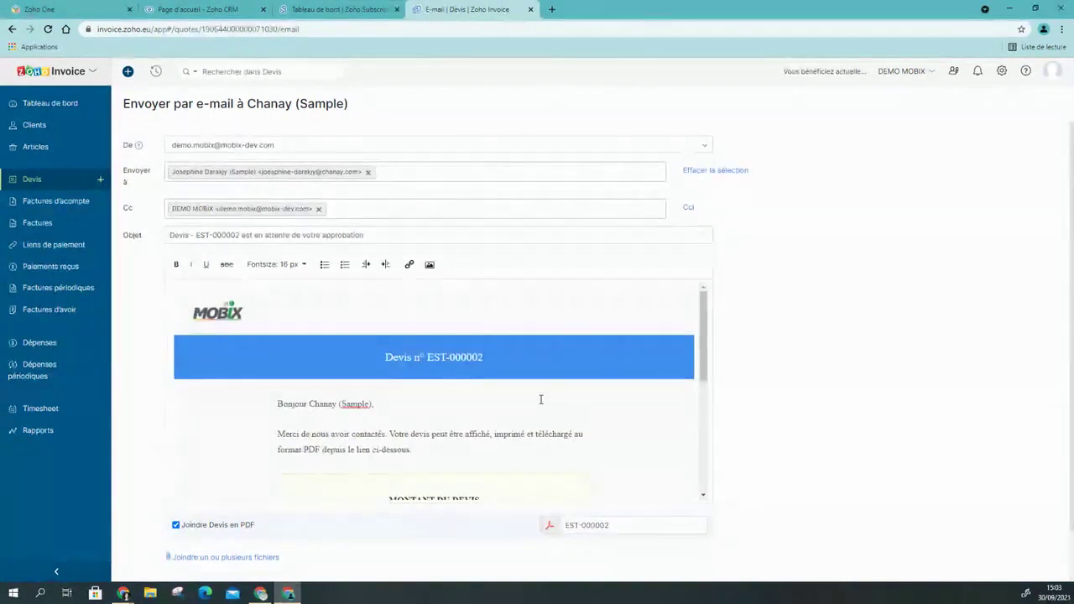
scroll(632, 407, "down", 1)
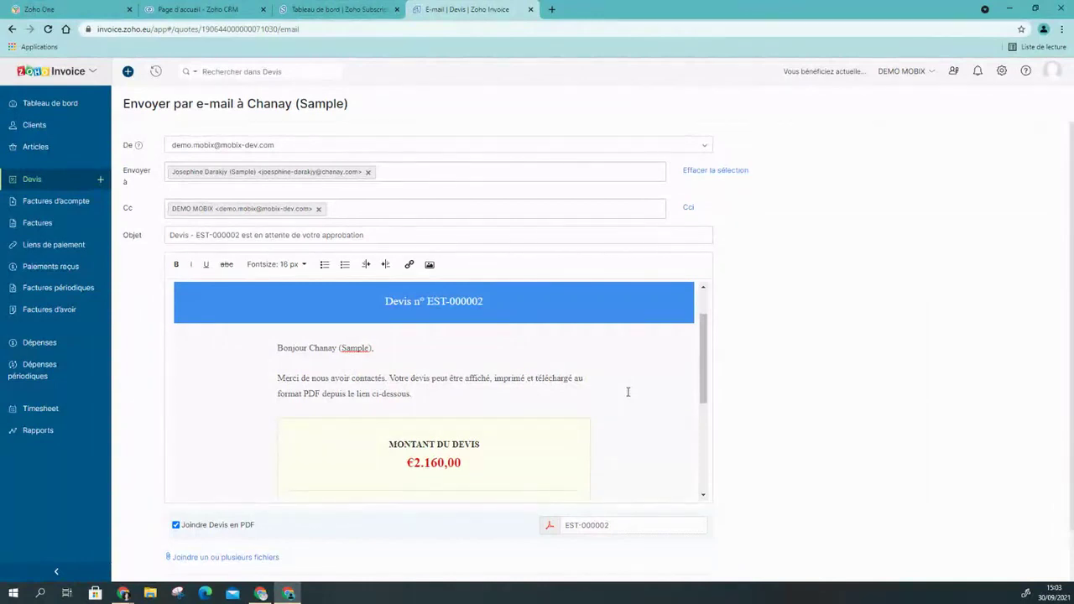
scroll(628, 392, "down", 3)
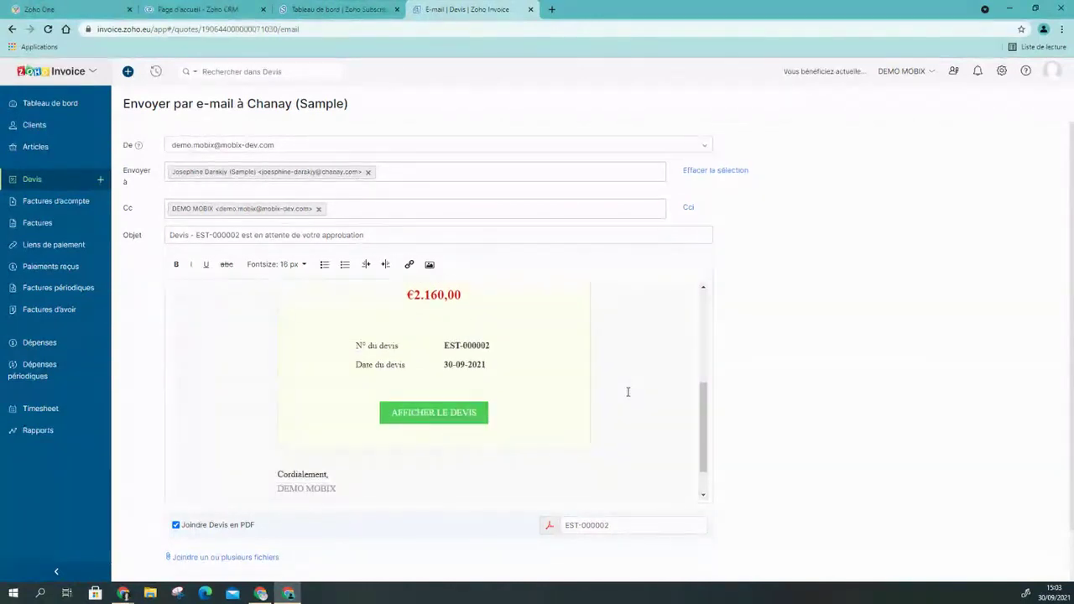
scroll(628, 392, "down", 1)
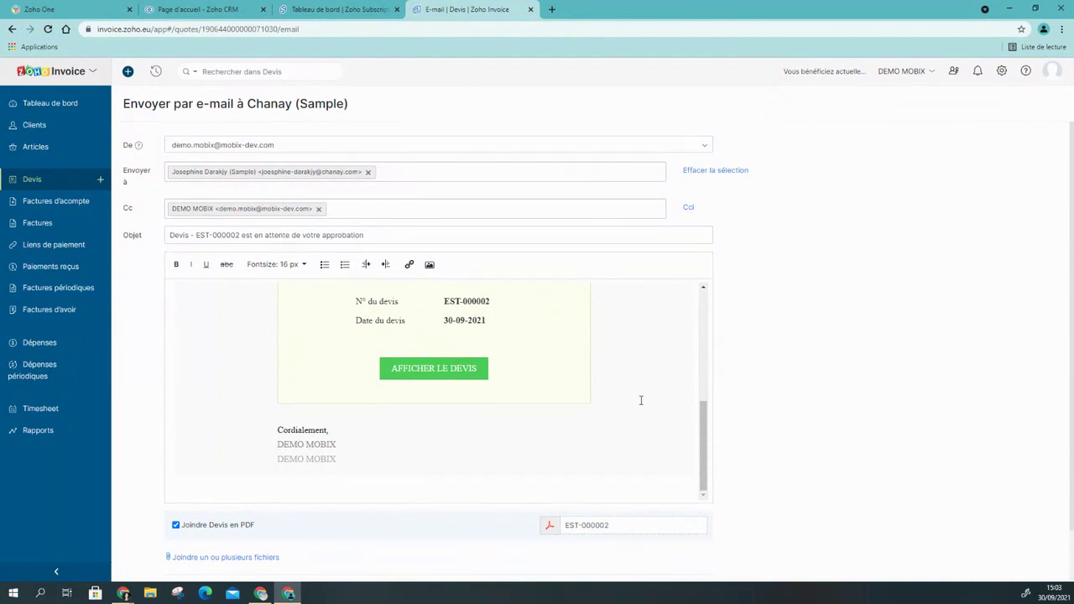
scroll(621, 386, "up", 5)
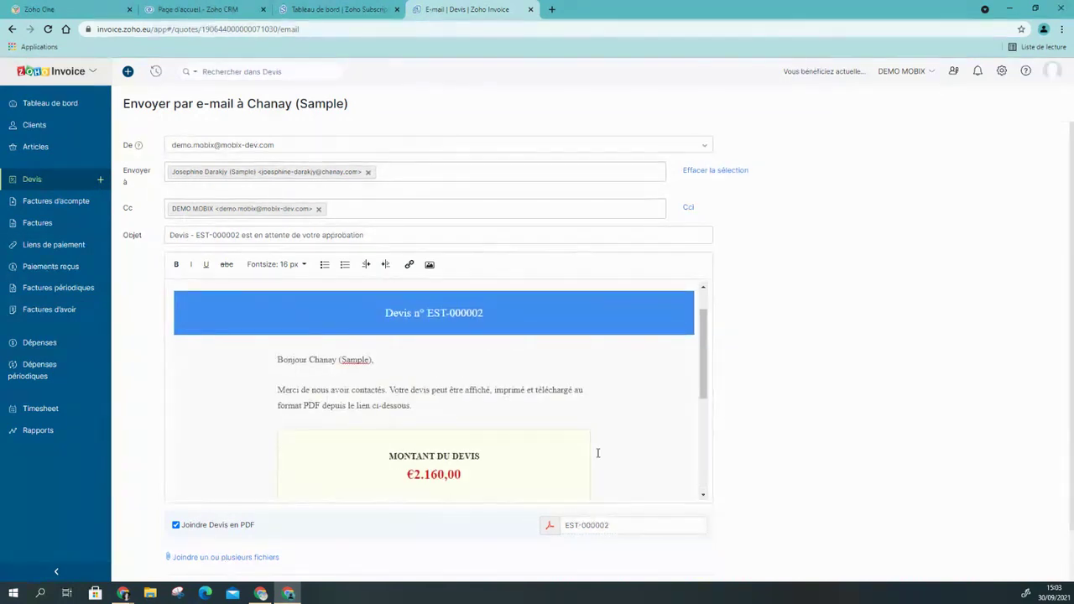
scroll(472, 389, "down", 3)
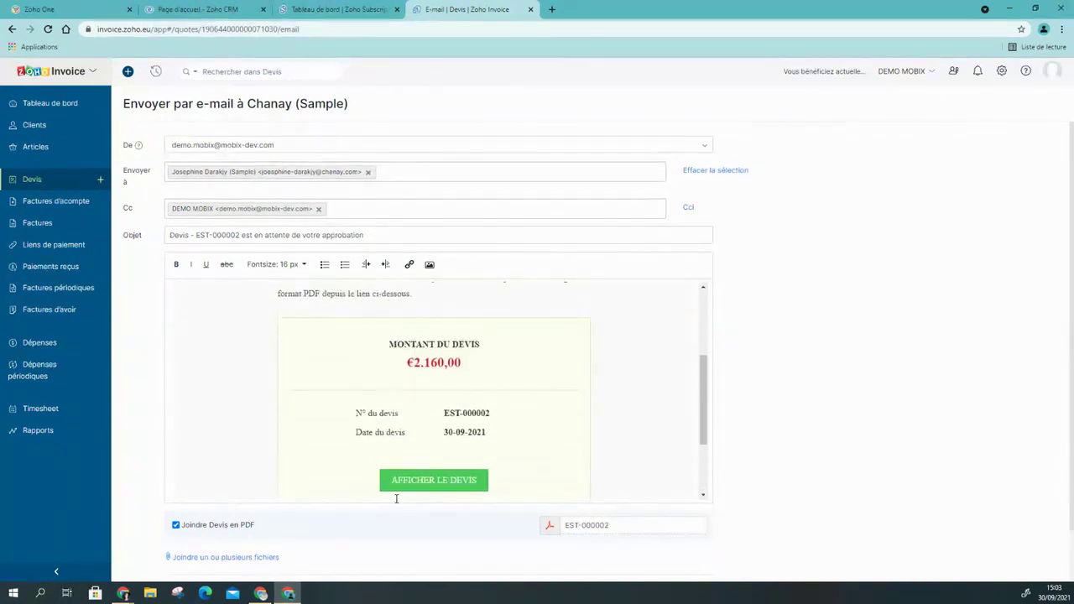
scroll(401, 419, "down", 3)
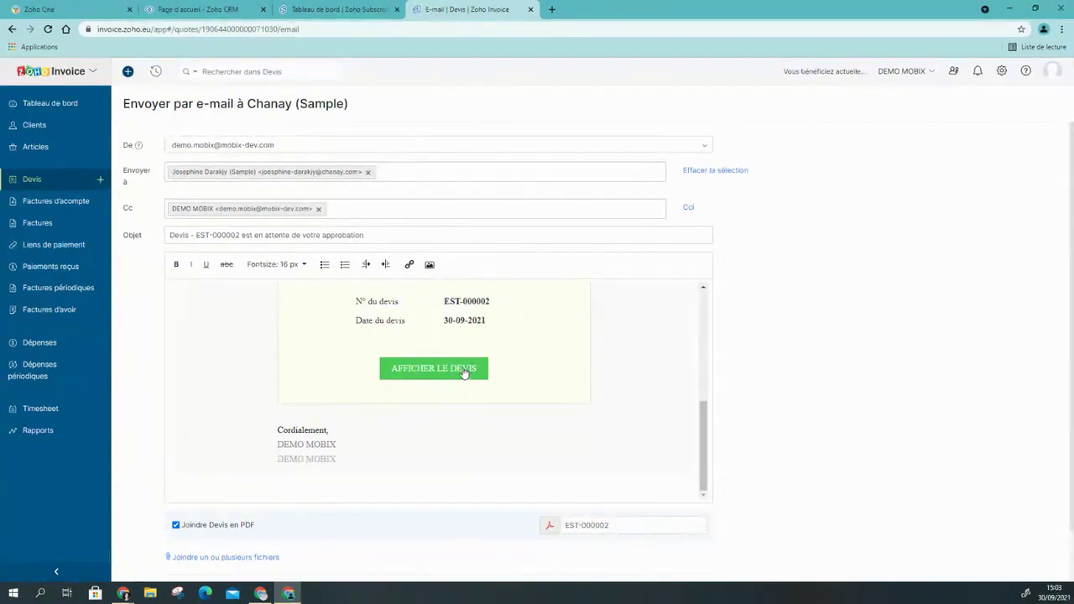
scroll(621, 340, "down", 2)
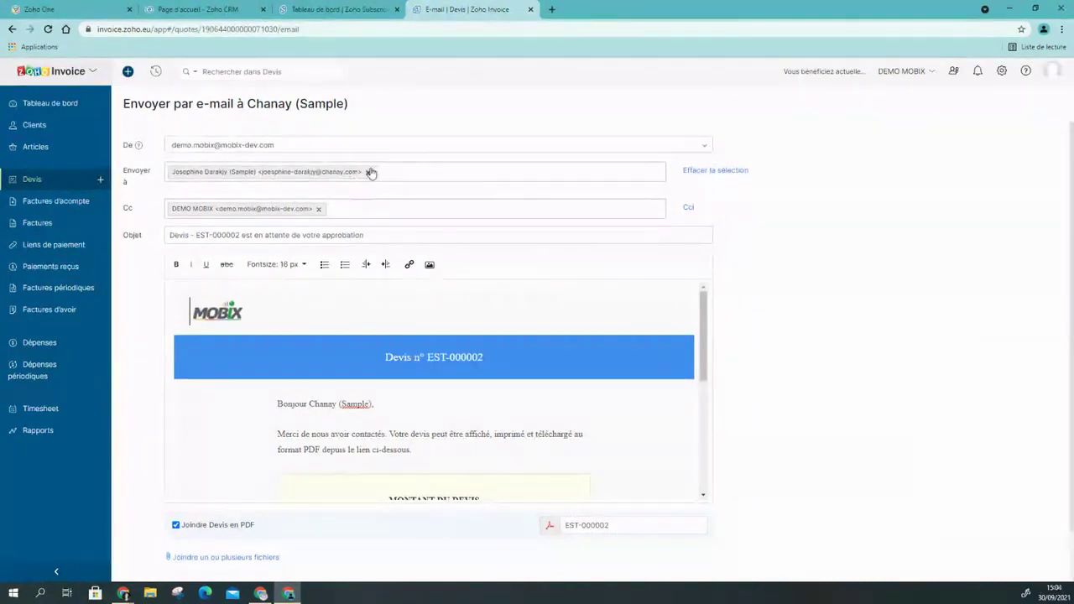
scroll(437, 391, "down", 5)
scroll(367, 510, "down", 2)
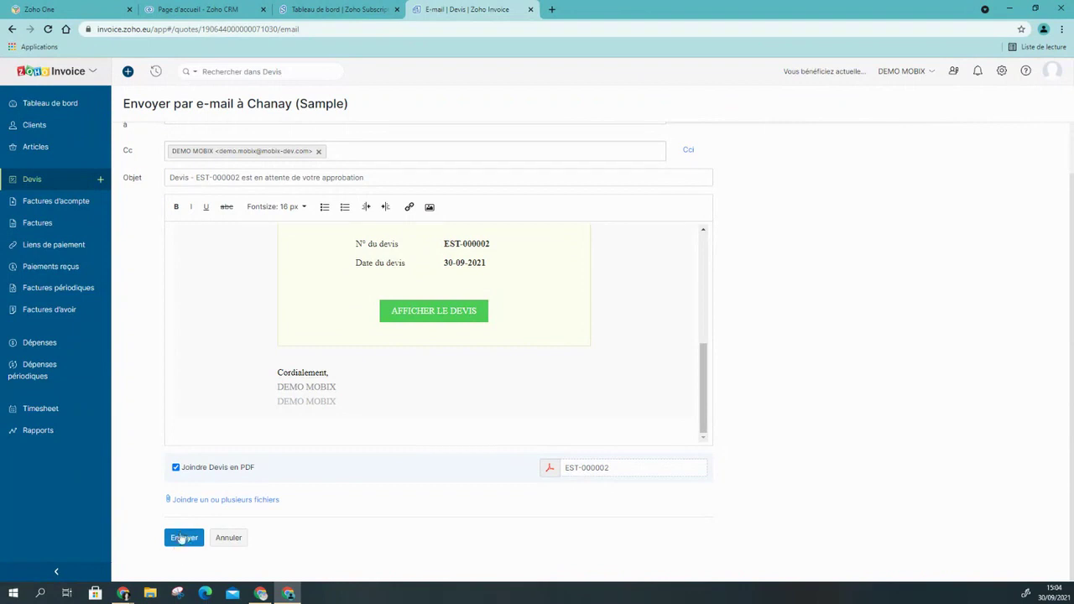
left_click(229, 538)
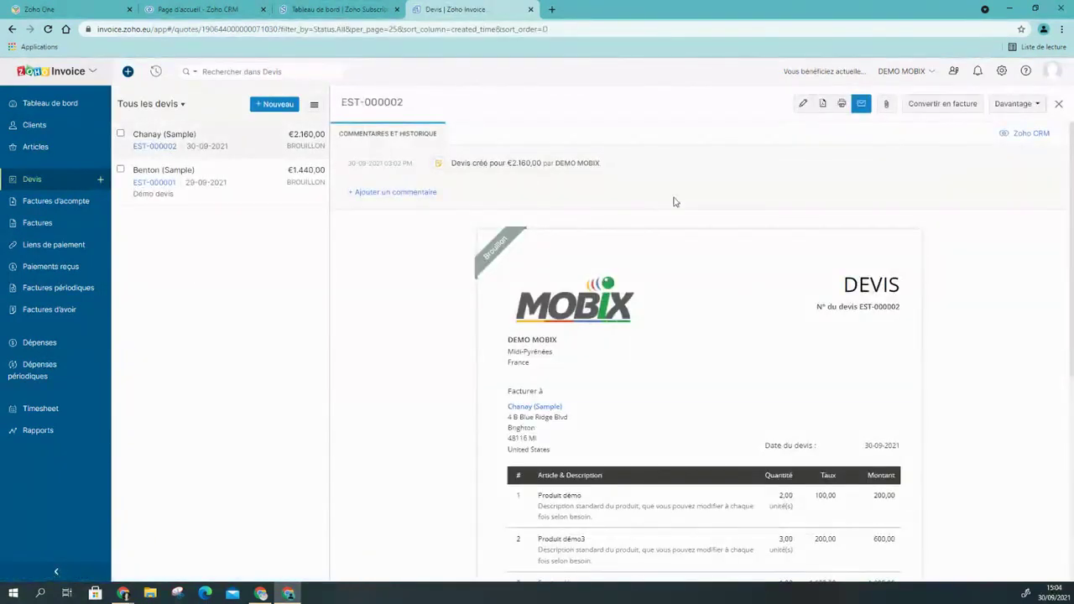
Mark the Chanay (Sample) quote as sent and review its status, history and item lines.
left_click(1019, 103)
left_click(1002, 141)
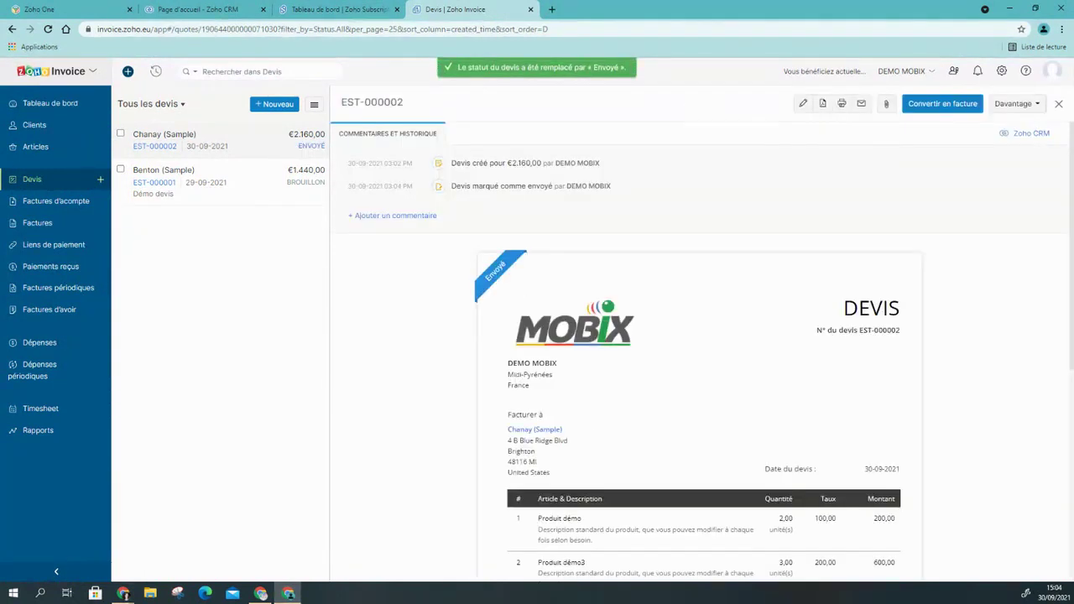
scroll(990, 314, "down", 2)
scroll(993, 314, "up", 2)
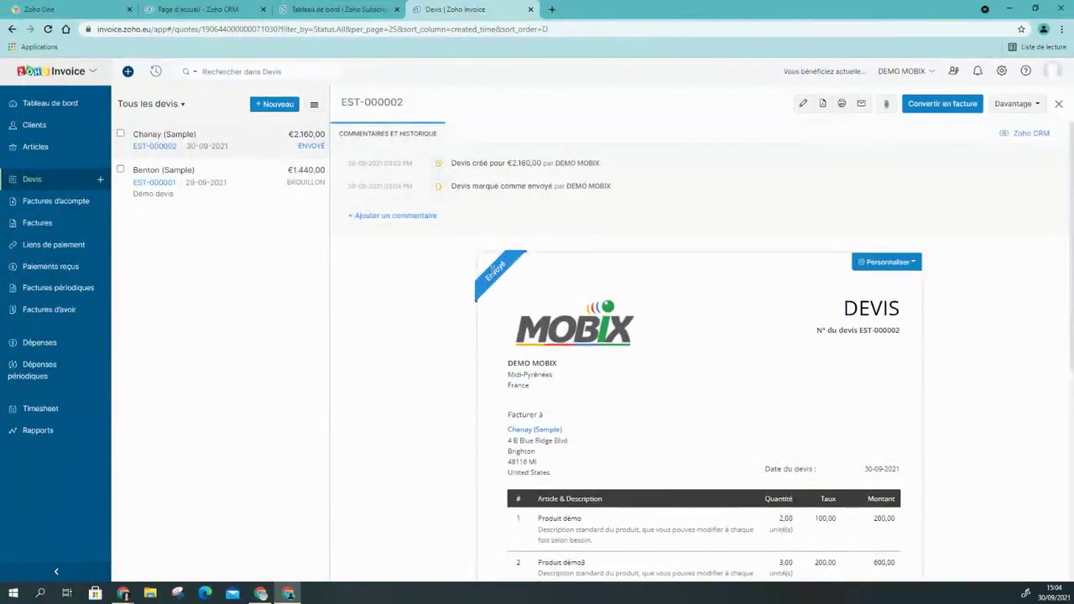
mouse_move(514, 266)
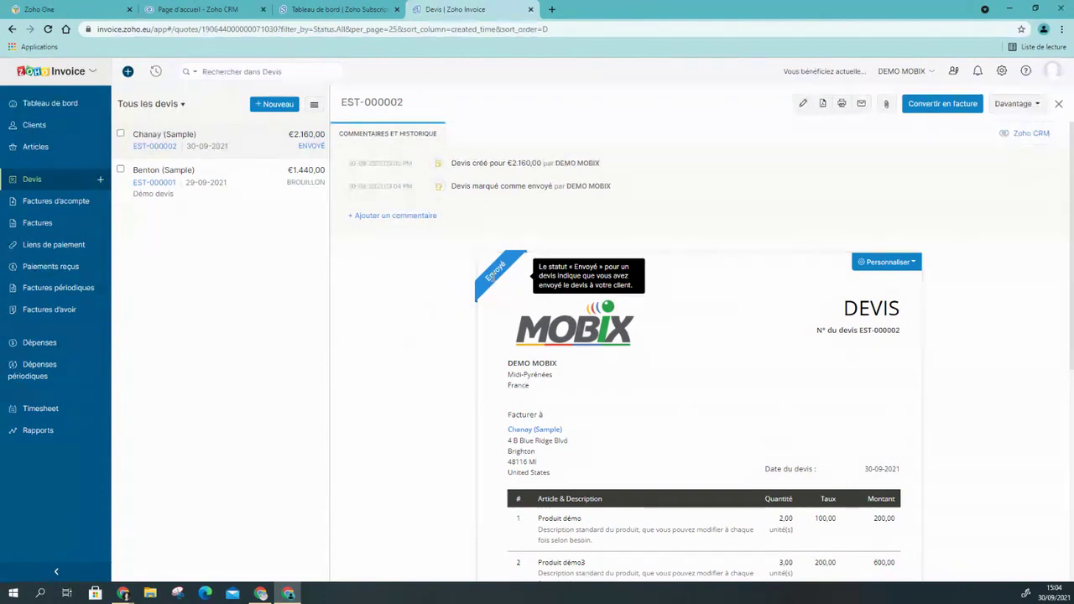
scroll(996, 248, "down", 5)
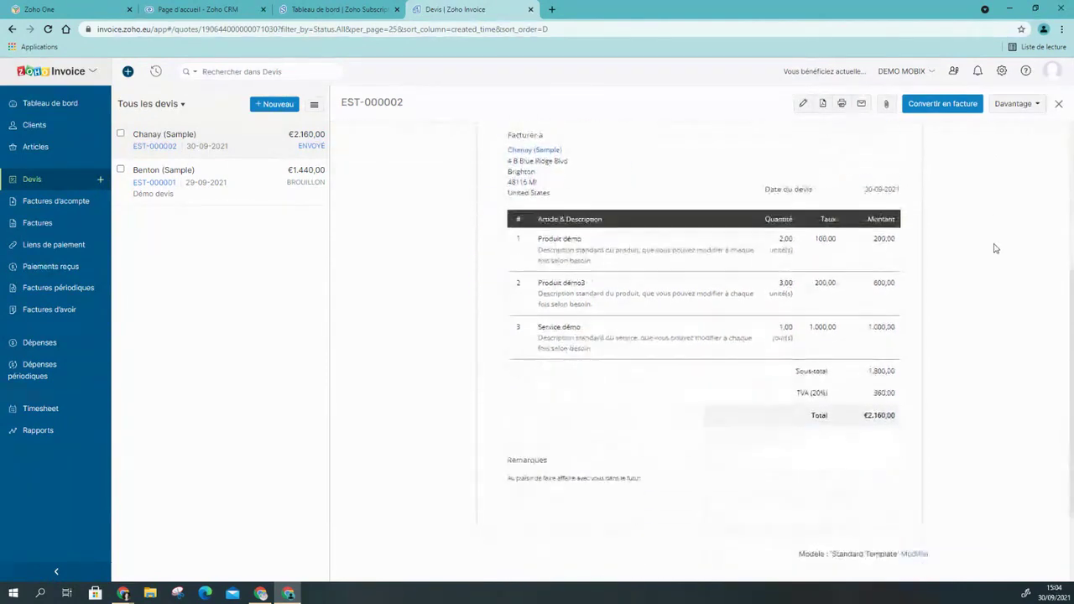
scroll(701, 490, "up", 5)
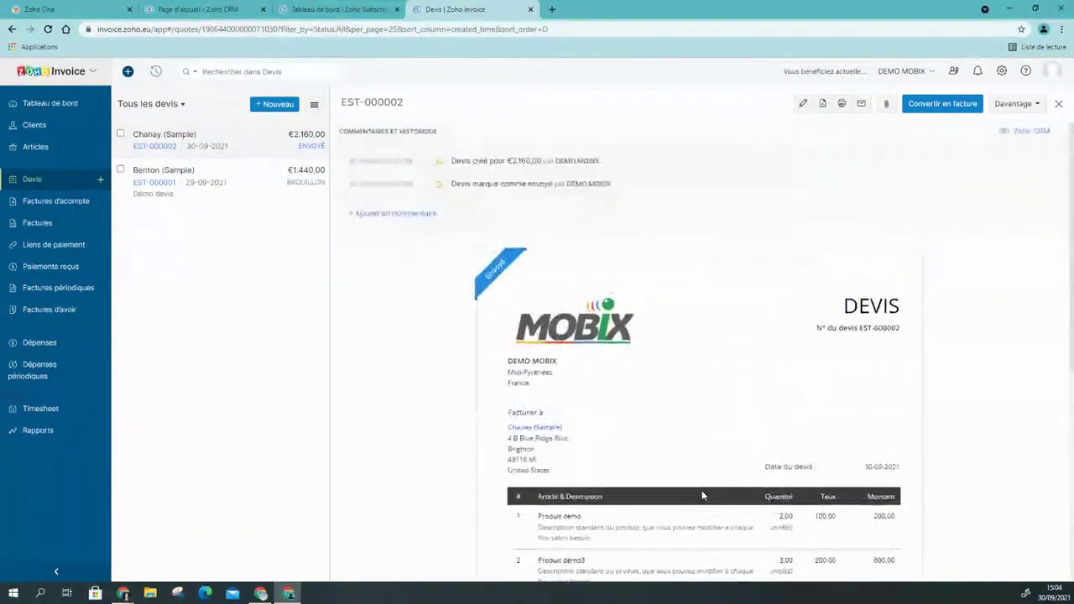
scroll(696, 453, "down", 5)
scroll(453, 243, "up", 6)
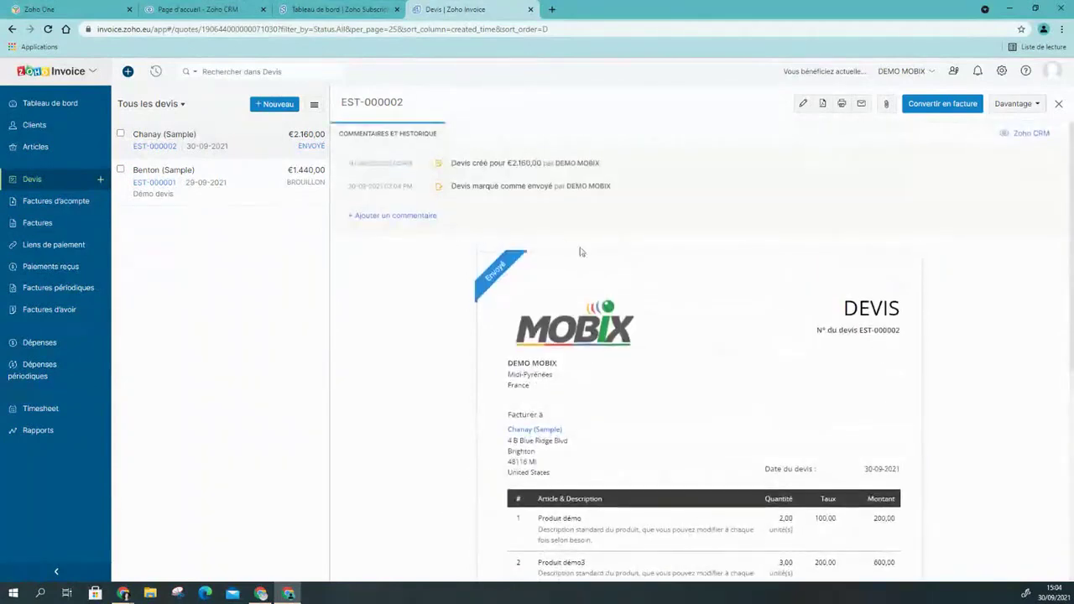
Mark the Chanay (Sample) quote as accepted and convert it to an invoice, keeping only the customer information field.
left_click(1037, 104)
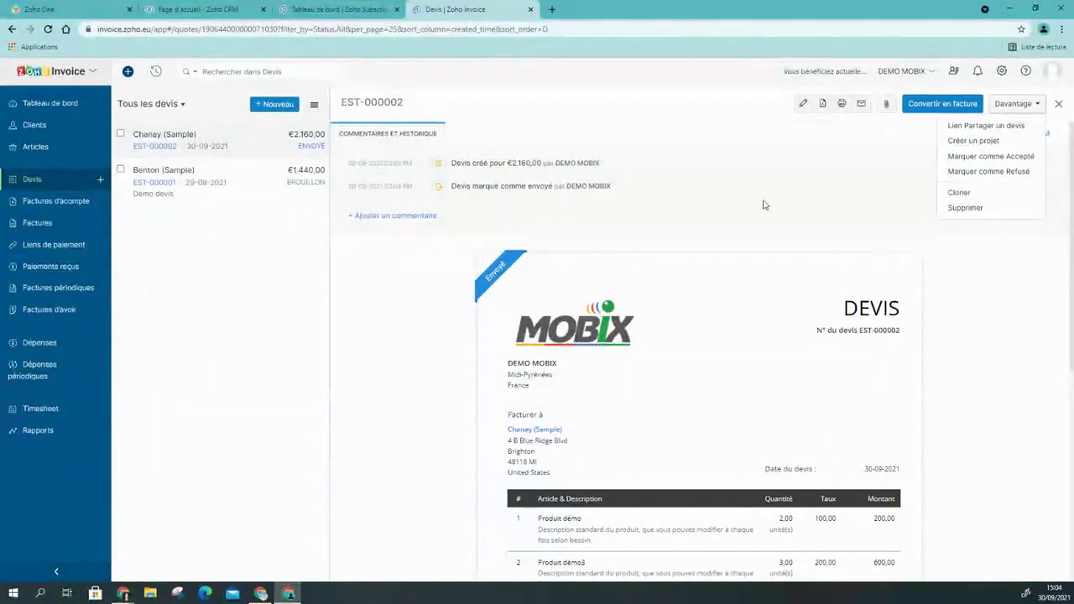
left_click(1011, 158)
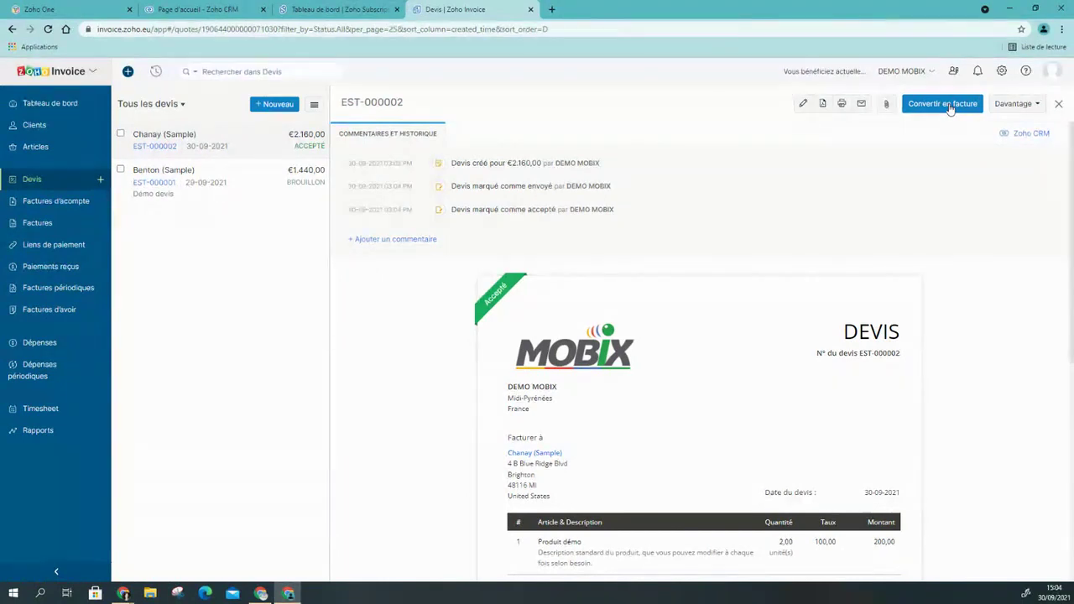
left_click(949, 109)
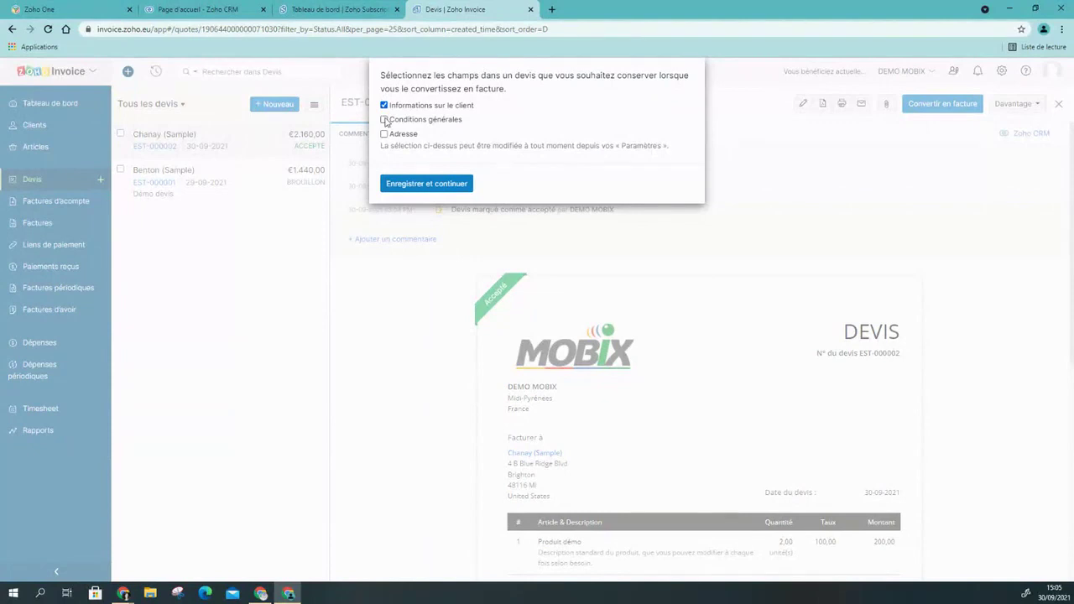
left_click(428, 185)
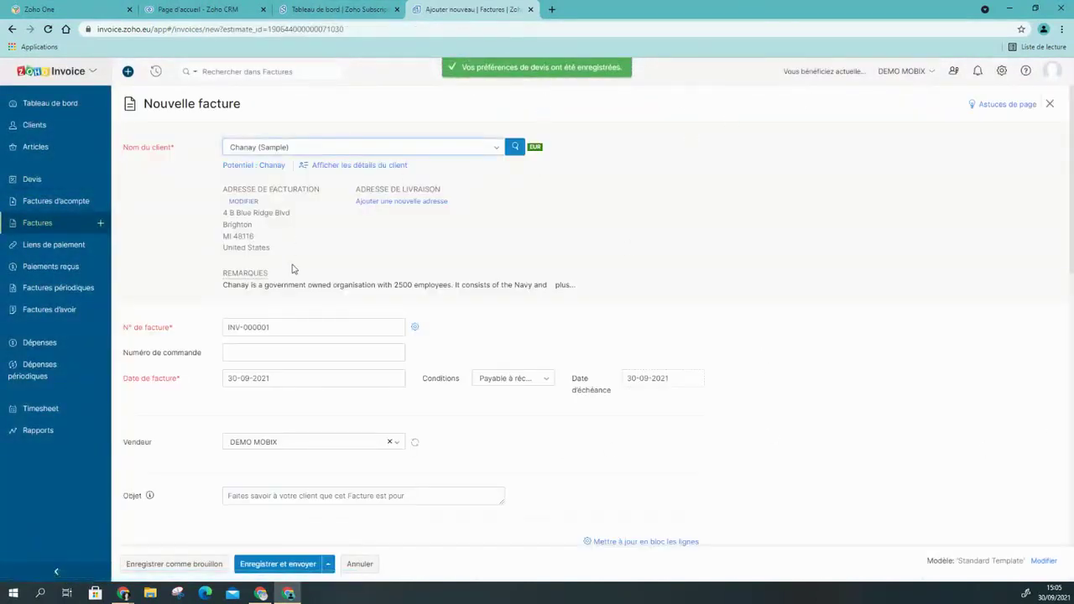
Check the item lines, taxes and total carried over to the new invoice, and save it as a draft.
scroll(293, 269, "down", 10)
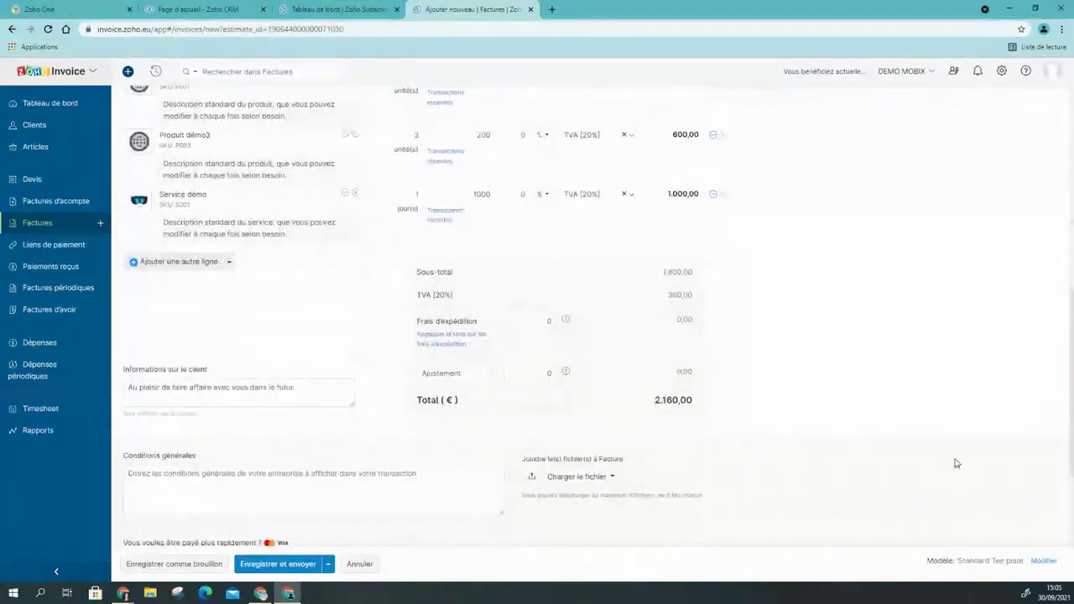
scroll(769, 462, "up", 10)
scroll(765, 361, "down", 6)
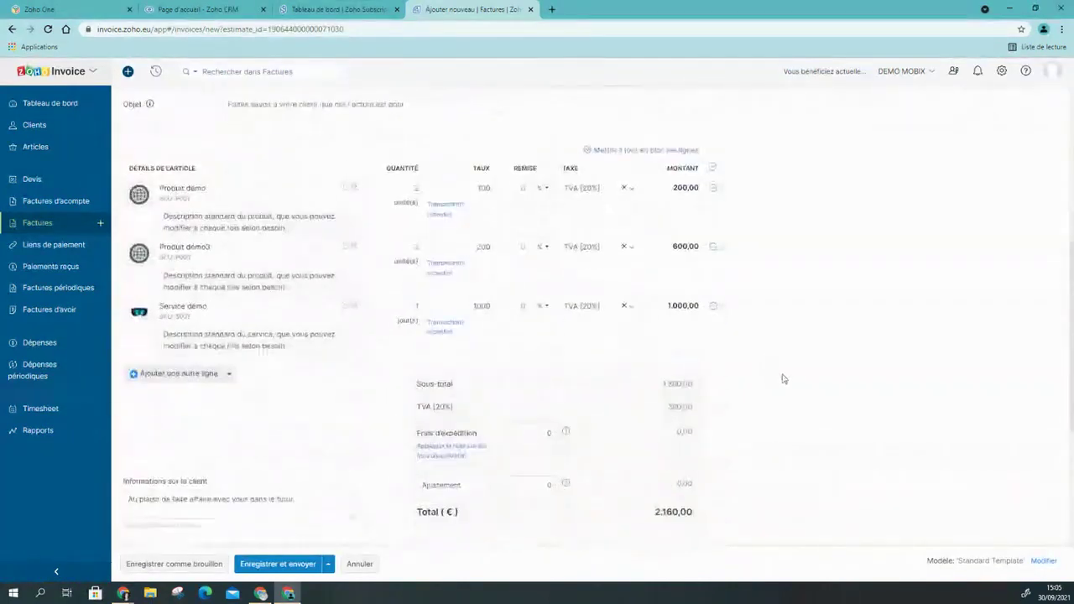
scroll(783, 379, "down", 5)
left_click(181, 564)
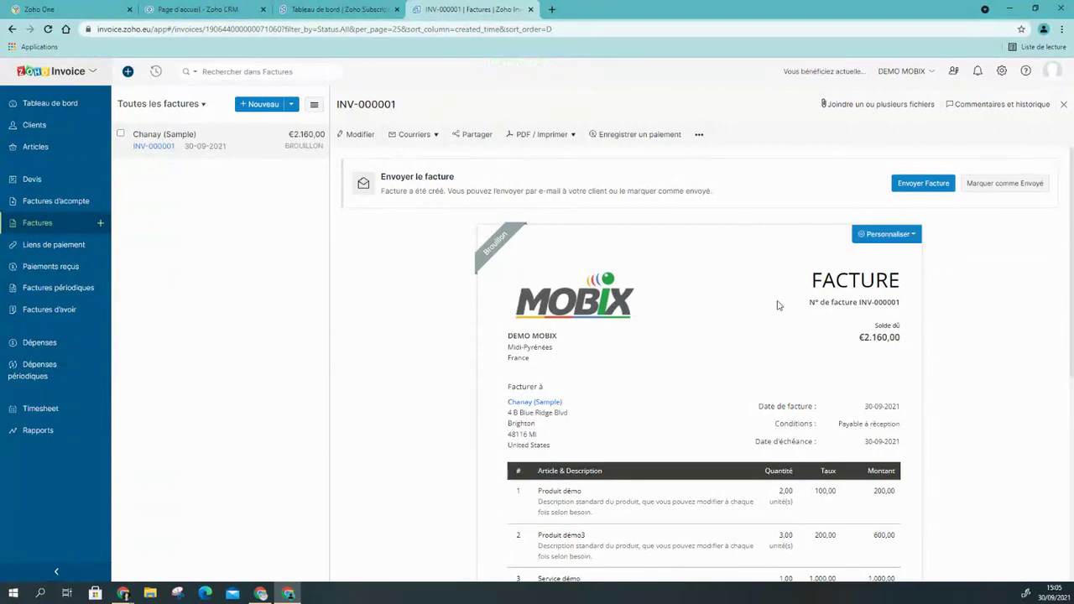
Review the draft invoice and its e-mail to Chanay (Sample), including the message body, payment link and PDF attachment, and leave without sending.
scroll(456, 403, "down", 3)
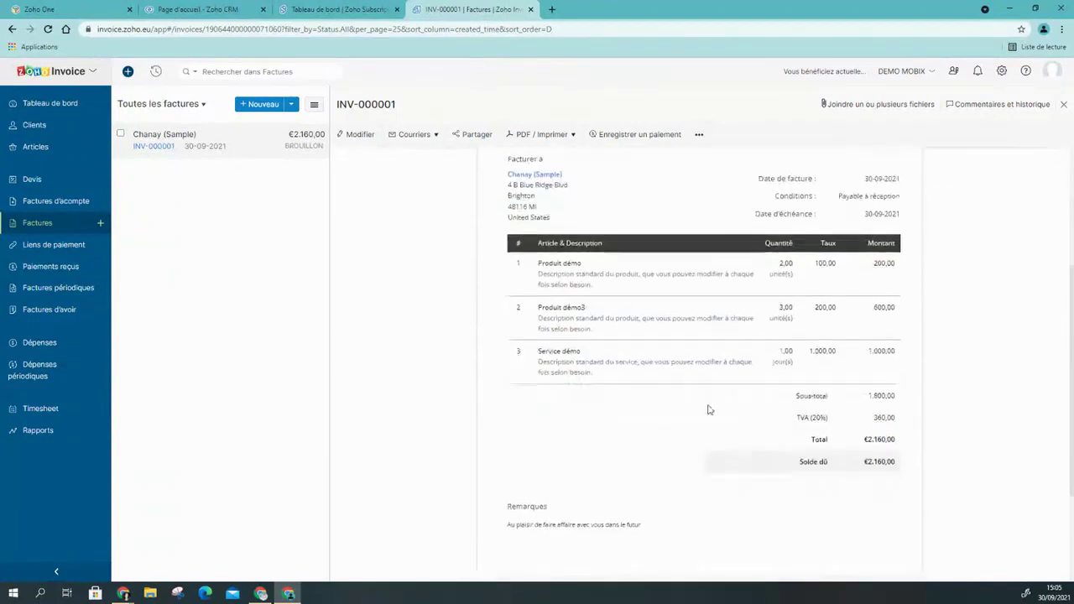
scroll(621, 487, "up", 5)
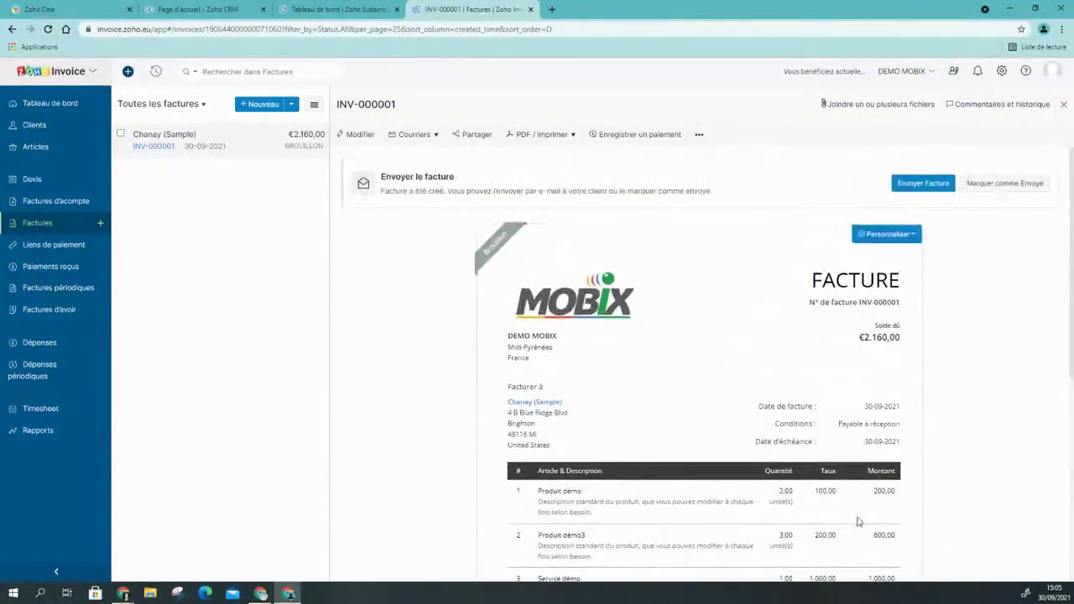
left_click(930, 183)
scroll(494, 391, "down", 5)
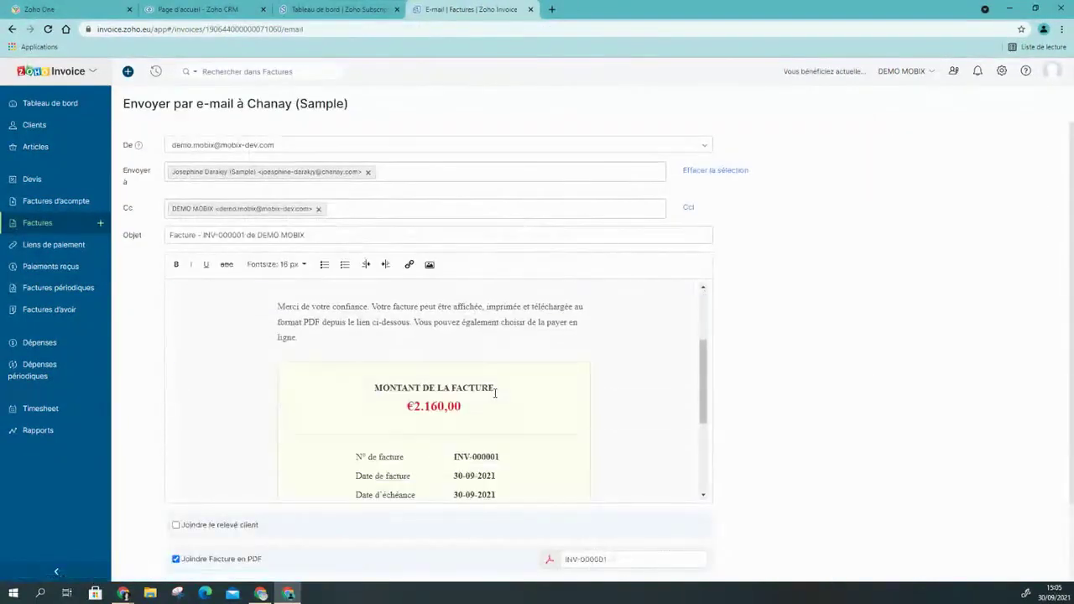
scroll(604, 336, "down", 2)
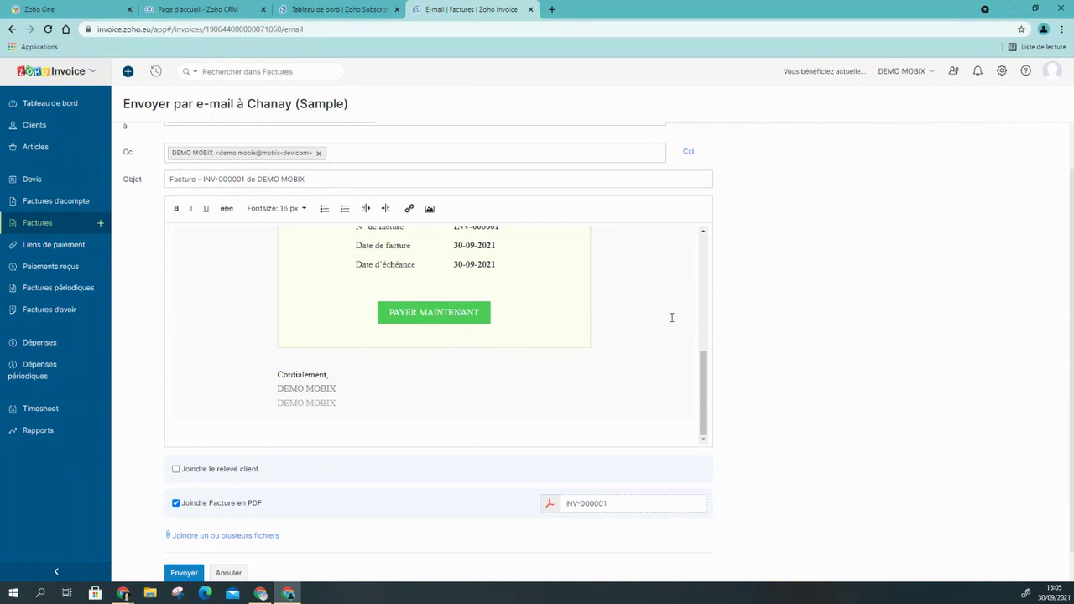
scroll(671, 317, "down", 1)
scroll(597, 338, "up", 5)
scroll(588, 311, "down", 5)
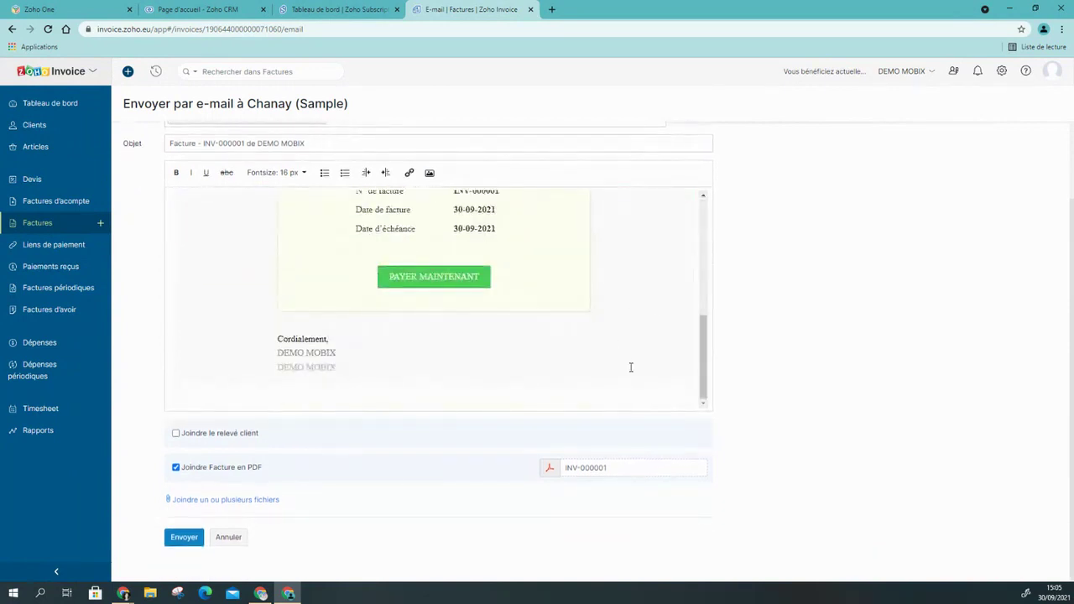
scroll(633, 362, "up", 5)
scroll(621, 332, "down", 3)
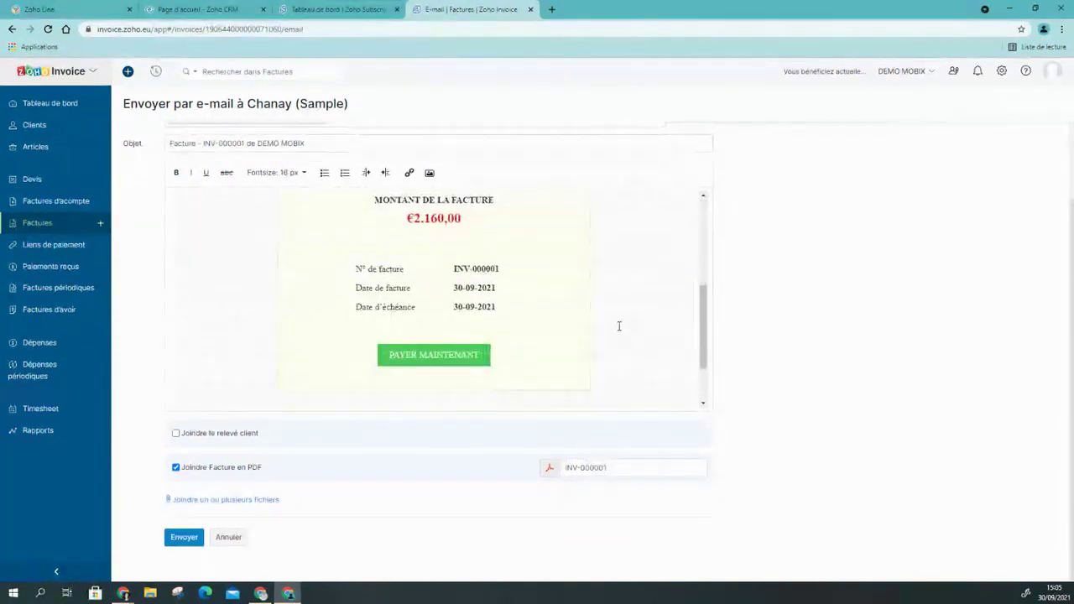
scroll(618, 326, "down", 2)
left_click(230, 537)
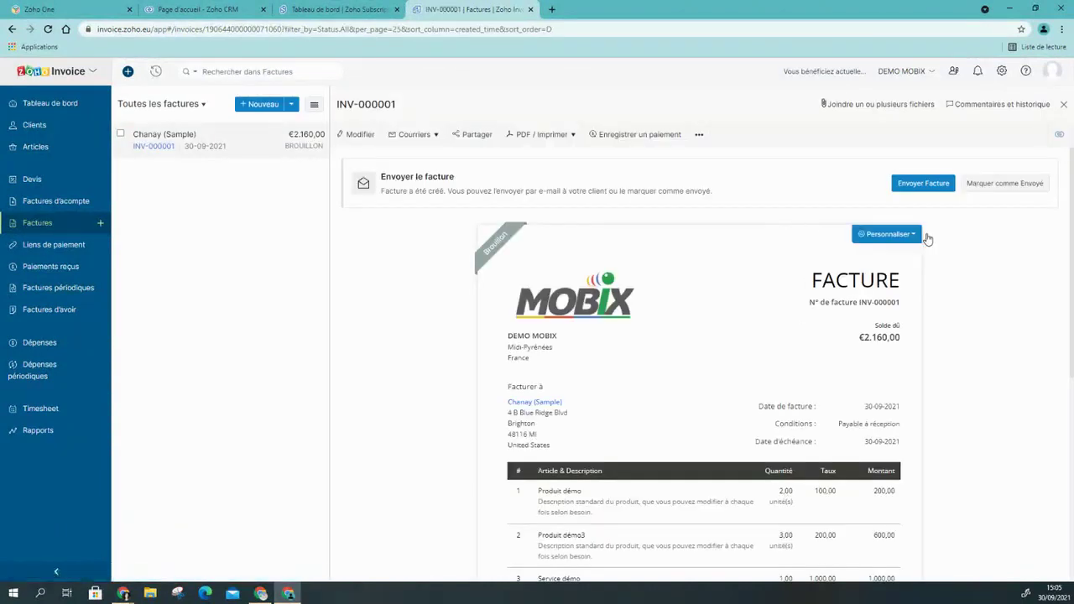
Mark the invoice as sent and record an offline payment of 2160 EUR by Transfert bancaire, without e-mailing a thank-you note.
left_click(1040, 186)
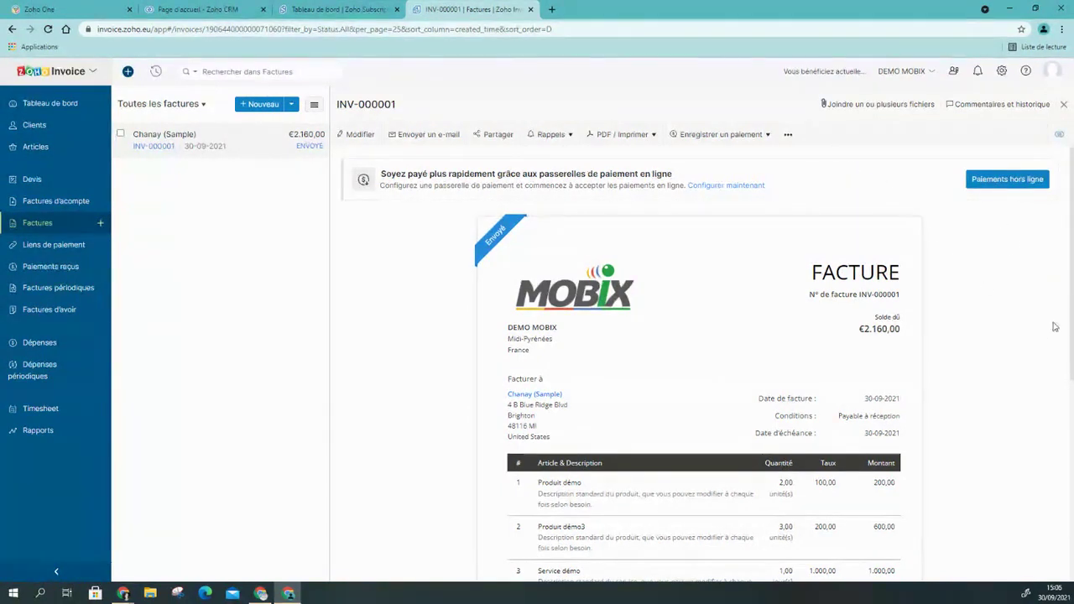
mouse_move(495, 243)
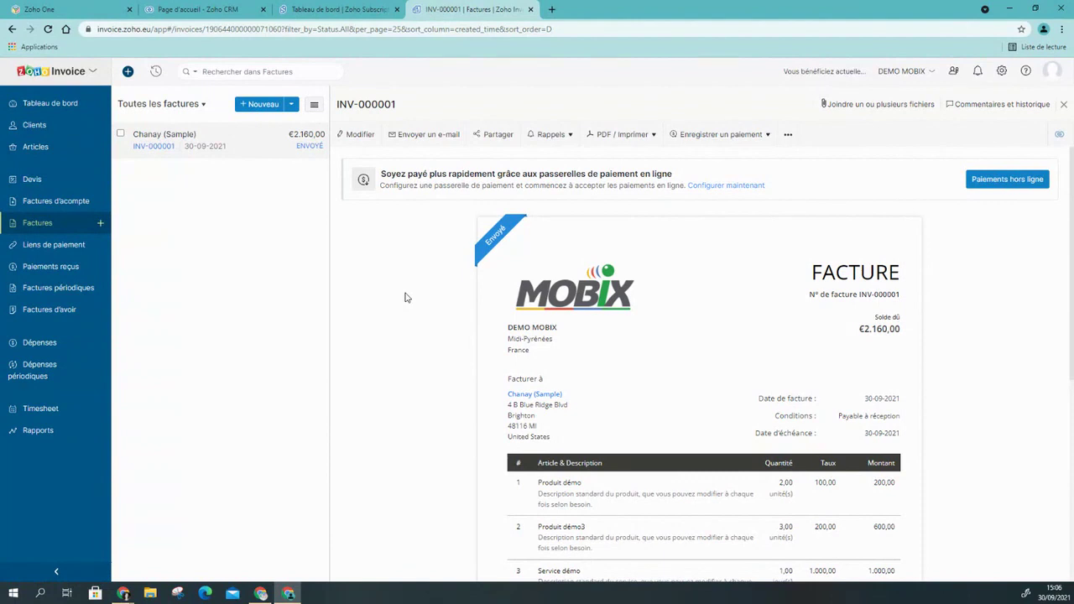
left_click(1025, 186)
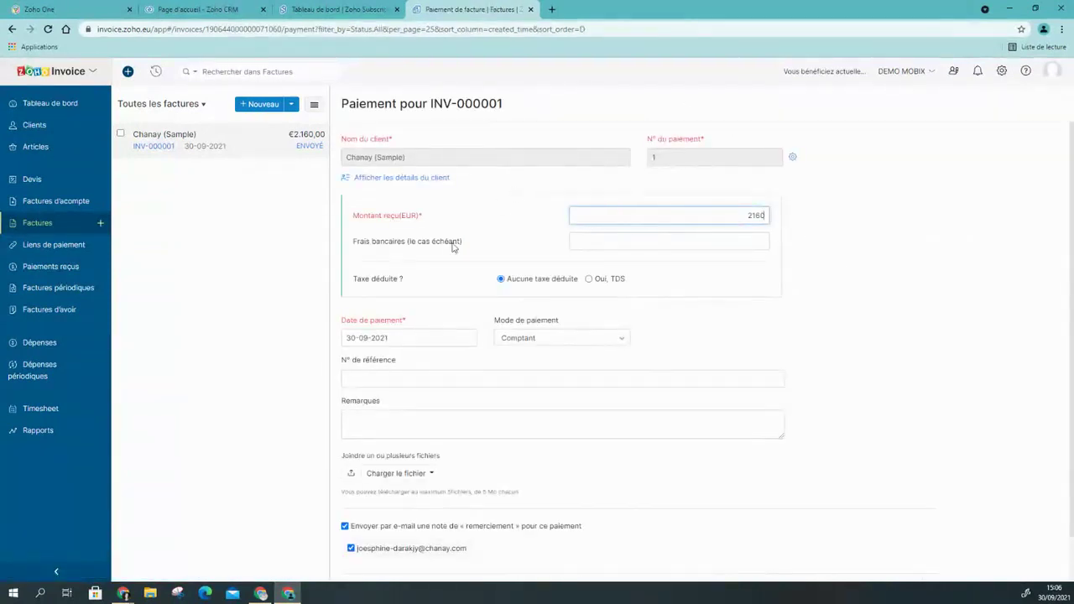
left_click(411, 338)
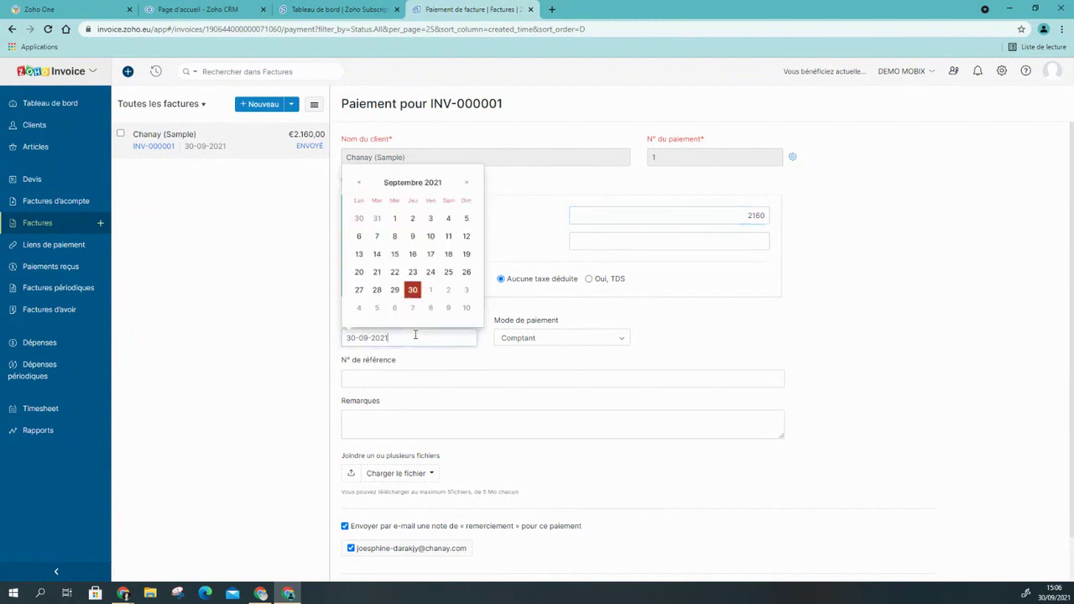
left_click(577, 339)
scroll(549, 388, "down", 2)
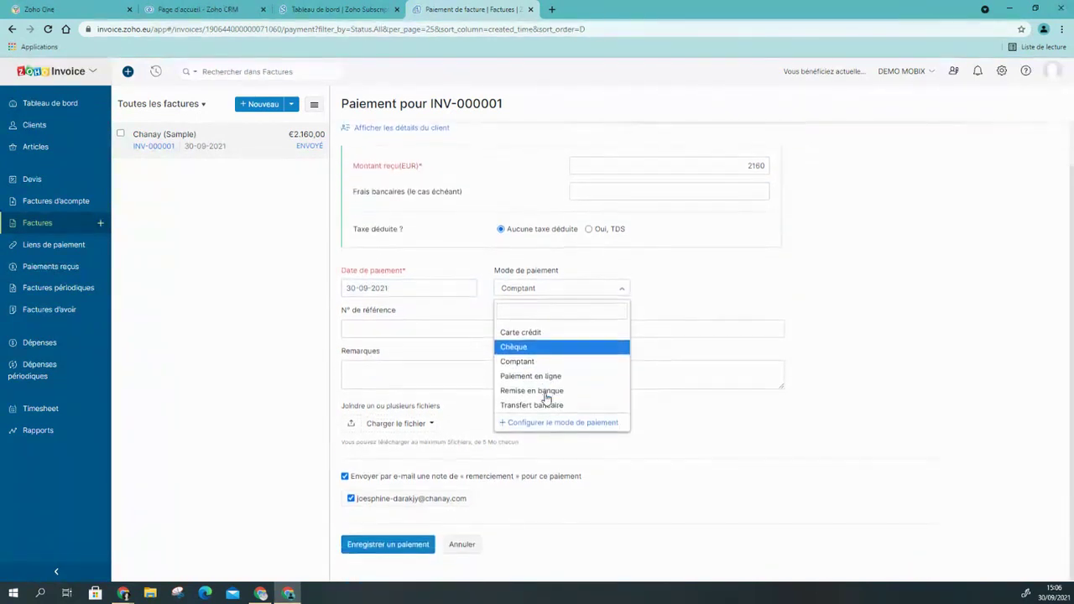
left_click(532, 405)
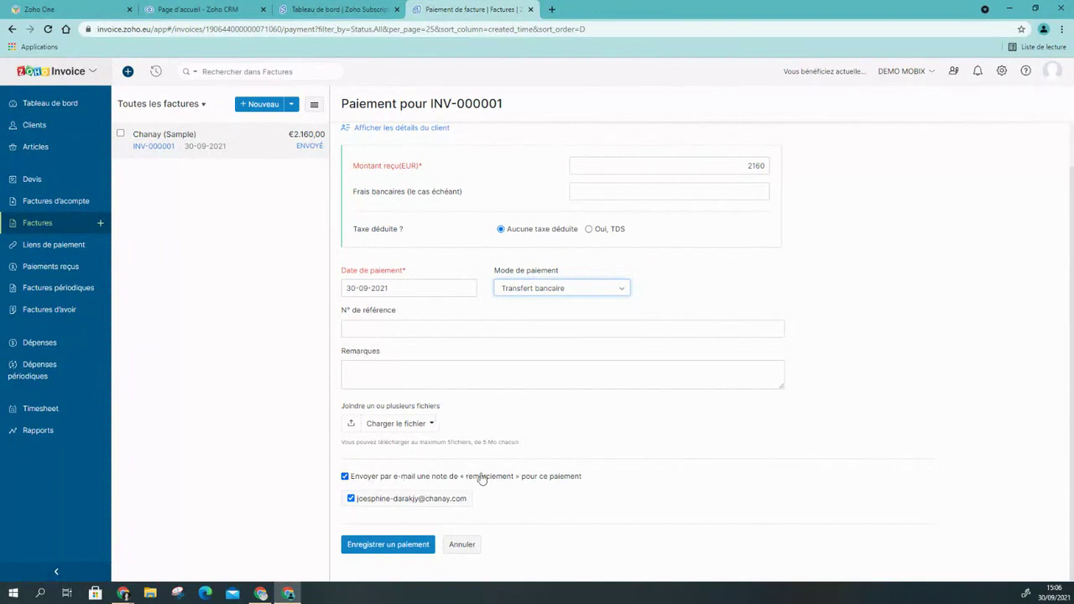
left_click(345, 476)
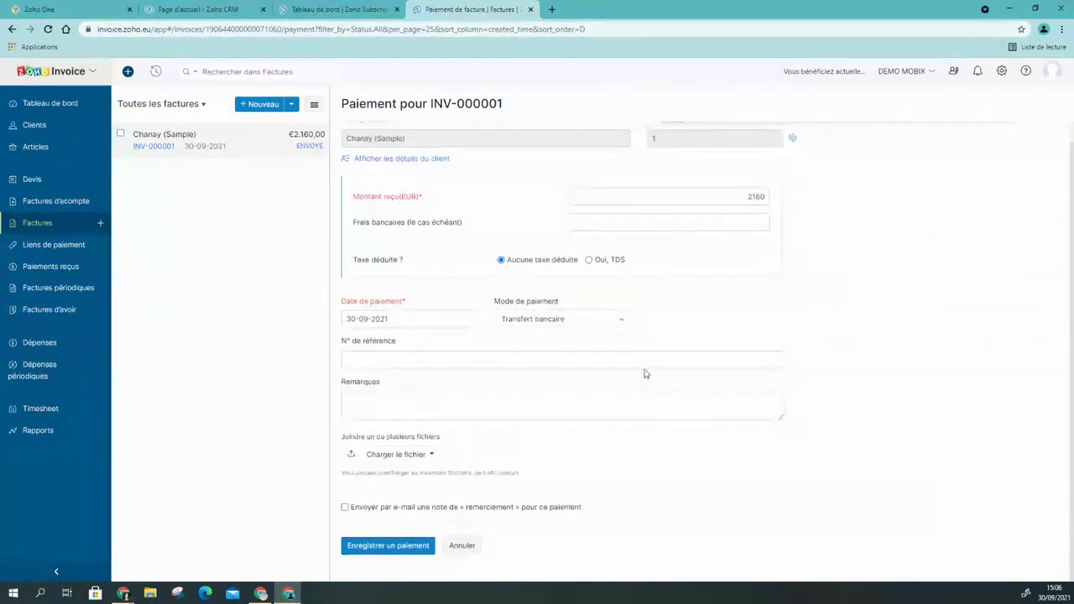
left_click(409, 566)
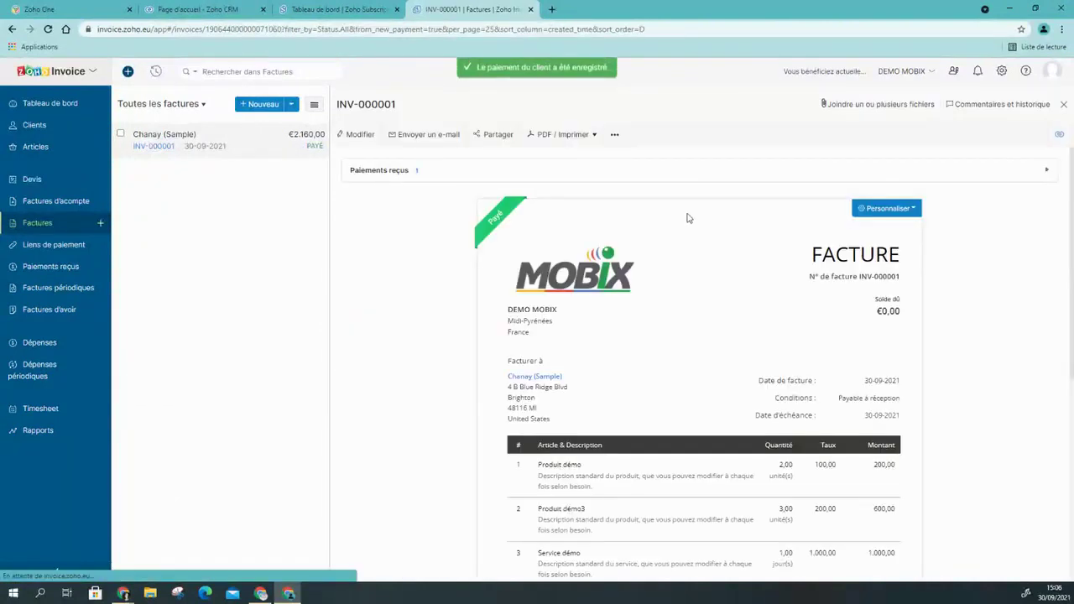
Review the paid invoice's lines, payment and balance, and examine the CRM details of its linked Chanay potential.
scroll(688, 386, "down", 3)
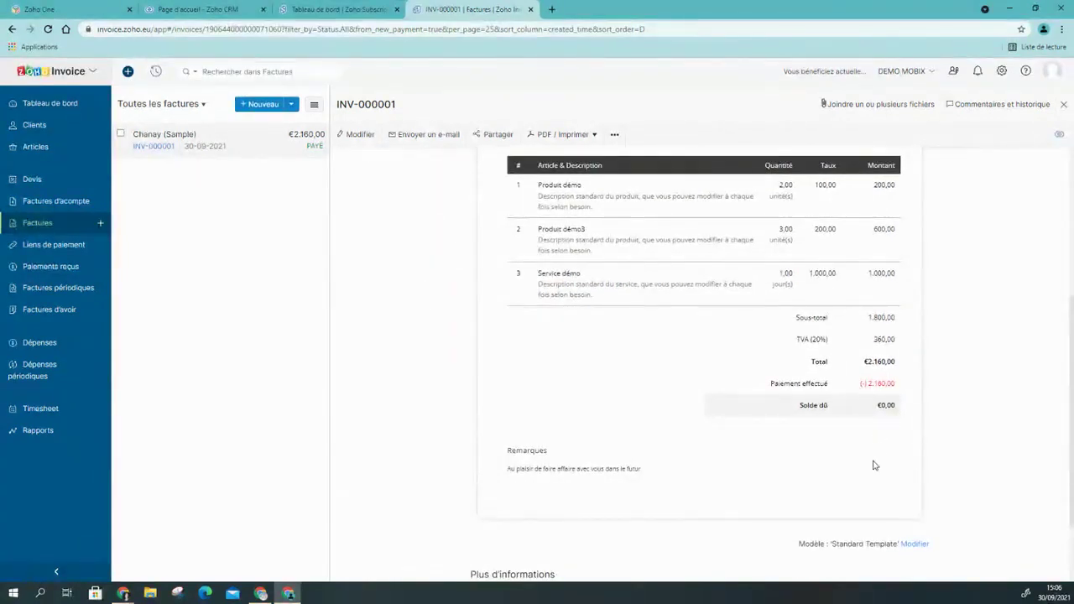
scroll(872, 465, "up", 3)
scroll(662, 408, "down", 2)
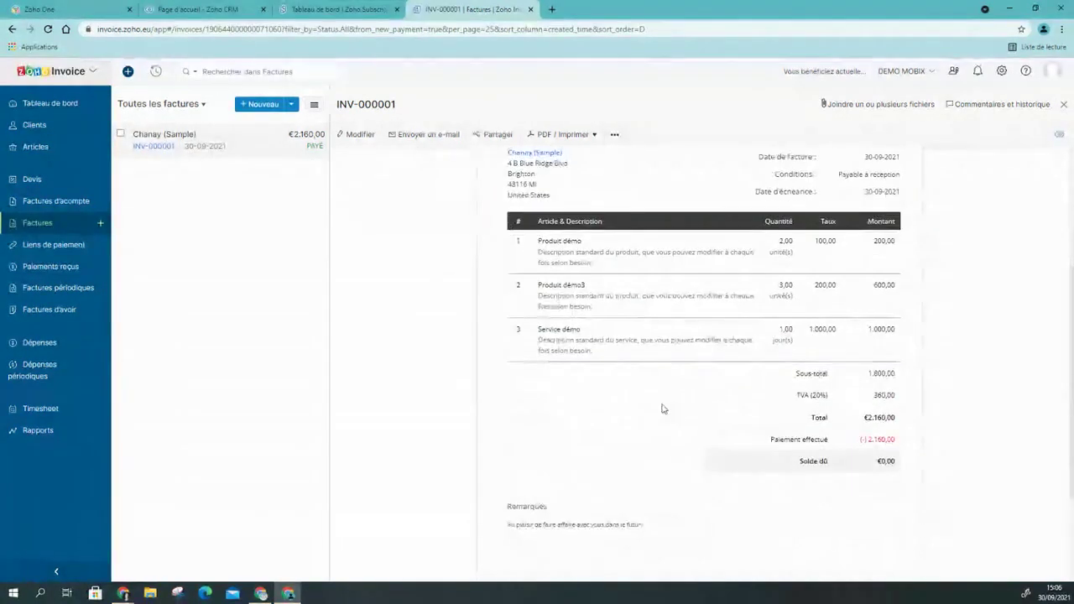
scroll(662, 409, "up", 3)
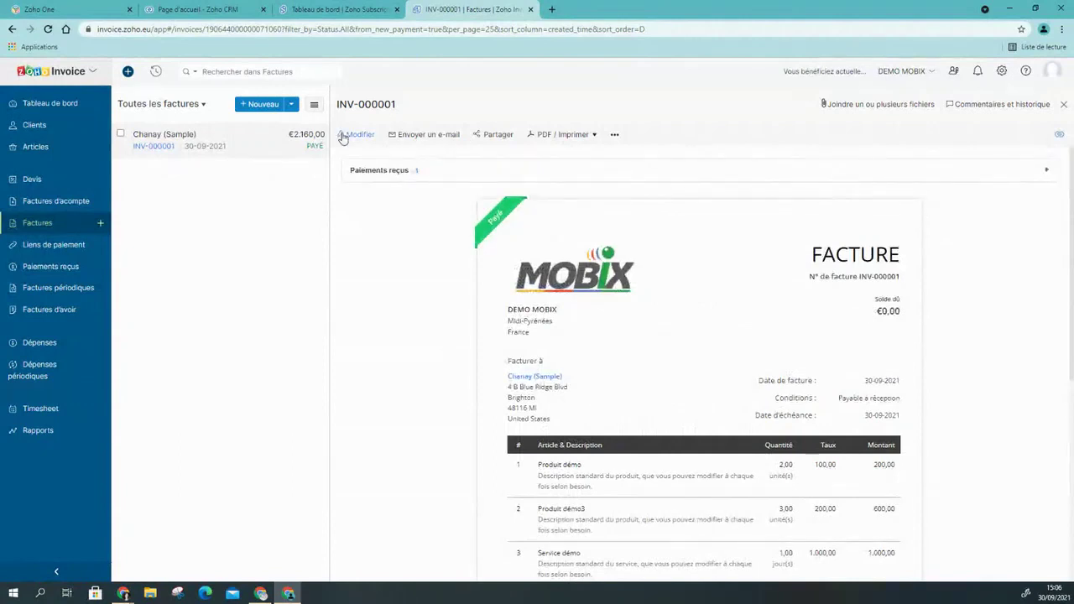
scroll(602, 441, "down", 5)
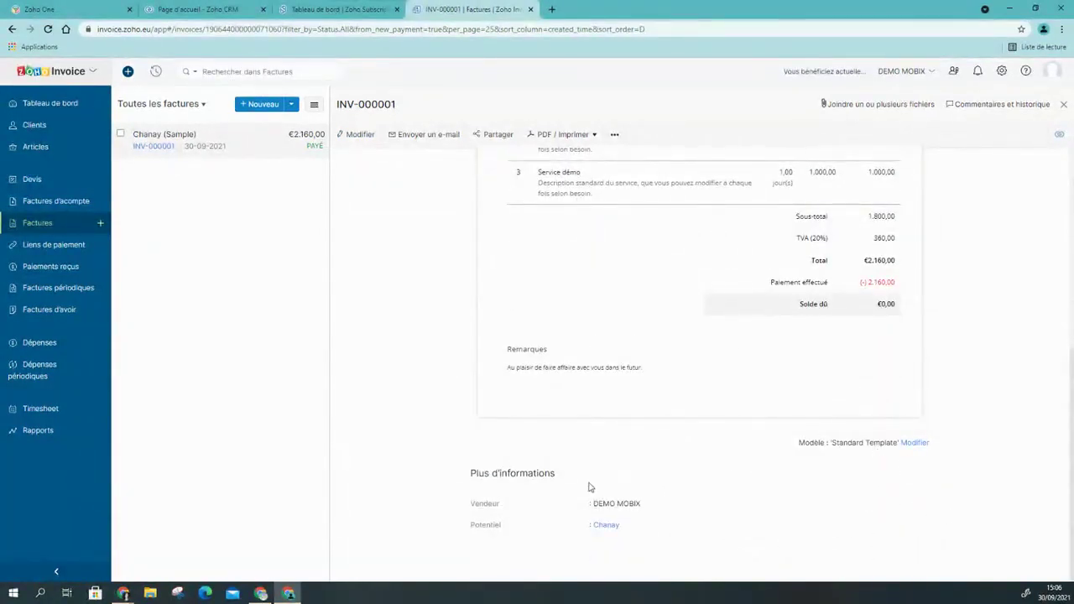
left_click(612, 530)
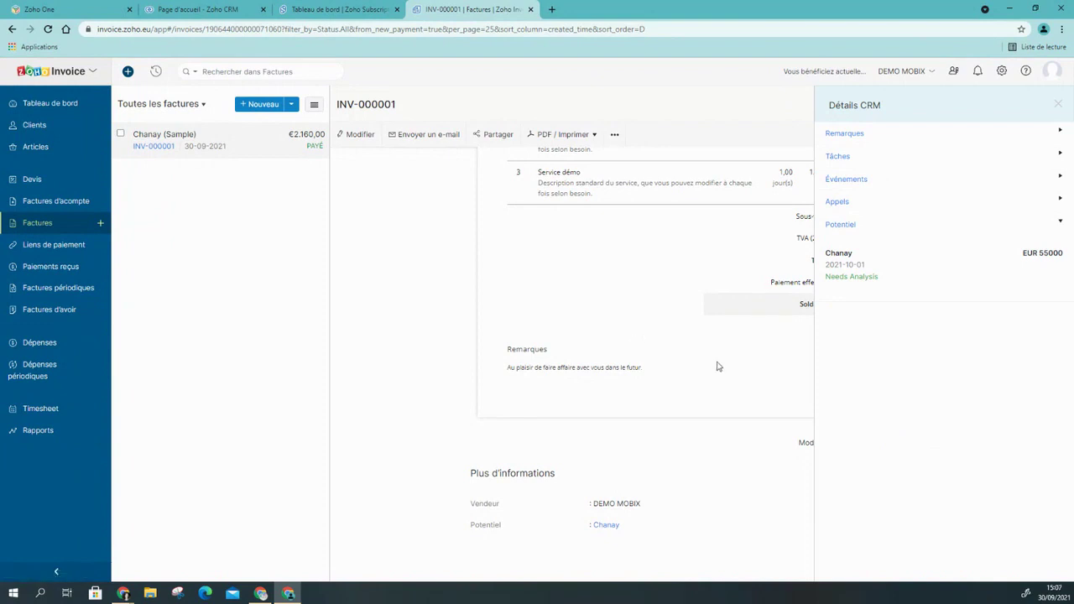
left_click_drag(863, 254, 815, 252)
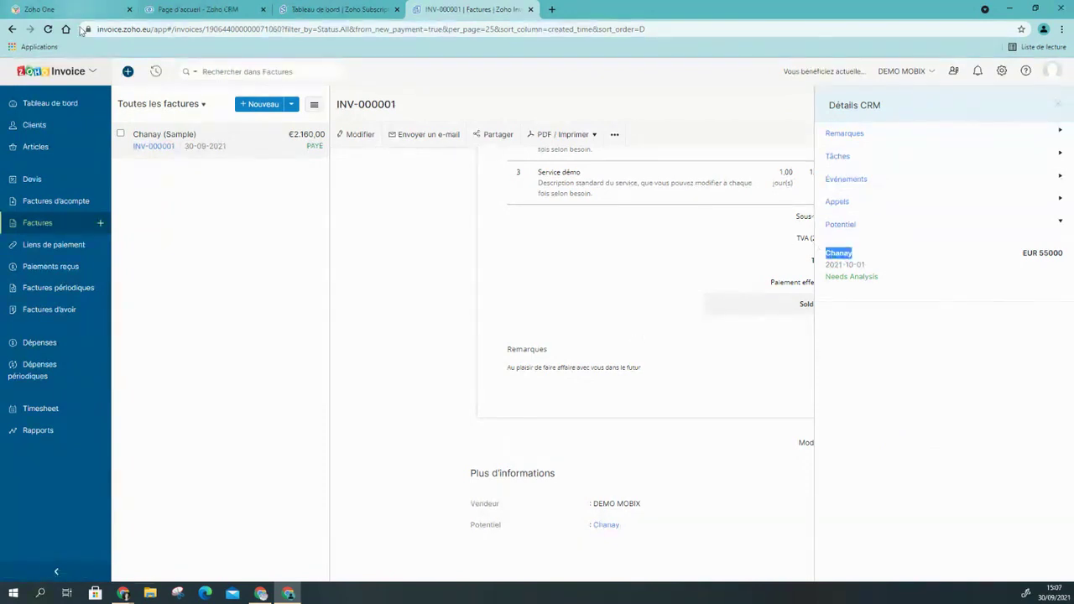
Switch to Zoho CRM, display all deals as a list and open the Chanay deal.
left_click(225, 10)
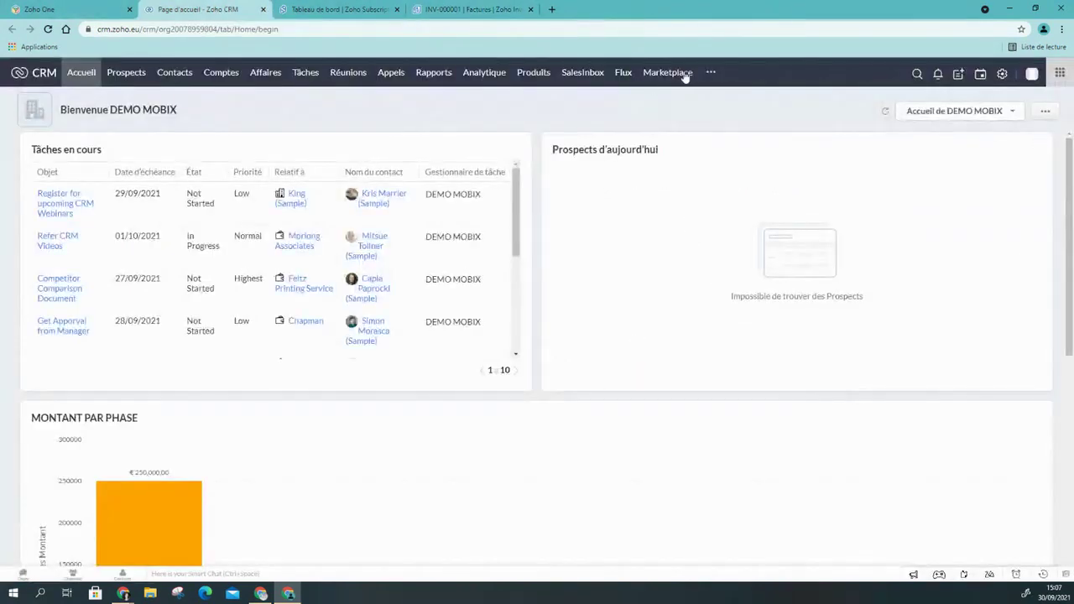
left_click(280, 74)
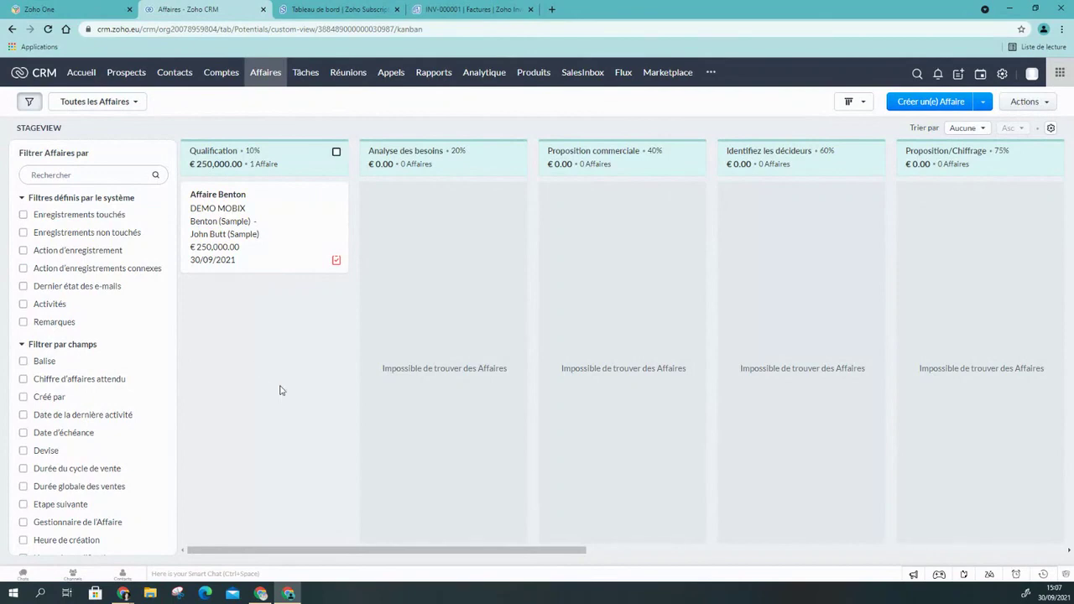
left_click_drag(359, 550, 920, 556)
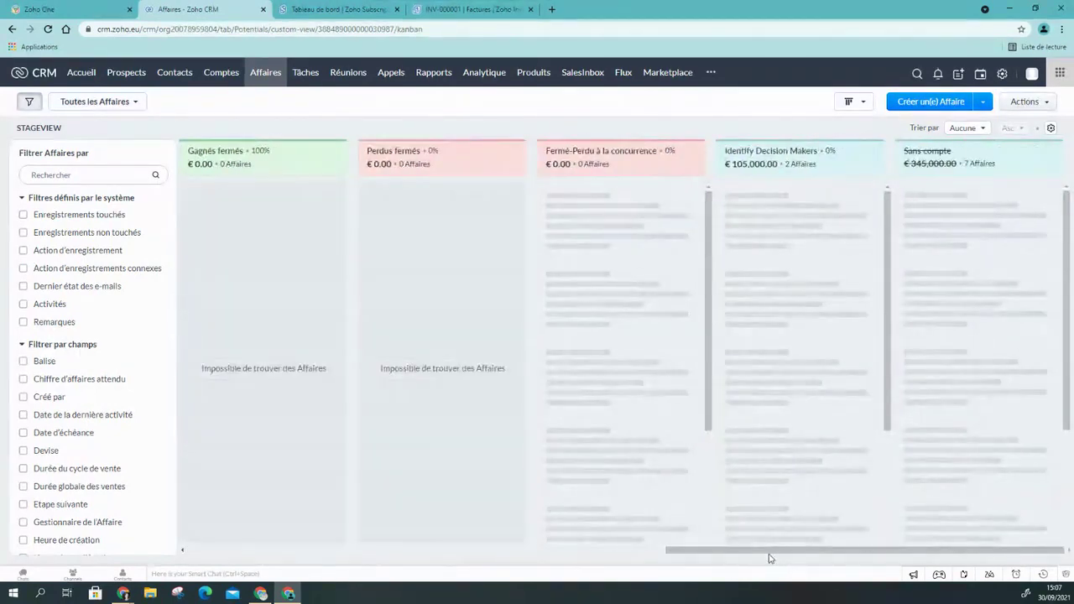
left_click(854, 102)
left_click(868, 121)
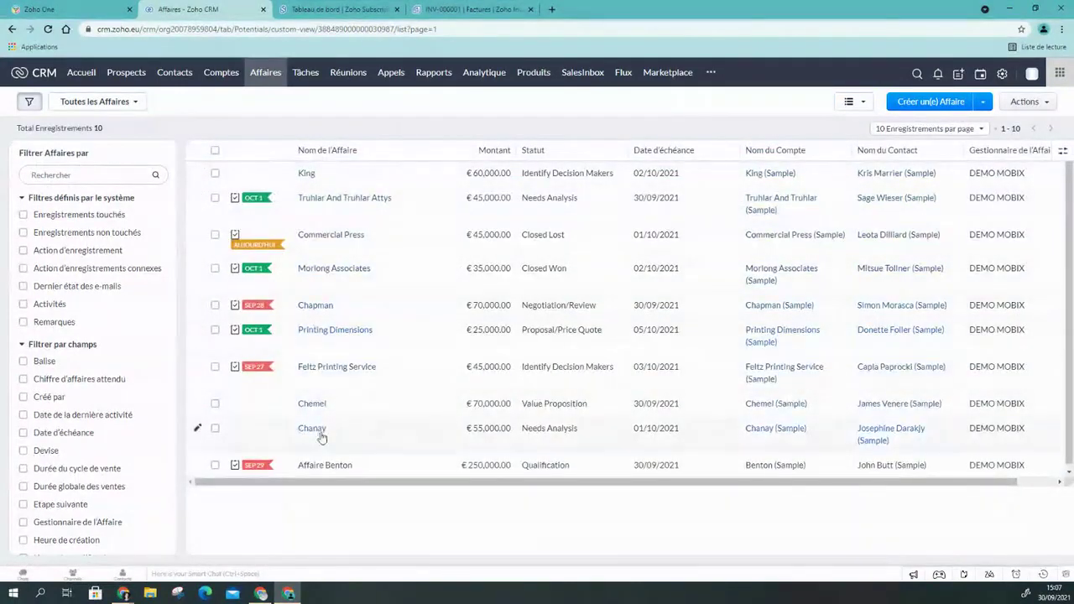
left_click(328, 431)
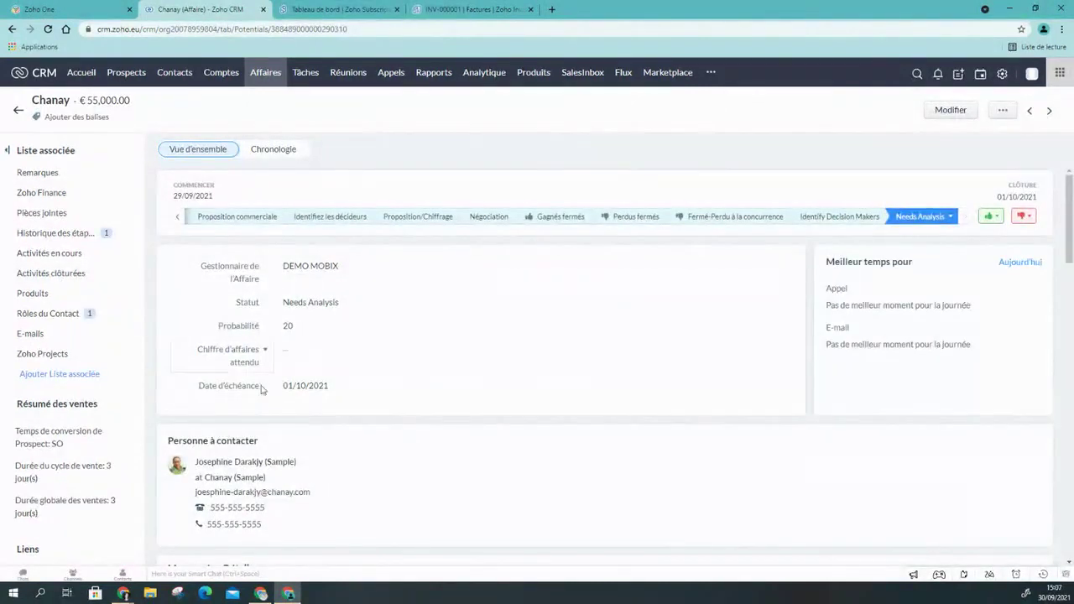
Check the quote and invoice in the deal's Zoho Finance section and open a new quote form from there.
left_click(44, 193)
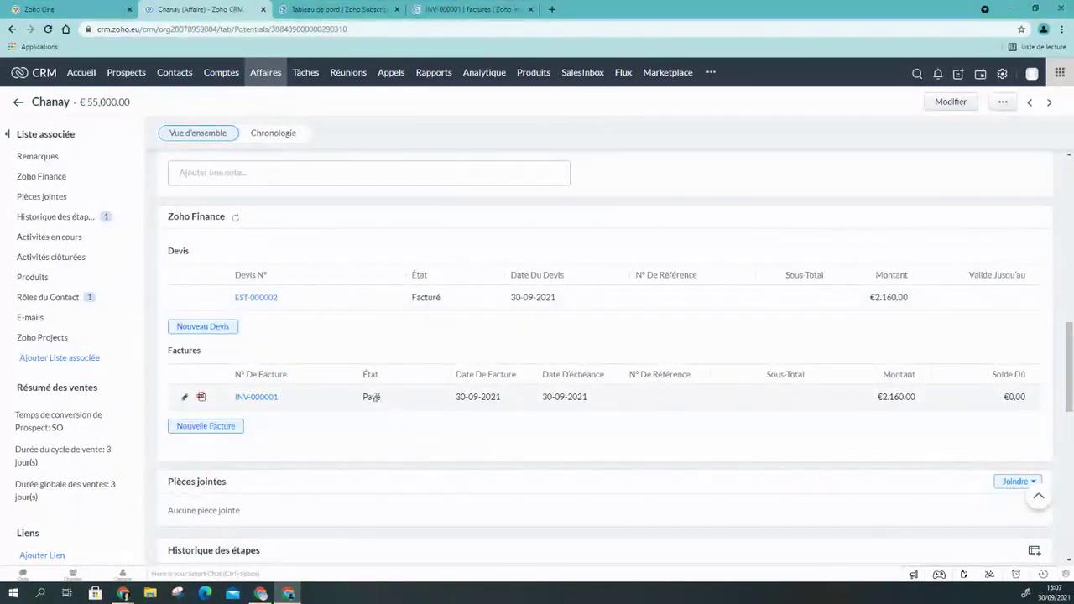
left_click(219, 329)
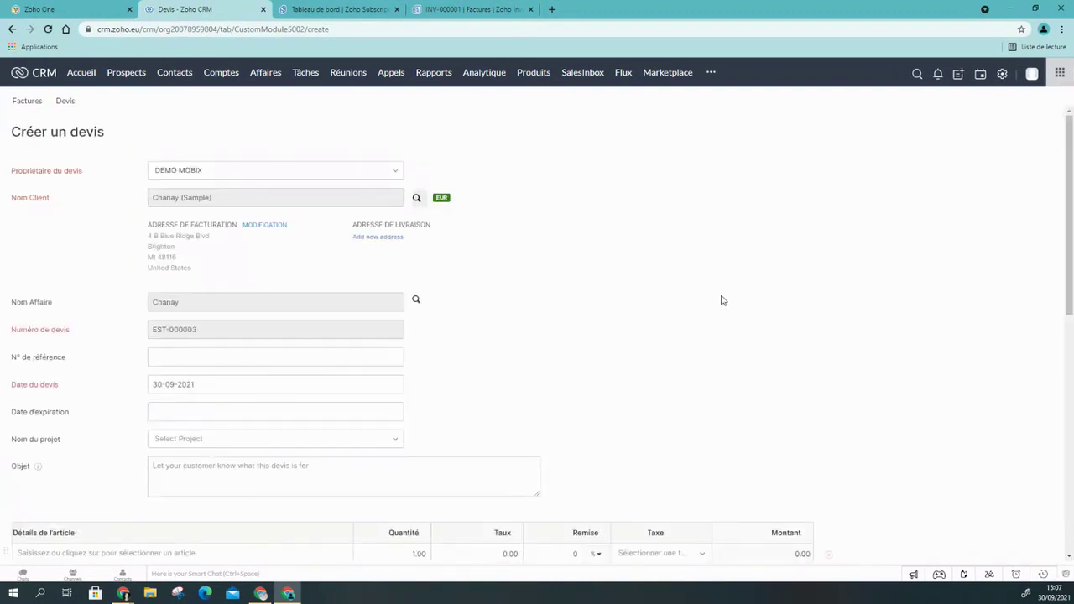
Look over the new quote form in the CRM, and return to Zoho Invoice to display the list of quotes.
scroll(723, 300, "down", 4)
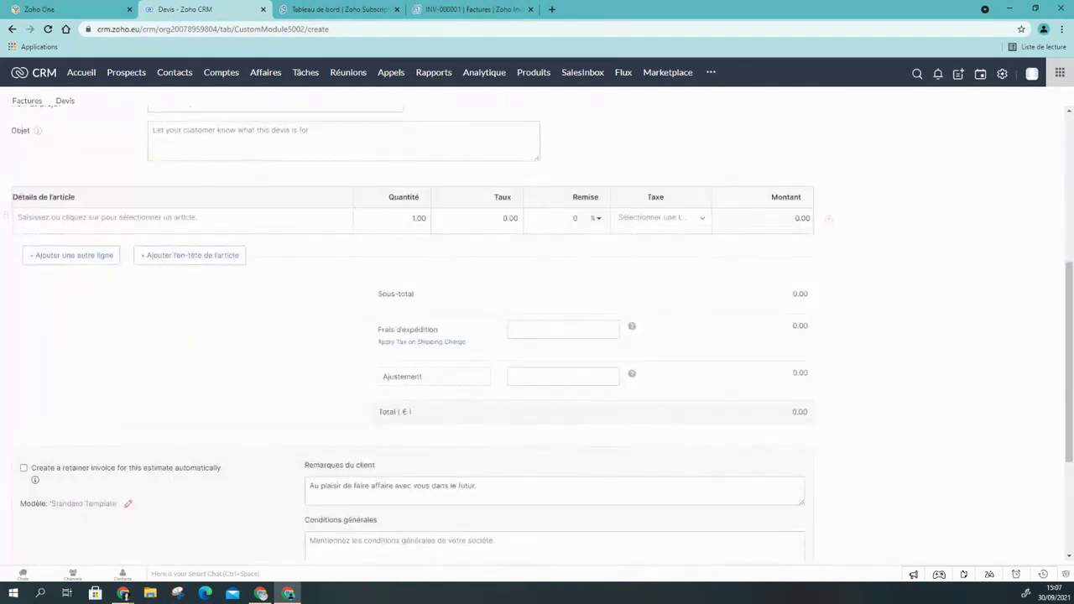
scroll(909, 347, "up", 4)
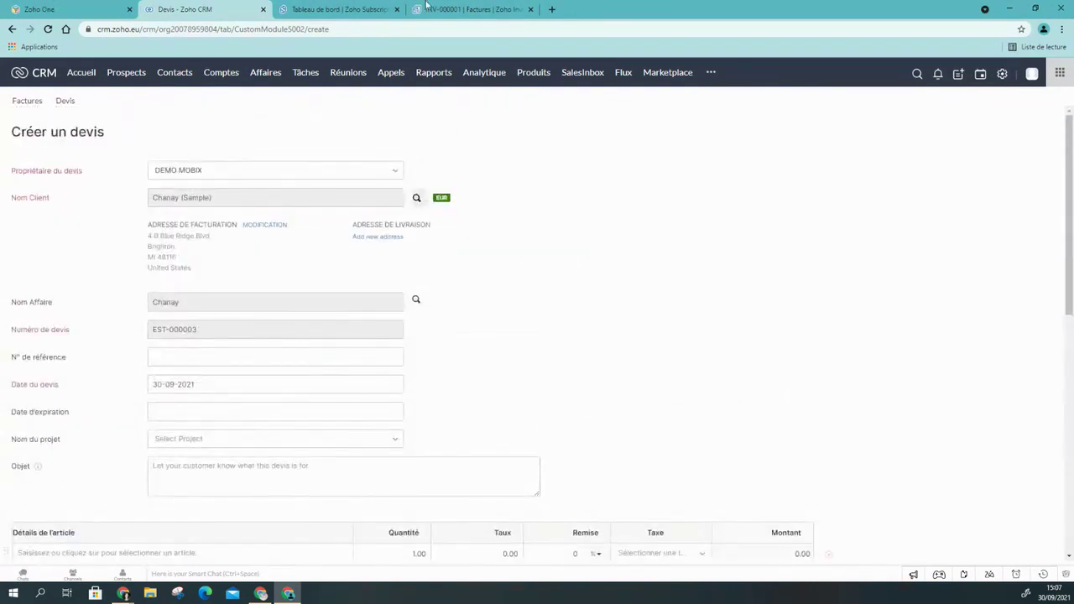
left_click(451, 10)
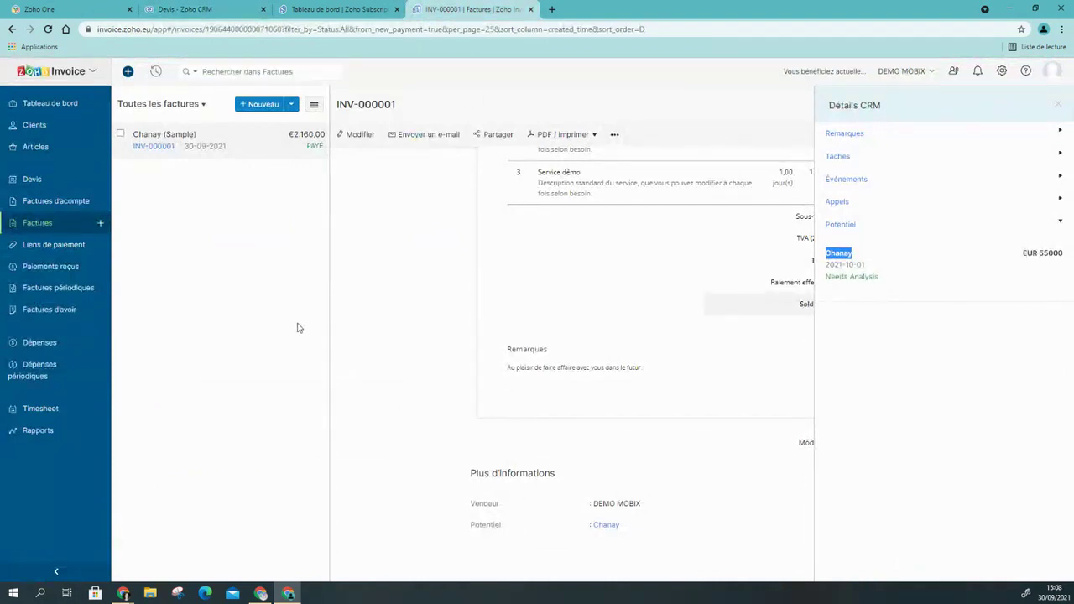
left_click(1058, 105)
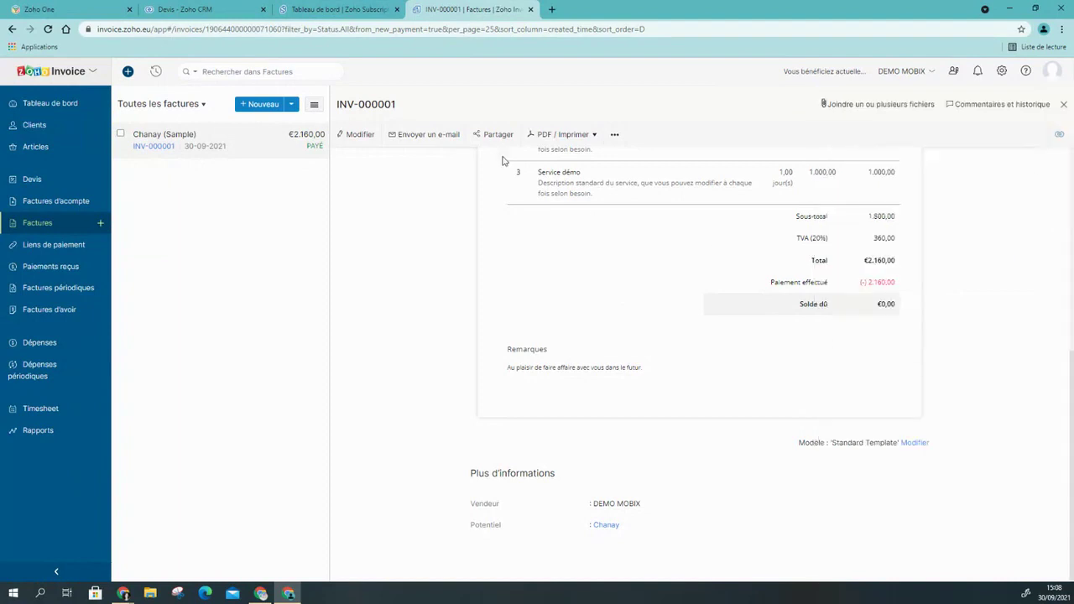
left_click(32, 177)
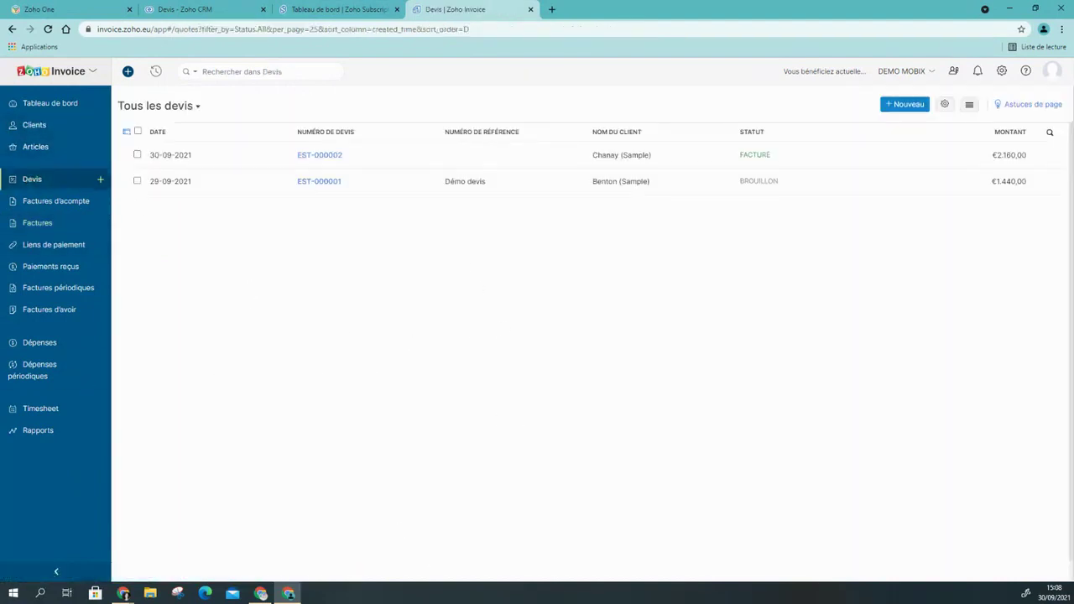
Examine the Zoho Apps integrations and the Zoho Sign connection page in the settings, and return to the quotes list.
left_click(1001, 70)
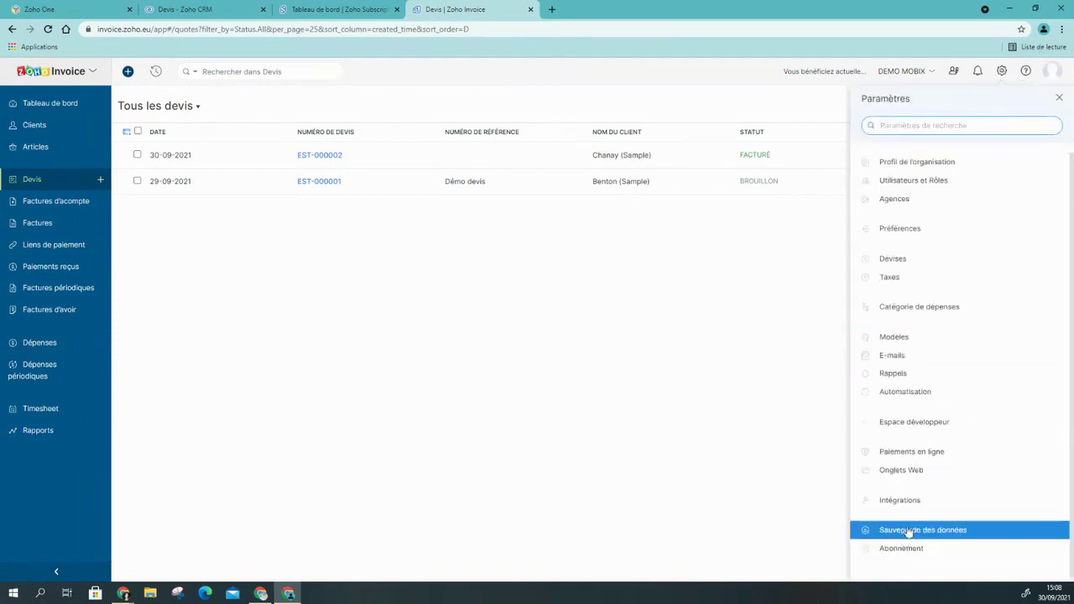
left_click(917, 501)
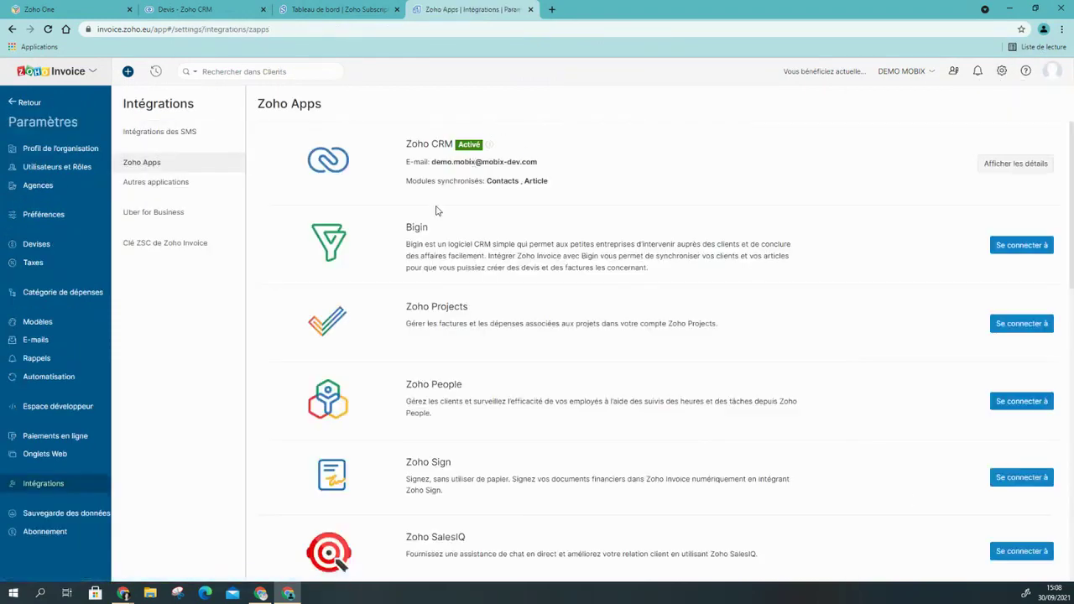
scroll(504, 336, "down", 4)
left_click(1031, 205)
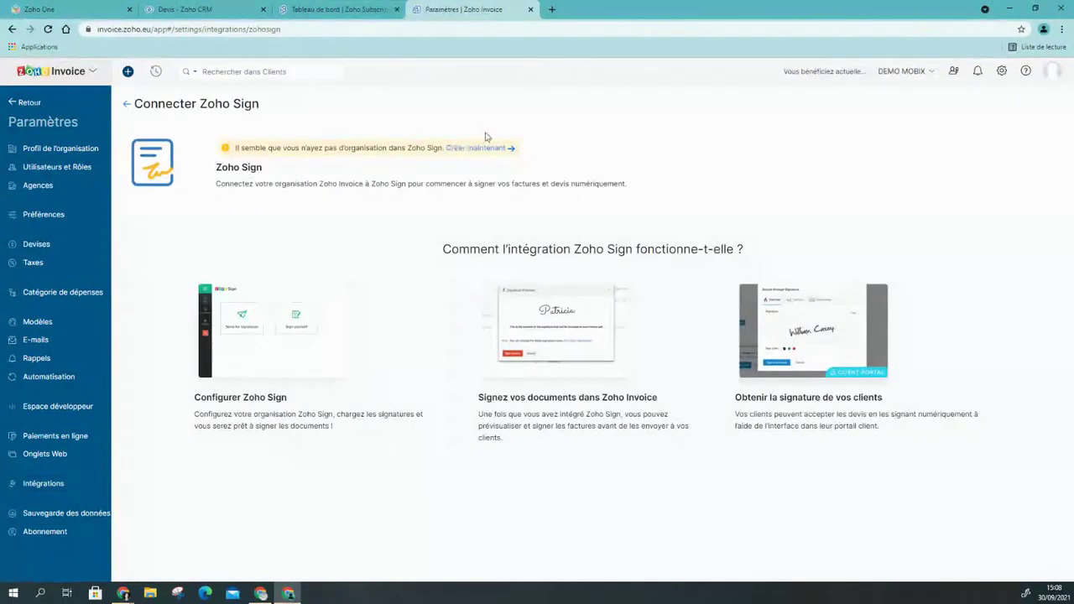
left_click(497, 147)
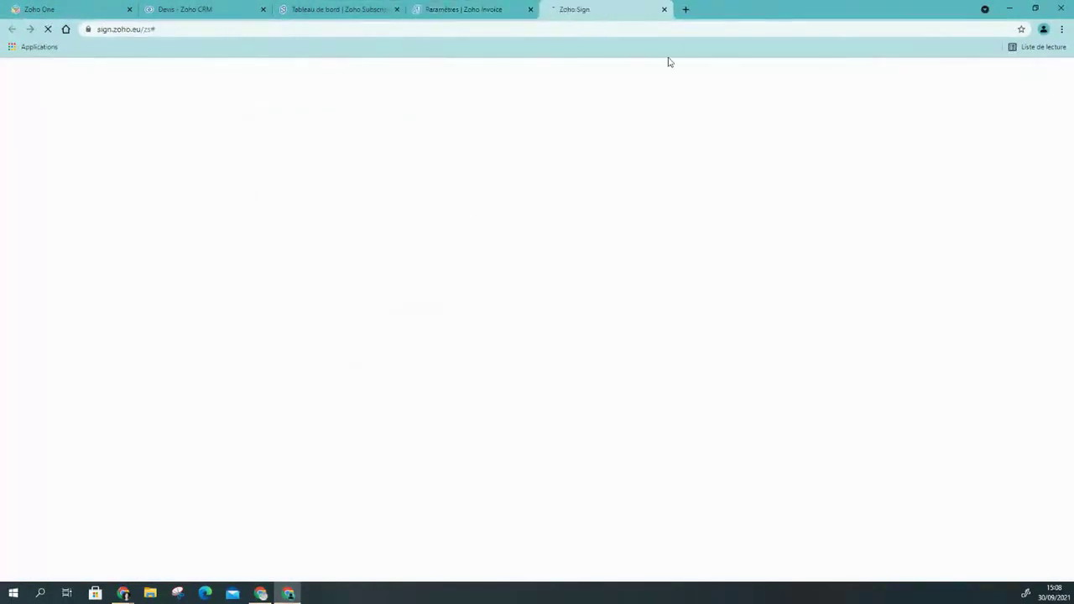
left_click(663, 9)
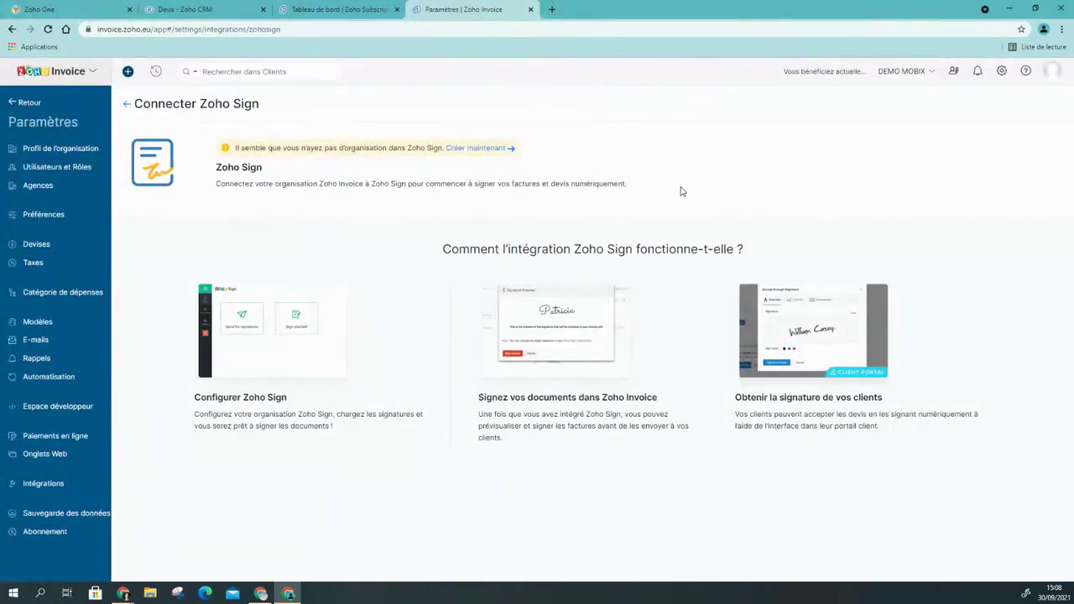
left_click(126, 106)
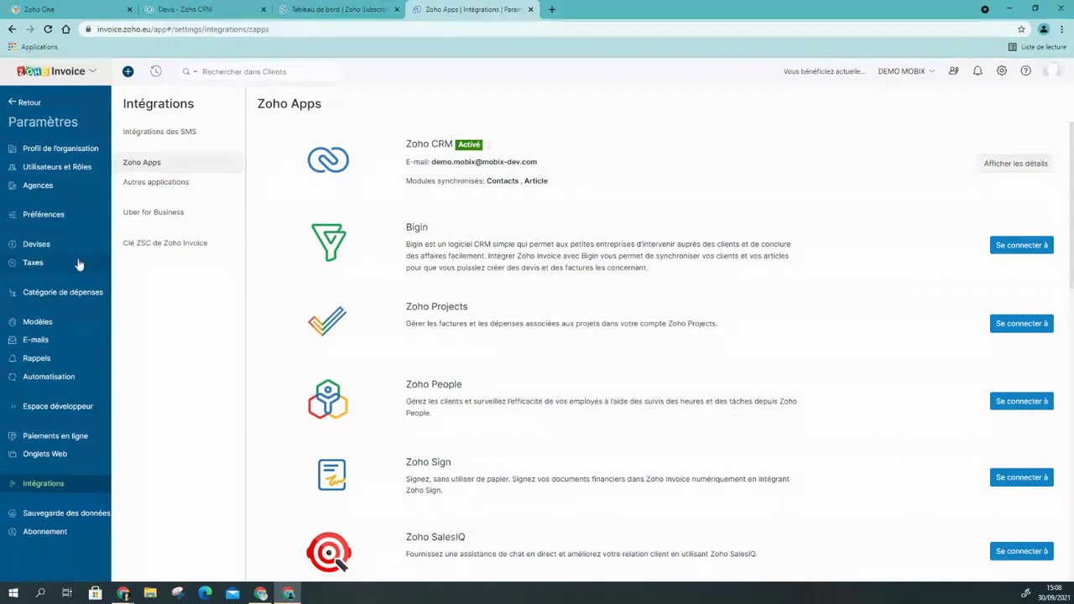
left_click(13, 102)
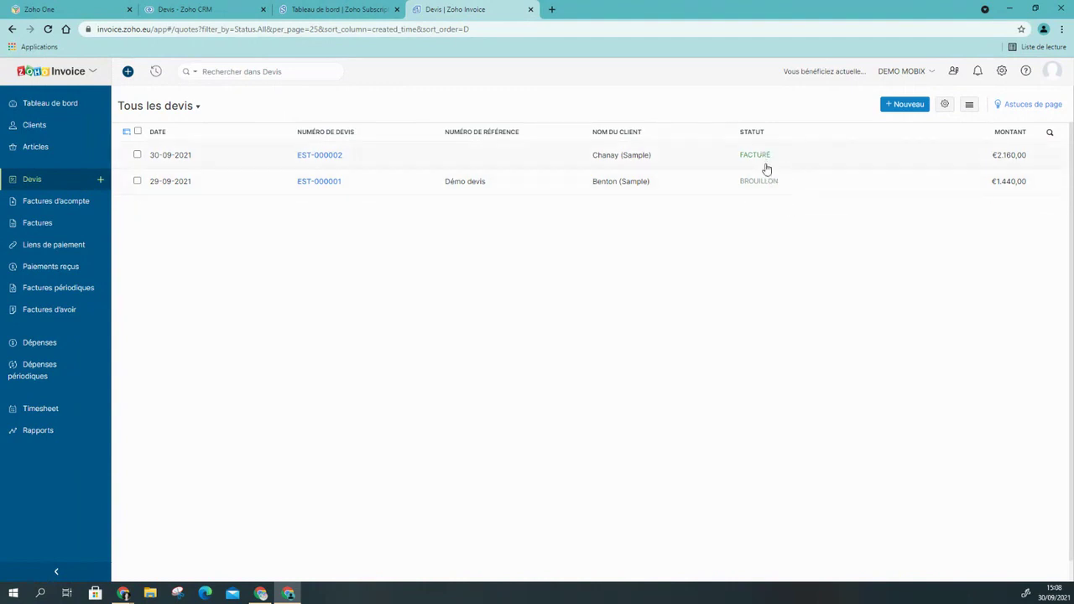
Start a new custom view of the quotes with the criterion Date du devis après 01-09-2021.
left_click(197, 107)
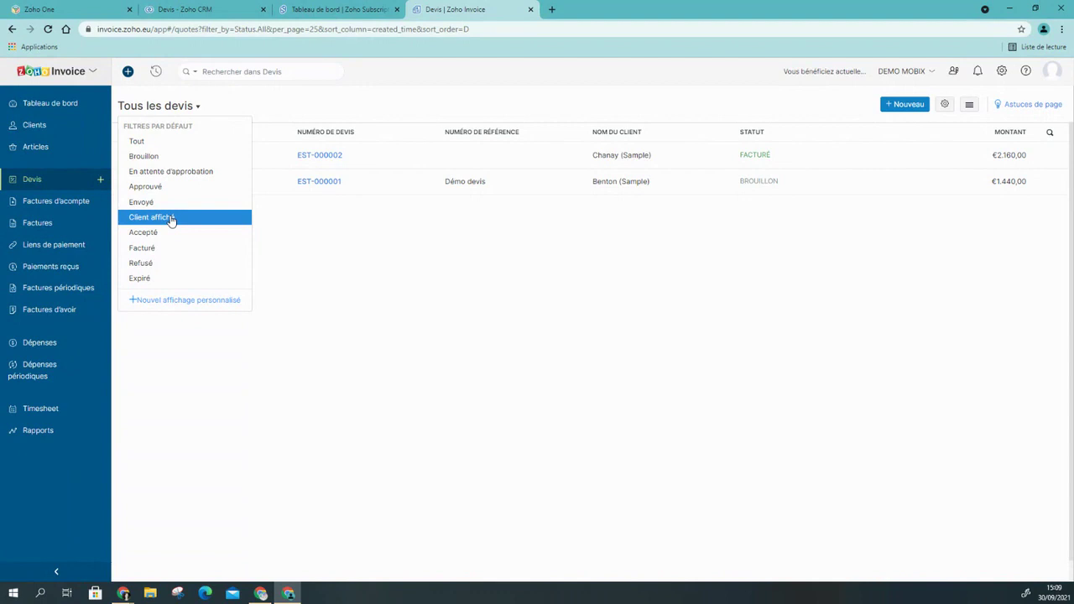
left_click(203, 302)
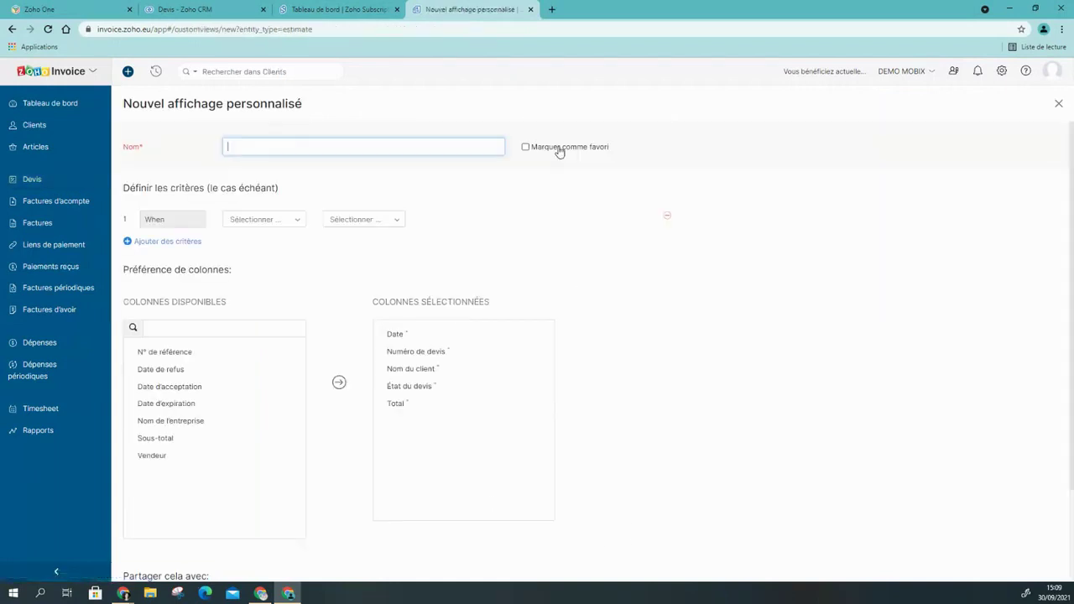
left_click(285, 225)
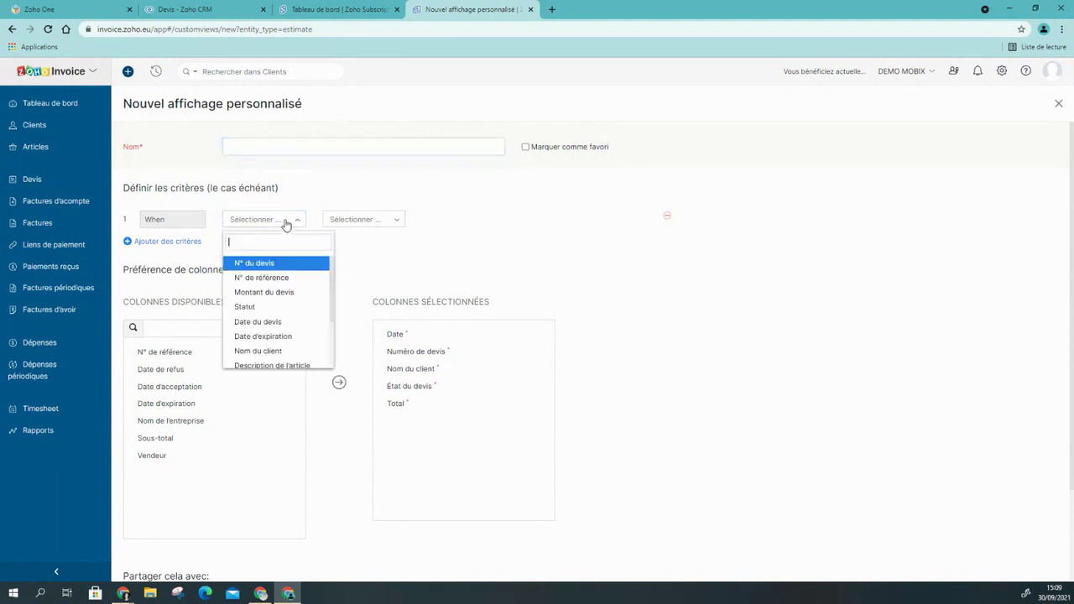
left_click(260, 324)
left_click(360, 225)
left_click(354, 254)
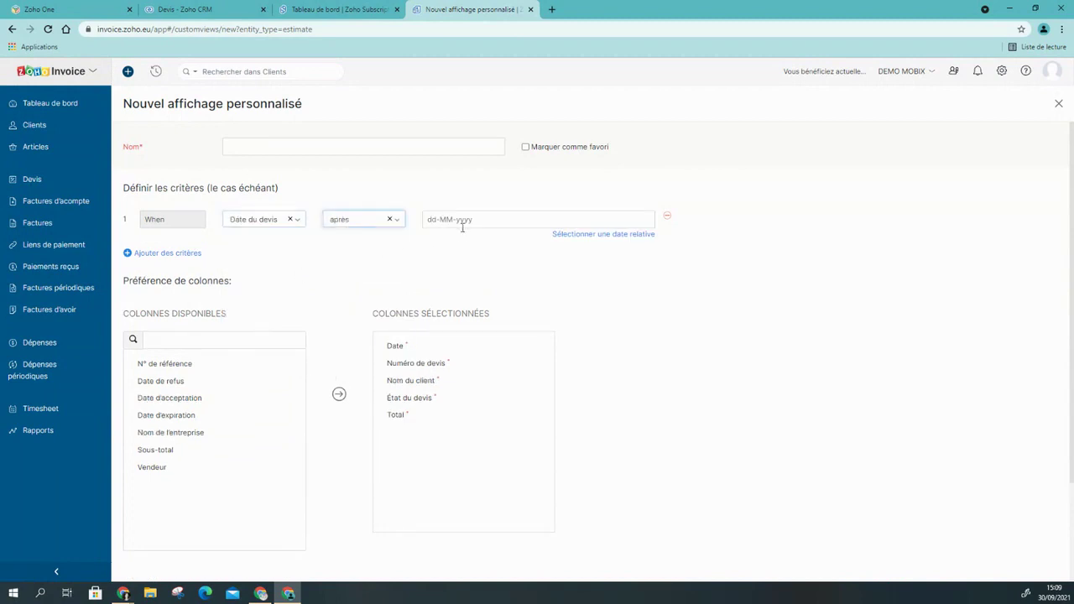
left_click(462, 223)
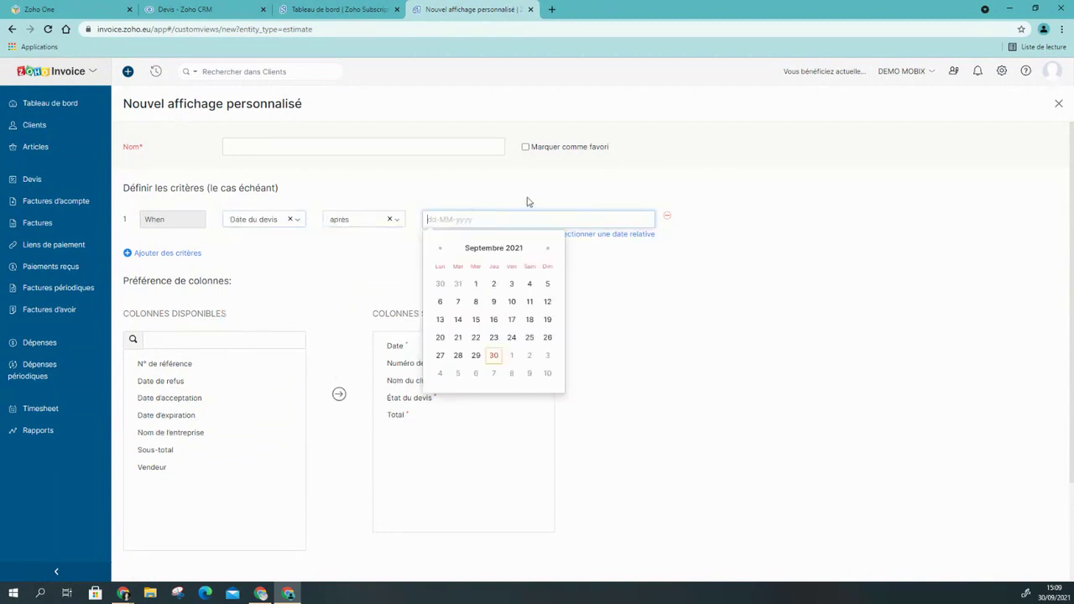
left_click(476, 285)
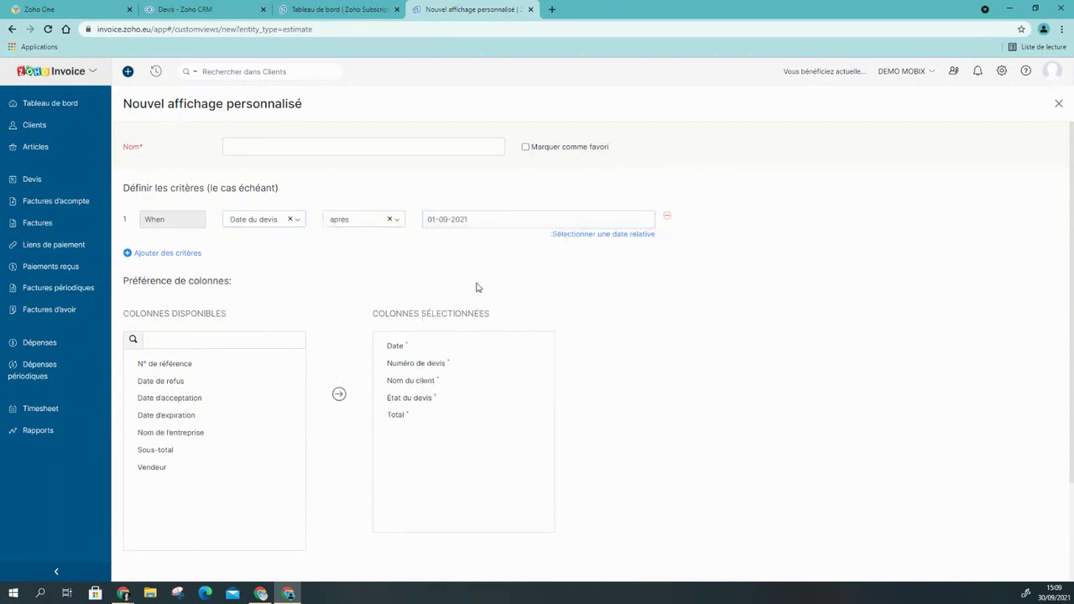
Add a second criterion to the custom view: AND Statut est Envoyé.
left_click(172, 254)
left_click(281, 260)
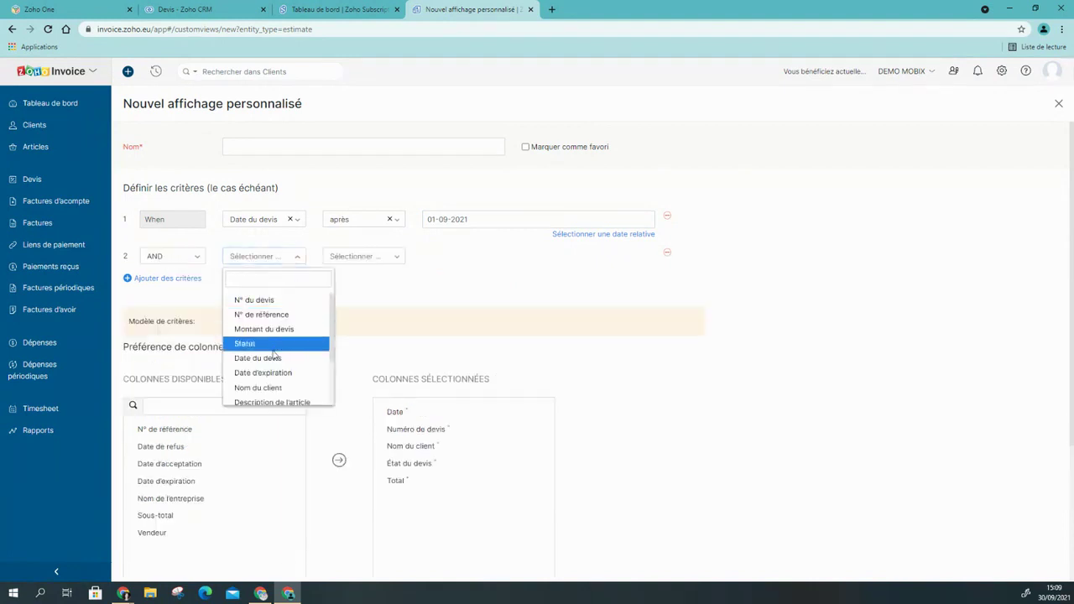
left_click(264, 343)
left_click(342, 260)
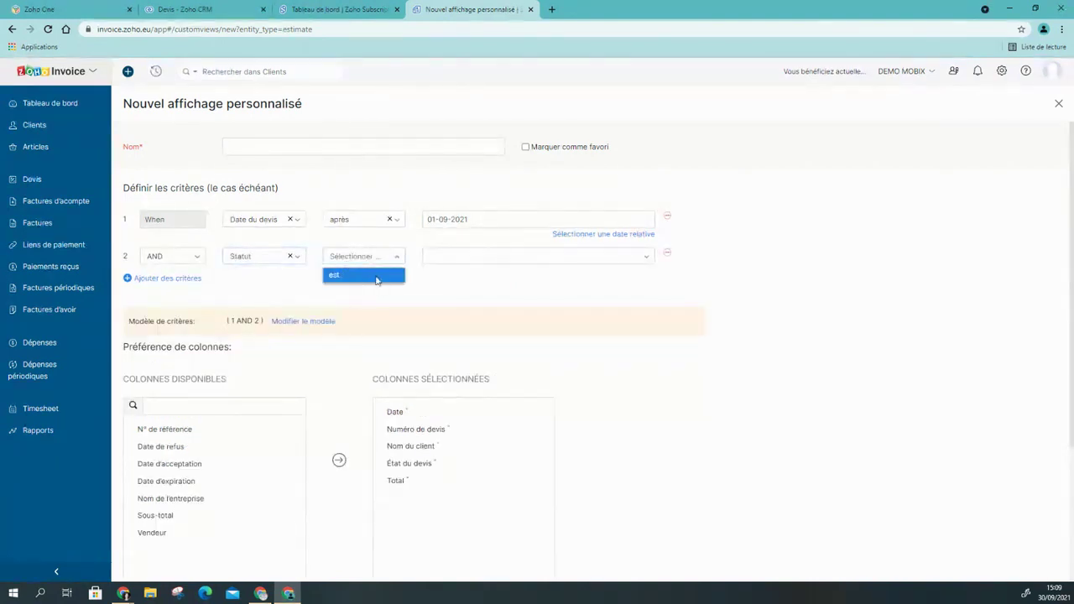
left_click(376, 279)
left_click(551, 260)
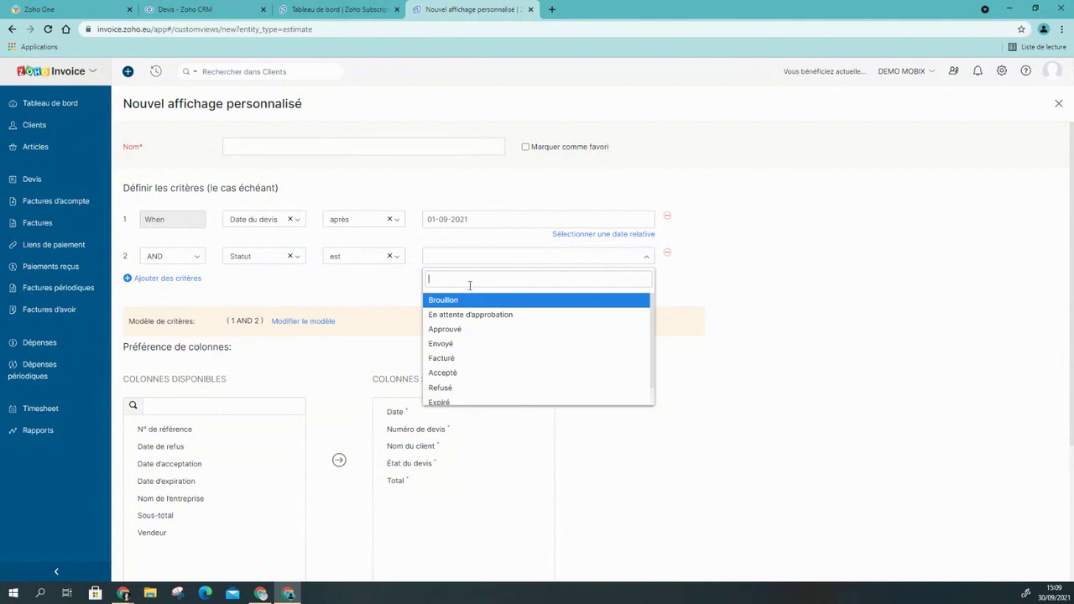
left_click(463, 351)
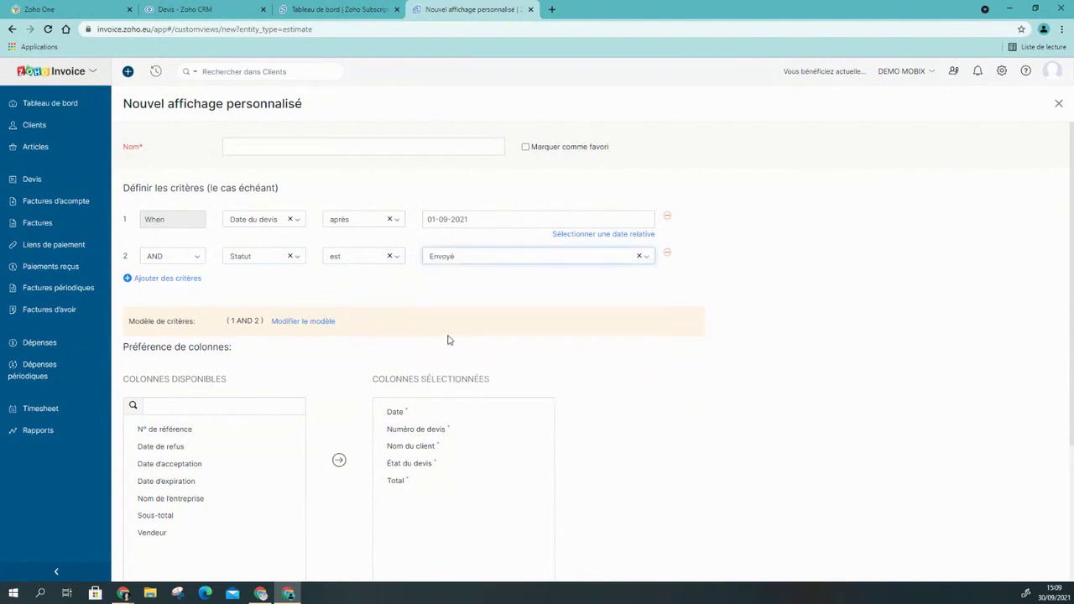
Add a third criterion, OR Statut est Accepté, and close the custom view form without saving it.
left_click(178, 285)
left_click(182, 280)
left_click(164, 314)
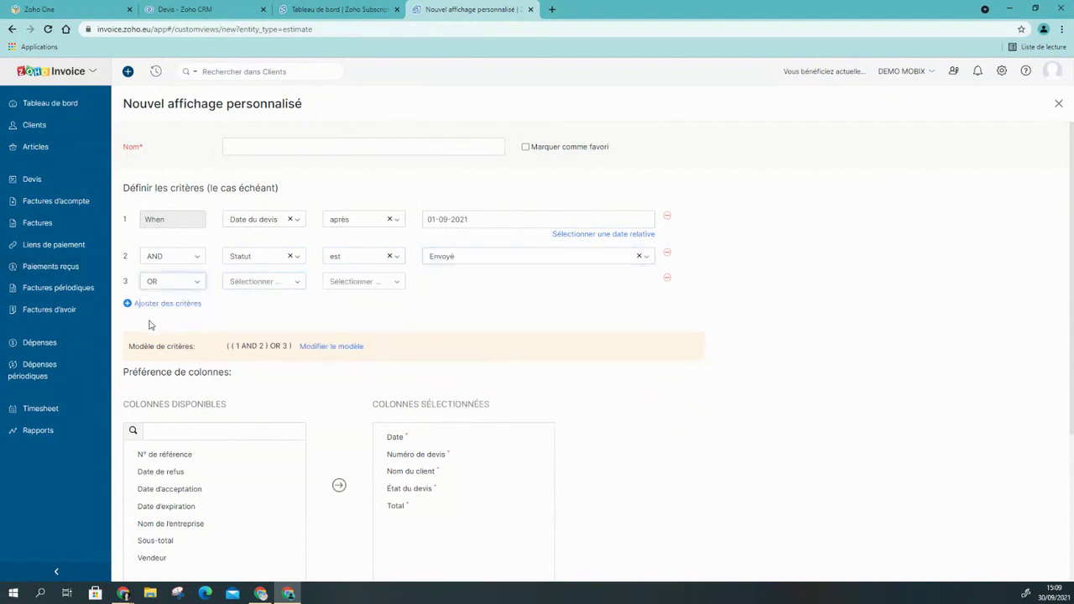
left_click(277, 281)
left_click(252, 369)
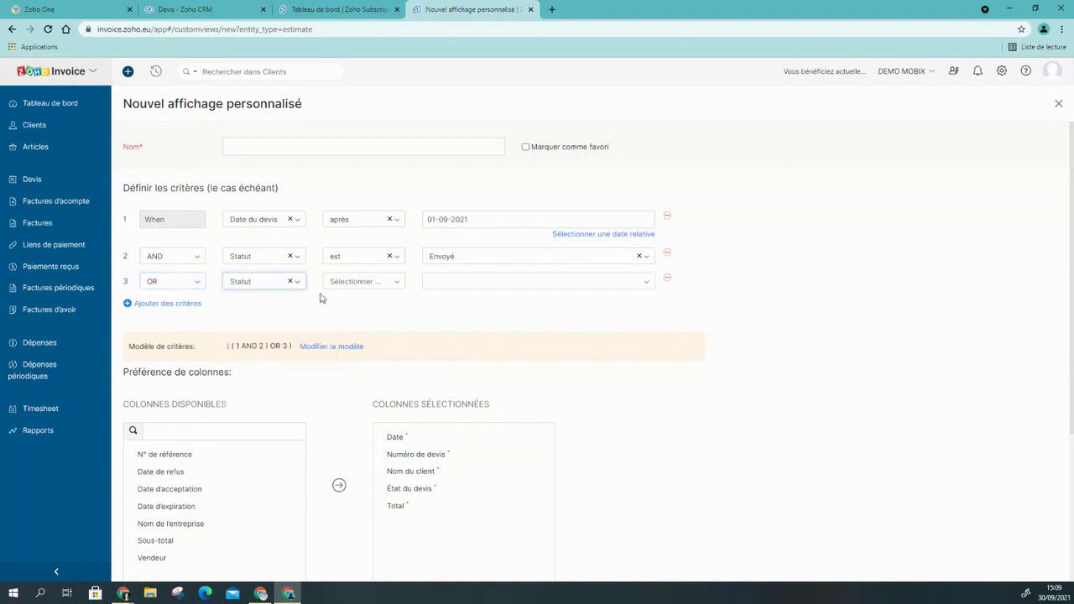
left_click(357, 283)
left_click(362, 300)
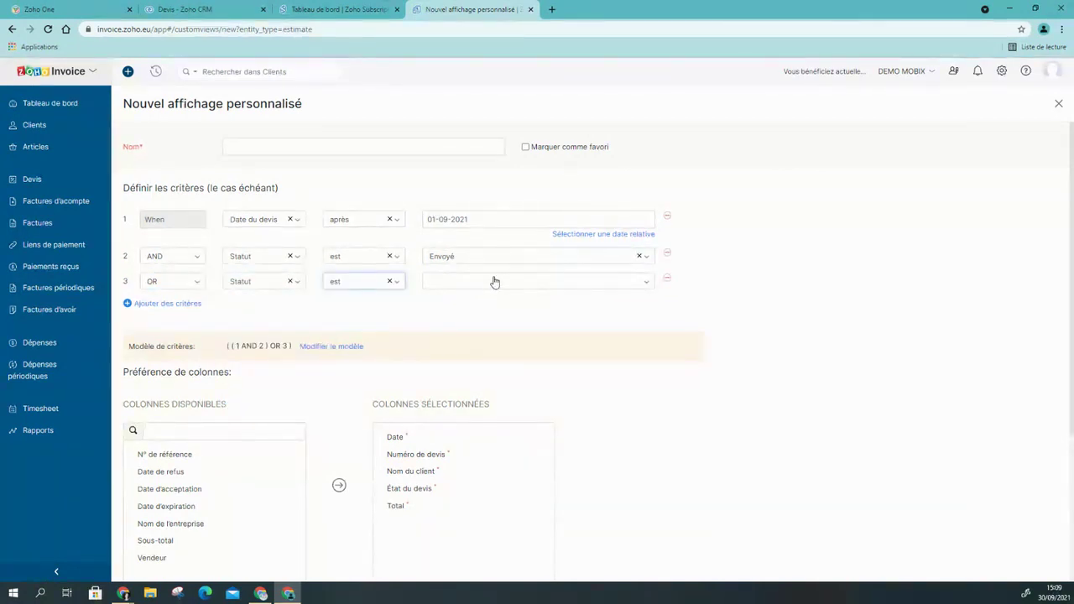
left_click(495, 281)
left_click(461, 399)
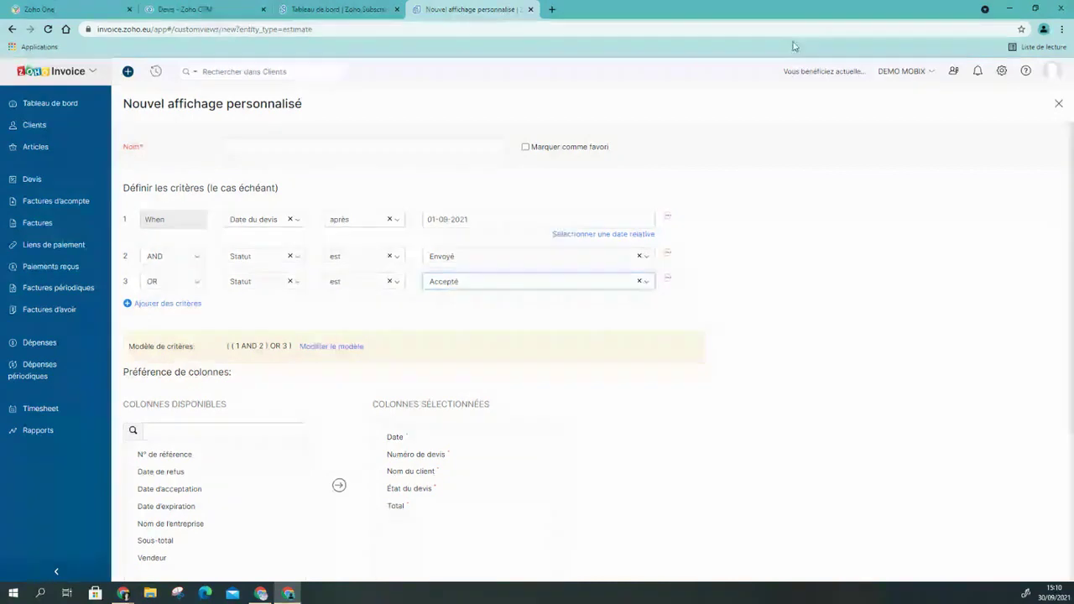
left_click(1059, 103)
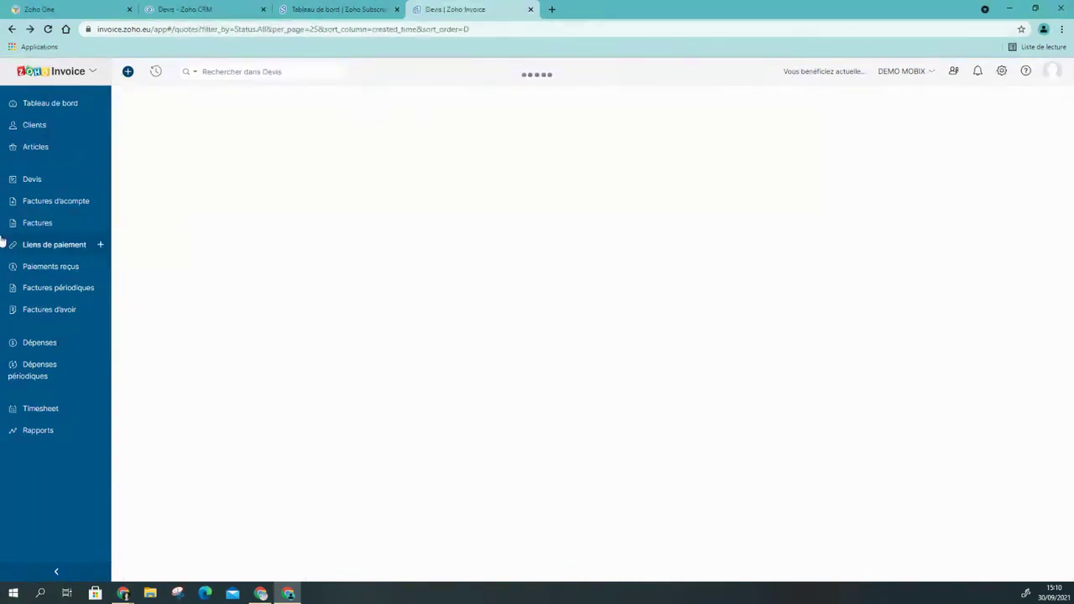
Start a new invoice from the invoices list and select Chapman (Sample) as the customer.
left_click(54, 224)
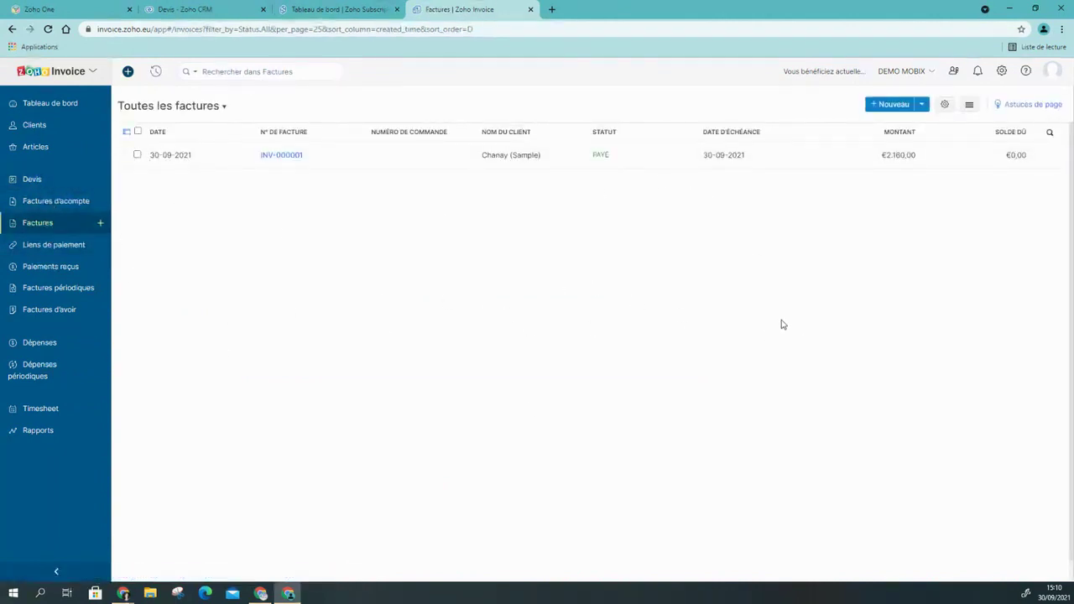
left_click(875, 107)
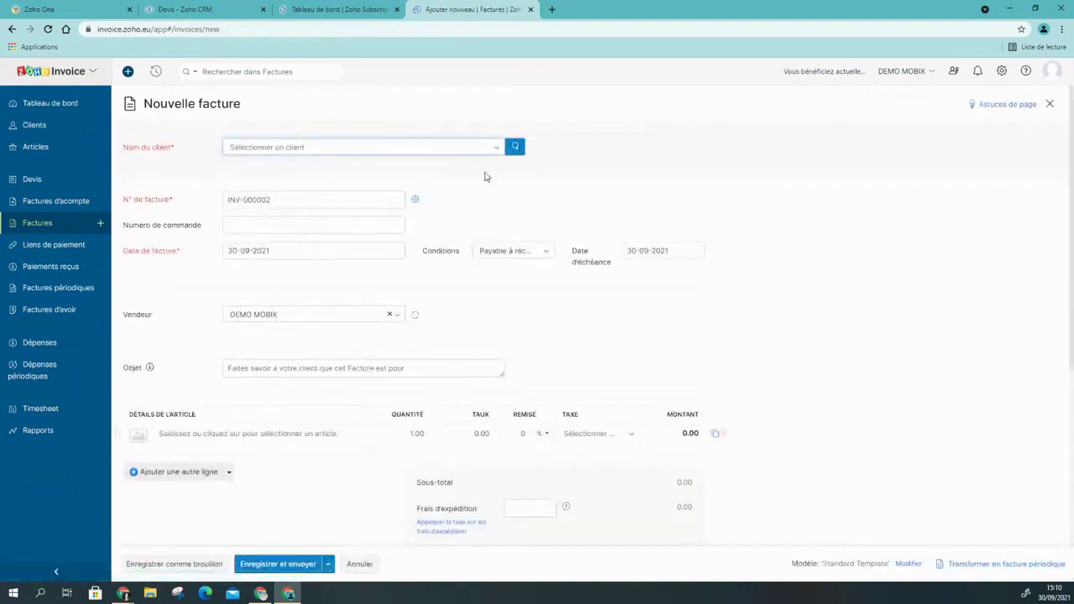
left_click(330, 149)
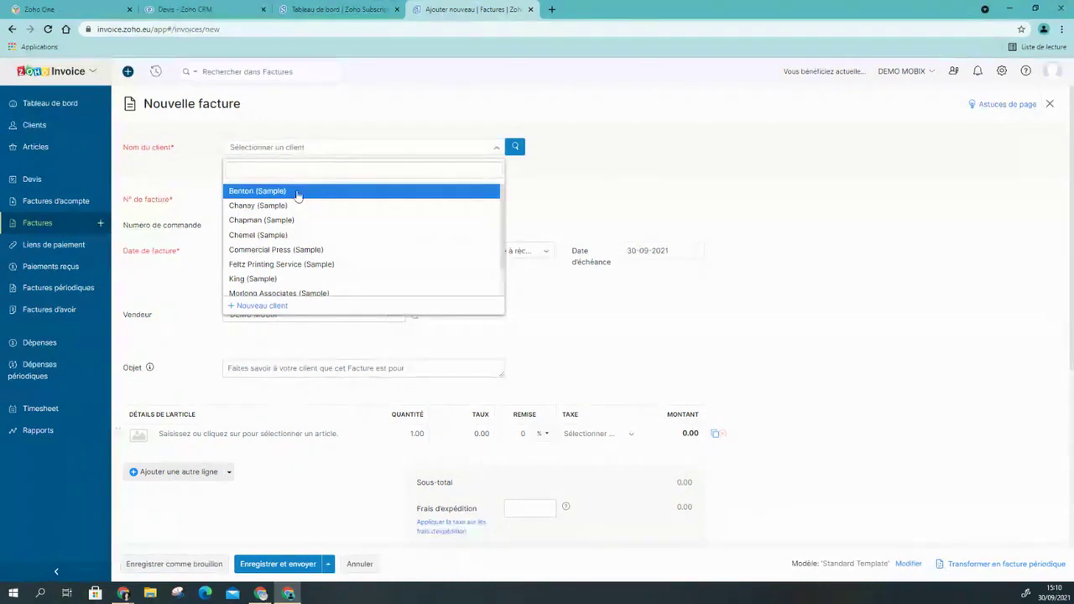
left_click(272, 225)
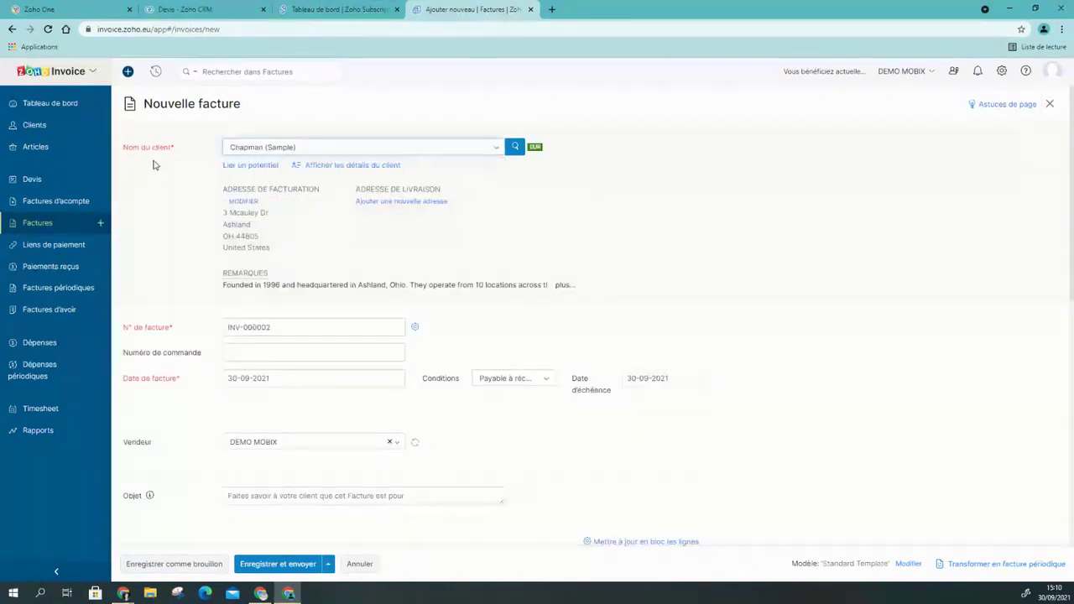
Link the invoice to the Chapman potential and view the delivery address form without adding an address.
left_click(243, 168)
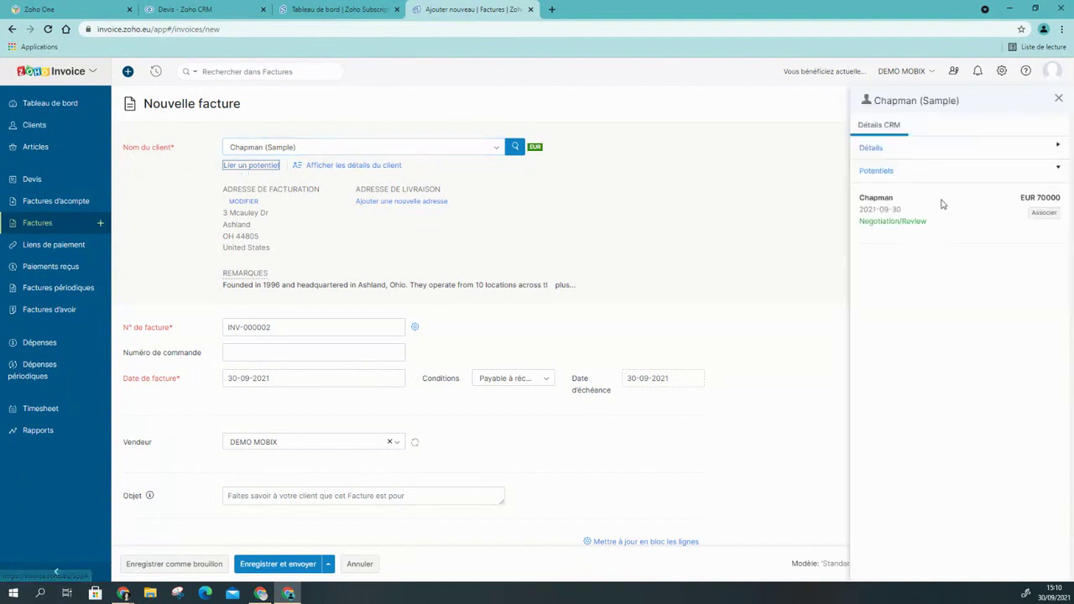
left_click(1045, 213)
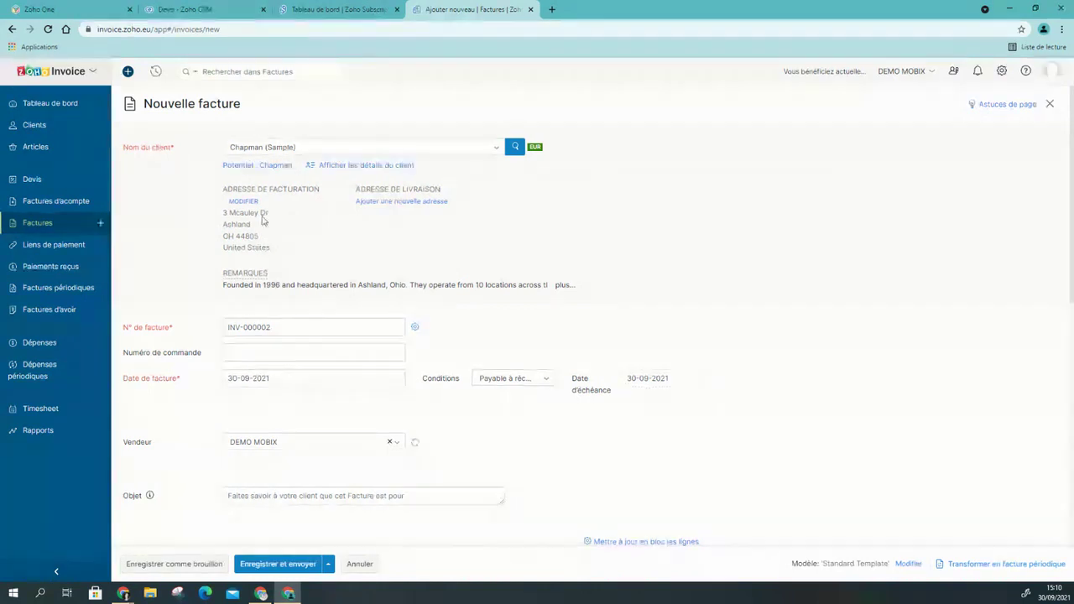
left_click(420, 204)
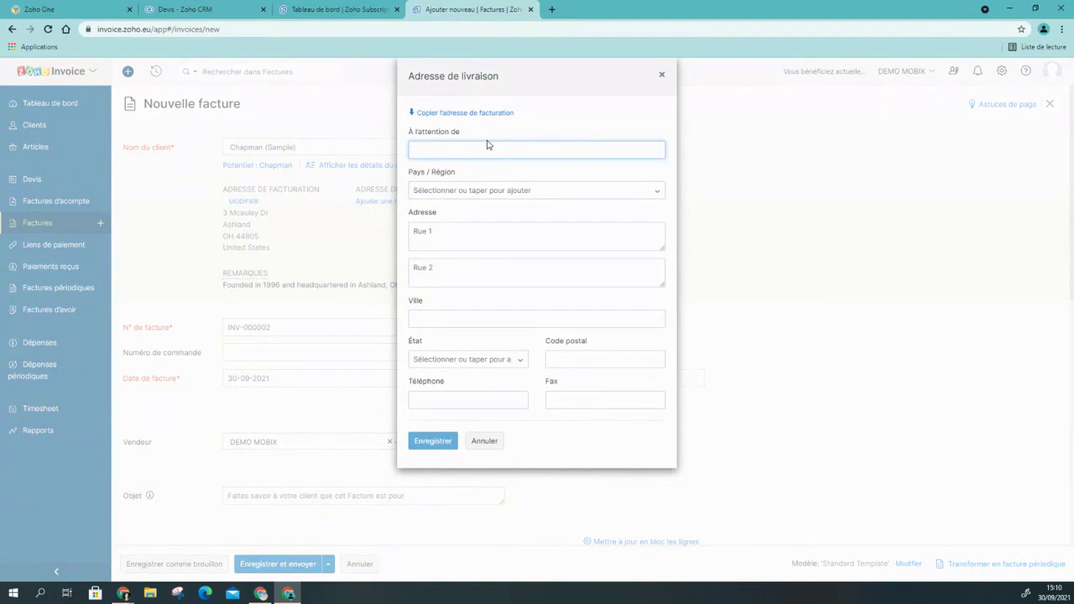
left_click(485, 442)
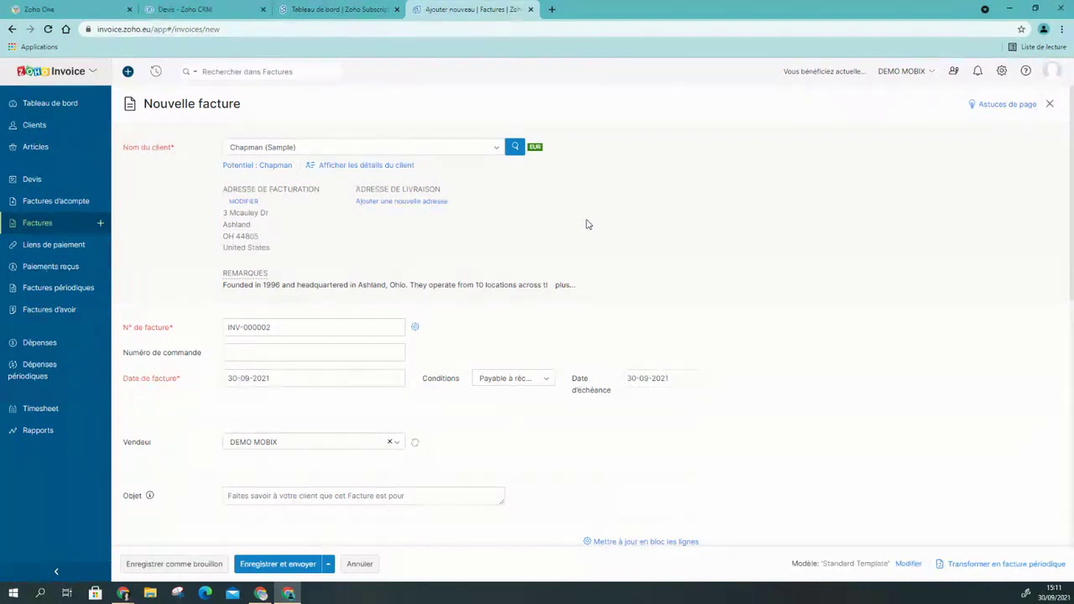
Review the remaining fields of the new invoice form and leave it without saving.
scroll(579, 224, "down", 5)
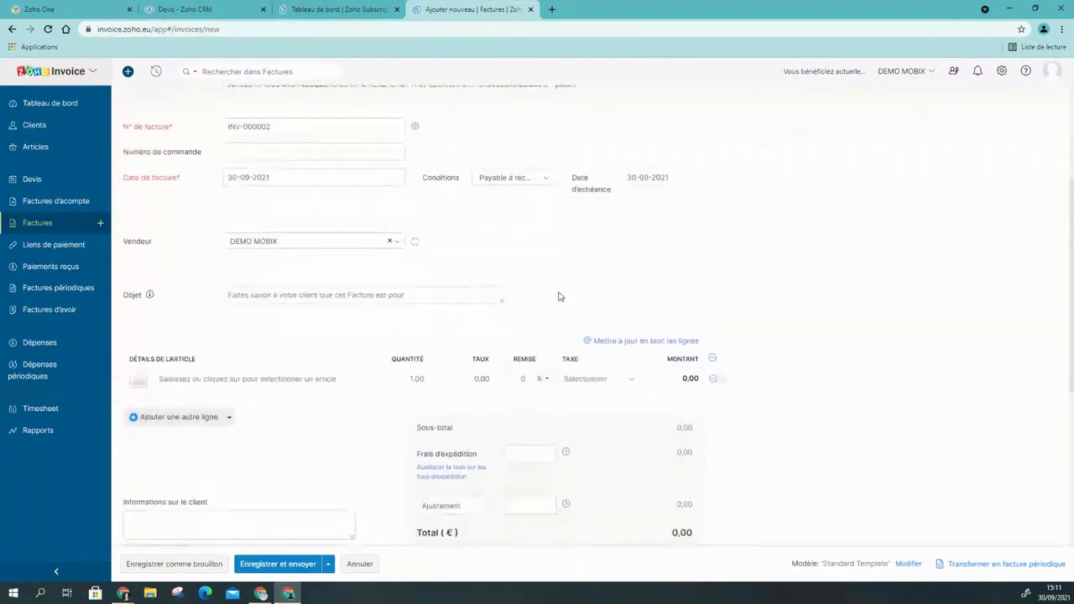
scroll(787, 353, "down", 1)
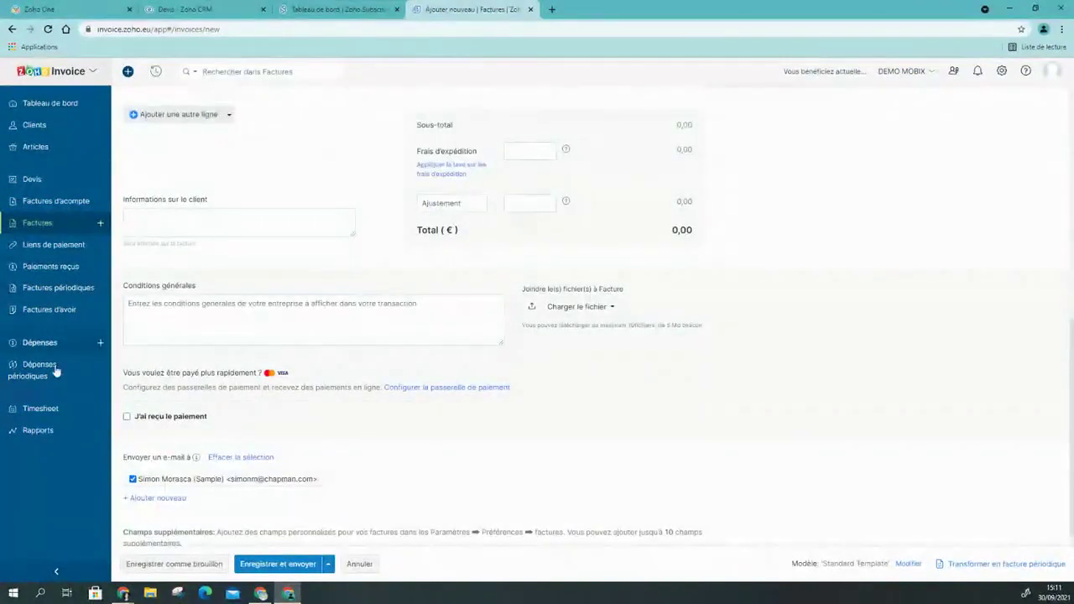
scroll(442, 434, "down", 1)
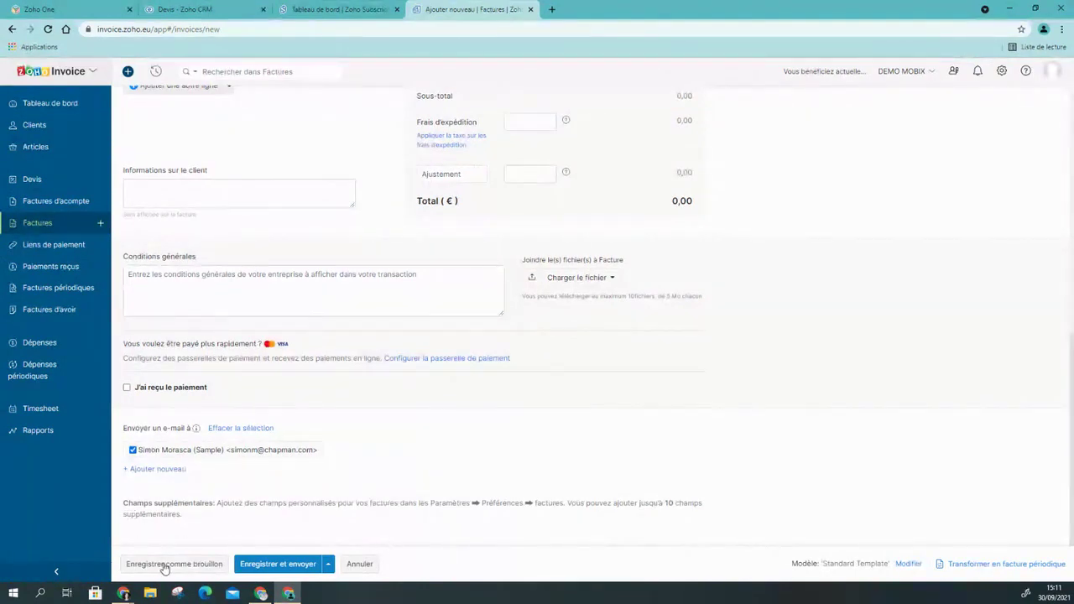
left_click(359, 564)
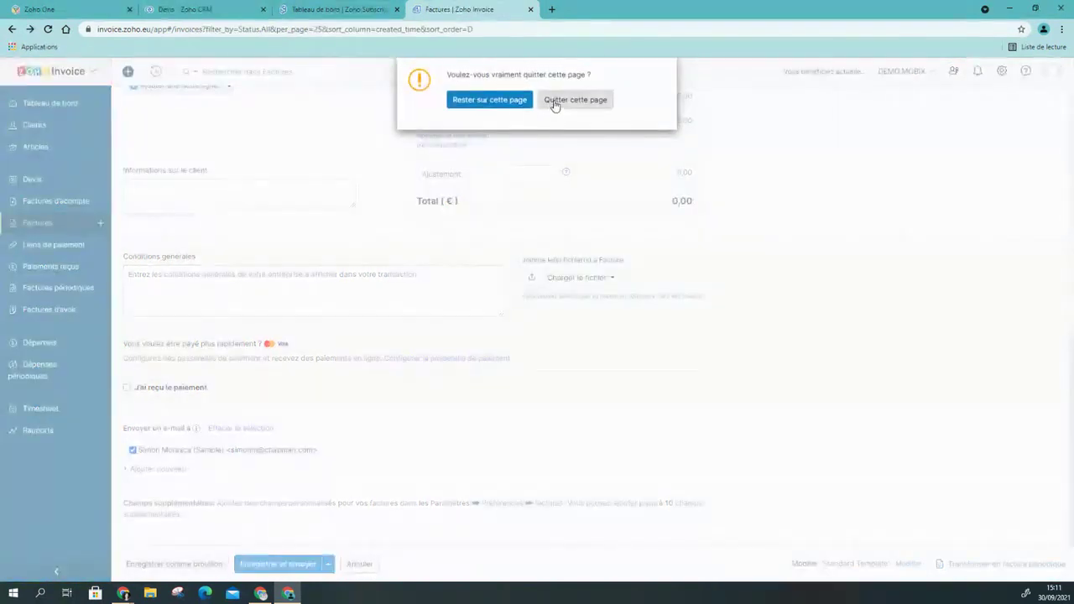
left_click(555, 100)
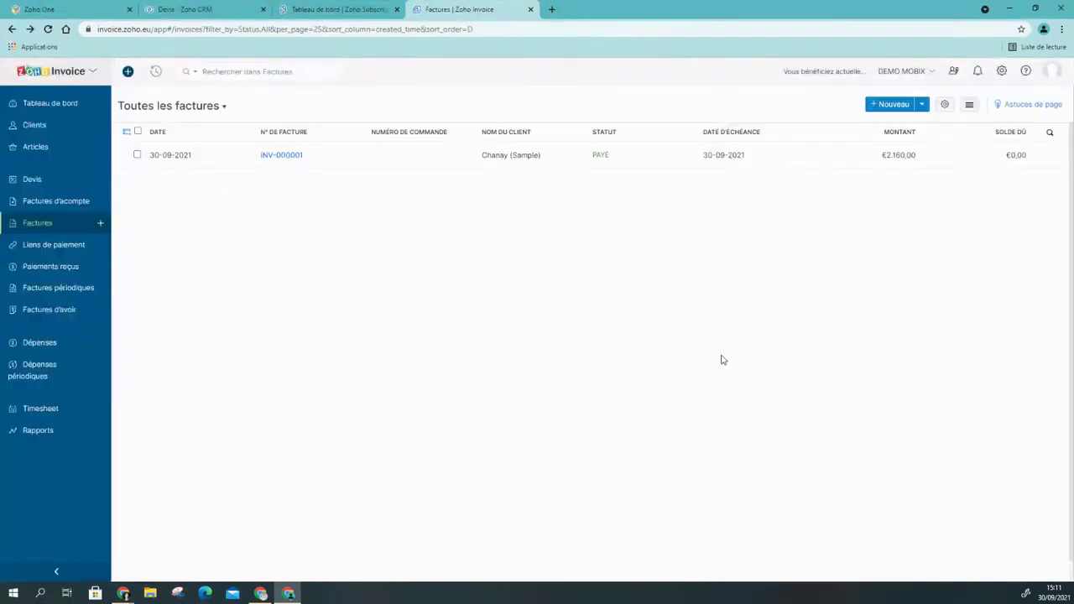
Open the paid Chanay (Sample) invoice and start a credit note from it.
left_click(480, 160)
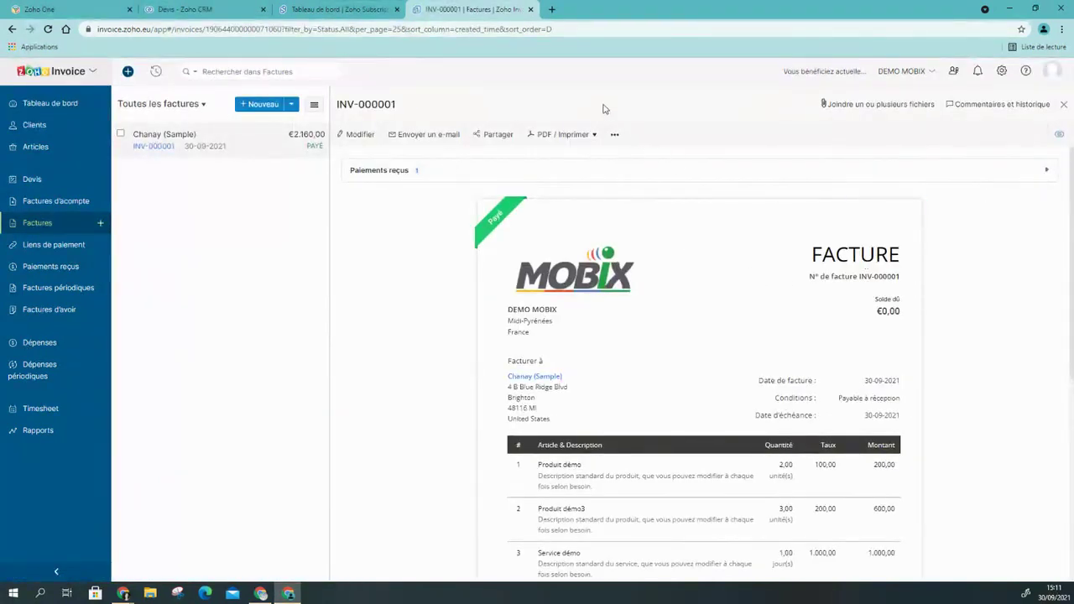
left_click(614, 135)
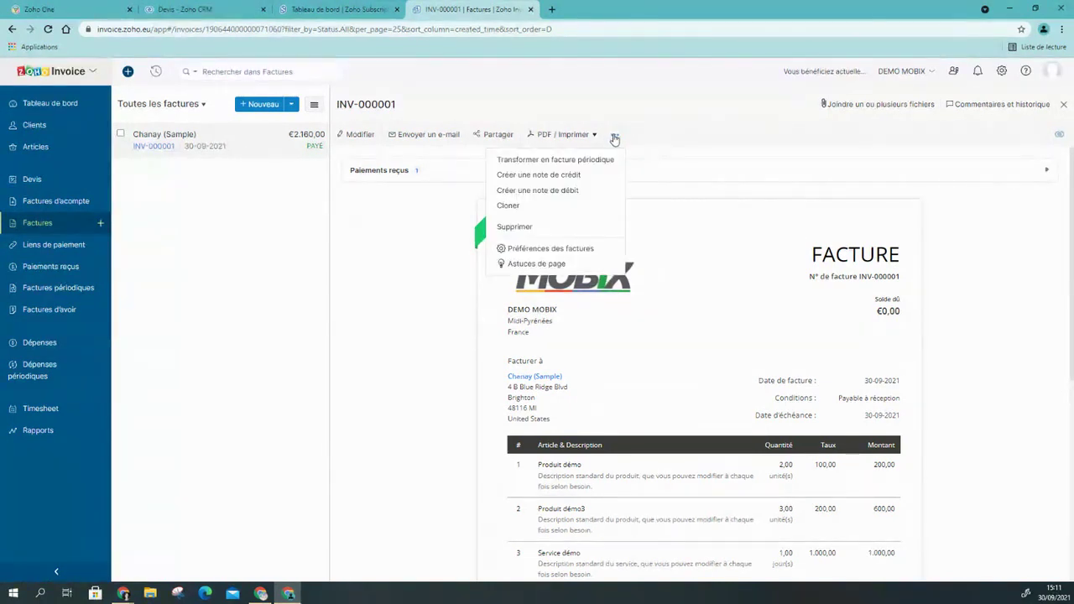
left_click(591, 176)
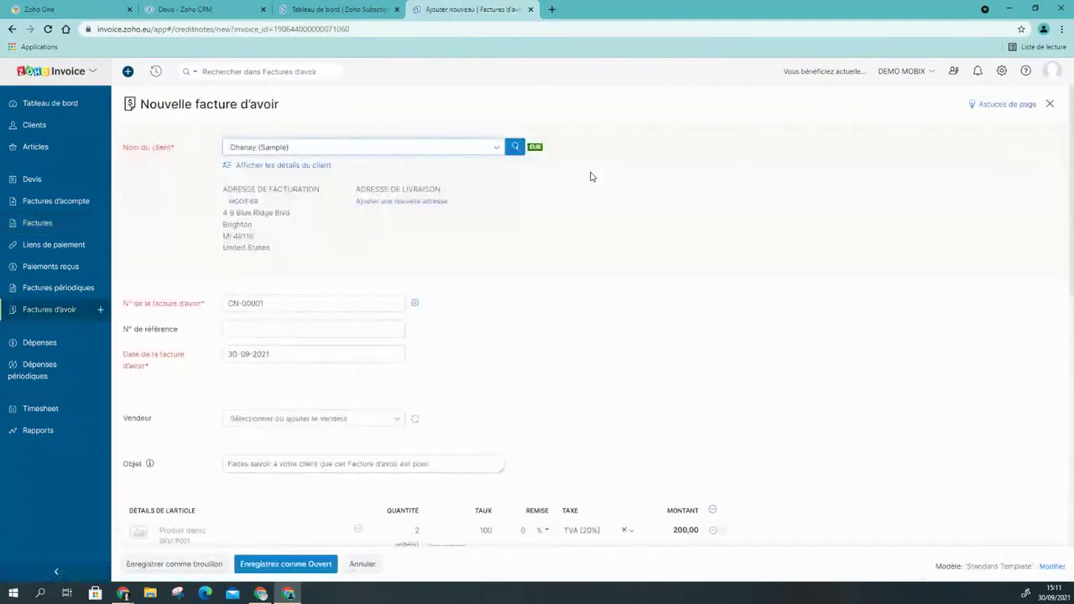
Review the line items and totals carried over to the credit note and save it as a draft.
scroll(644, 283, "down", 2)
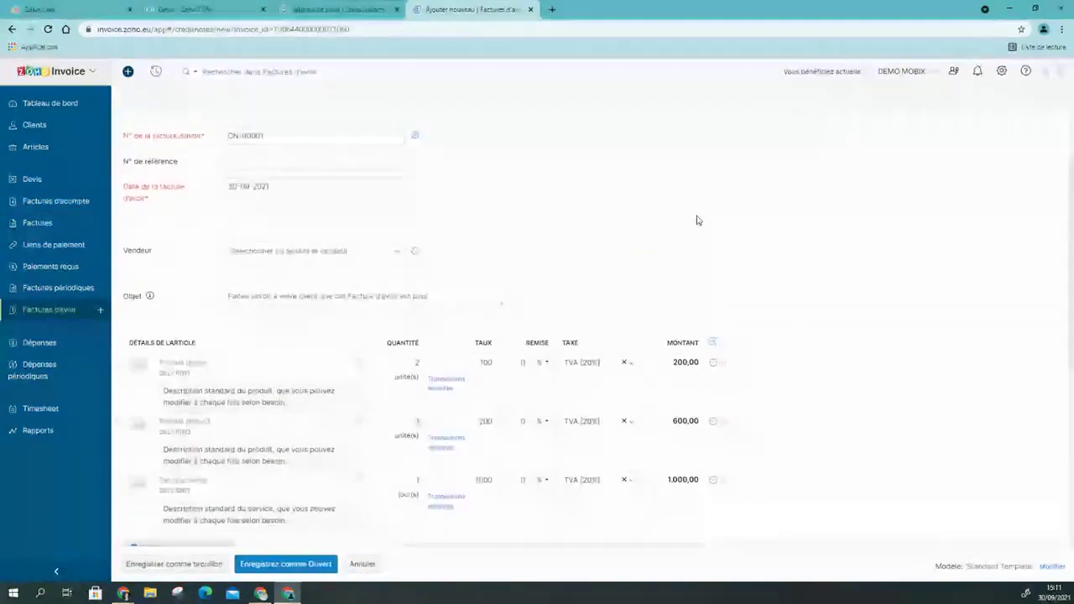
scroll(839, 277, "down", 2)
scroll(881, 290, "down", 2)
scroll(840, 268, "up", 3)
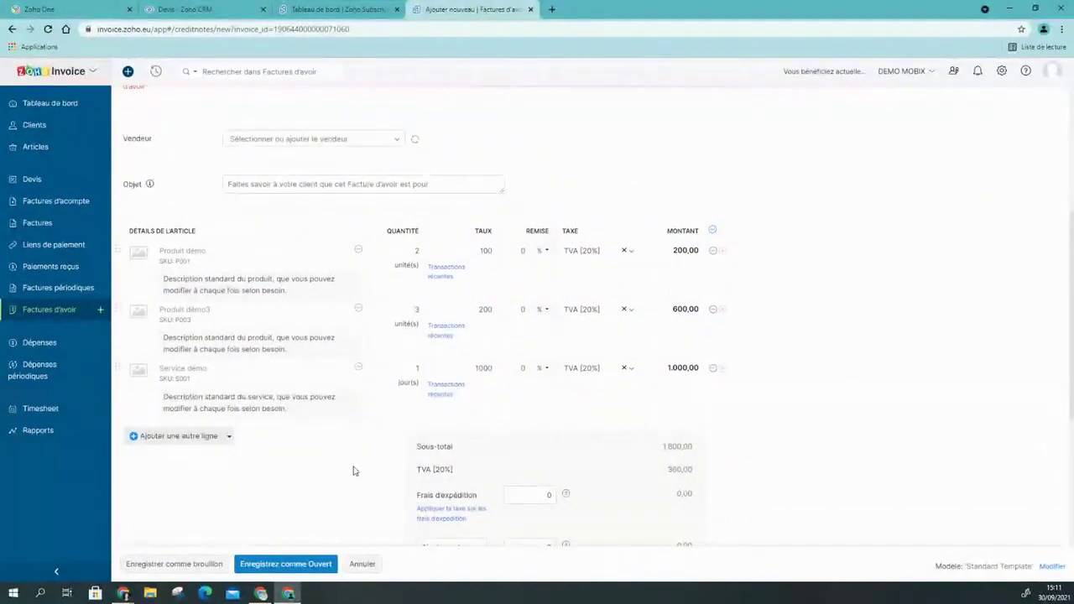
scroll(844, 349, "down", 2)
scroll(770, 204, "up", 1)
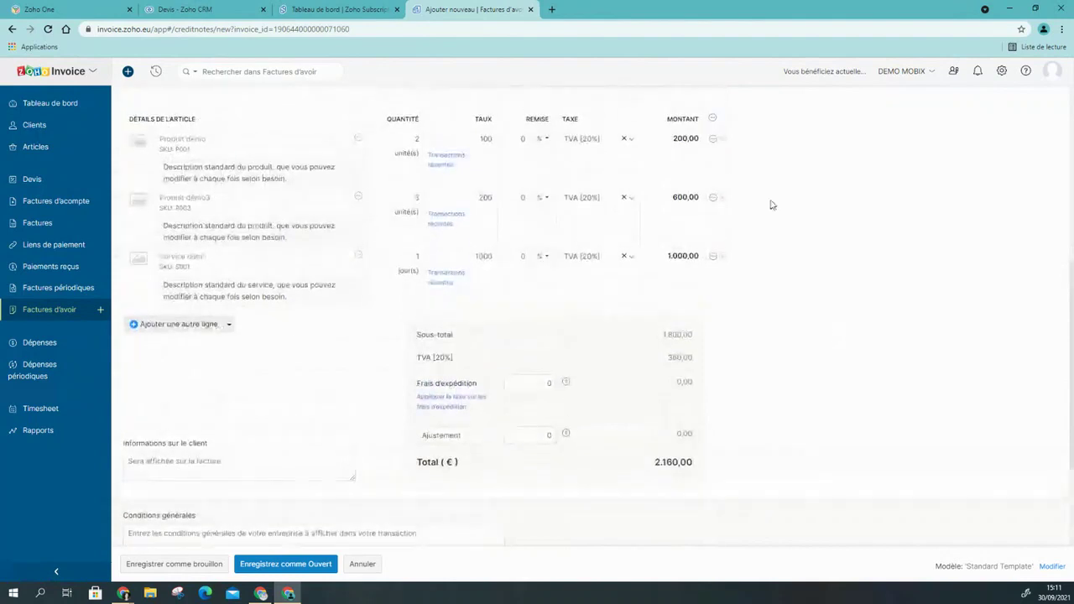
scroll(760, 202, "down", 1)
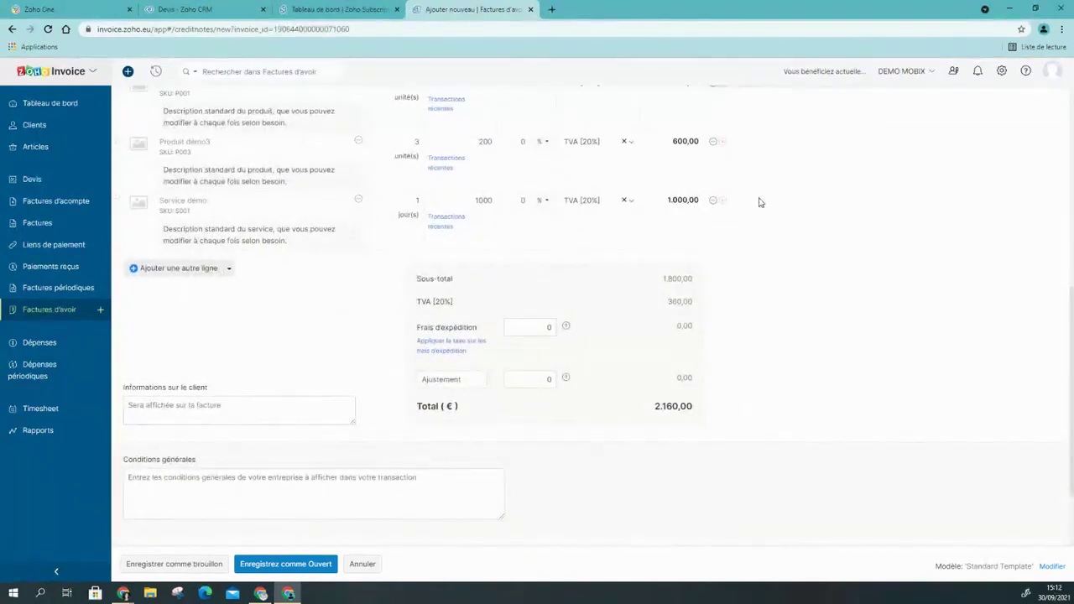
scroll(772, 235, "up", 1)
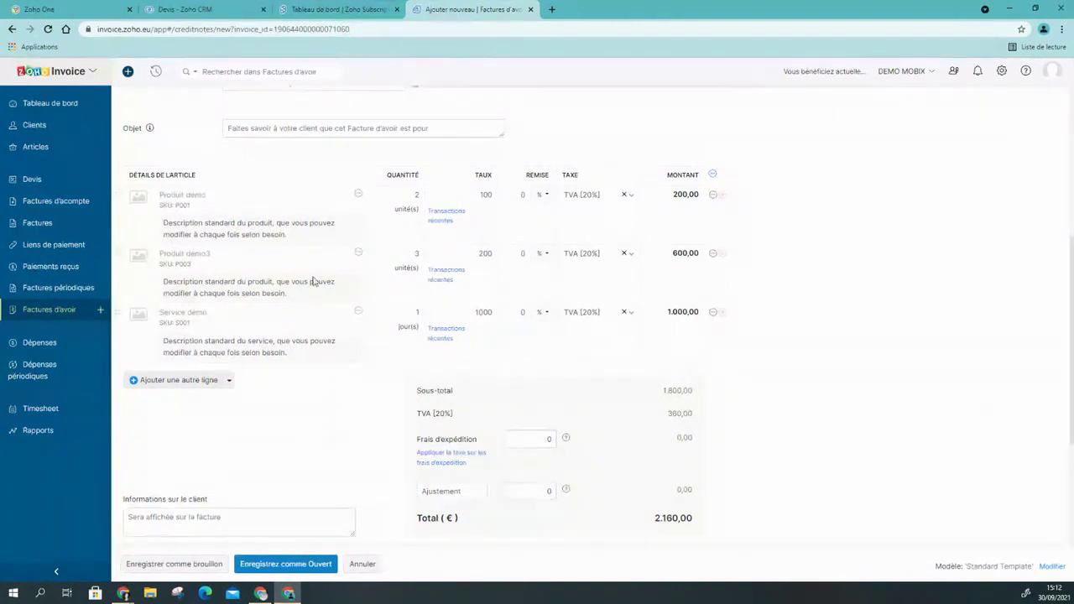
scroll(311, 280, "up", 3)
scroll(357, 434, "down", 3)
left_click(211, 566)
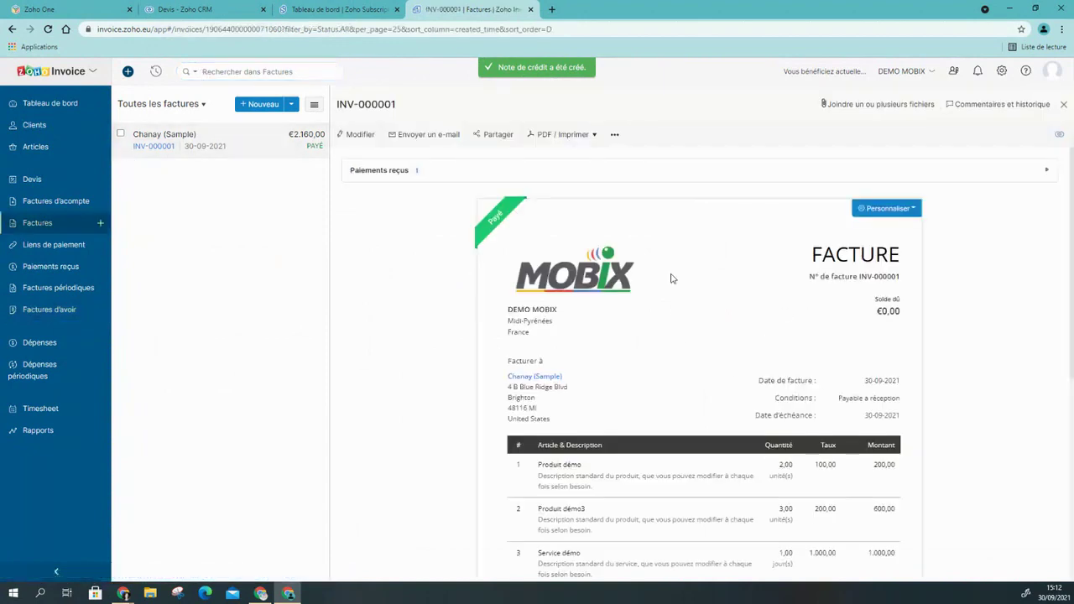
Examine the paid Chanay (Sample) invoice's line items, payment and balance due.
scroll(659, 360, "down", 3)
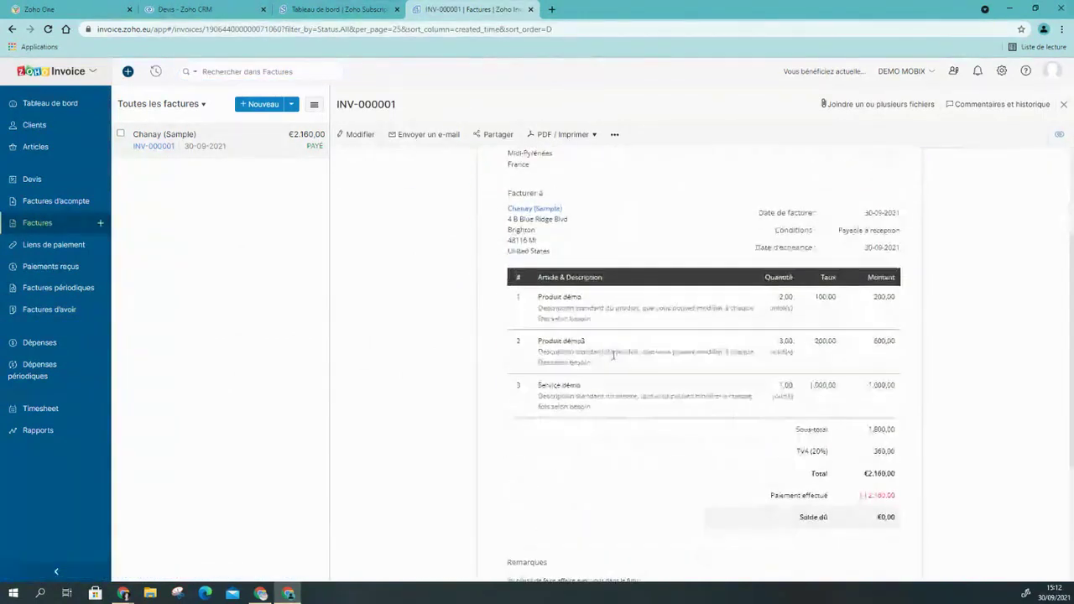
scroll(819, 513, "up", 1)
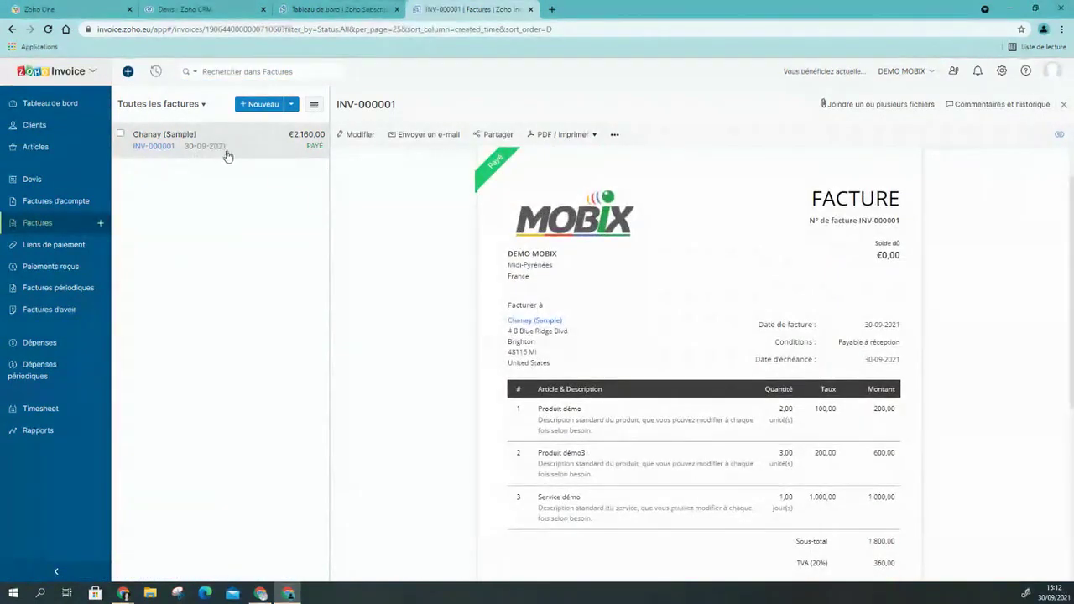
scroll(839, 523, "down", 3)
scroll(805, 504, "up", 1)
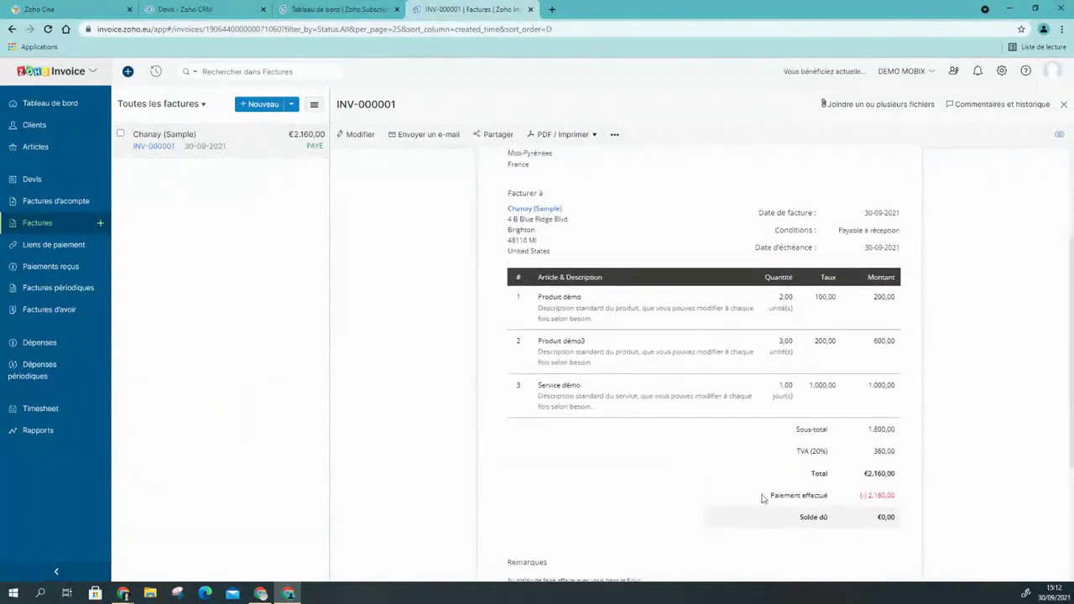
scroll(834, 478, "up", 2)
scroll(850, 395, "down", 3)
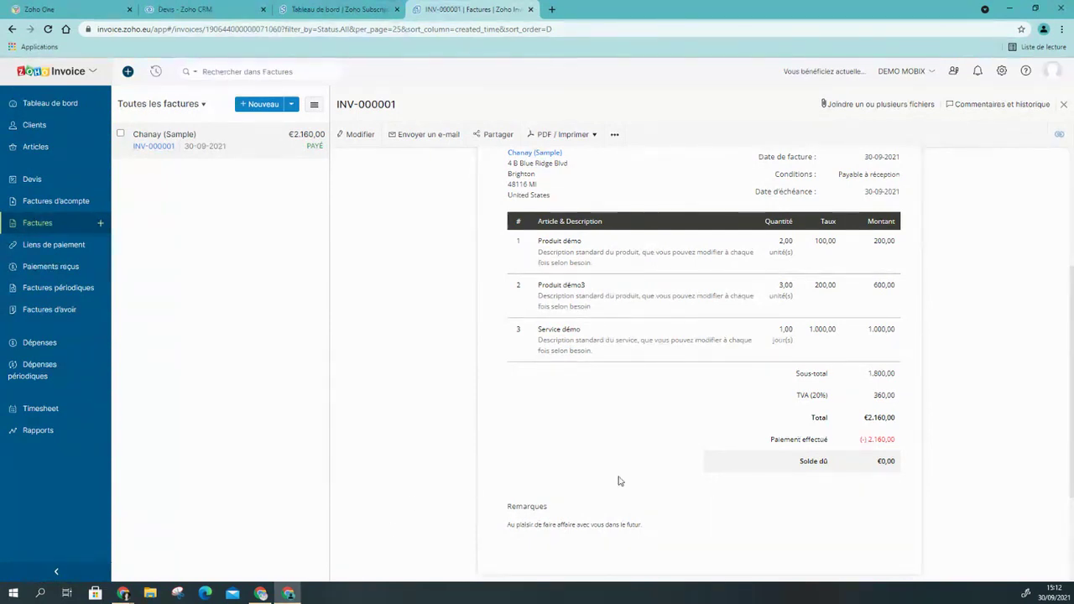
Start recording a new expense and browse the available expense categories.
left_click(67, 342)
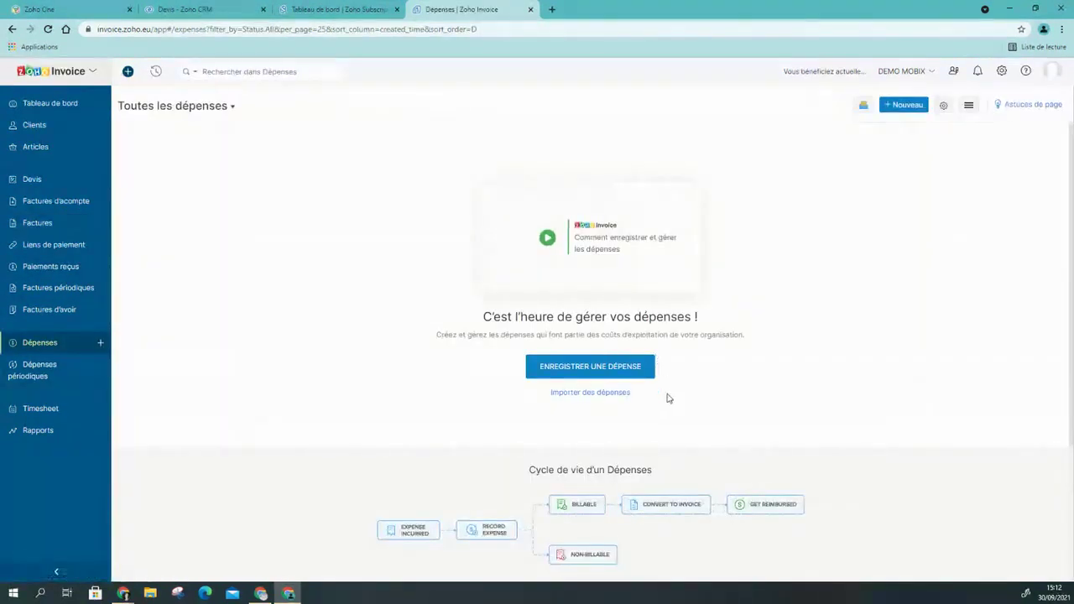
left_click(579, 366)
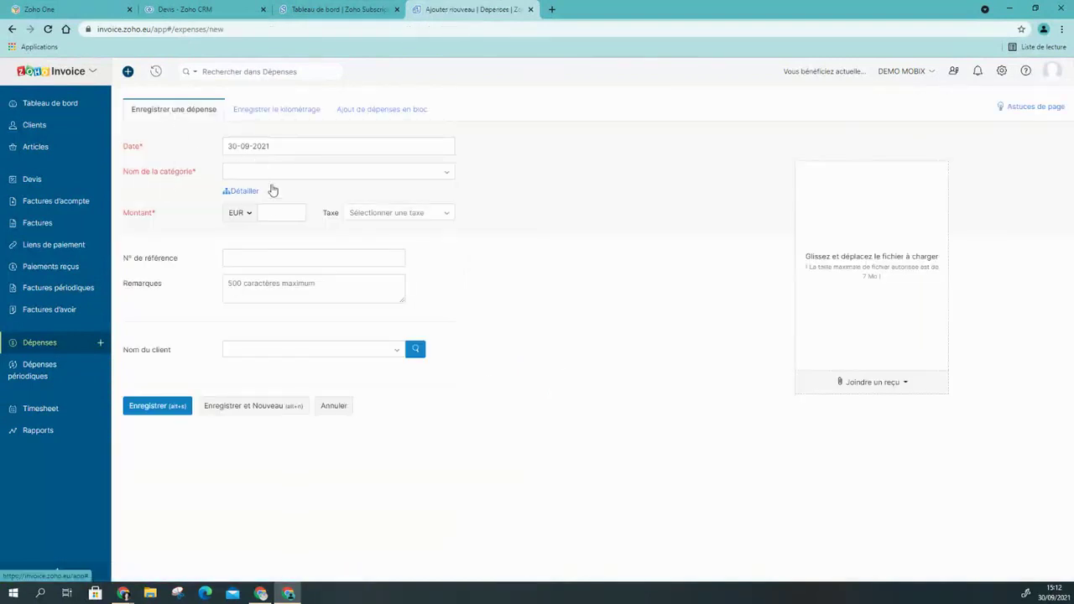
left_click(315, 173)
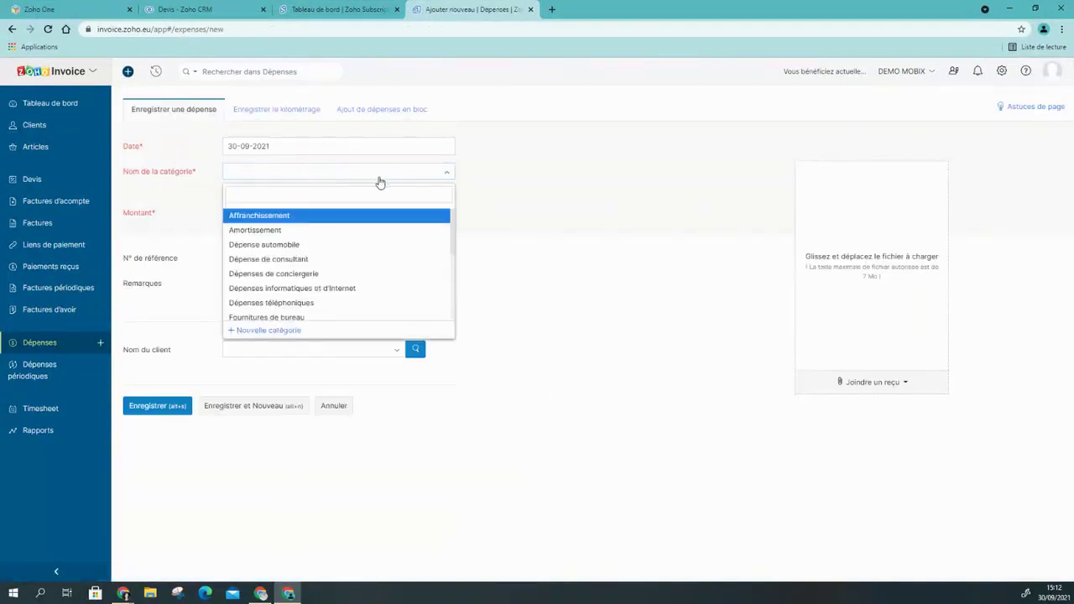
scroll(381, 269, "down", 3)
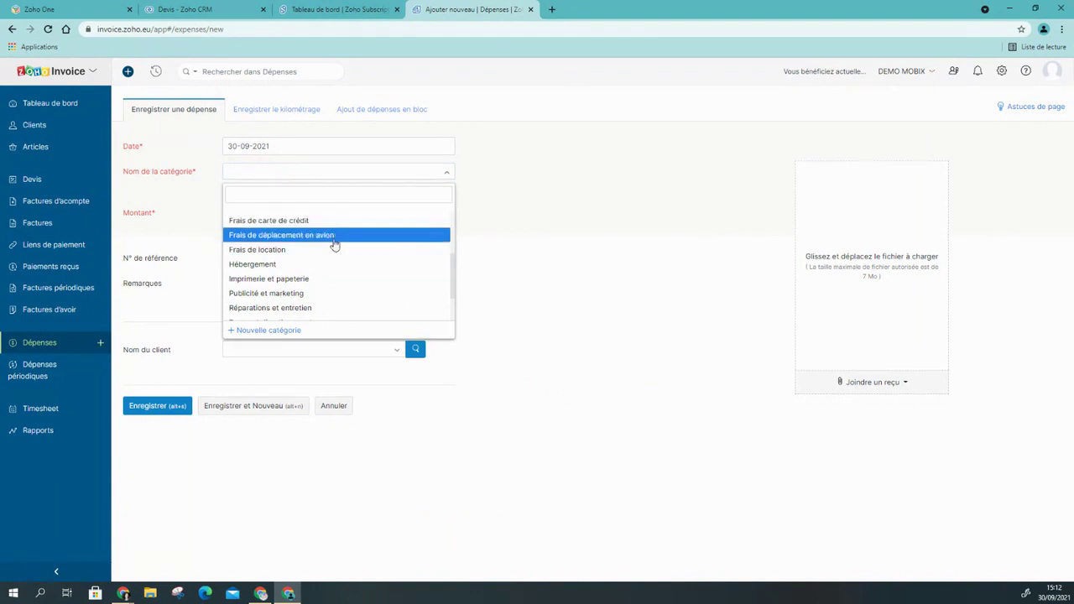
scroll(349, 251, "down", 1)
scroll(369, 276, "up", 1)
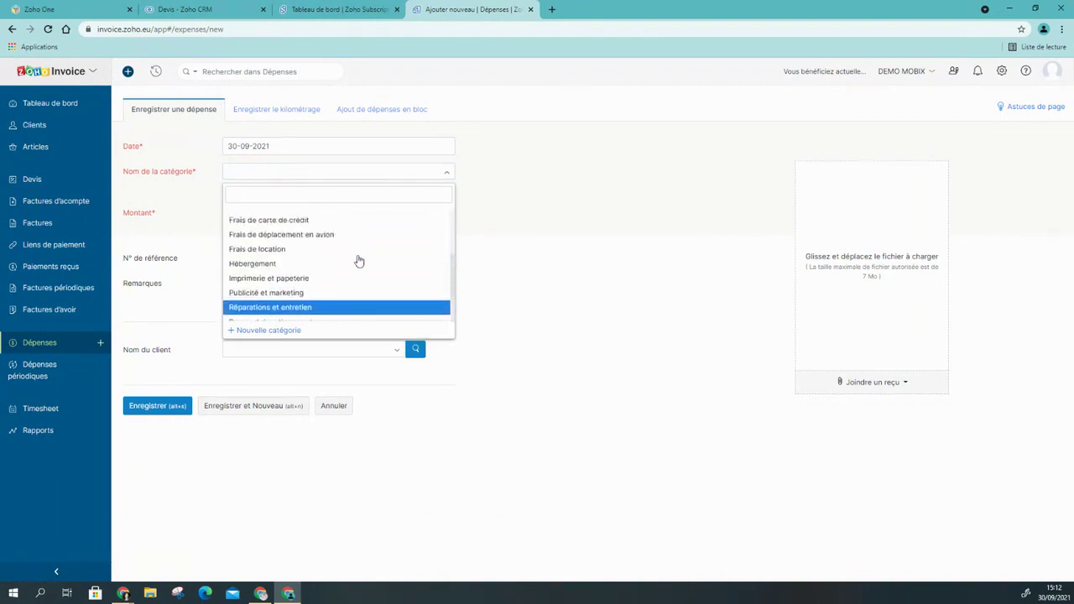
scroll(356, 256, "up", 3)
scroll(340, 239, "down", 3)
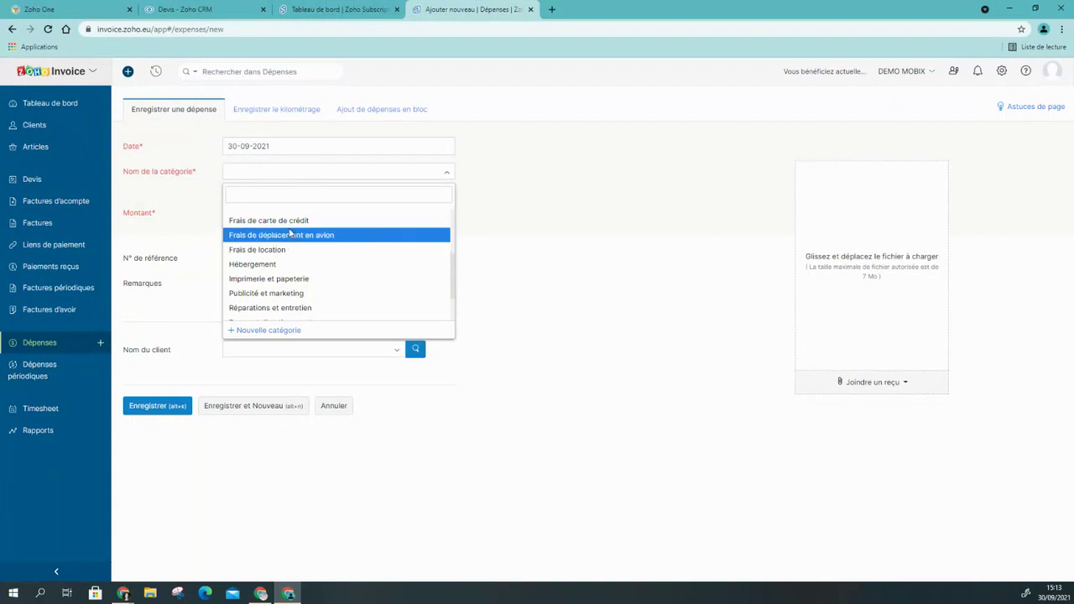
scroll(315, 269, "up", 3)
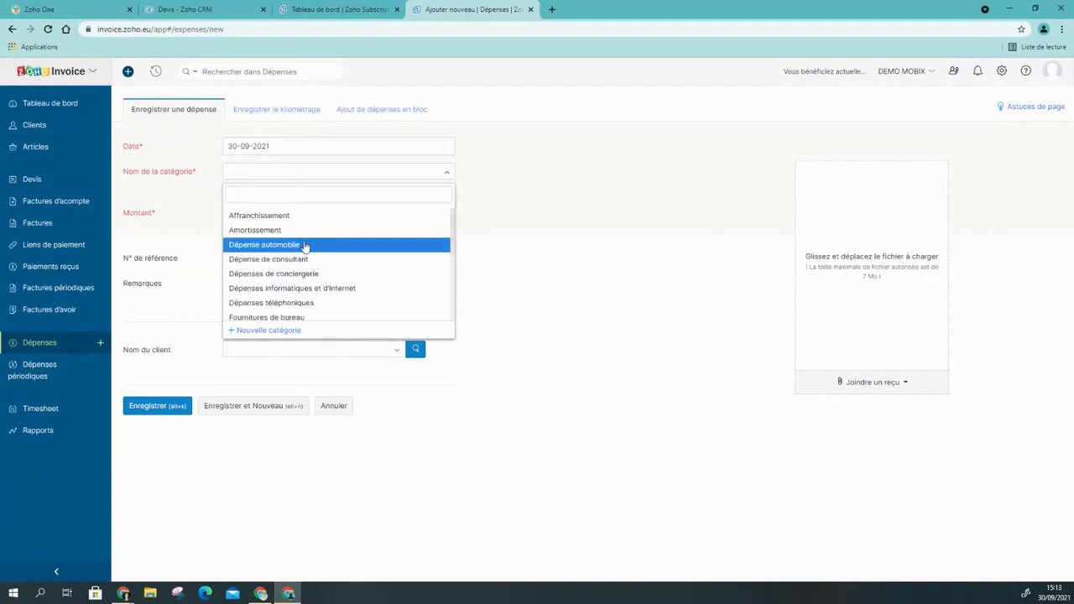
scroll(300, 251, "down", 2)
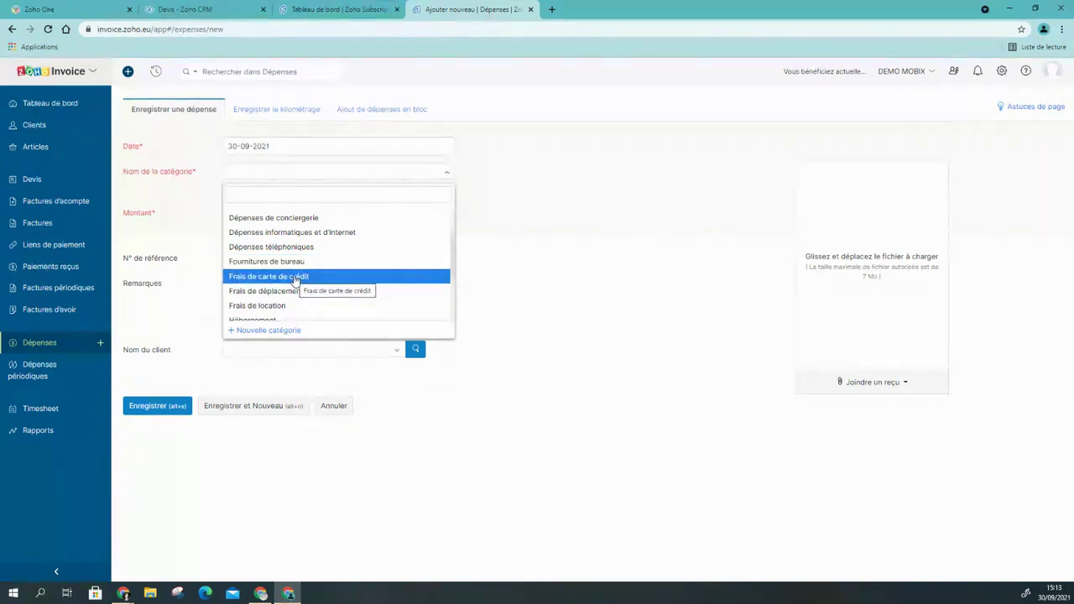
left_click(540, 268)
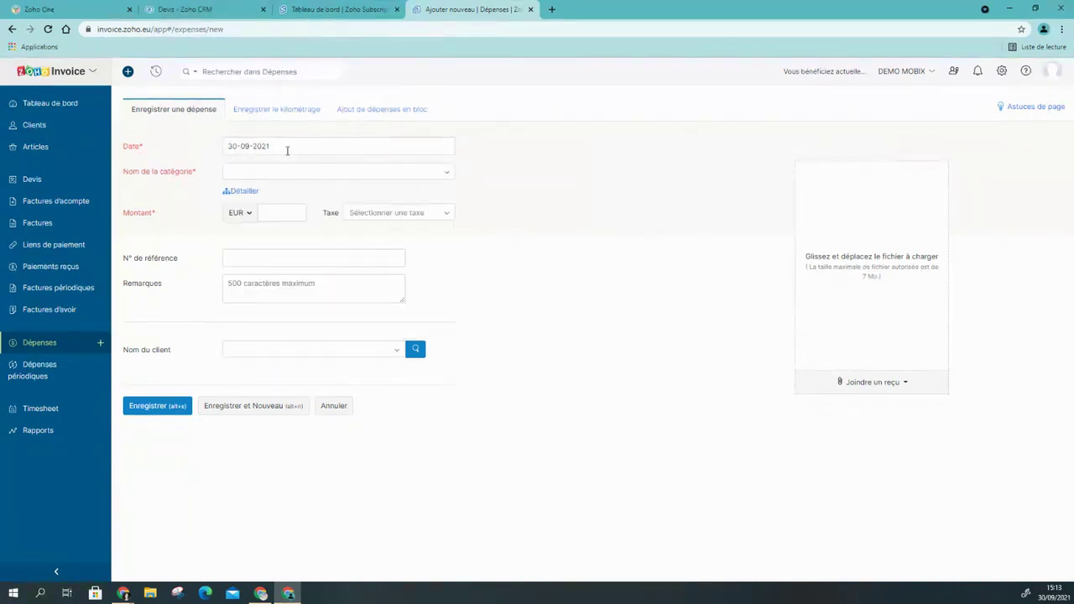
Set the expense category to Hébergement, the amount to 100 EUR and the tax to TVA [20%].
left_click(271, 173)
scroll(267, 247, "down", 4)
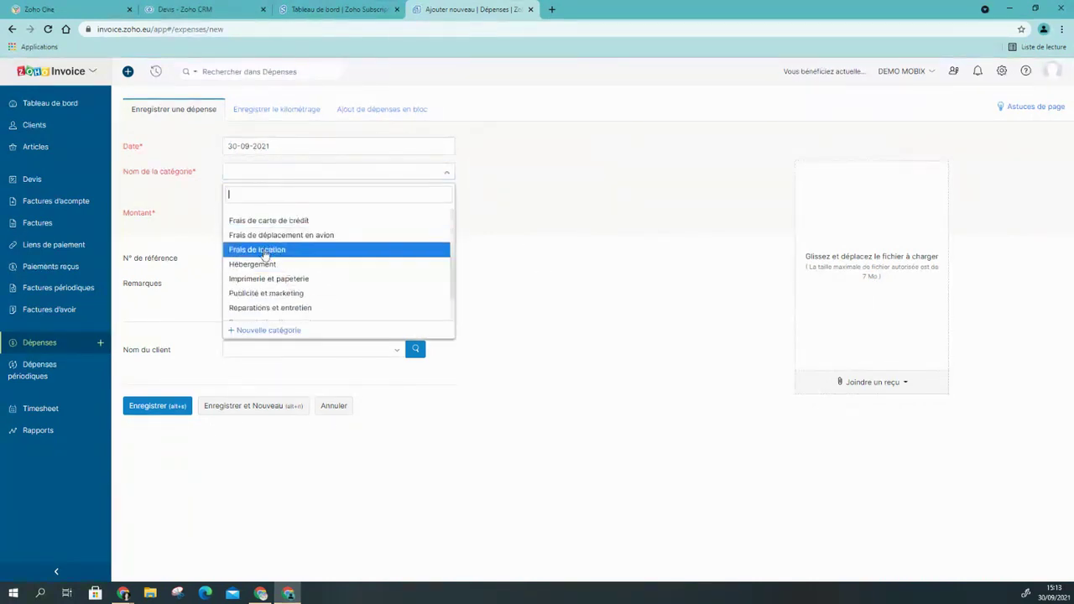
left_click(261, 263)
left_click(273, 216)
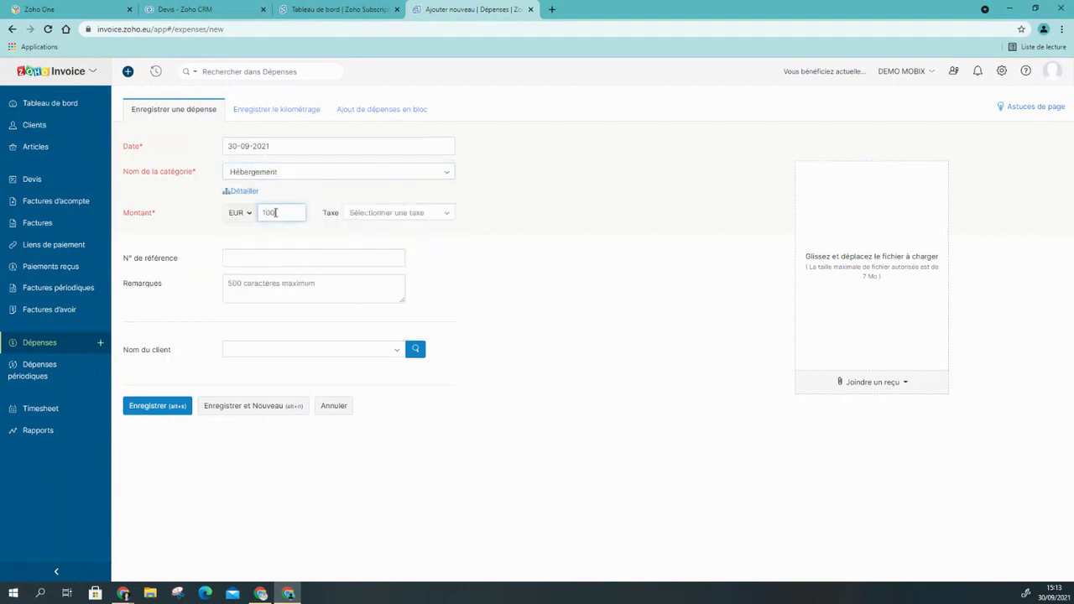
left_click(400, 213)
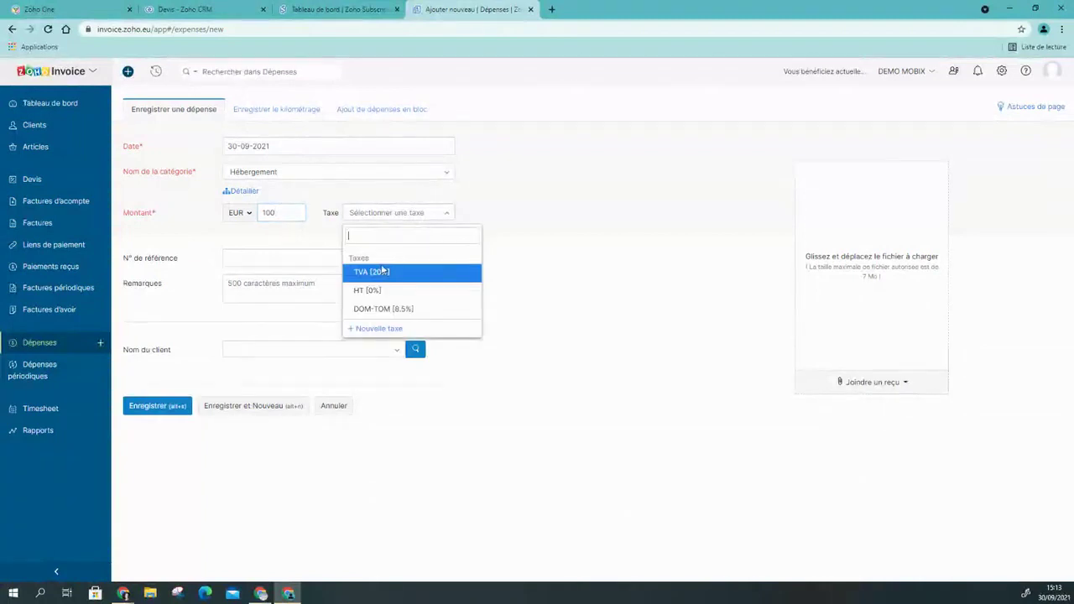
left_click(382, 271)
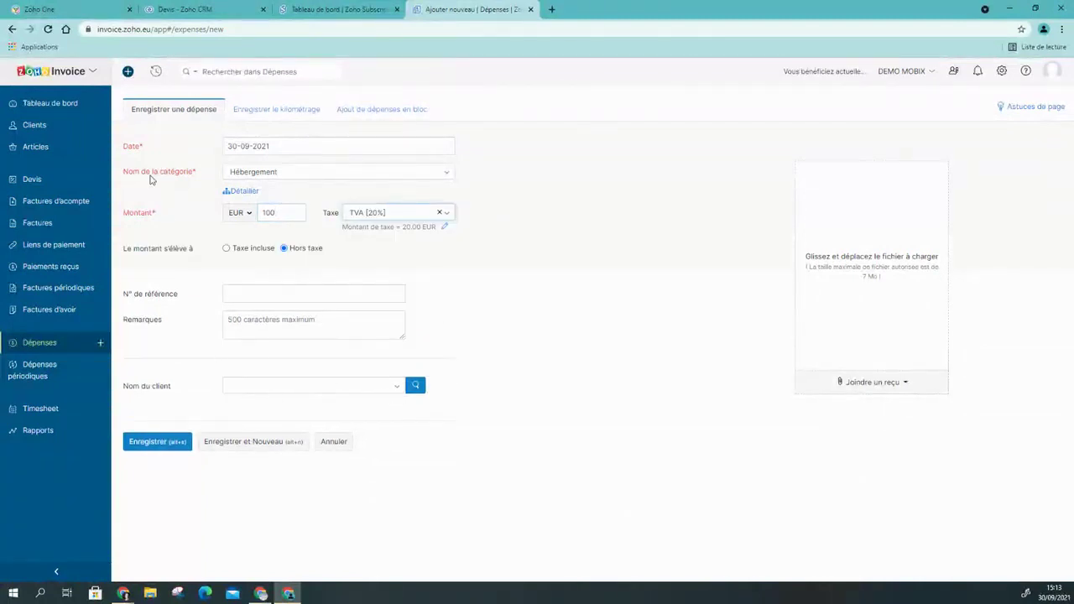
Assign the expense to customer Benton (Sample) and potential Affaire Benton, and check the available projects without choosing one.
left_click(338, 386)
left_click(295, 432)
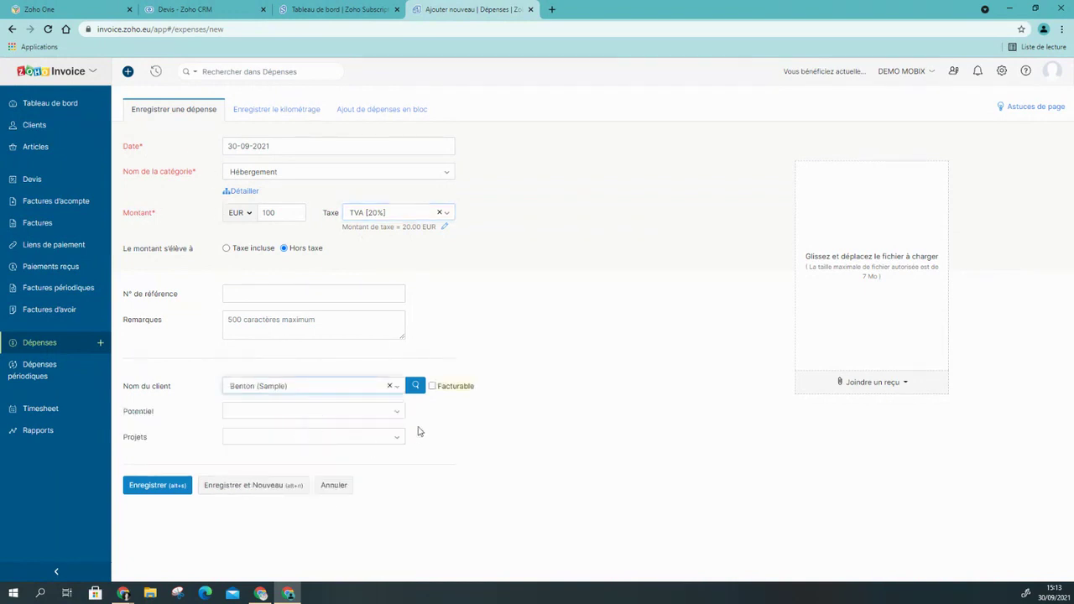
left_click(315, 412)
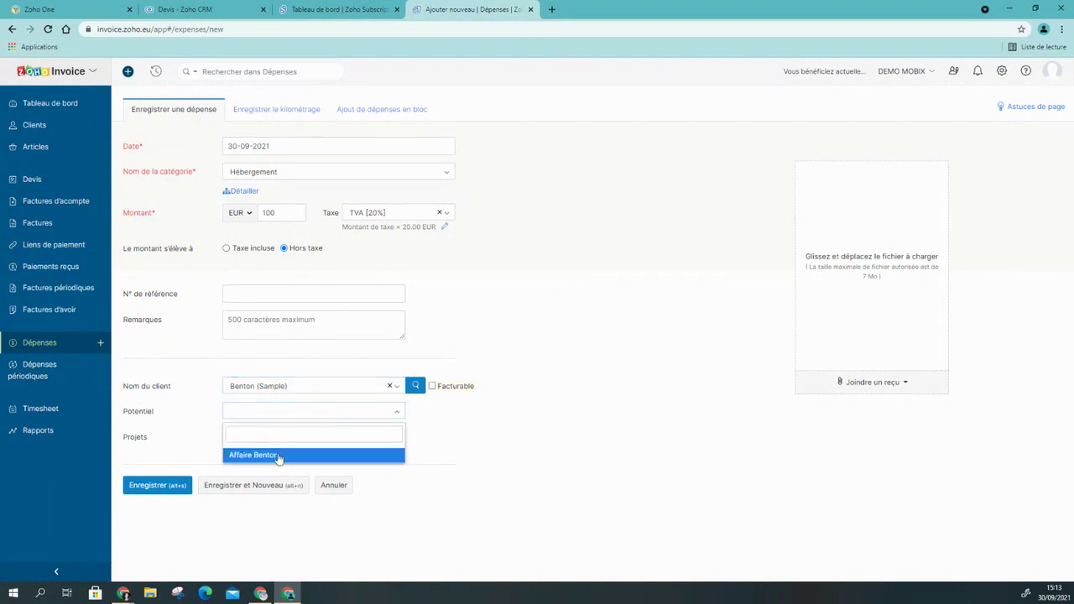
left_click(282, 455)
left_click(302, 437)
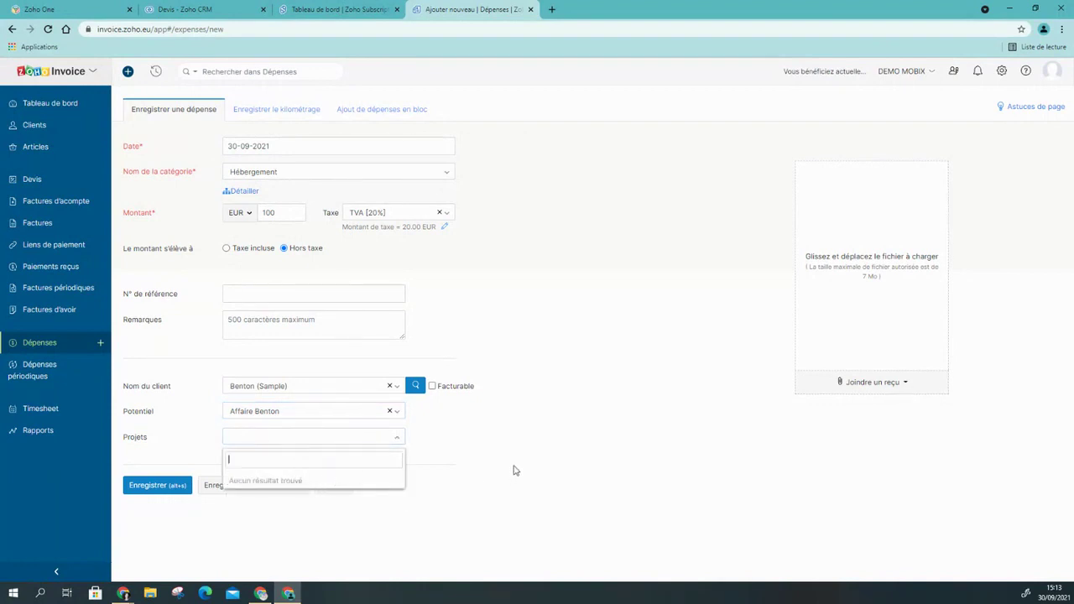
left_click(514, 435)
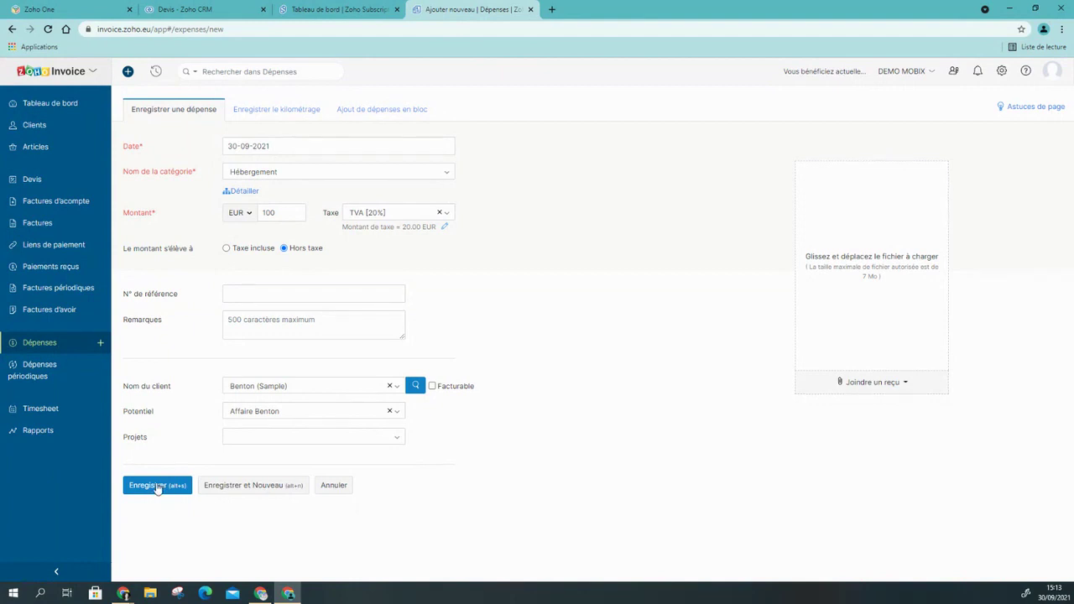
Save the Hébergement expense for customer Benton (Sample).
left_click(157, 487)
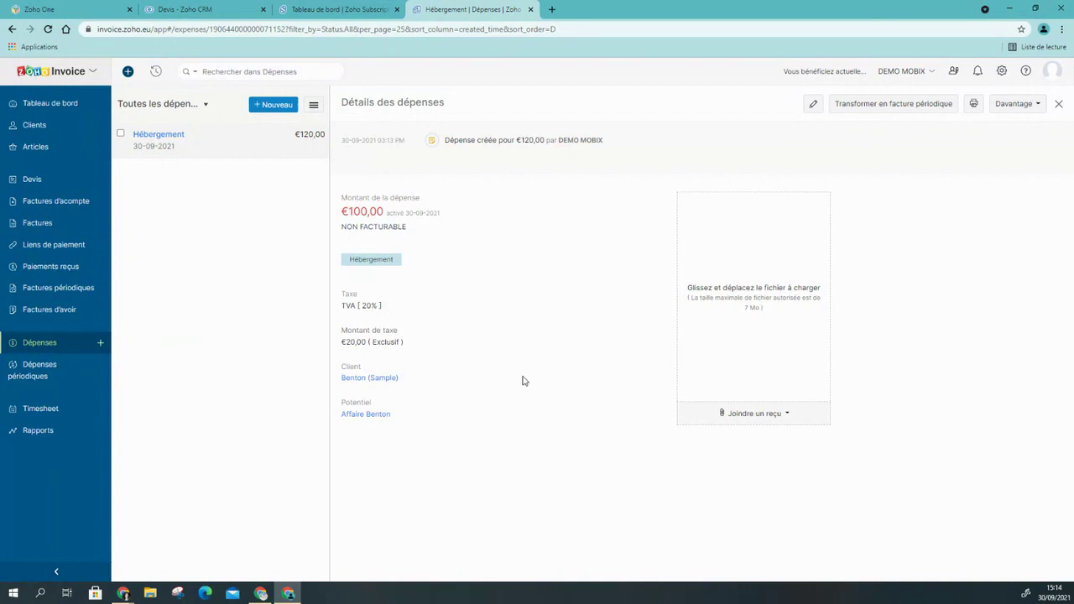
Open the recurring invoice Facture périodique Benton for editing and dismiss the end date calendar.
left_click(59, 290)
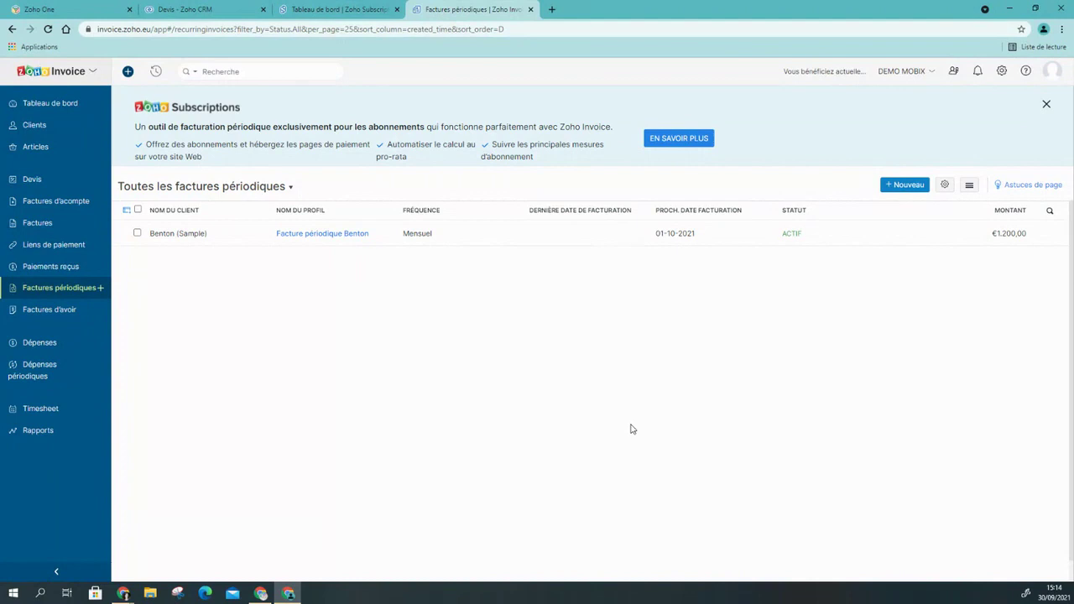
left_click(350, 233)
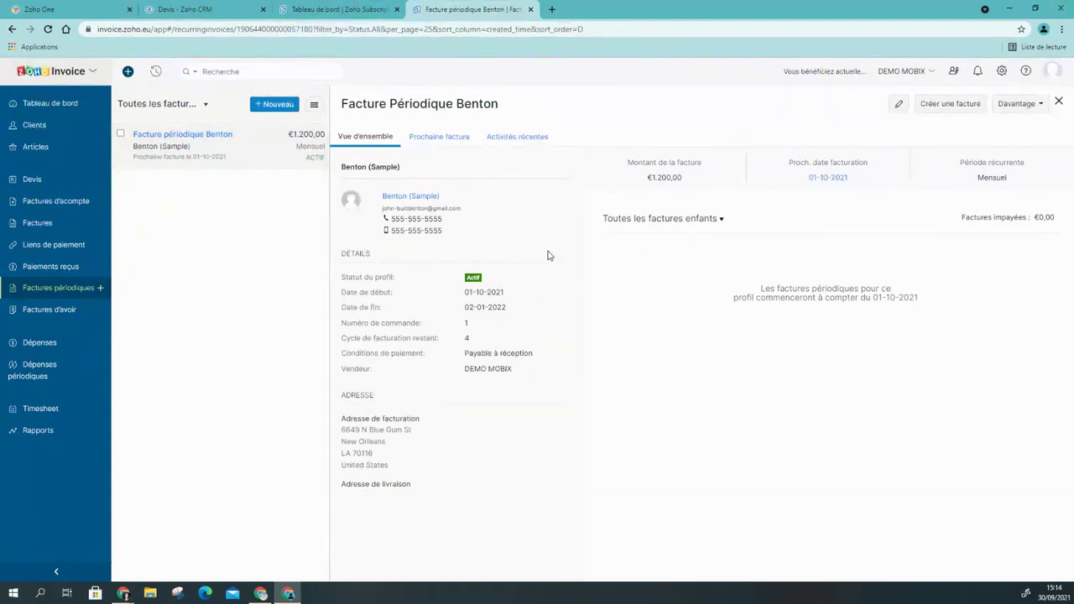
left_click(896, 104)
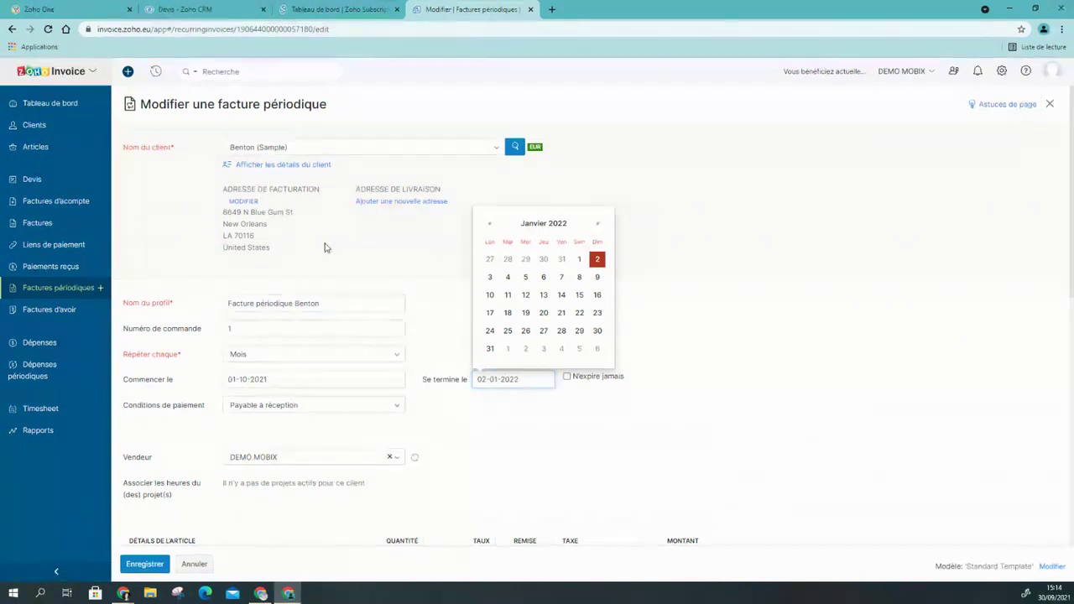
left_click(384, 263)
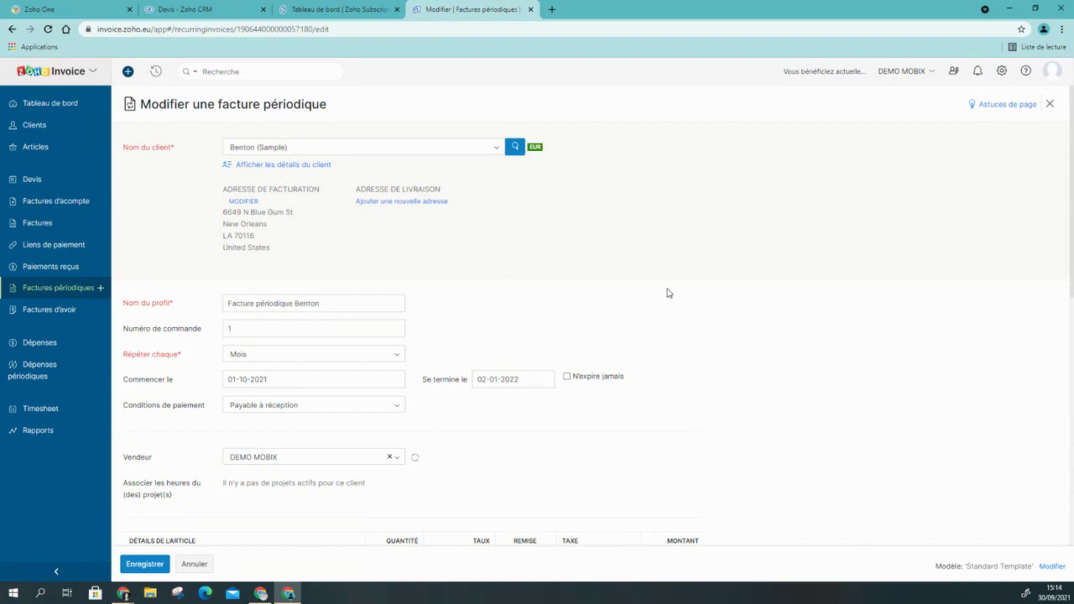
Review the recurring invoice's profile name and browse the available repeat frequencies without choosing another one.
scroll(192, 206, "down", 2)
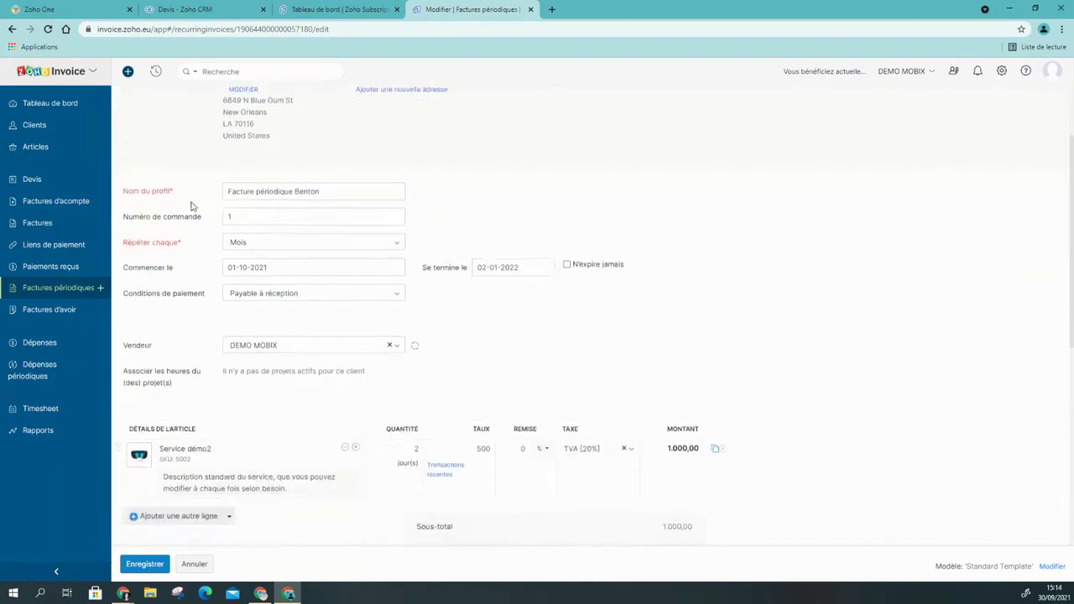
left_click(356, 197)
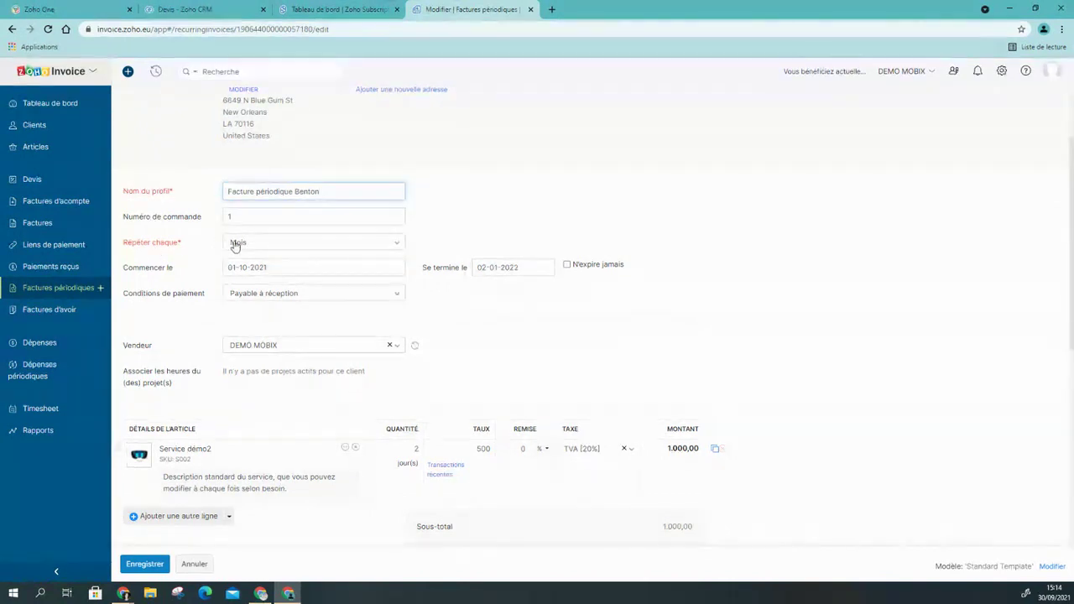
left_click(401, 246)
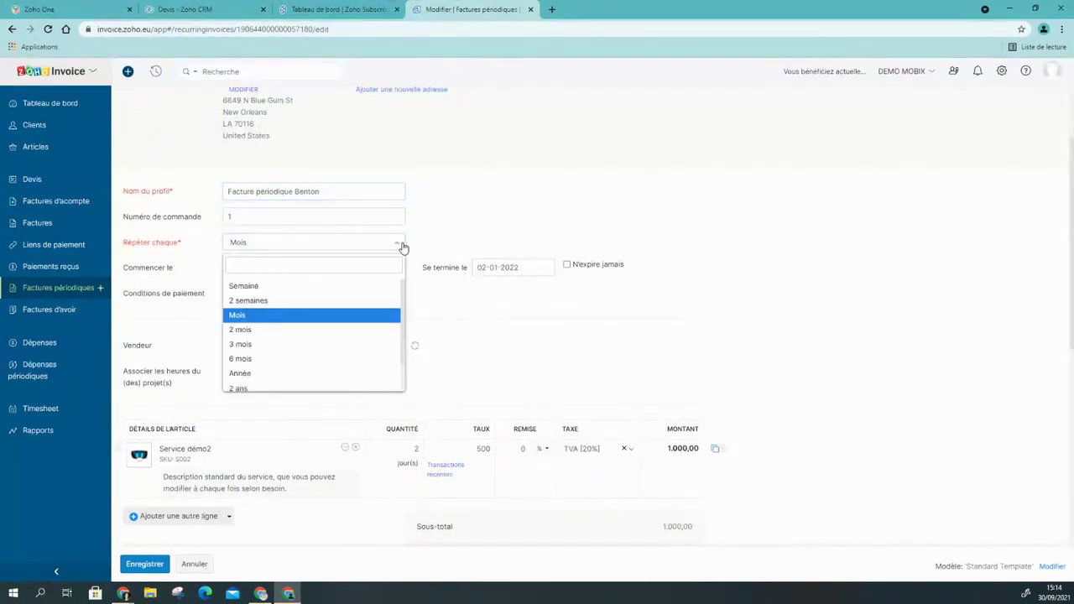
scroll(403, 303, "down", 1)
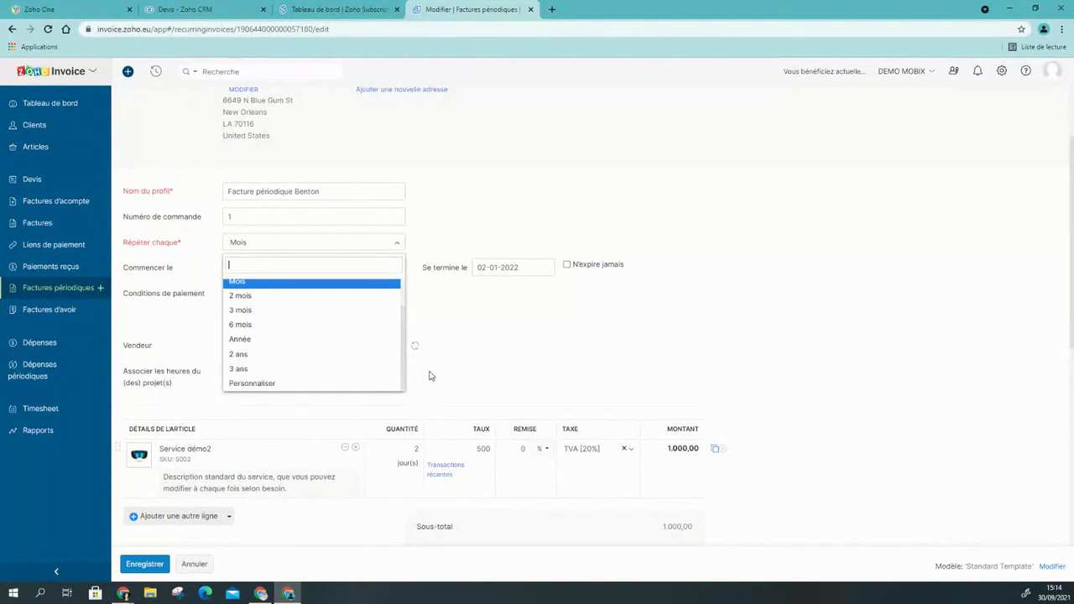
scroll(403, 266, "up", 1)
left_click(350, 110)
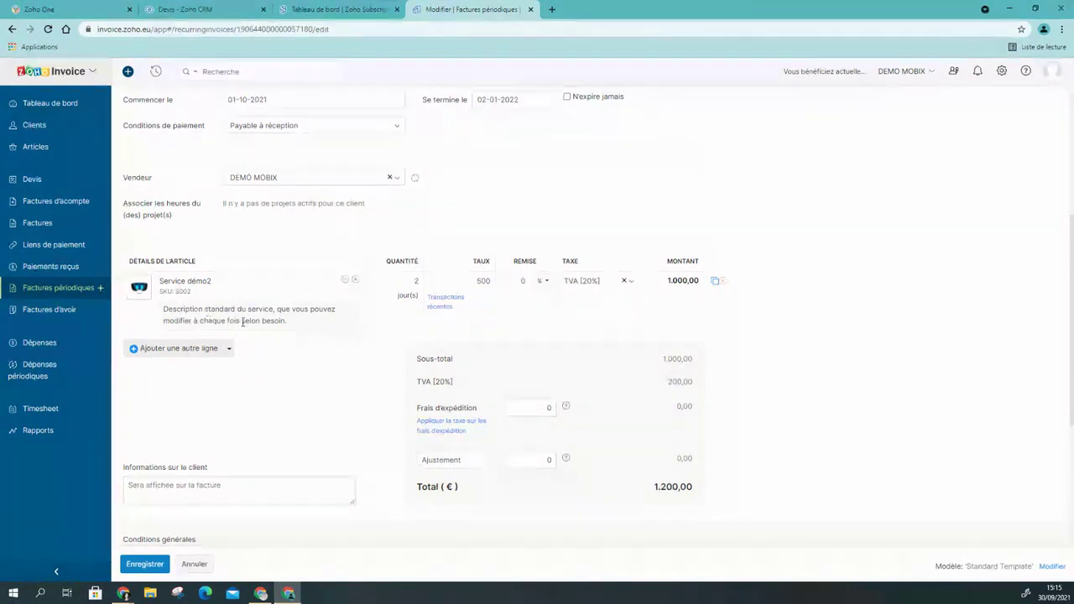
Review the recurring invoice's schedule, line item, totals and e-mail settings, and leave the editor without saving.
scroll(307, 400, "up", 1)
scroll(361, 453, "up", 1)
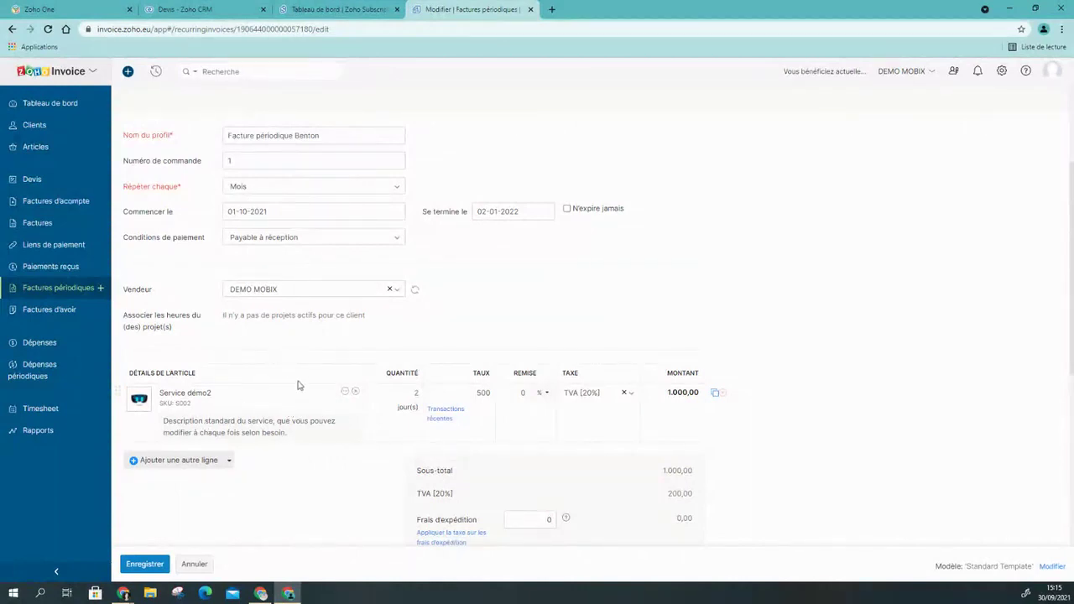
scroll(294, 384, "down", 3)
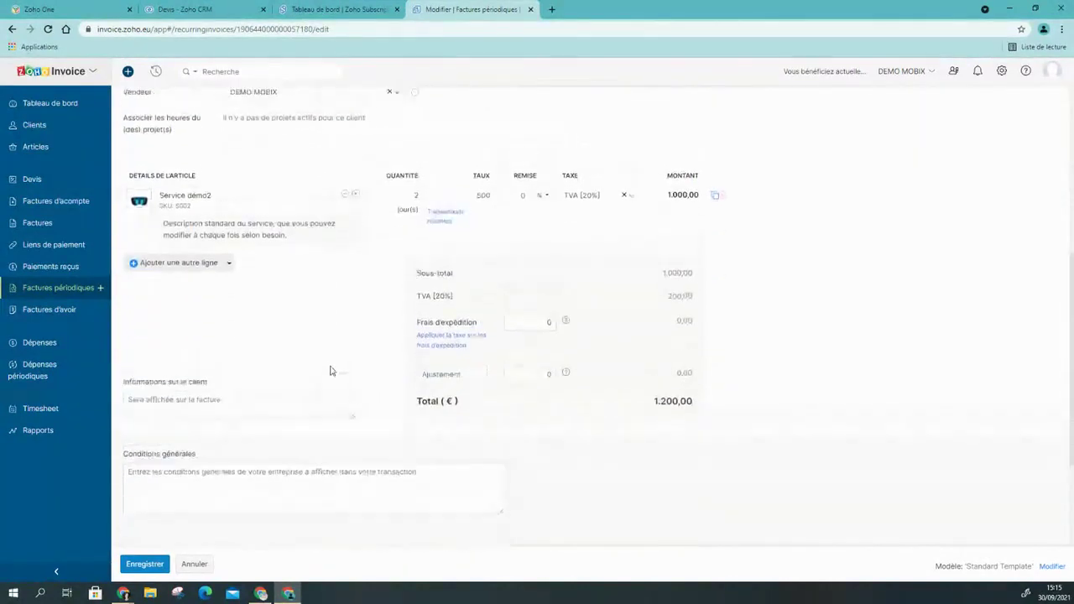
scroll(330, 371, "up", 4)
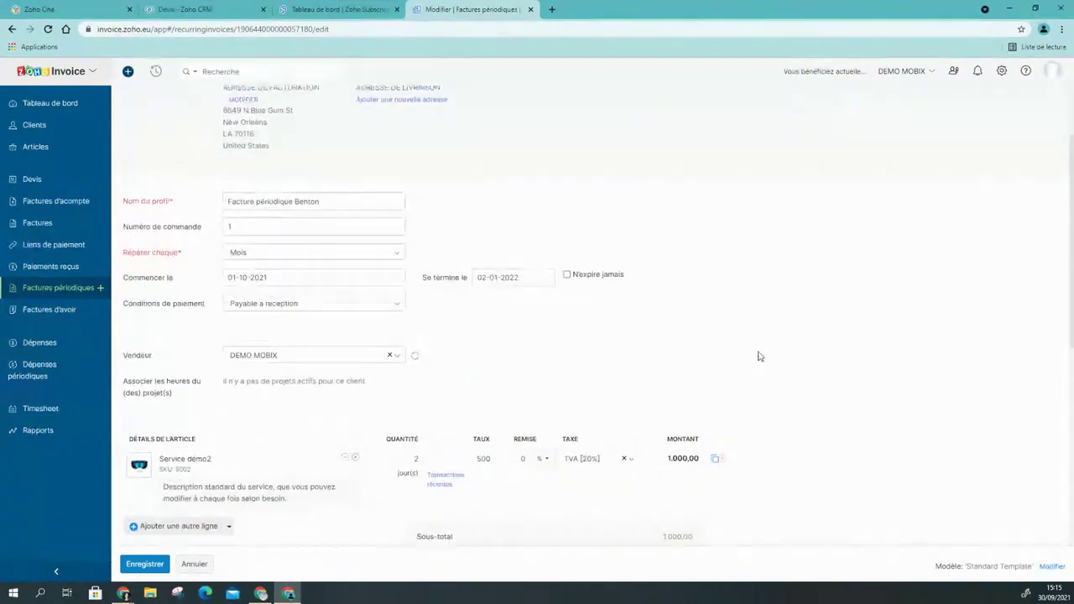
scroll(343, 250, "up", 2)
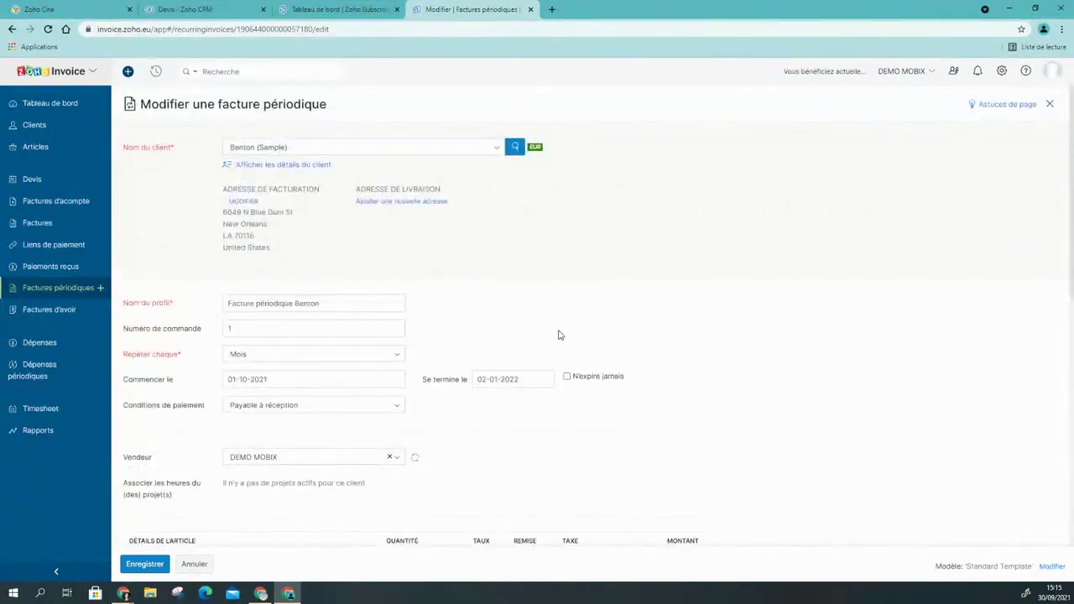
scroll(553, 348, "down", 5)
scroll(235, 357, "down", 3)
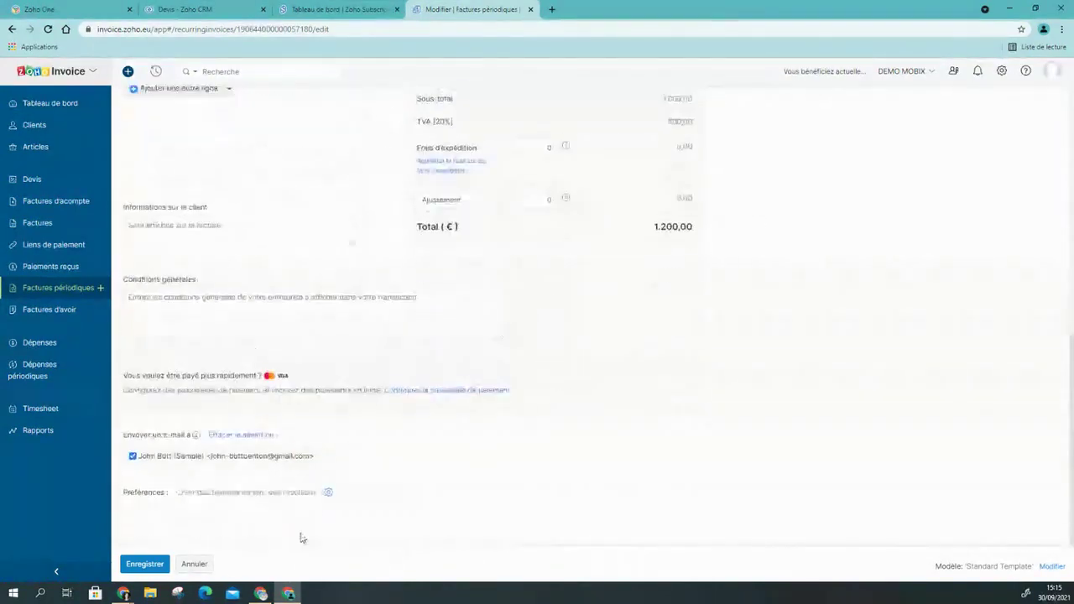
left_click(205, 567)
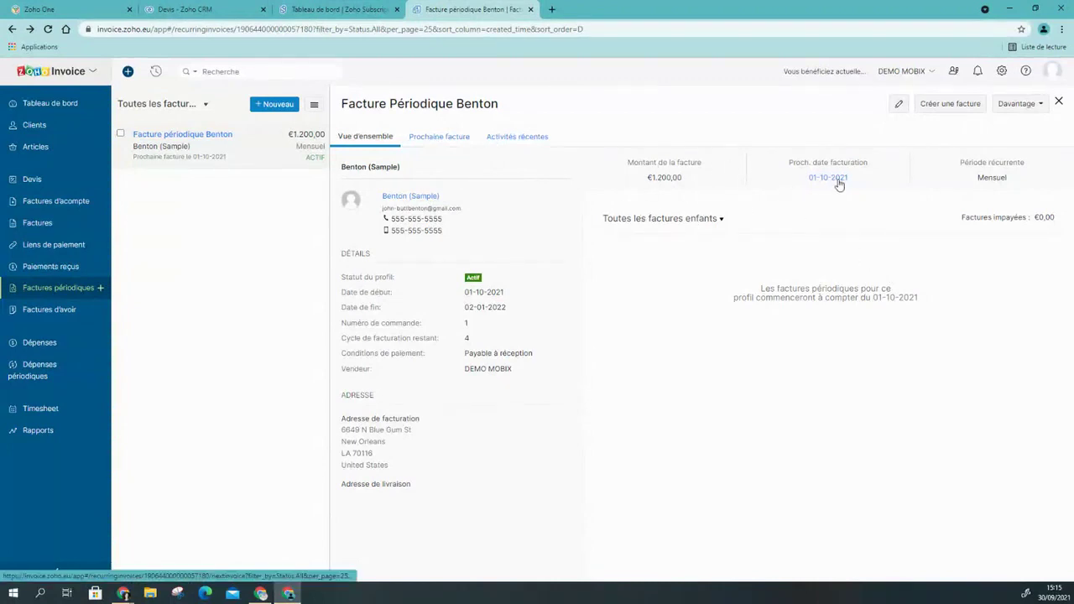
Preview the next invoice of Facture périodique Benton and return to the profile's overview.
left_click(449, 137)
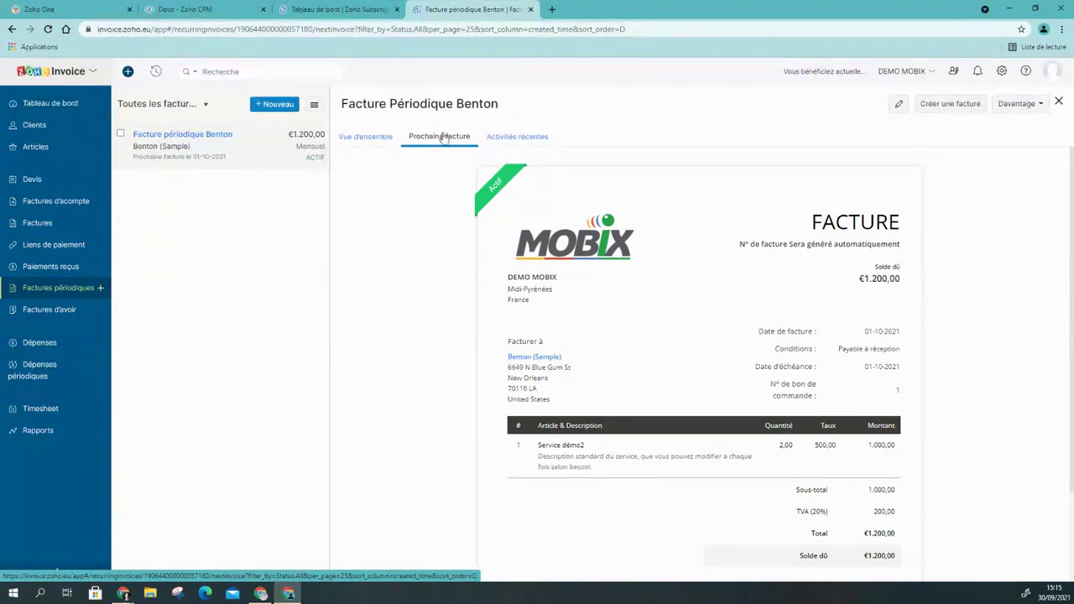
scroll(726, 410, "down", 2)
scroll(731, 386, "up", 1)
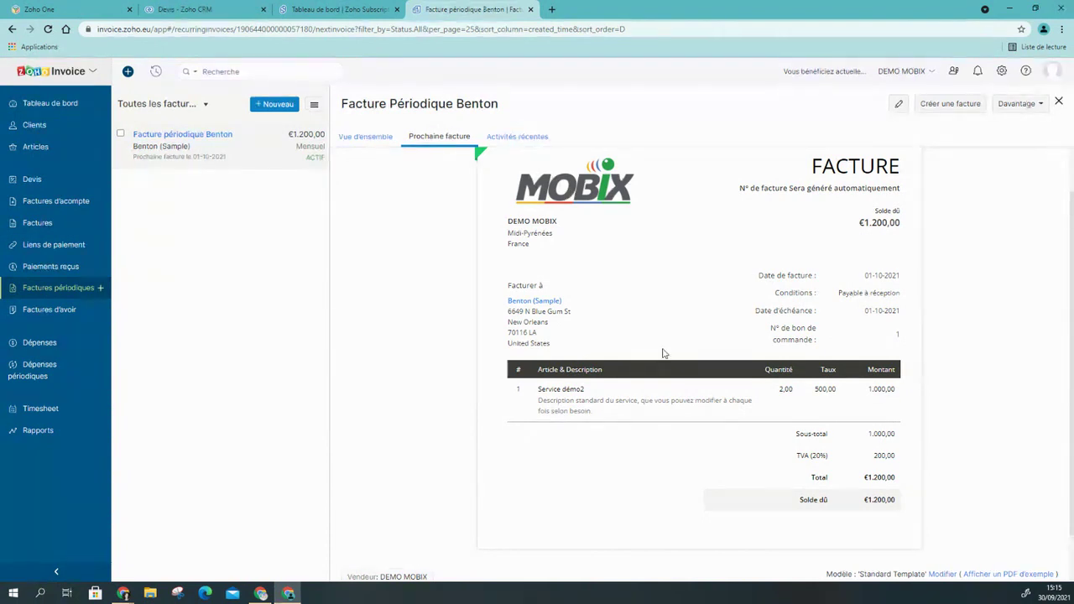
left_click(201, 155)
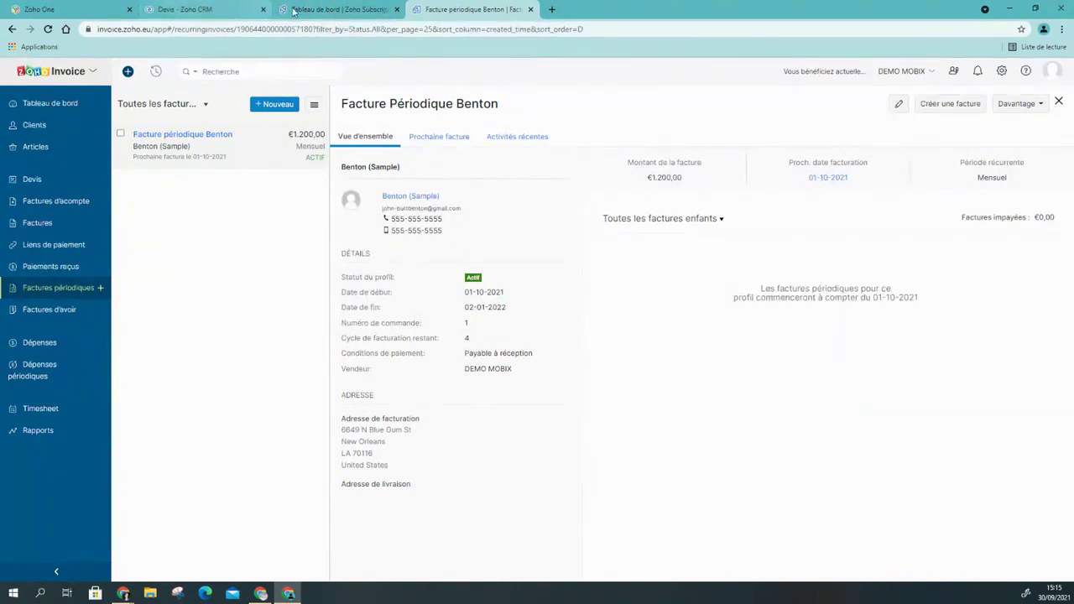
Switch to Zoho Subscriptions and look through its customer list and invoice list.
left_click(351, 9)
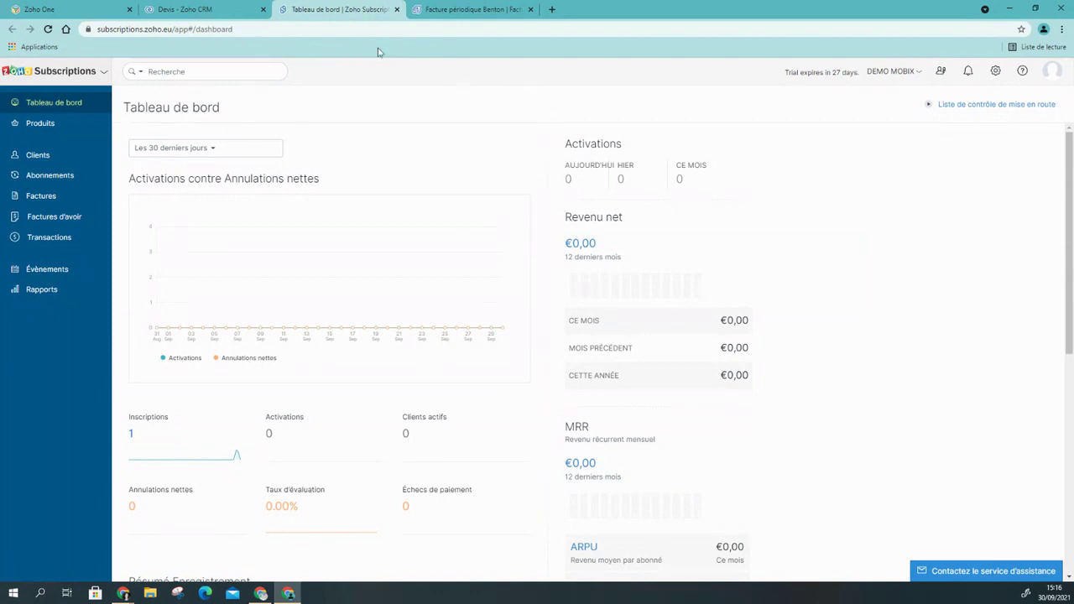
left_click(31, 159)
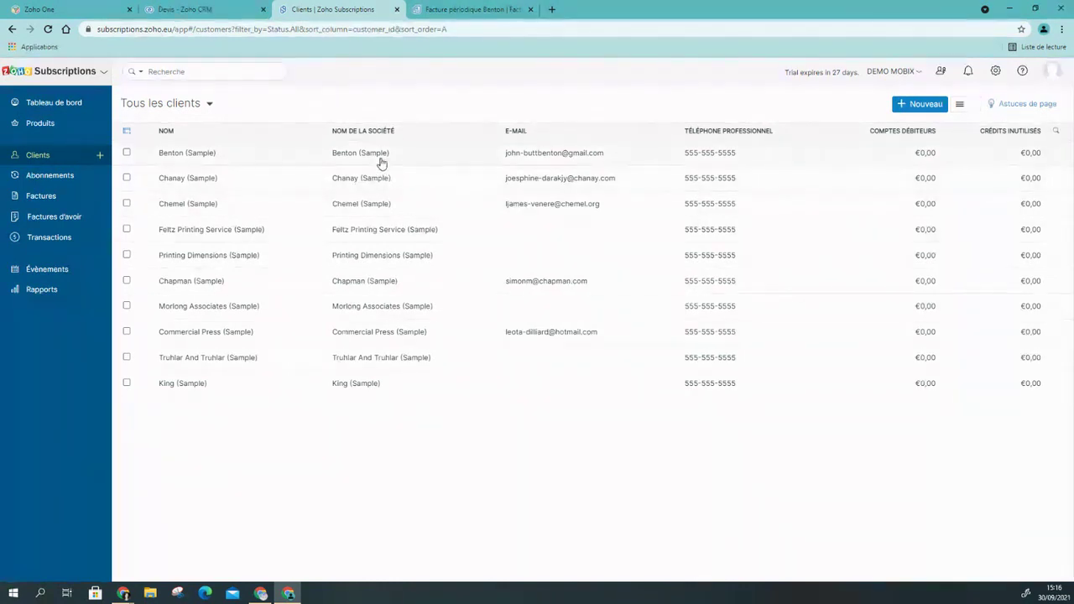
left_click(50, 201)
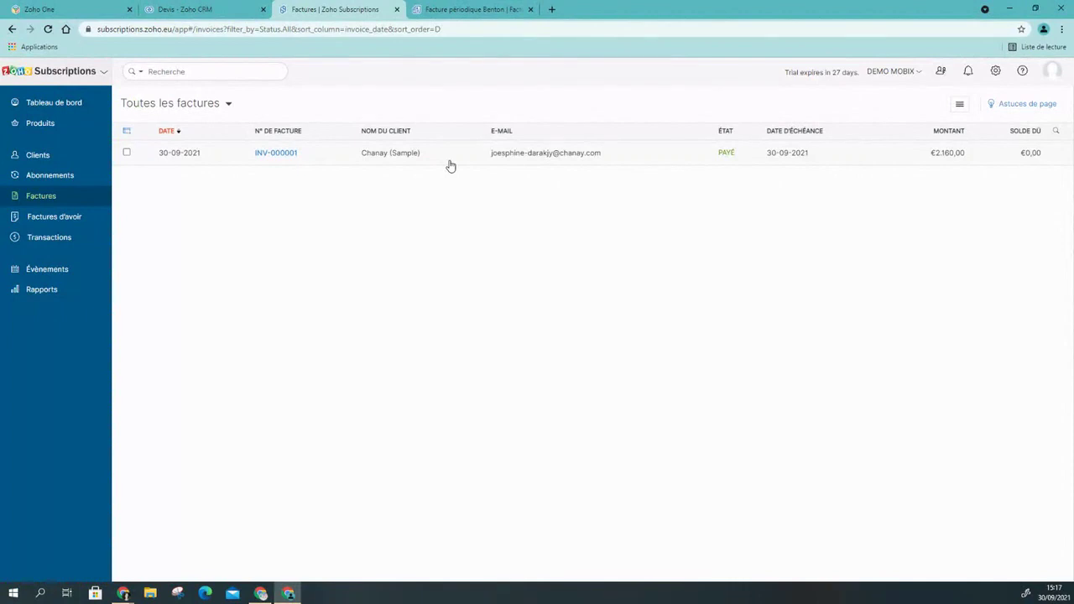
Switch to Zoho Invoice to compare its invoice list with the one in Zoho Subscriptions, and return to Zoho Subscriptions.
left_click(470, 9)
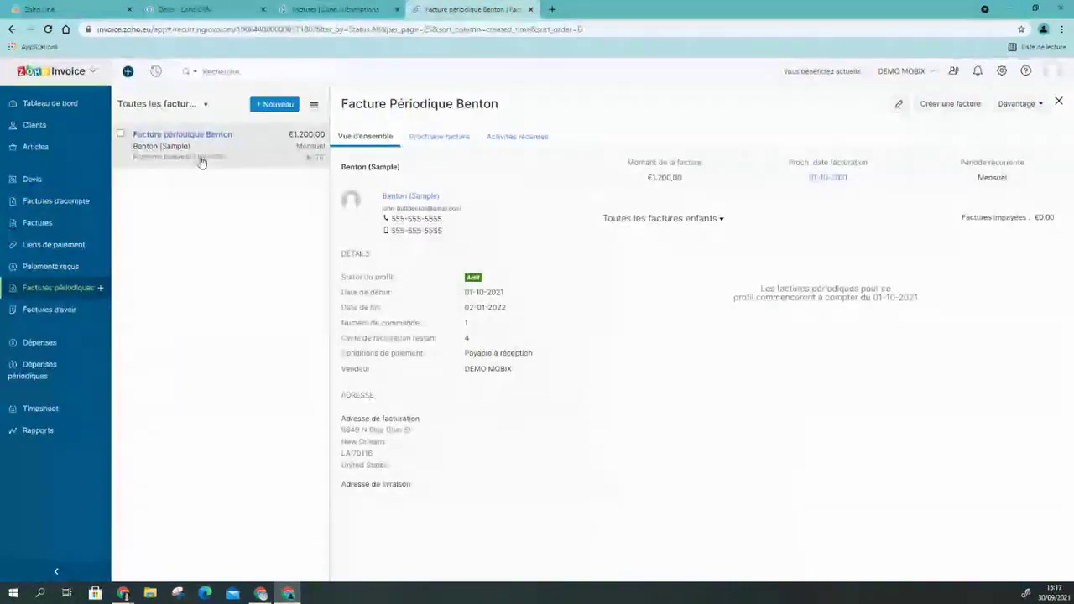
left_click(33, 224)
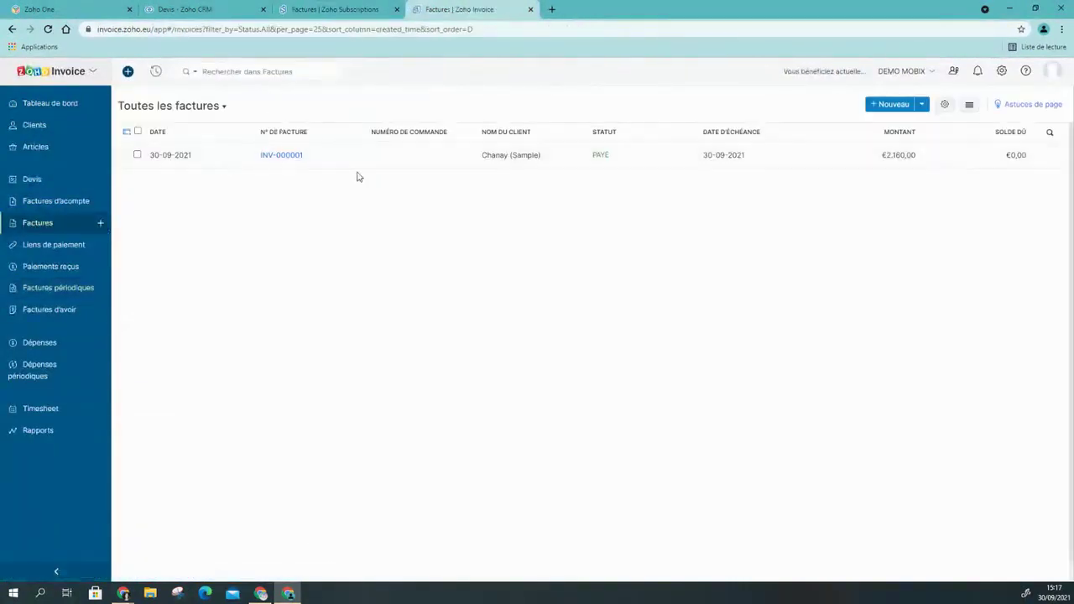
left_click(317, 9)
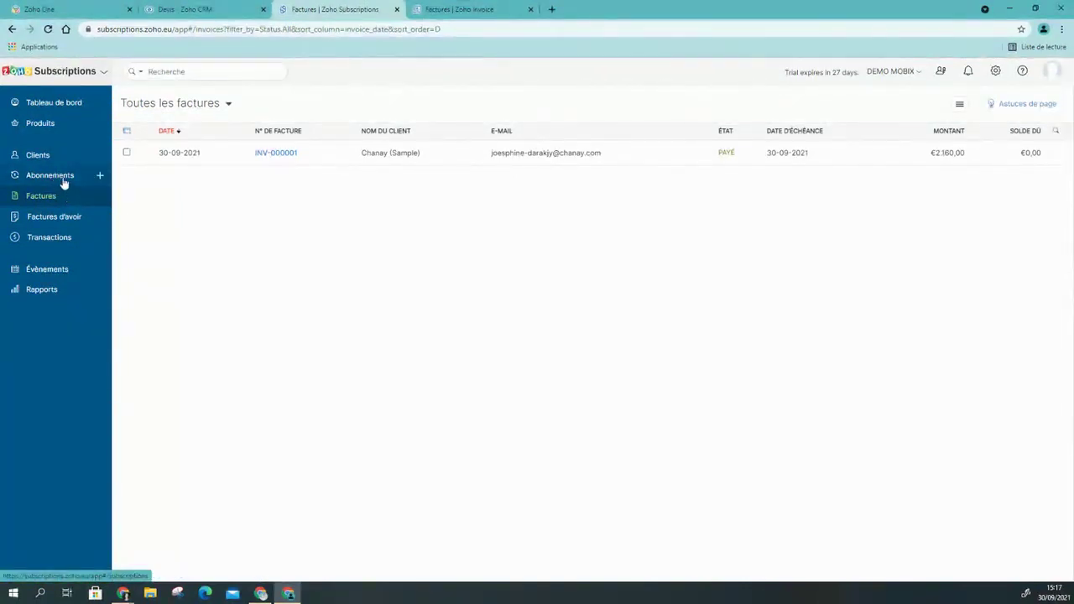
left_click(72, 200)
Examine the plans, add-on modules and coupons of the product Abonnement démo.
left_click(41, 124)
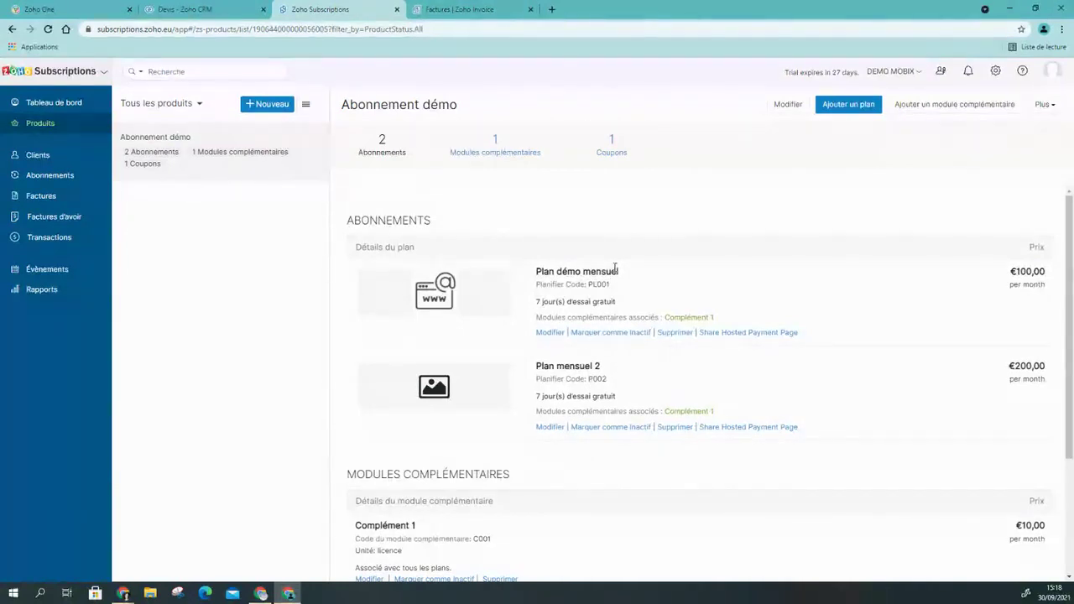
scroll(625, 289, "down", 2)
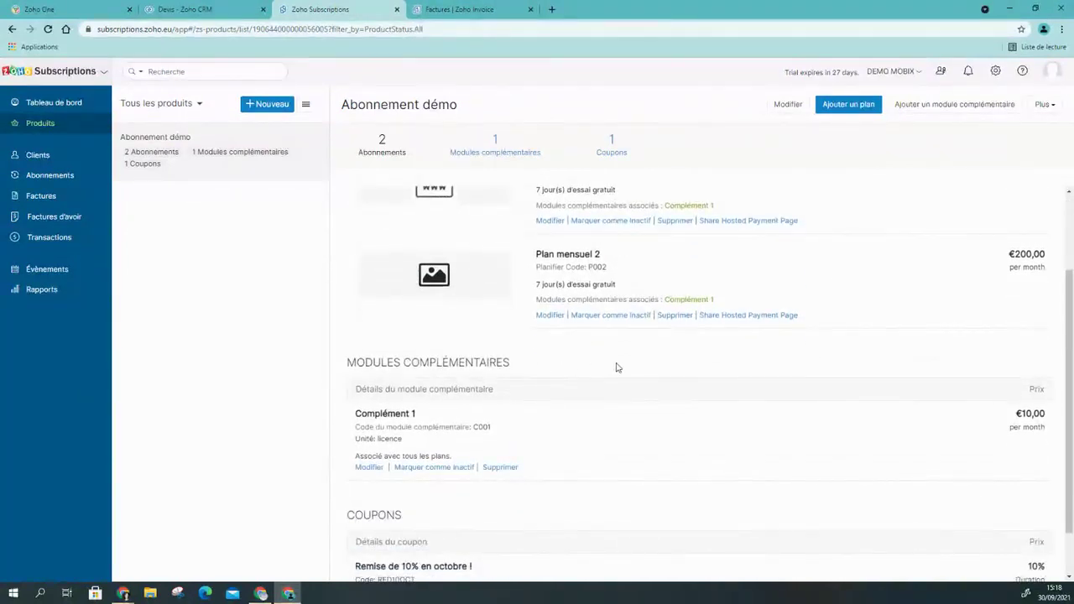
scroll(616, 367, "down", 1)
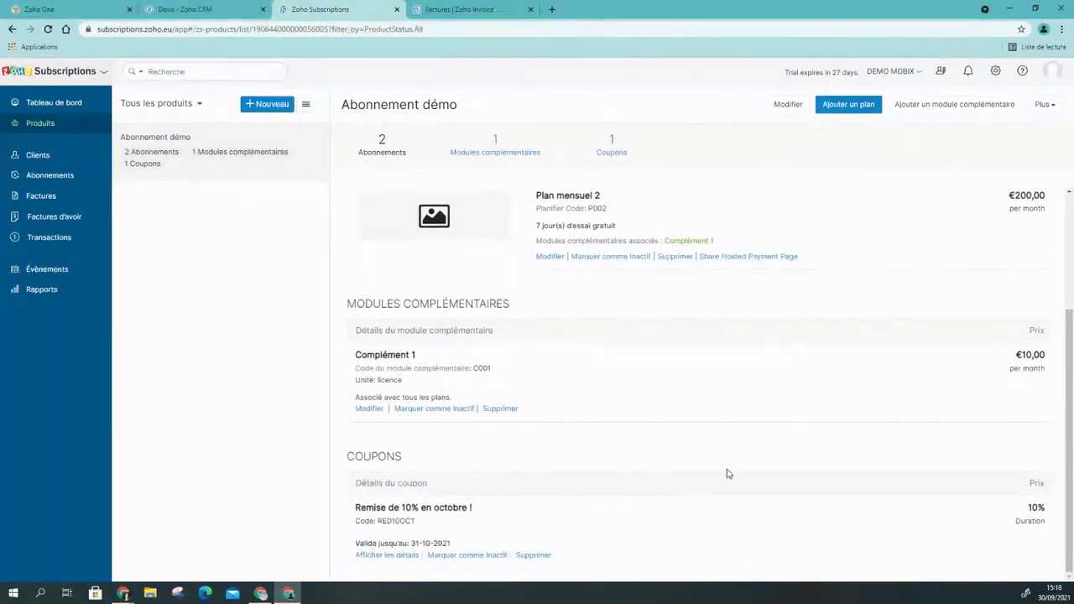
scroll(728, 470, "up", 3)
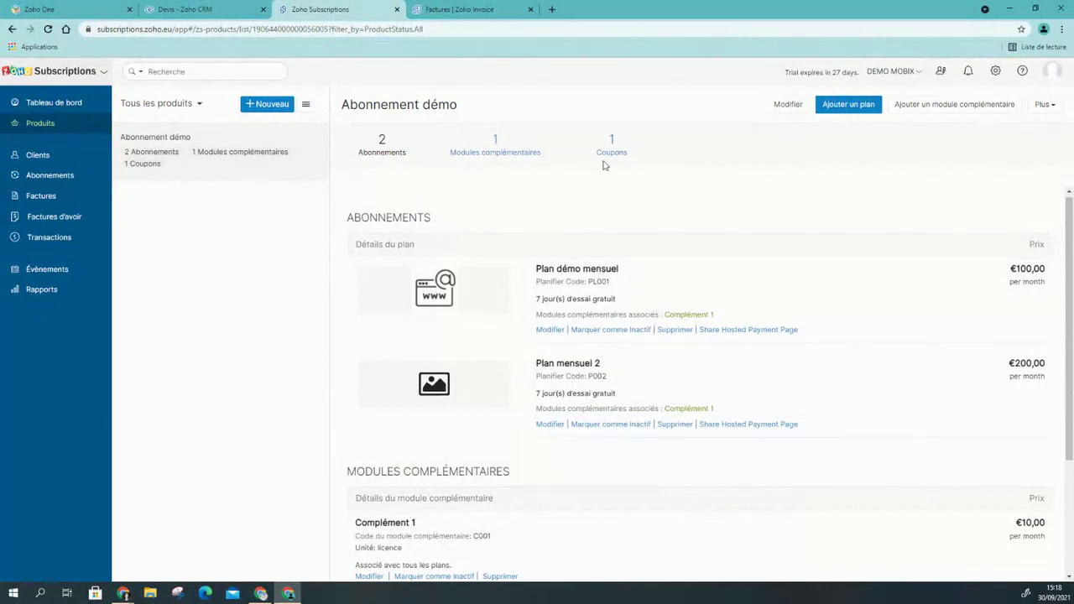
left_click(837, 107)
left_click_drag(342, 104, 443, 104)
triple_click(467, 105)
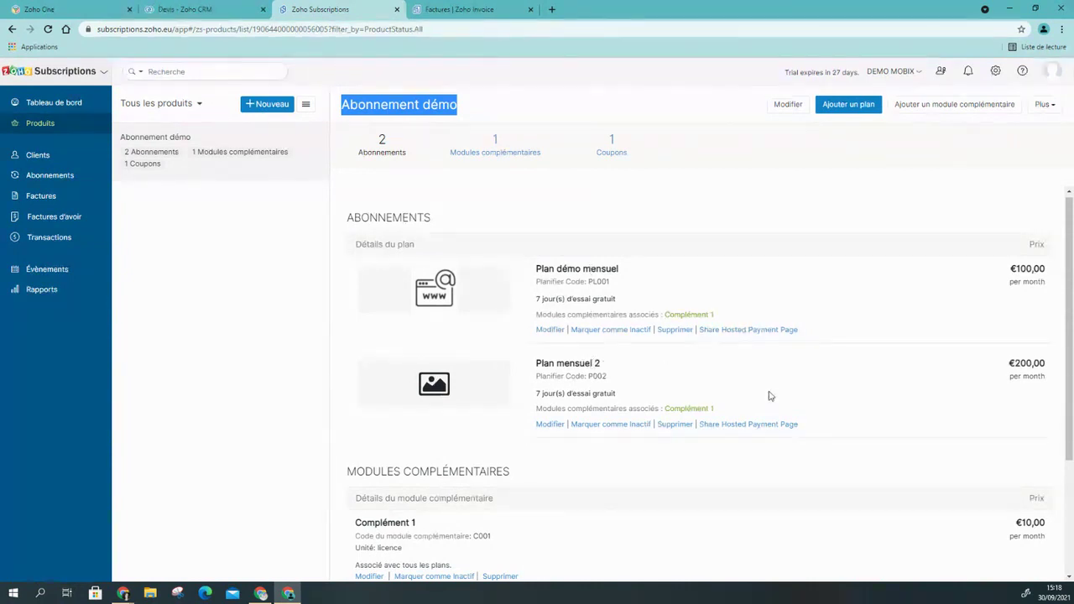
Start a new plan for Abonnement démo named Plan3, with plan code P001 and unit name licence.
left_click(832, 108)
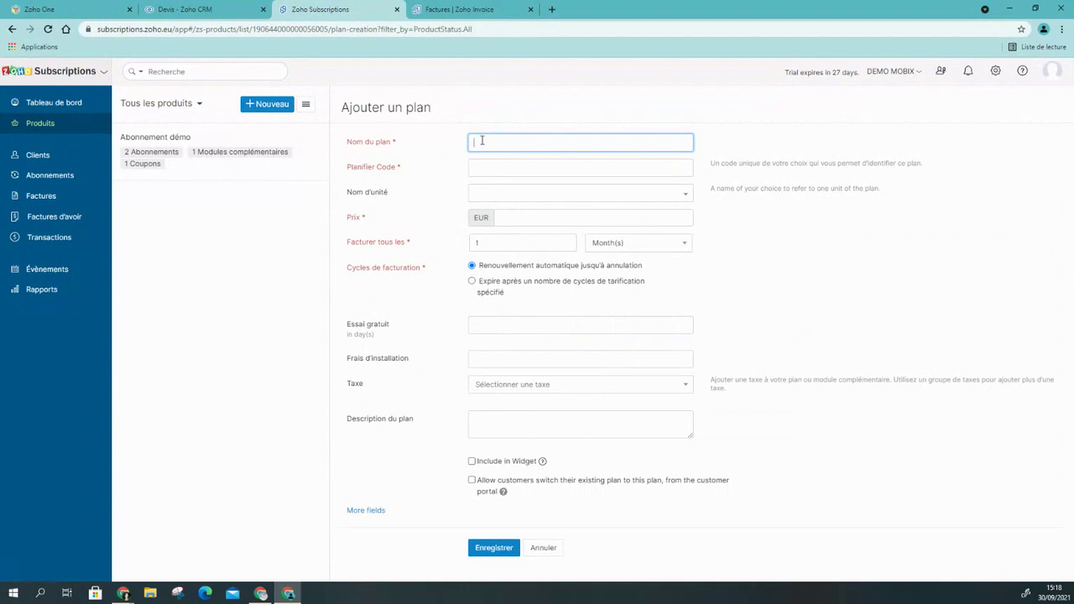
type("Plan3")
left_click(487, 165)
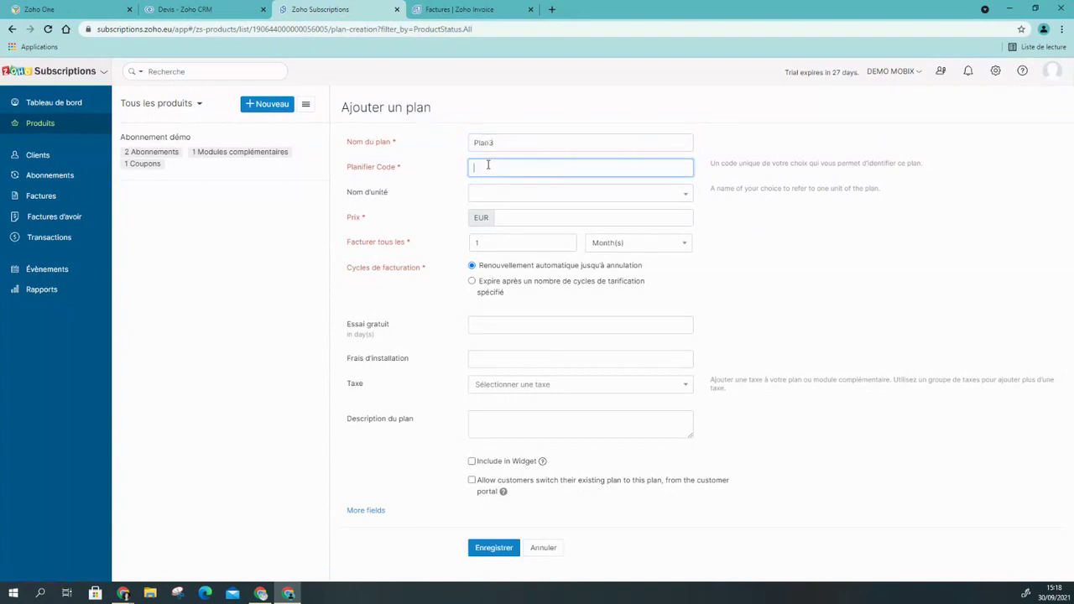
type("P001")
left_click(511, 194)
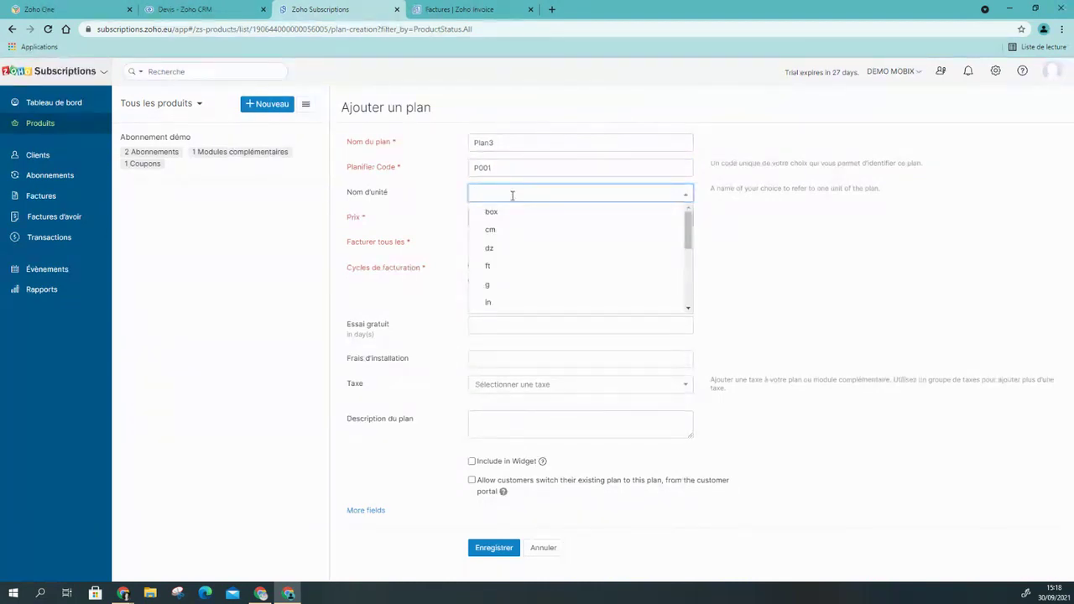
type("licen")
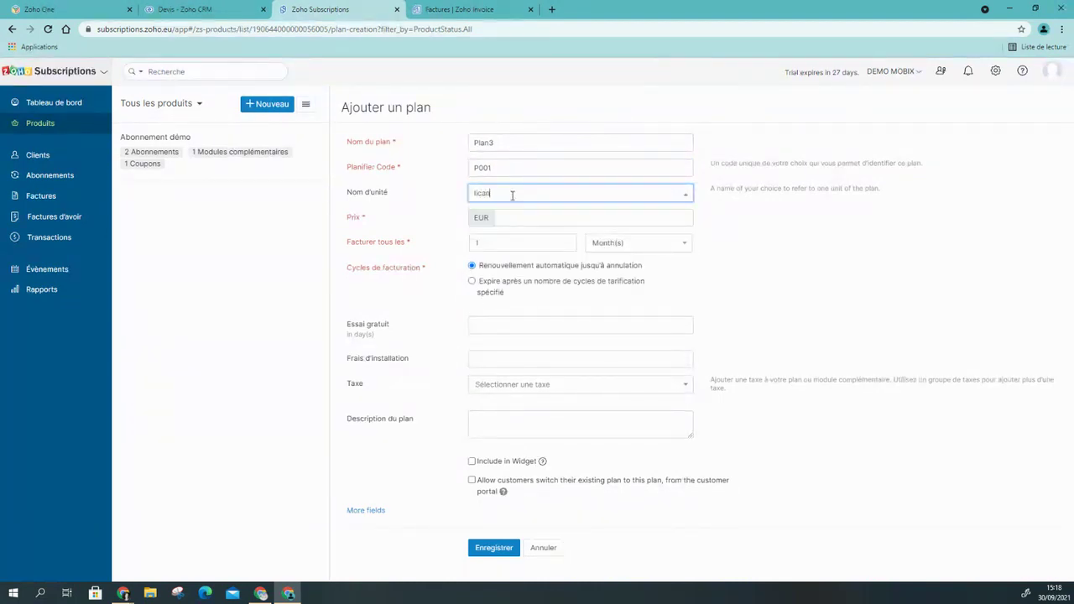
key("BackSpace")
key("BackSpace")
type("ence")
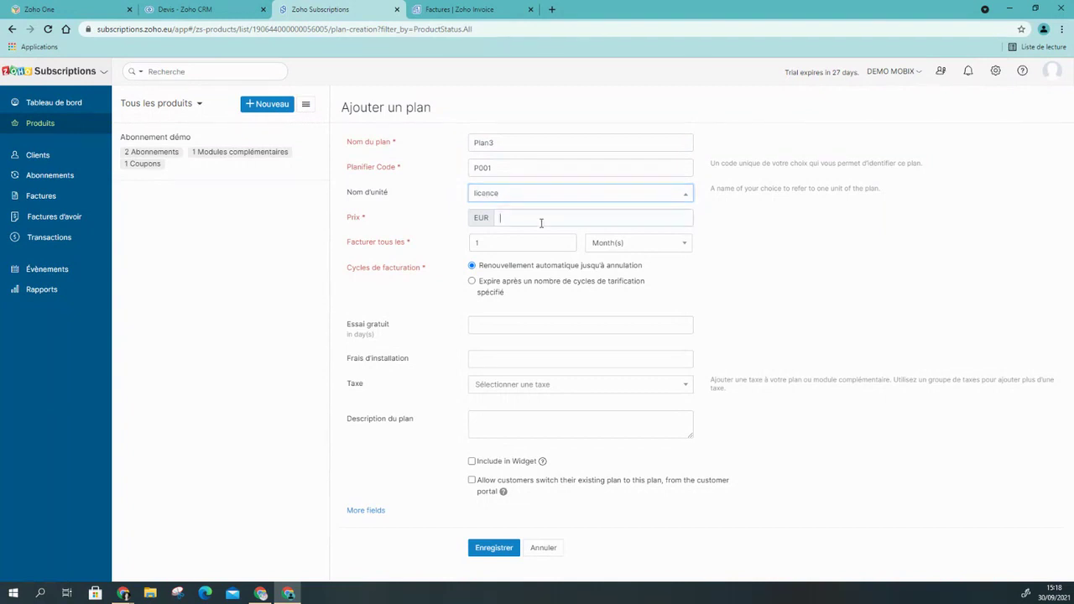
Set the plan's price to 500 EUR, billed every 3 months.
left_click(541, 221)
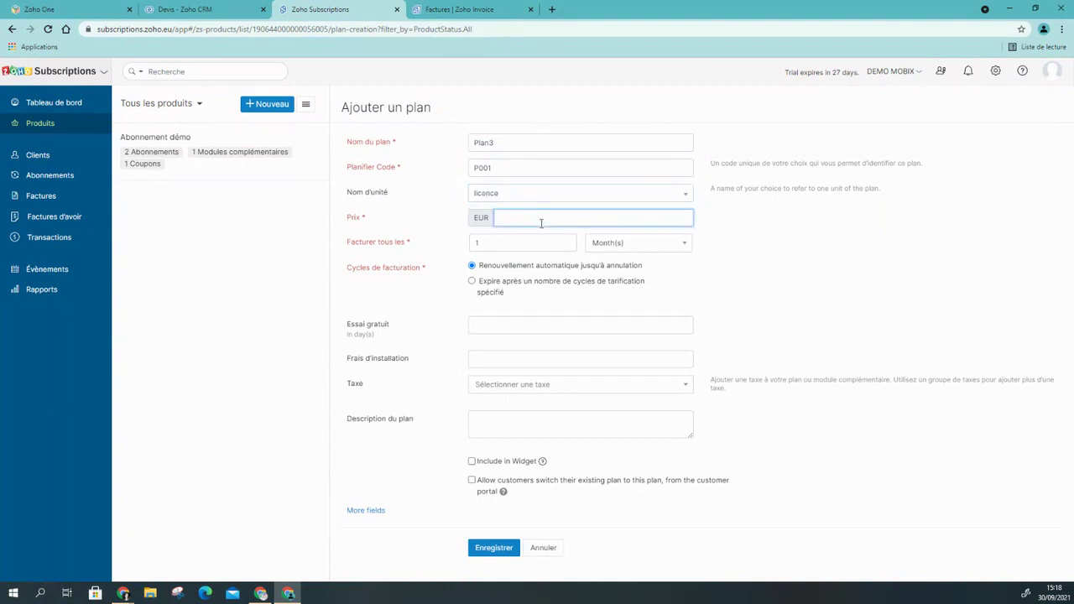
type("500")
left_click(518, 243)
left_click(634, 243)
double_click(470, 243)
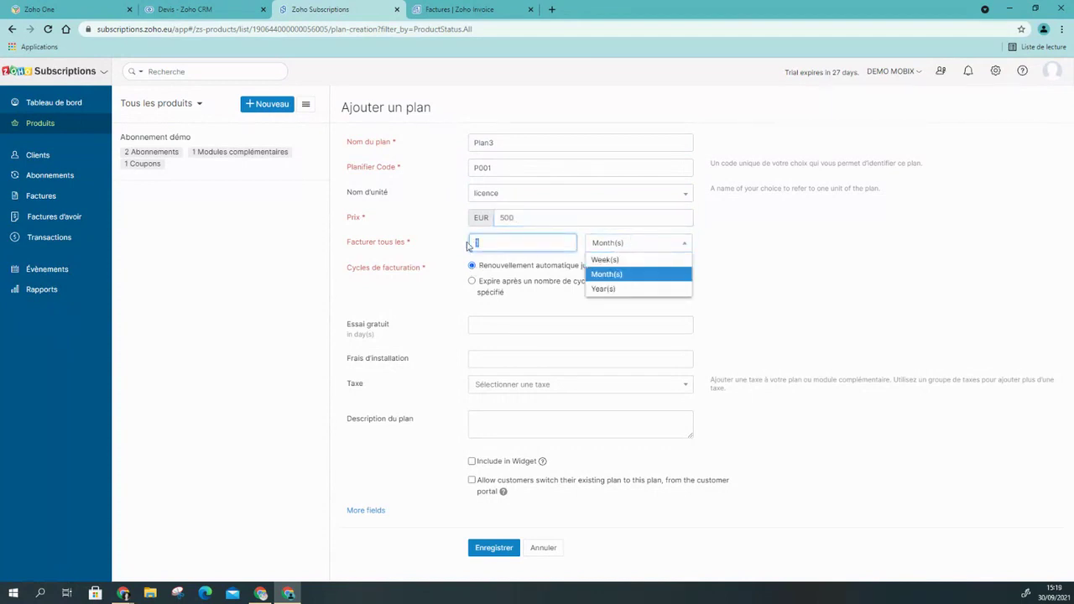
type("3")
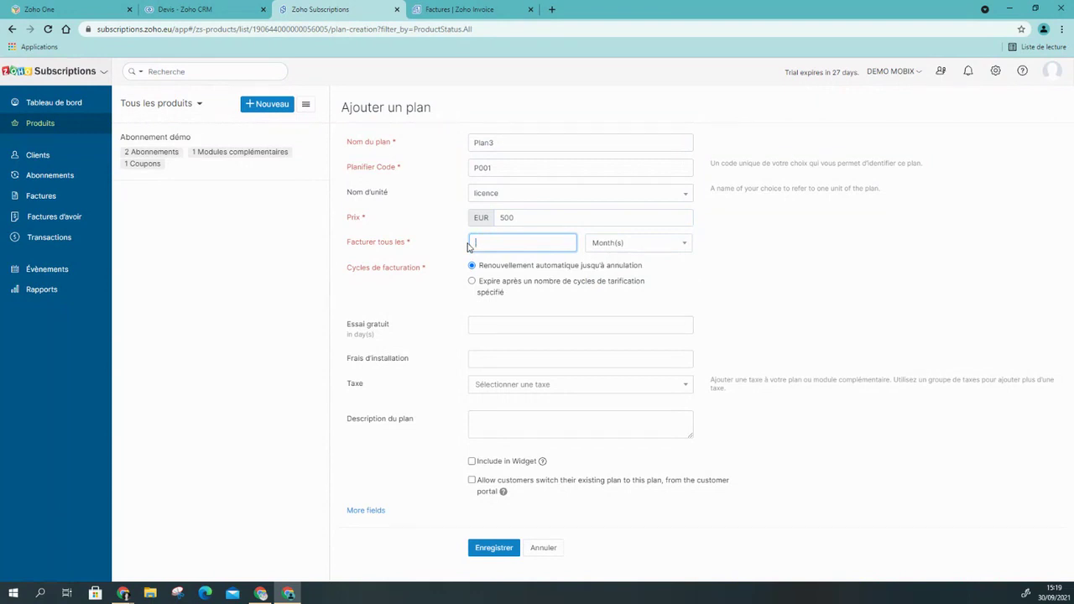
type("3")
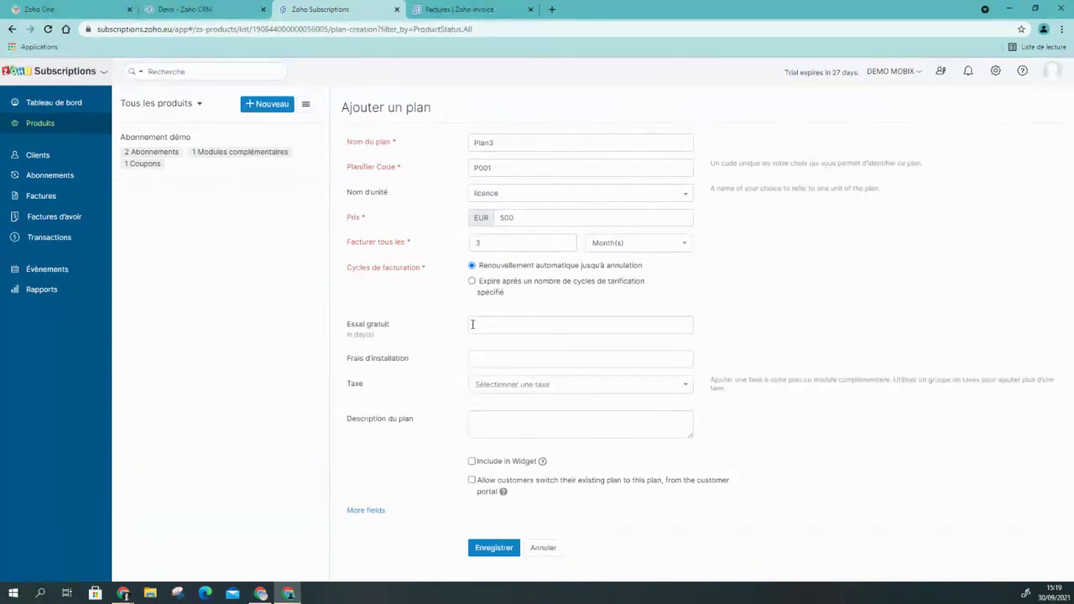
Give the plan a 30-day free trial and a setup fee of 200, and apply the TVA [20%] tax.
left_click(471, 324)
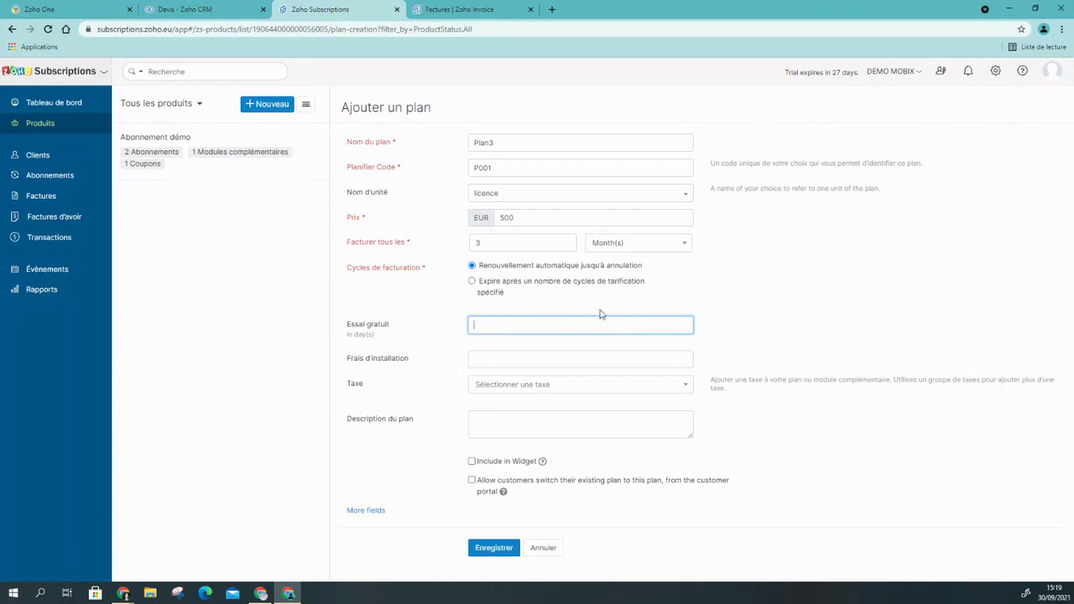
type("30")
left_click(499, 356)
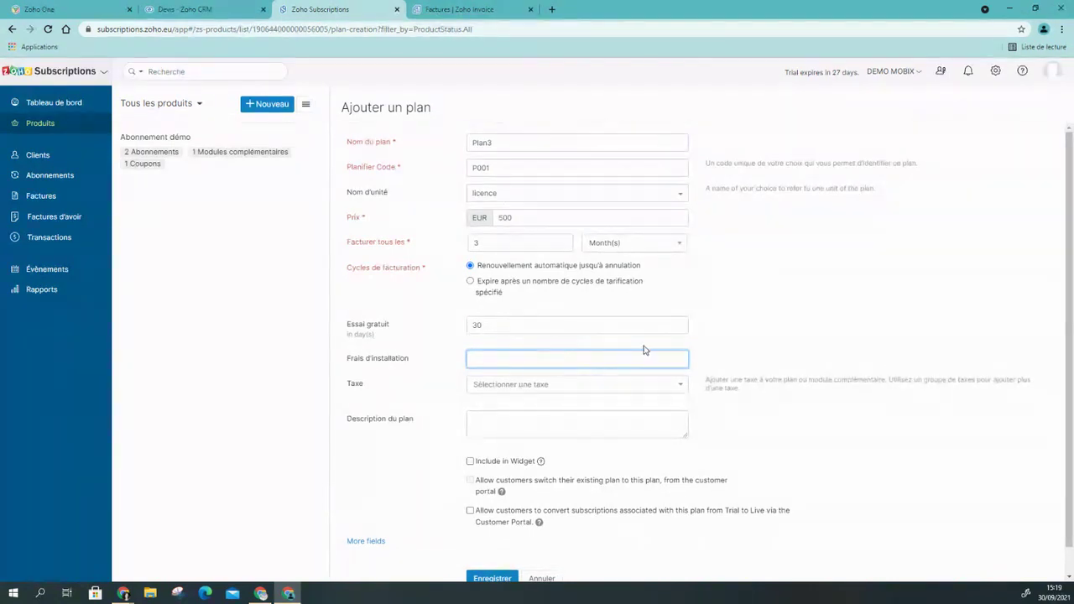
type("200")
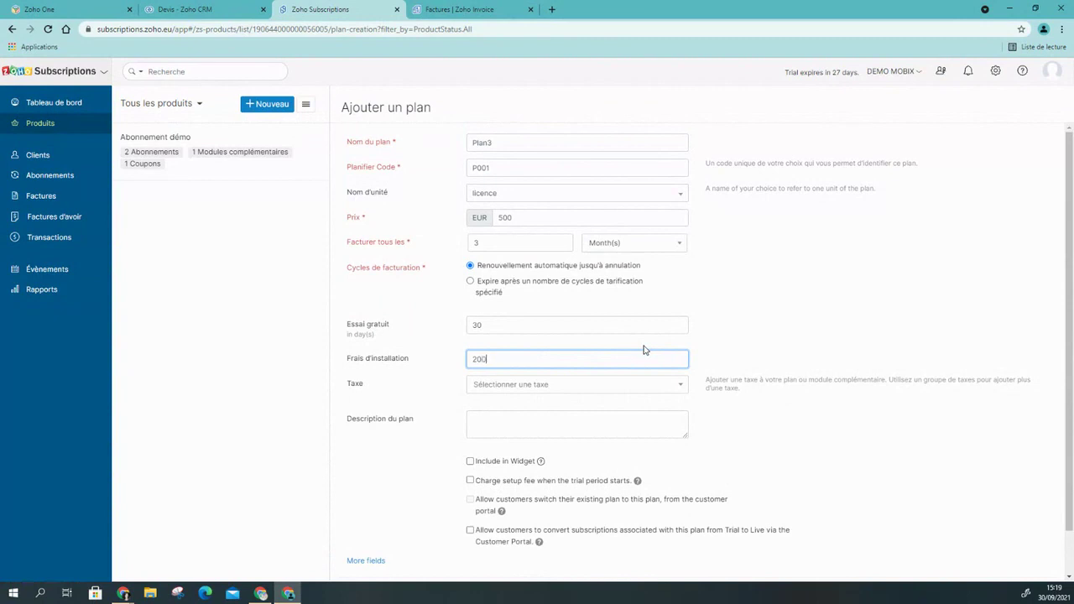
left_click(557, 386)
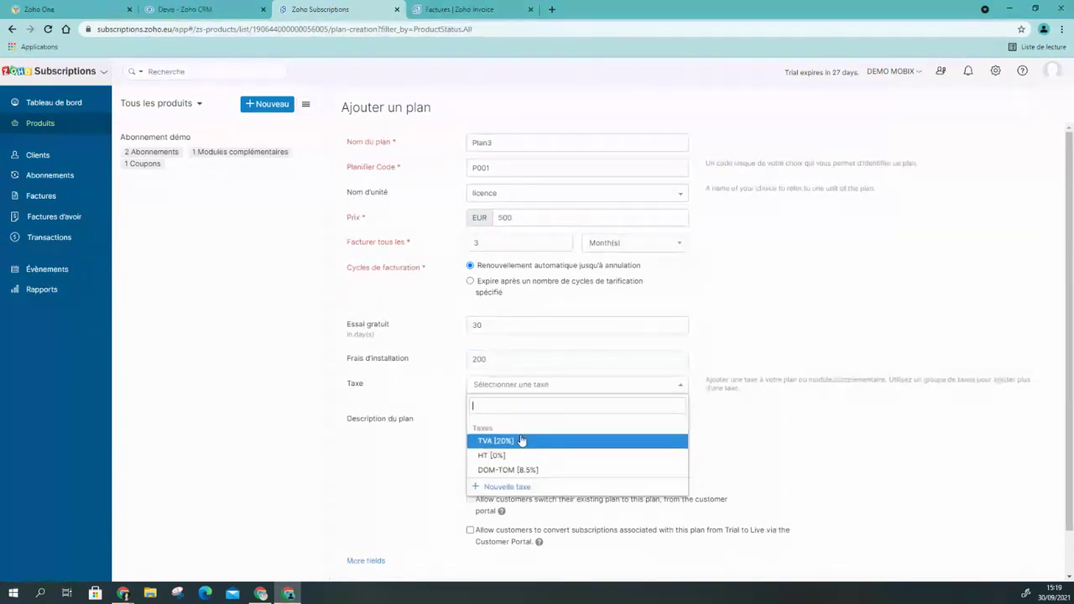
left_click(520, 440)
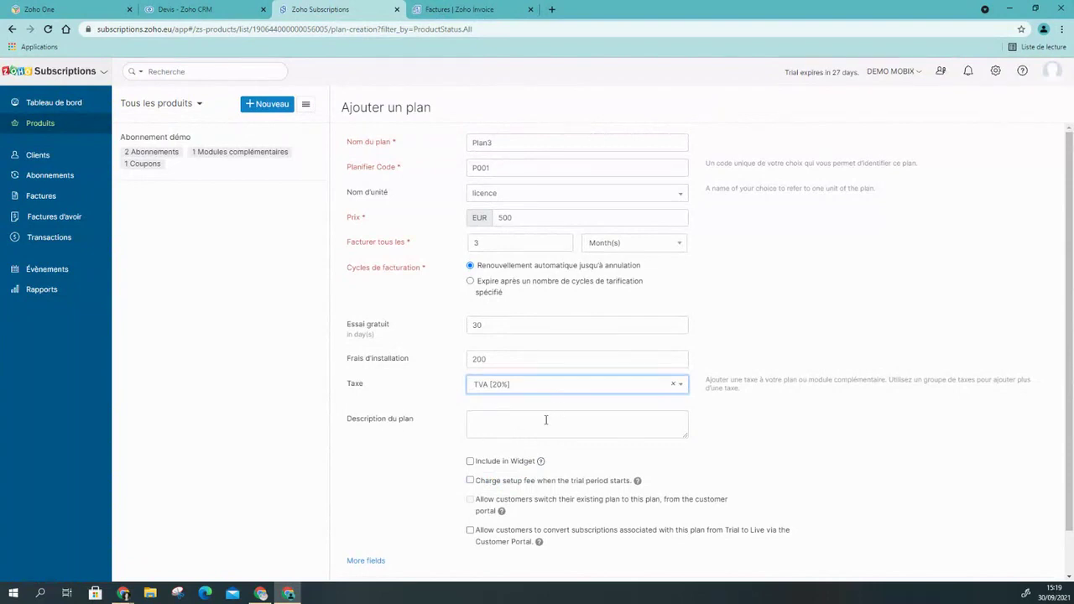
Enable charging the setup fee when the trial period starts, and save the plan.
left_click(545, 419)
scroll(867, 400, "down", 1)
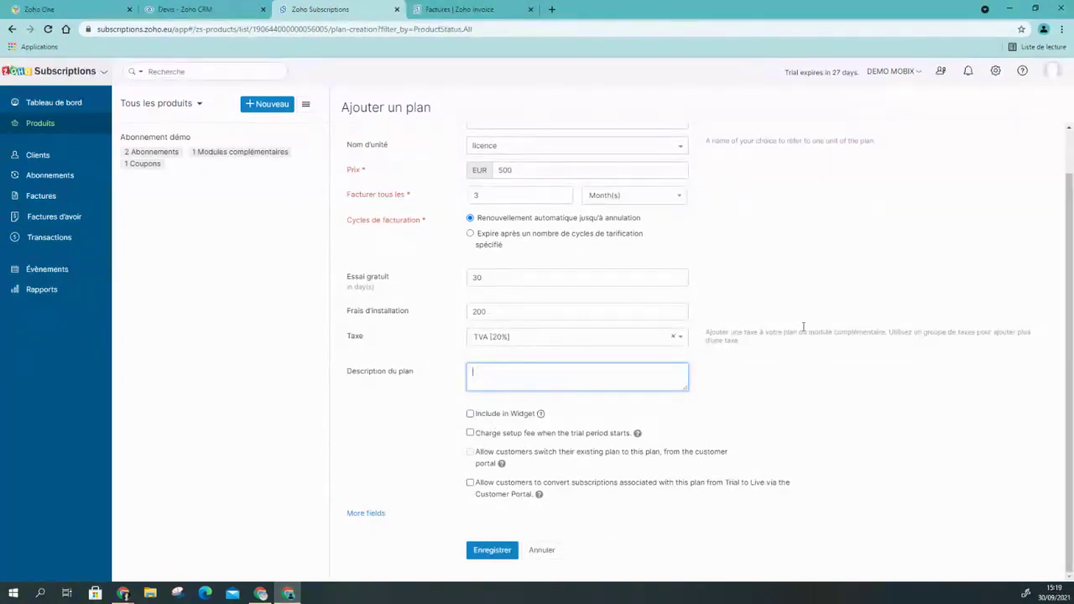
mouse_move(641, 435)
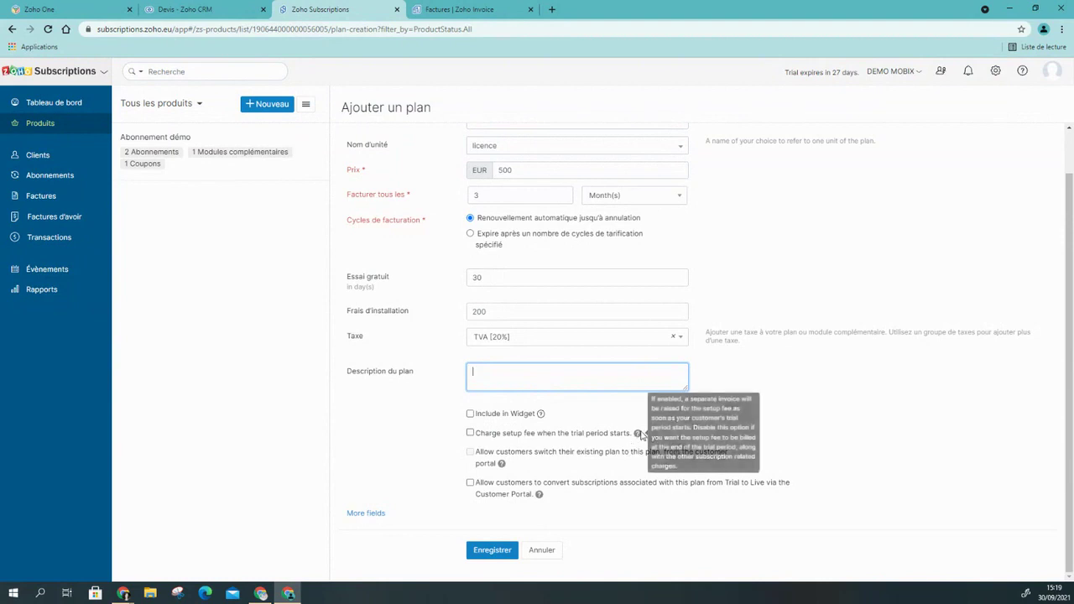
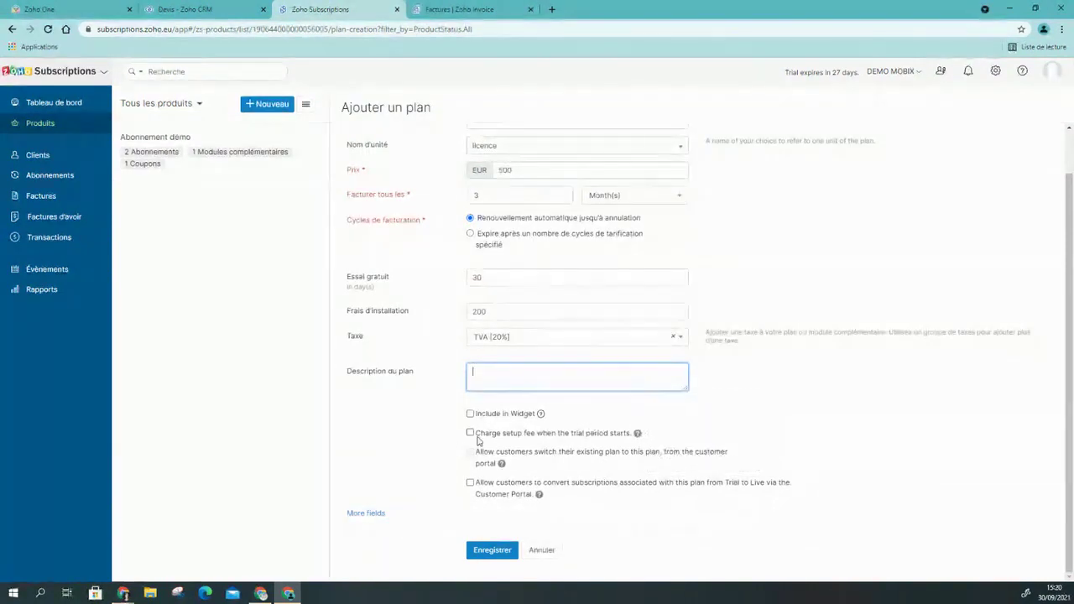
left_click(470, 434)
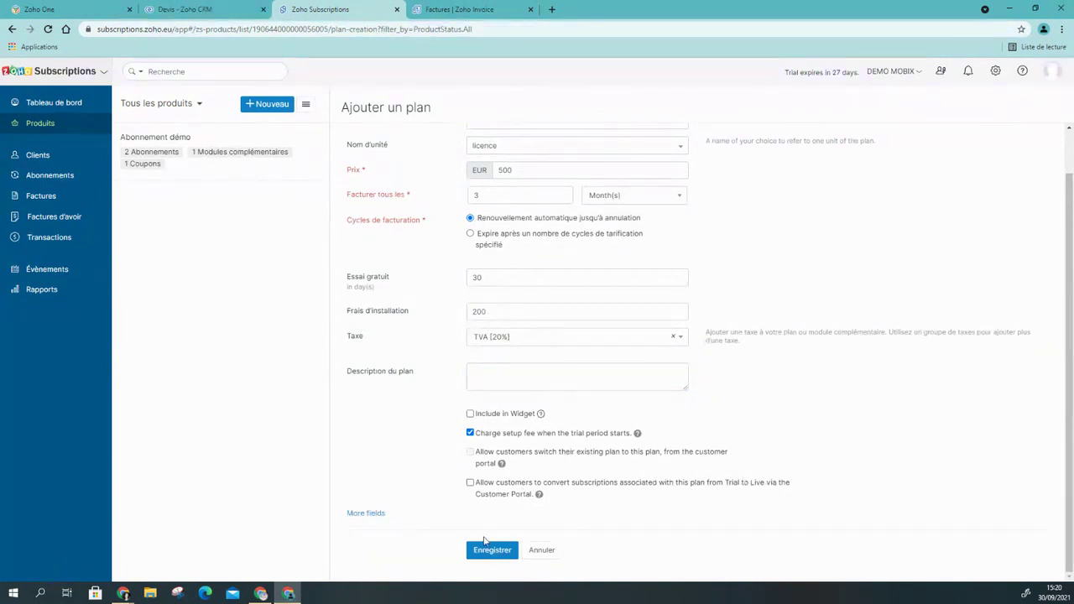
left_click(493, 552)
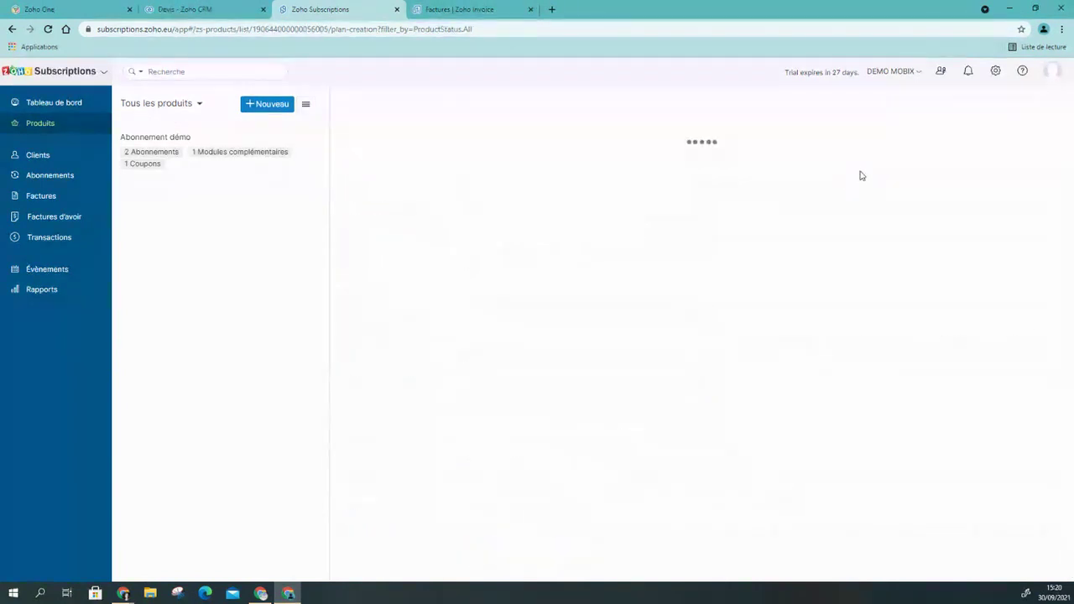
Look over the plans, add-on and coupon listed under Abonnement démo.
scroll(621, 361, "down", 2)
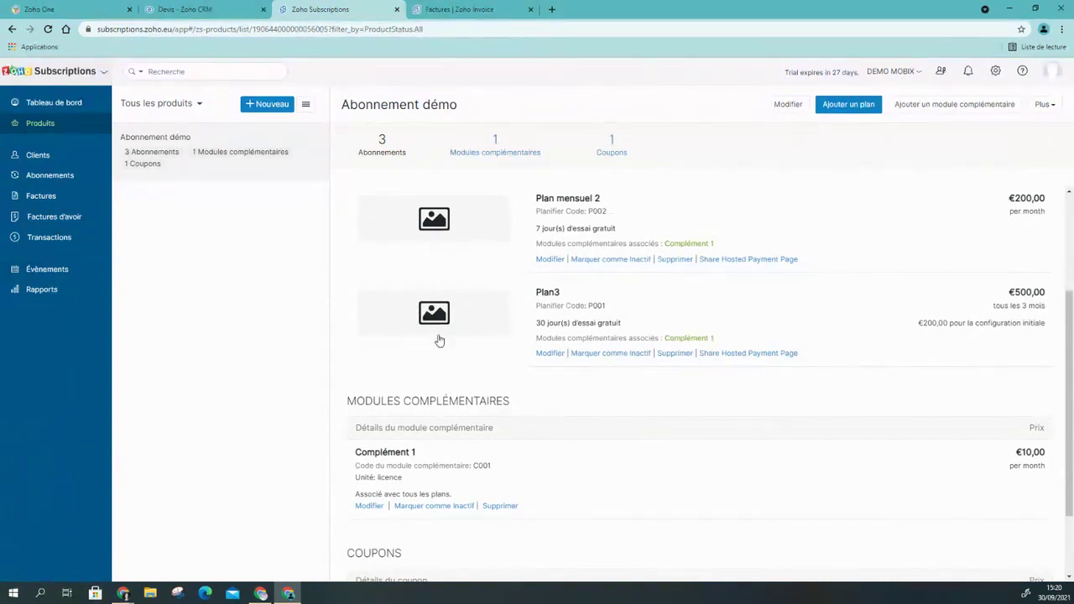
scroll(532, 445, "down", 2)
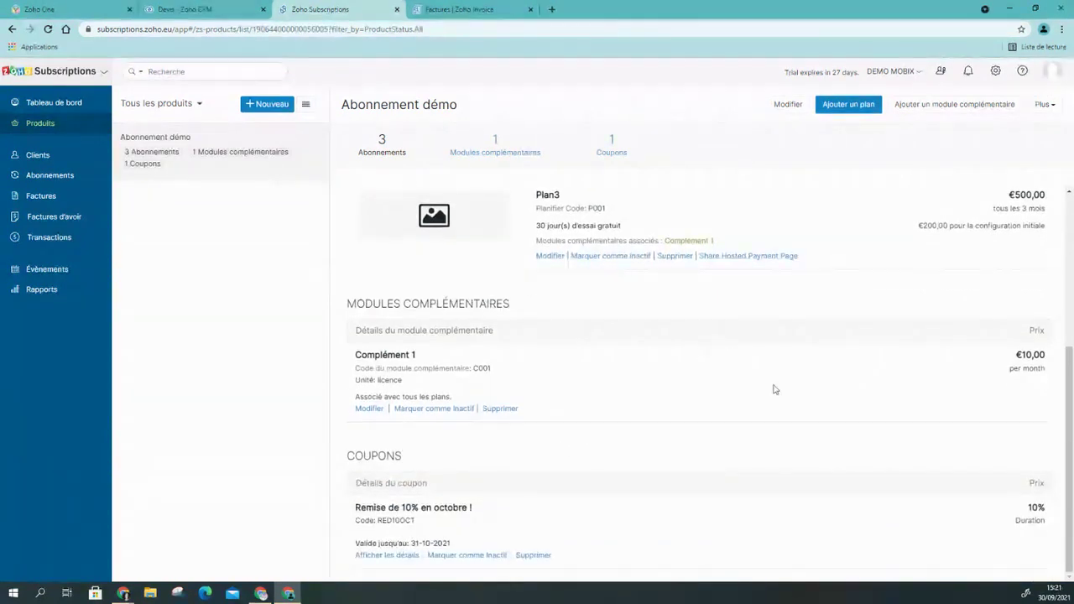
scroll(732, 411, "up", 2)
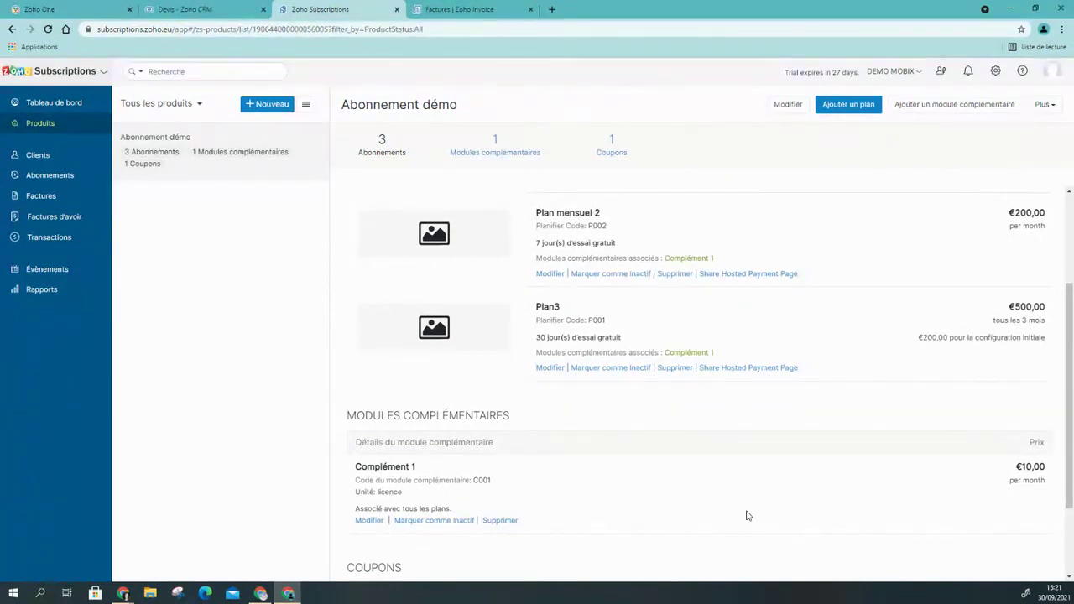
scroll(671, 549, "down", 2)
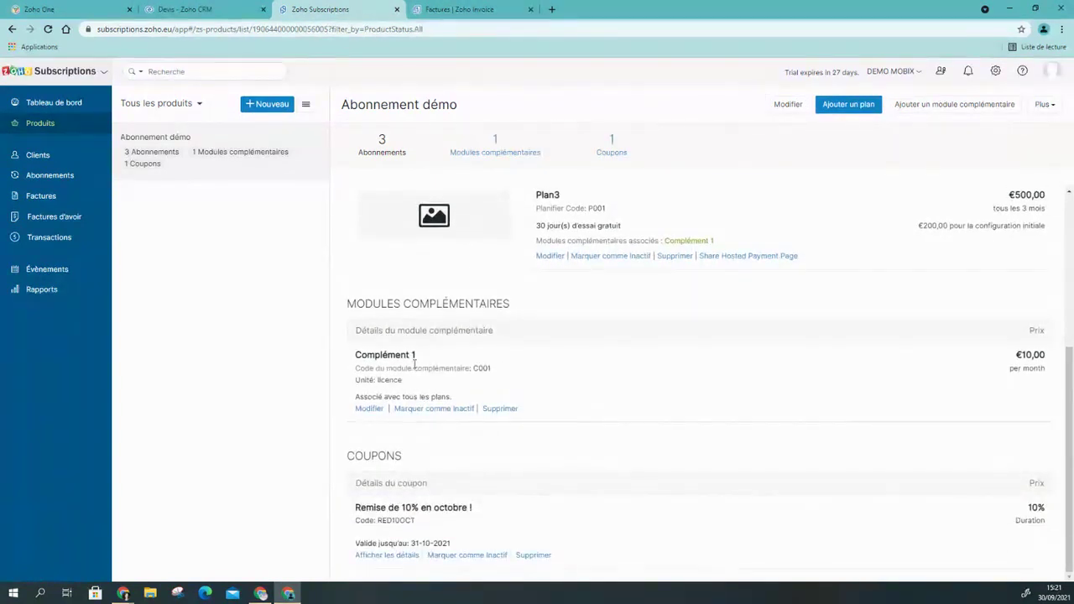
Examine the one-time and recurring types and the pricing intervals in a new add-on form, leaving it without saving.
left_click(1000, 114)
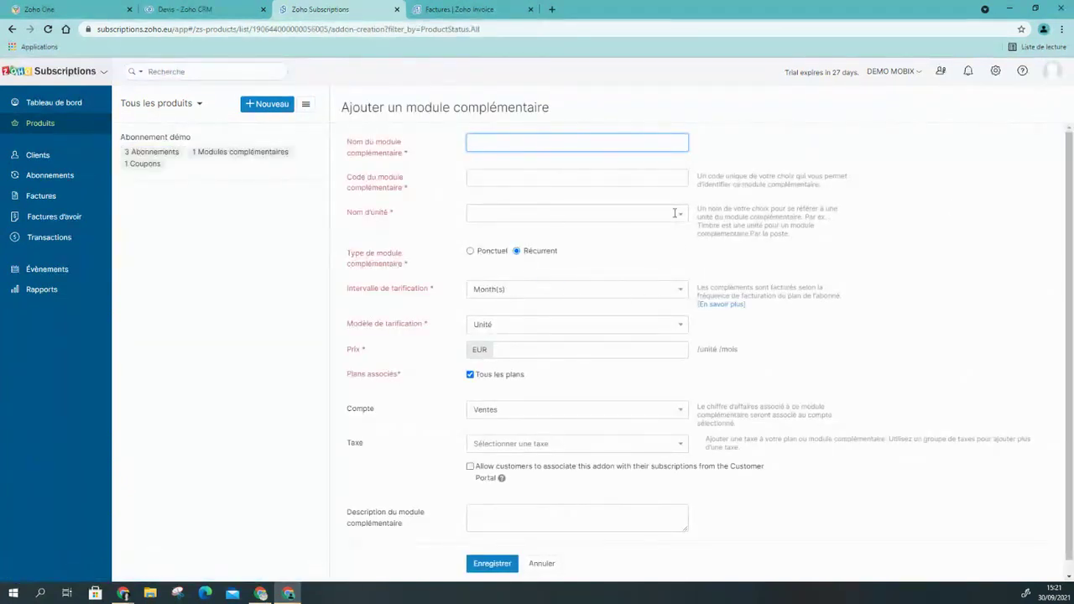
left_click(489, 256)
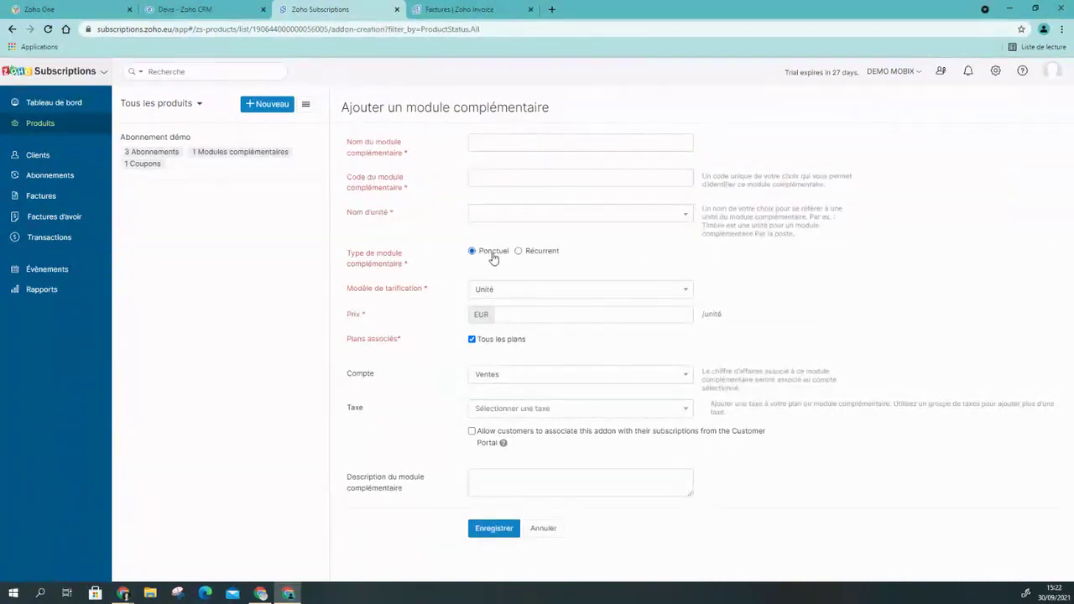
left_click(525, 252)
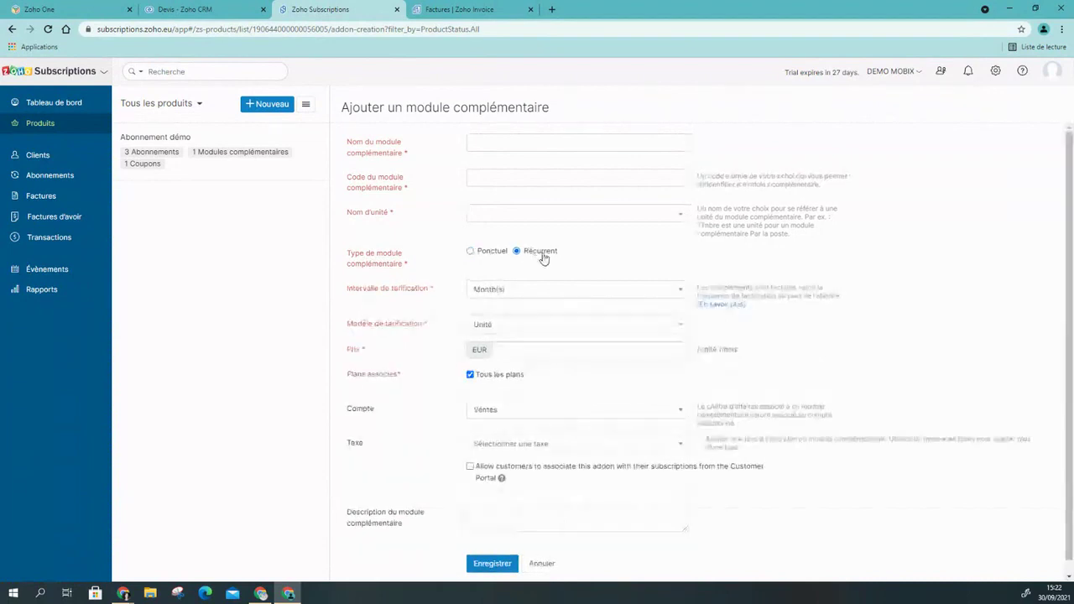
left_click(592, 292)
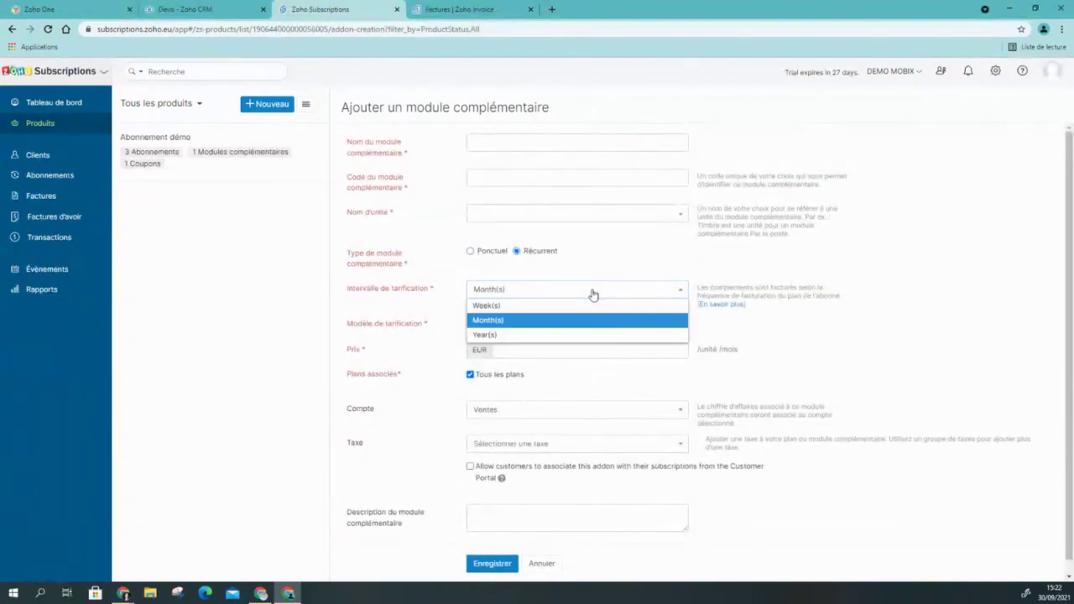
left_click(774, 278)
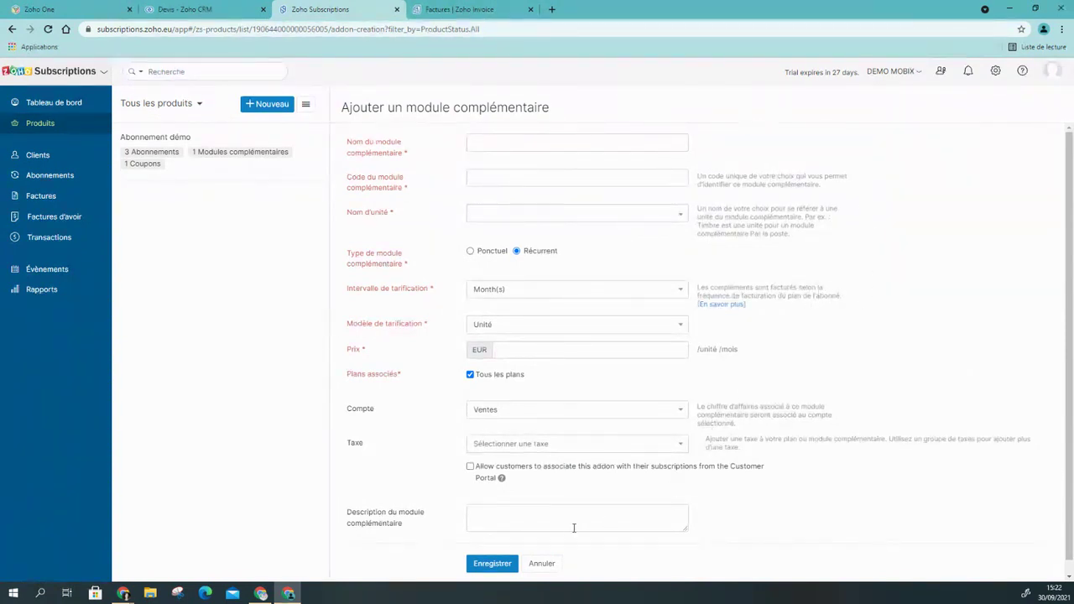
left_click(551, 564)
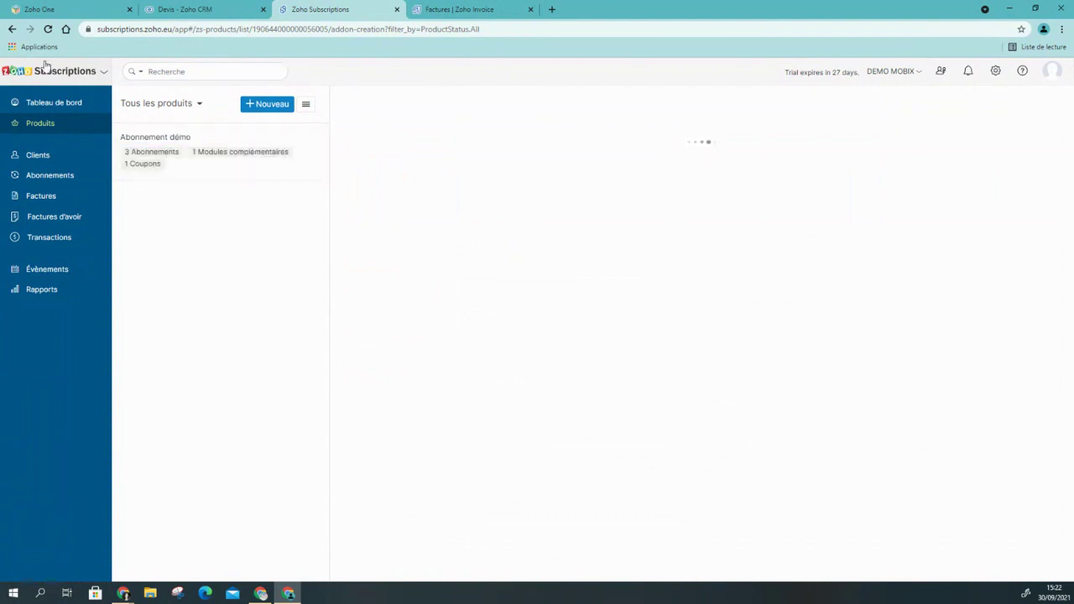
left_click(48, 31)
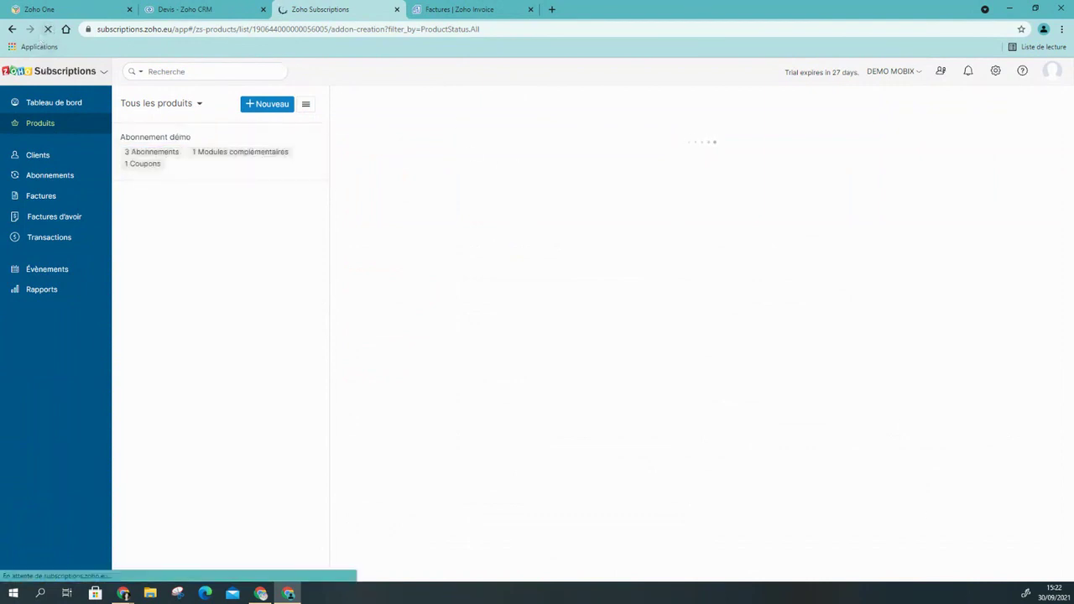
scroll(724, 299, "down", 3)
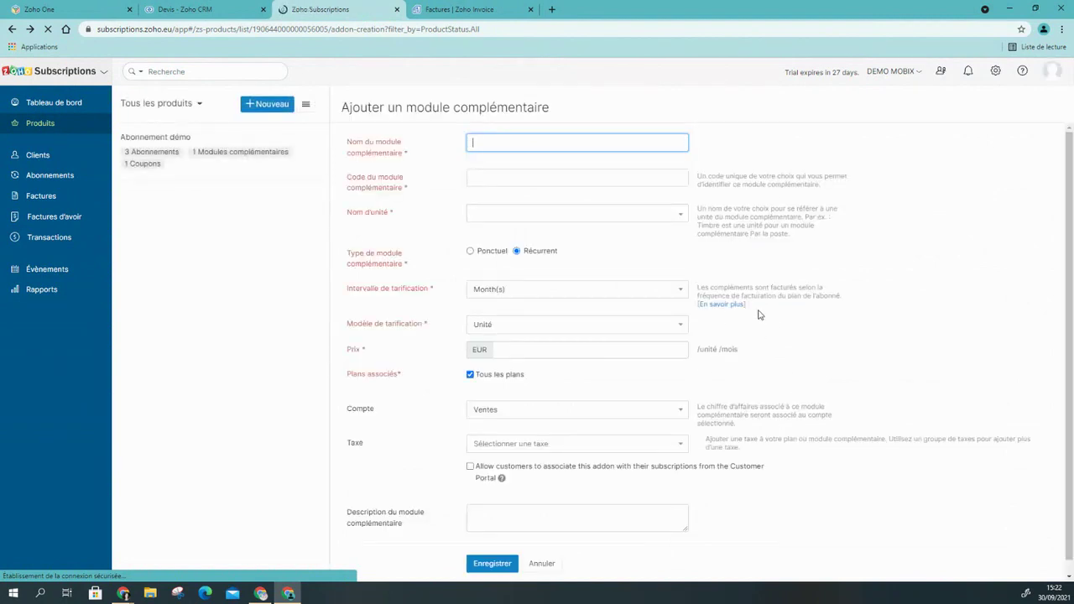
left_click(544, 564)
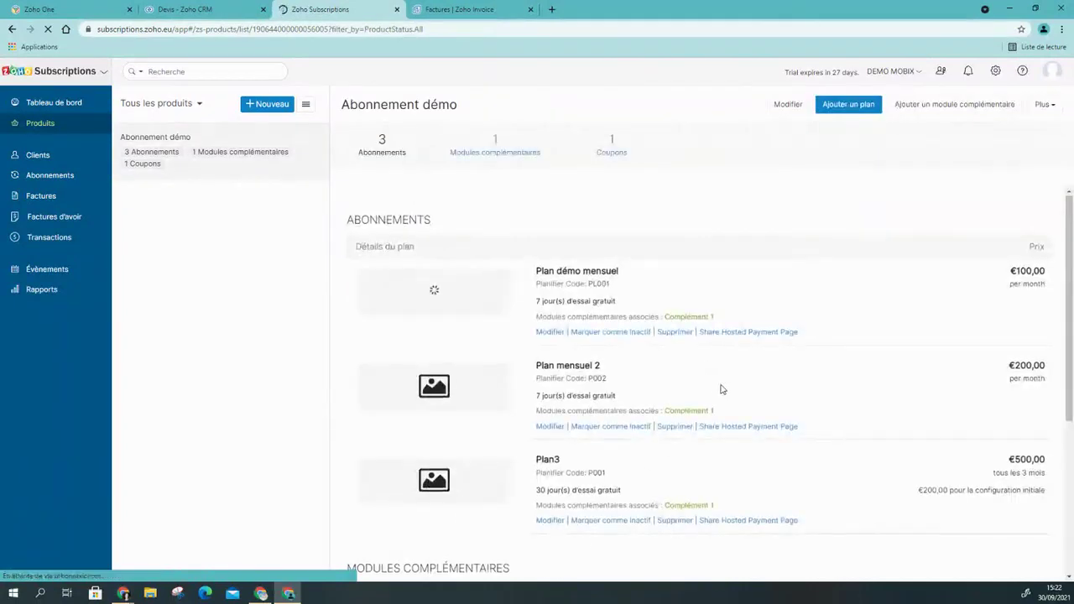
Examine the code and expiry date of the October discount coupon.
scroll(721, 395, "down", 3)
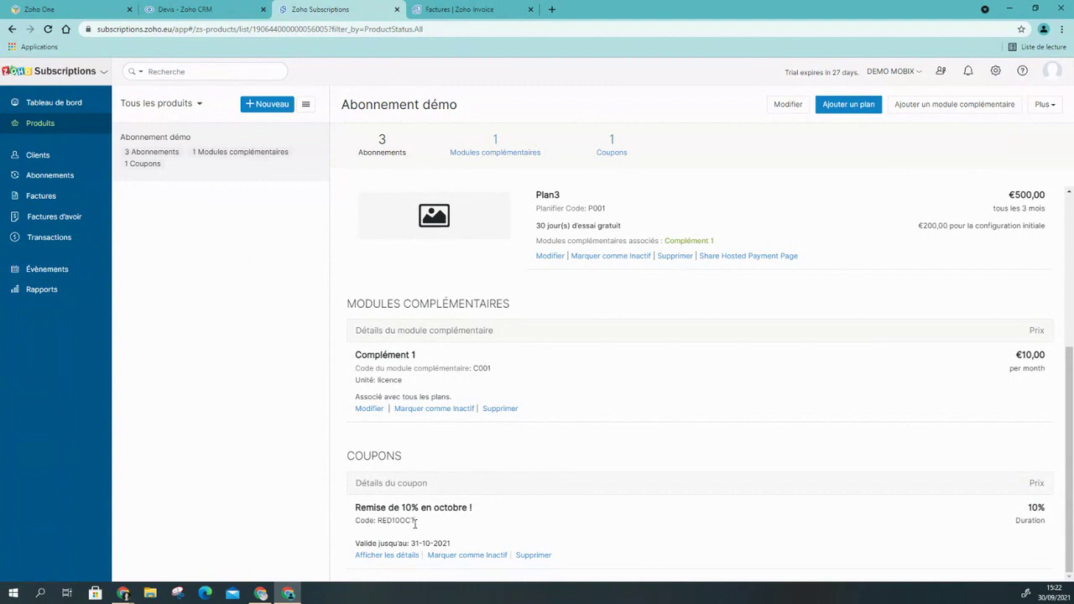
left_click_drag(377, 521, 416, 522)
left_click_drag(411, 545, 461, 542)
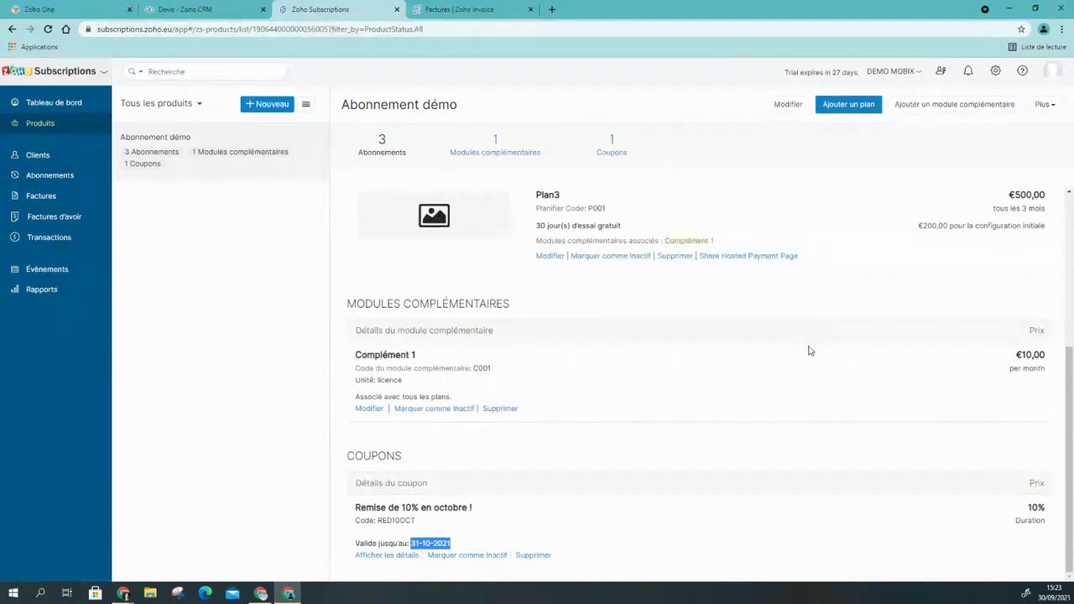
Open the list of all subscriptions.
left_click(46, 178)
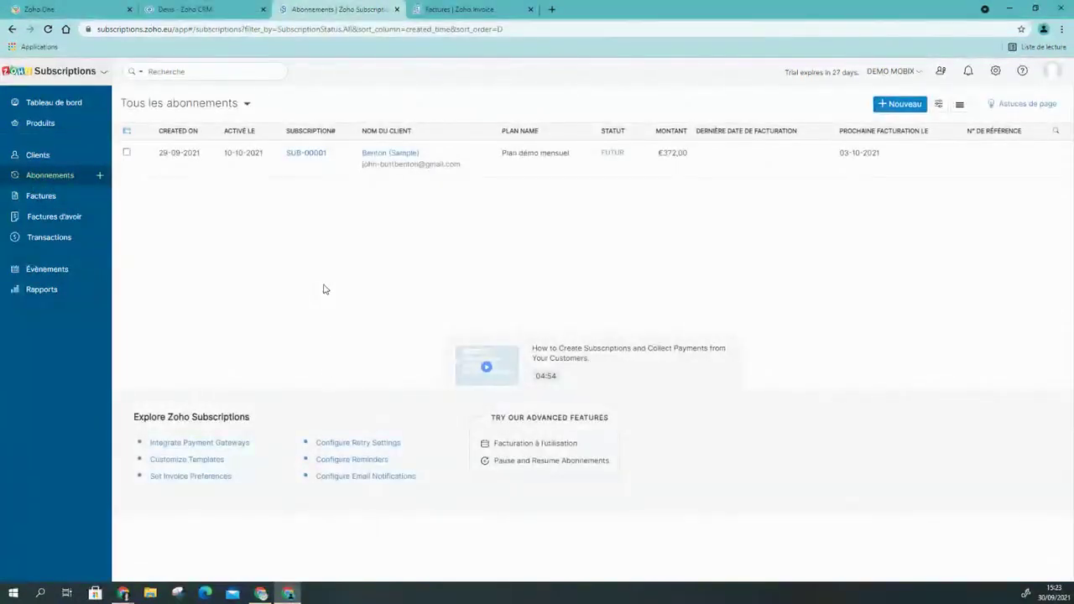
Start a new subscription for the customer Commercial Press (Sample).
left_click(913, 104)
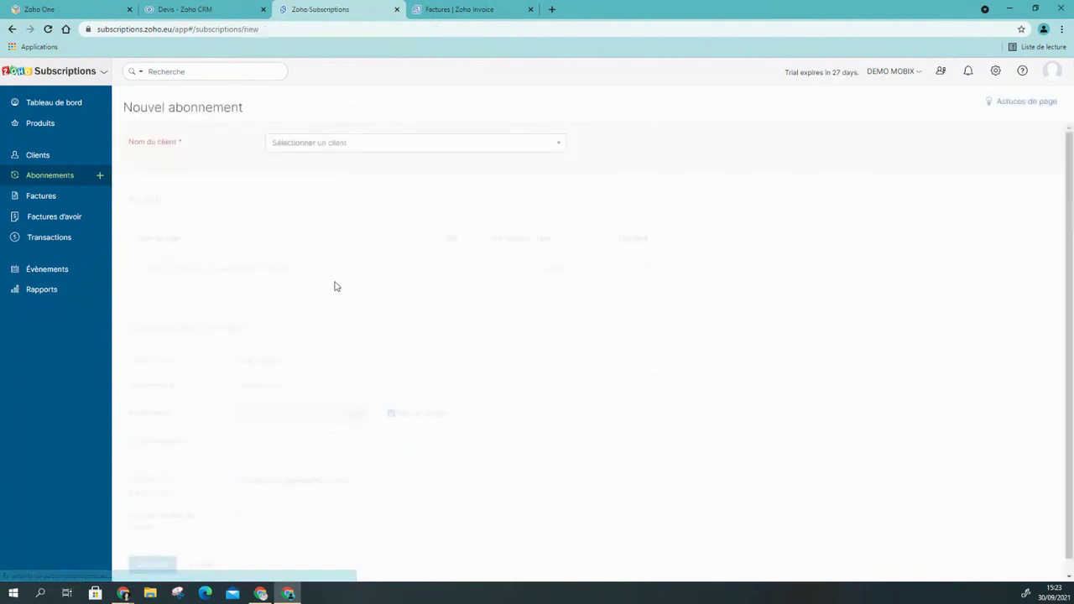
left_click(365, 143)
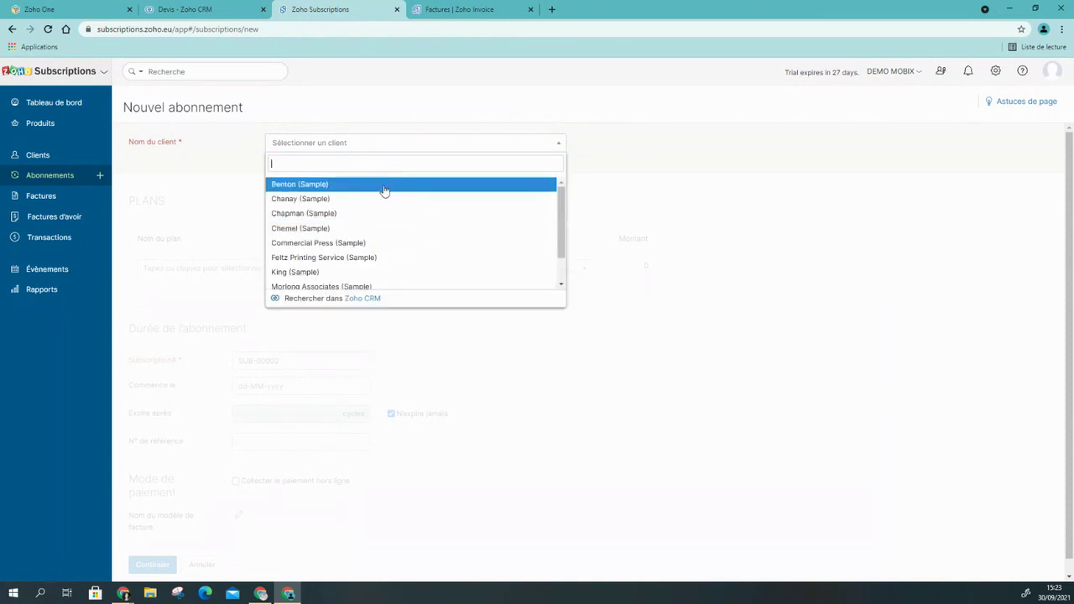
left_click(341, 244)
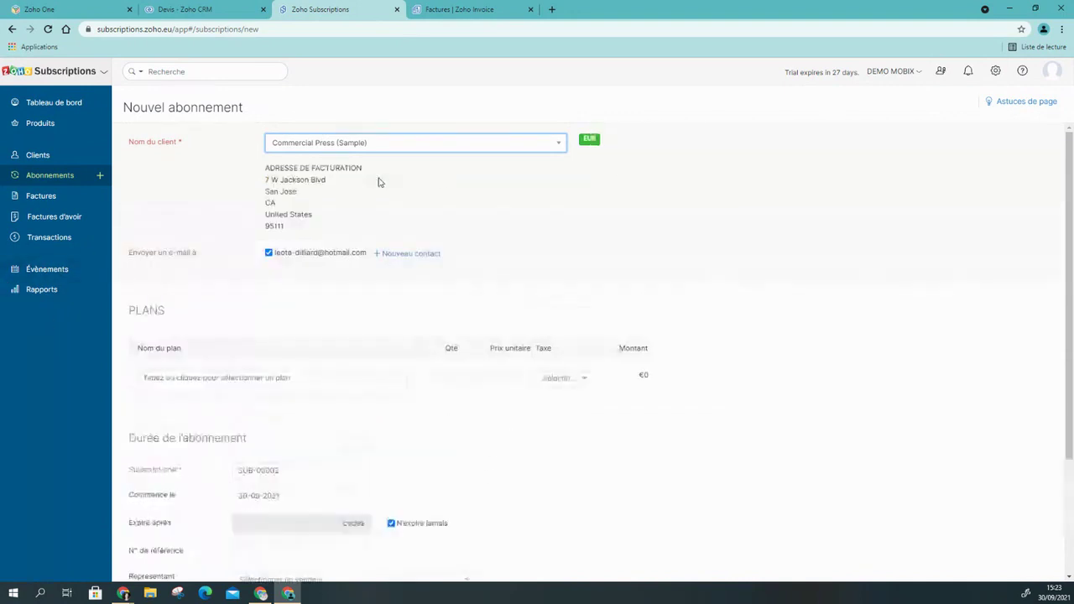
Add Plan3 to the subscription with a quantity of 2 licences.
scroll(287, 294, "down", 1)
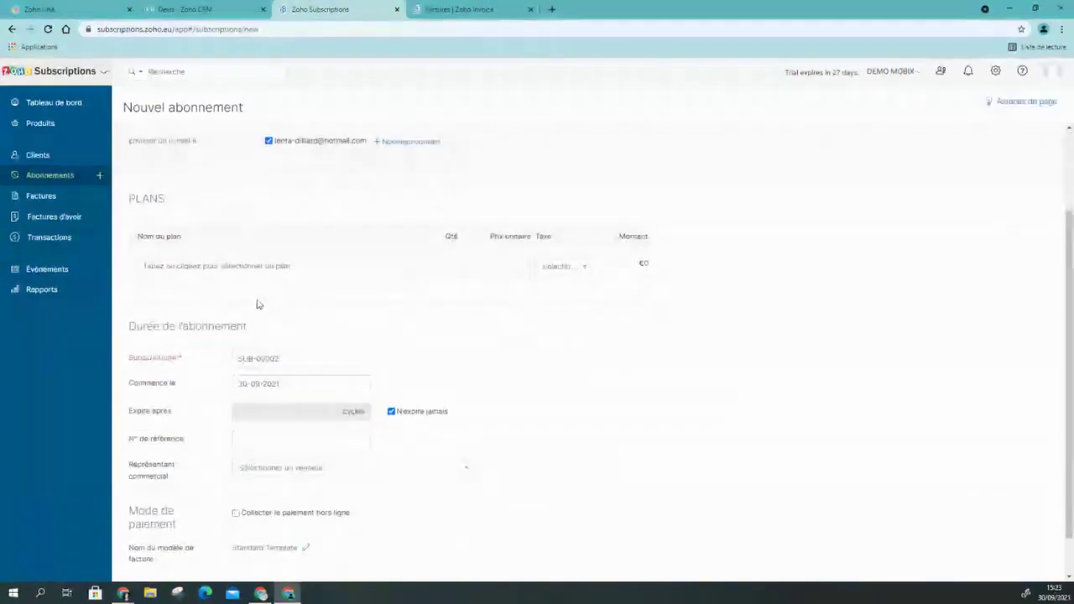
left_click(182, 268)
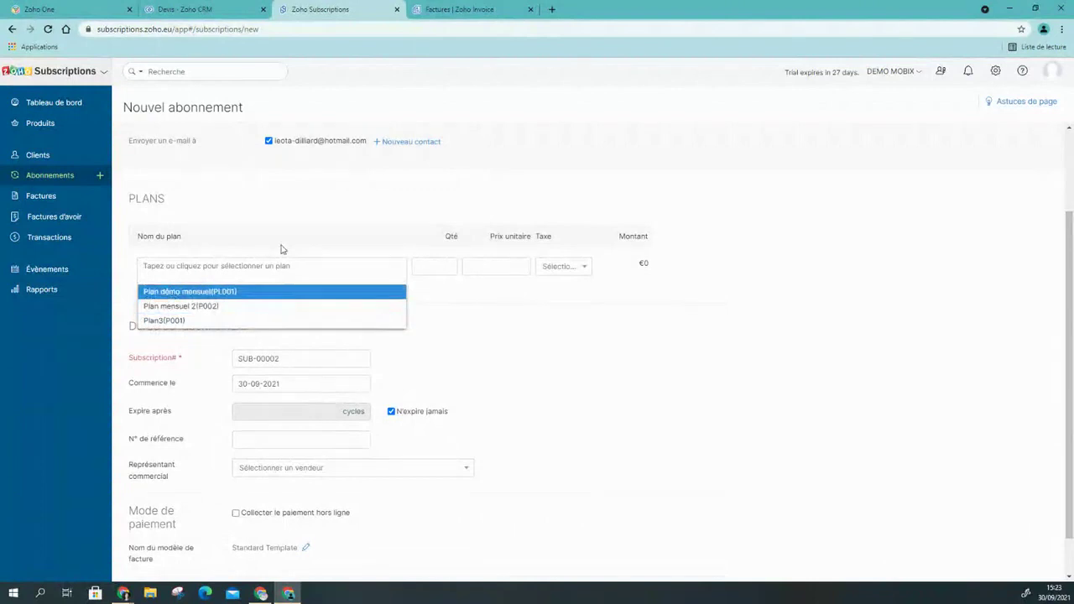
left_click(185, 246)
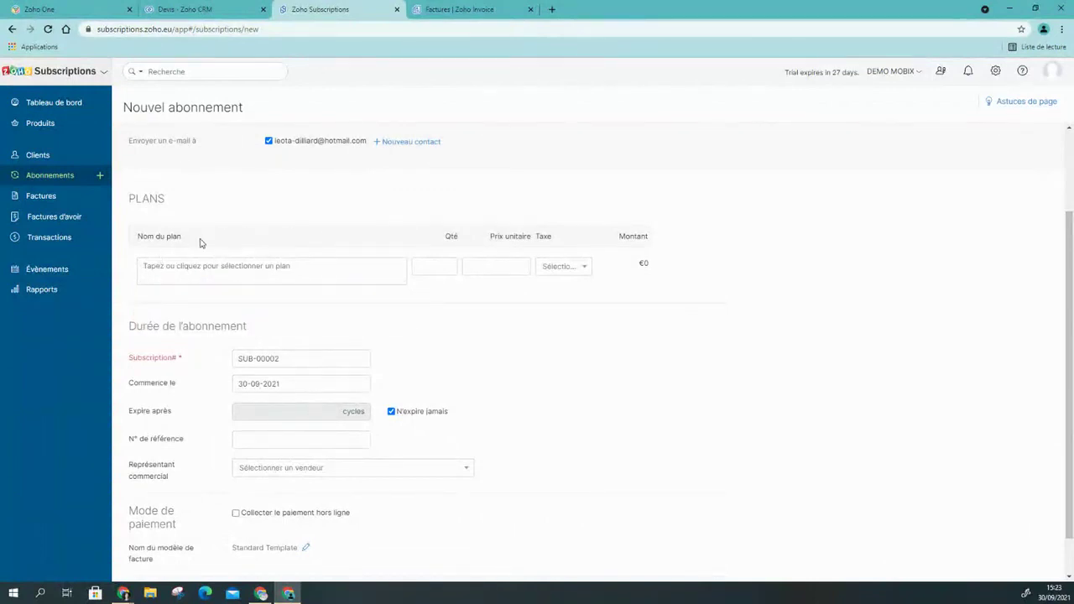
scroll(249, 297, "up", 2)
scroll(209, 319, "down", 2)
left_click(171, 268)
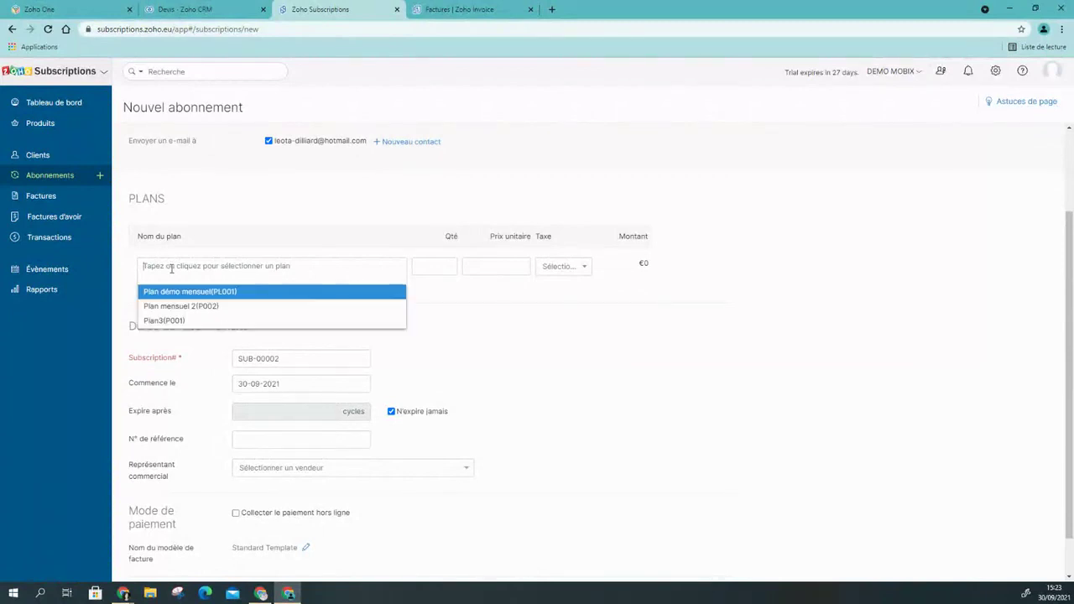
left_click(201, 321)
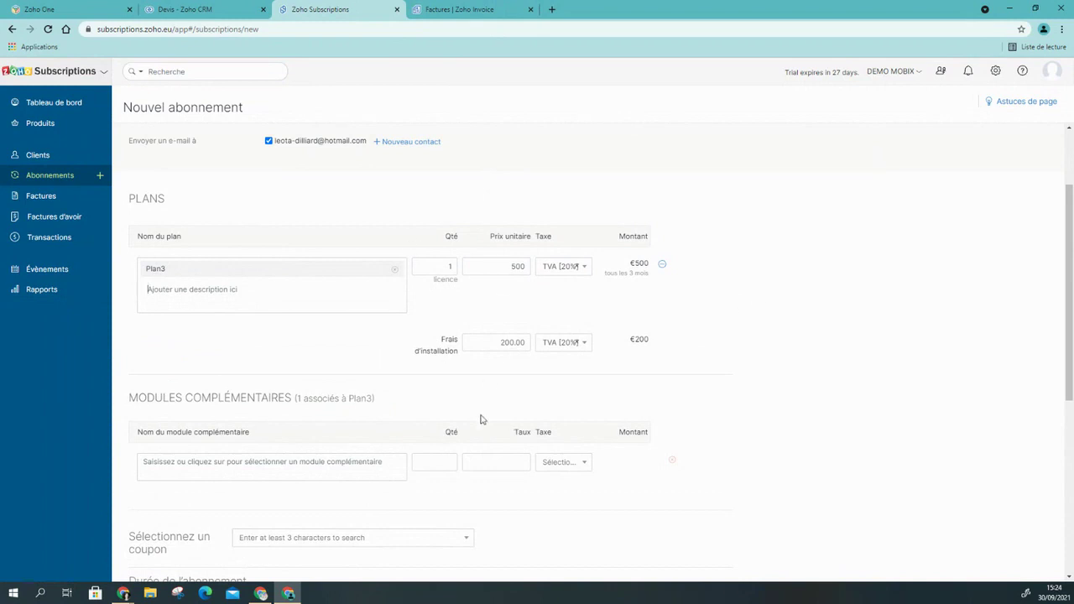
left_click(435, 268)
type("2")
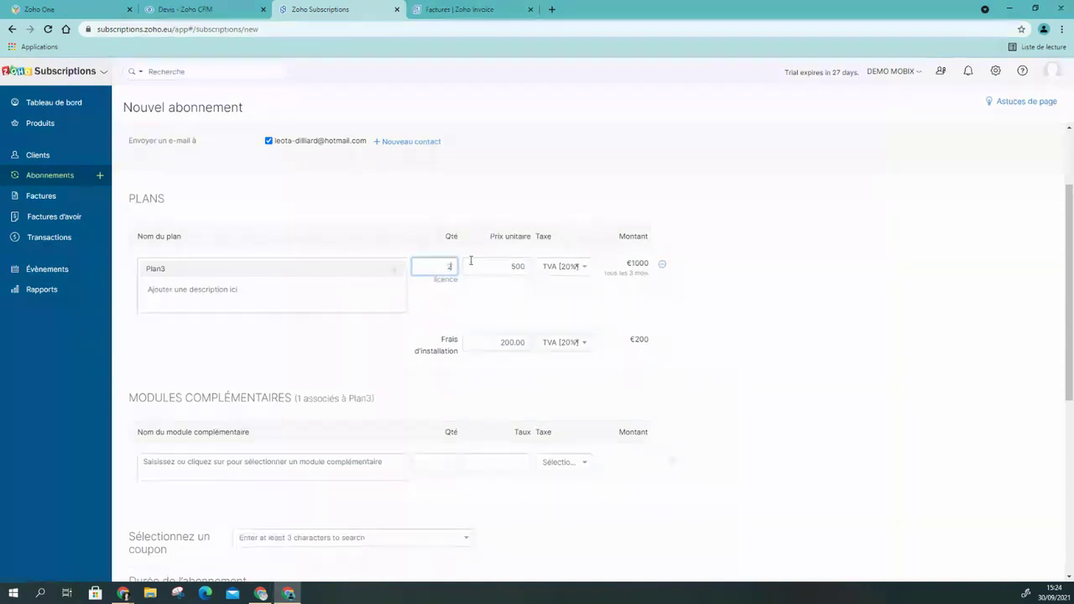
left_click(485, 340)
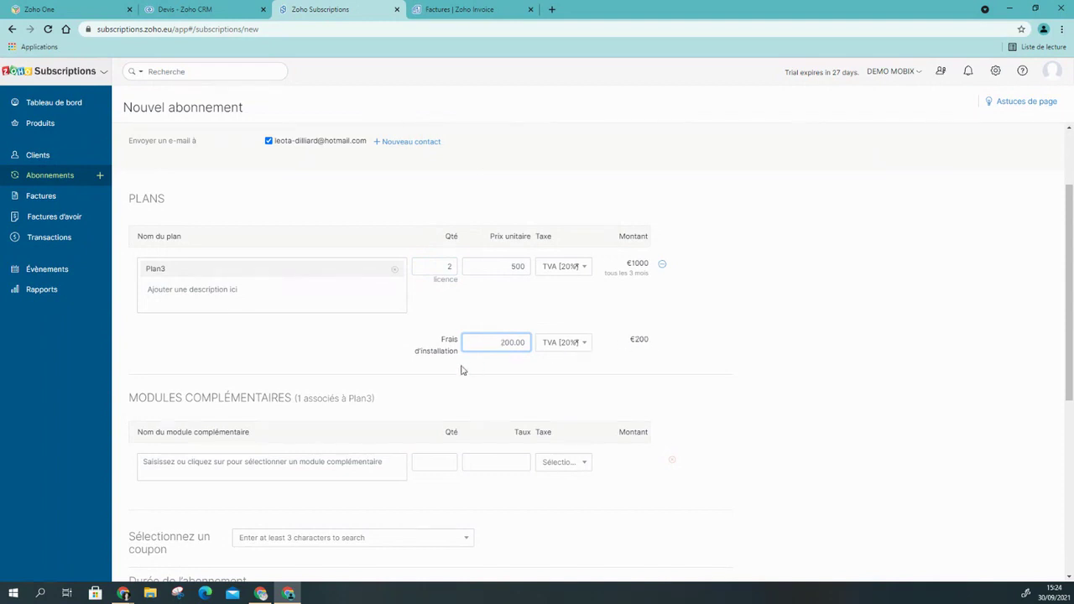
Add the Complément 1 add-on to the subscription and apply the 10% October discount coupon RED10OCT.
scroll(470, 237, "down", 2)
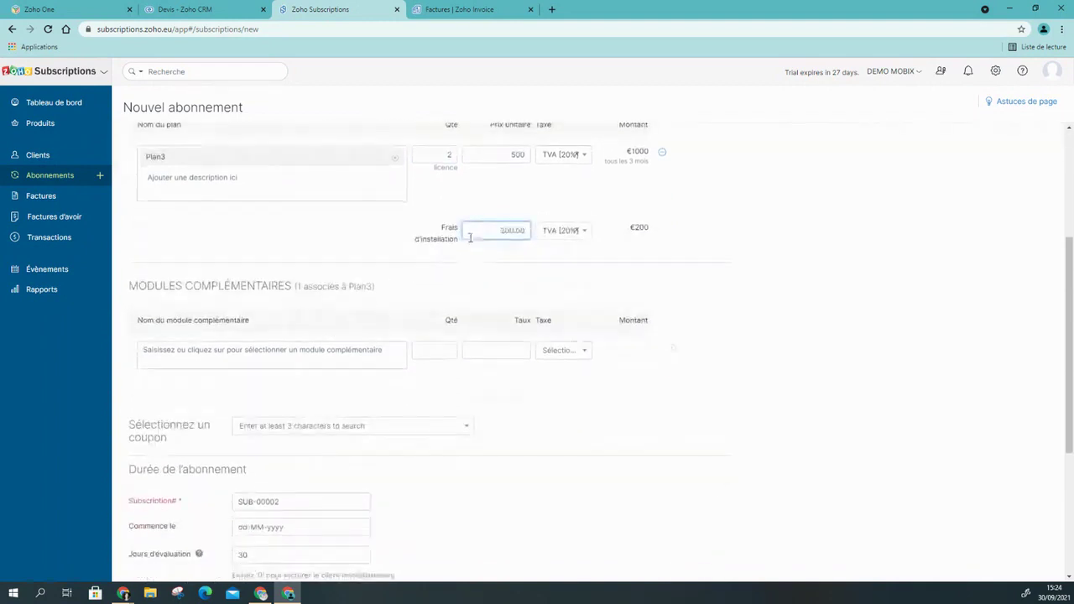
left_click(173, 352)
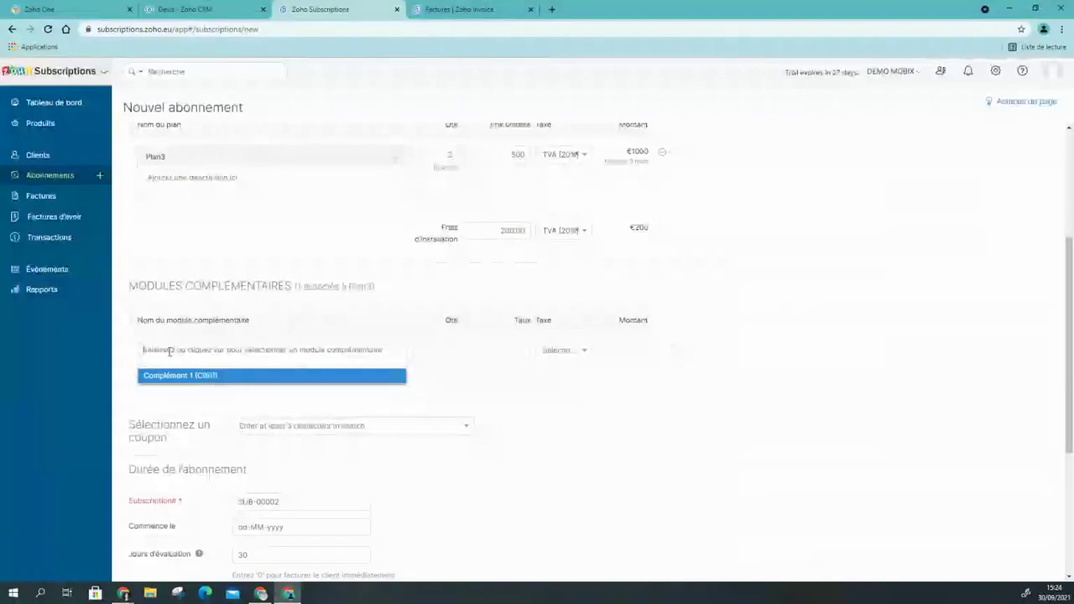
left_click(225, 380)
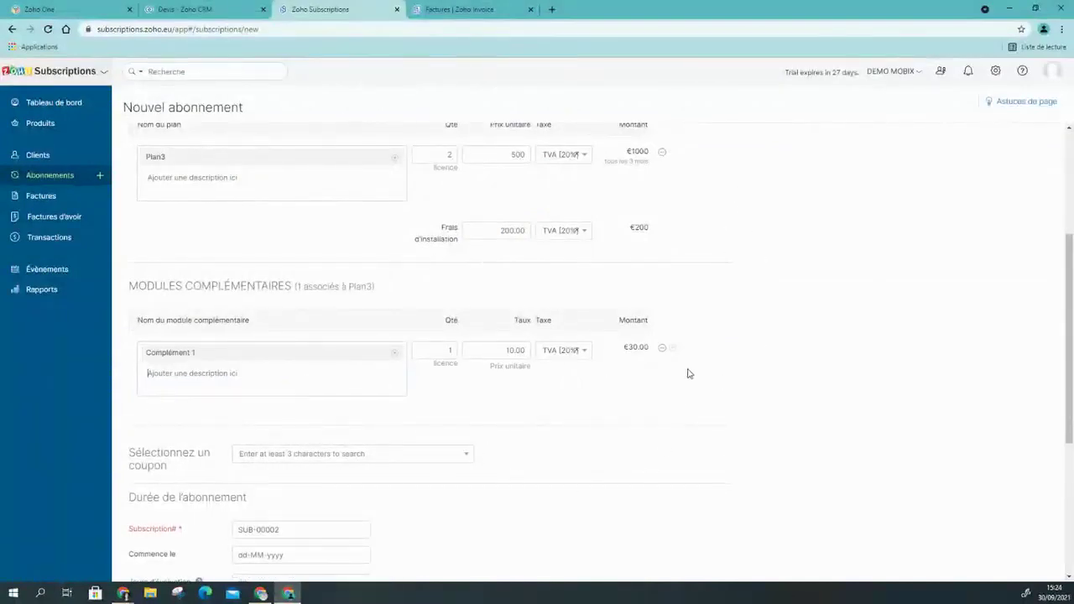
scroll(420, 355, "down", 2)
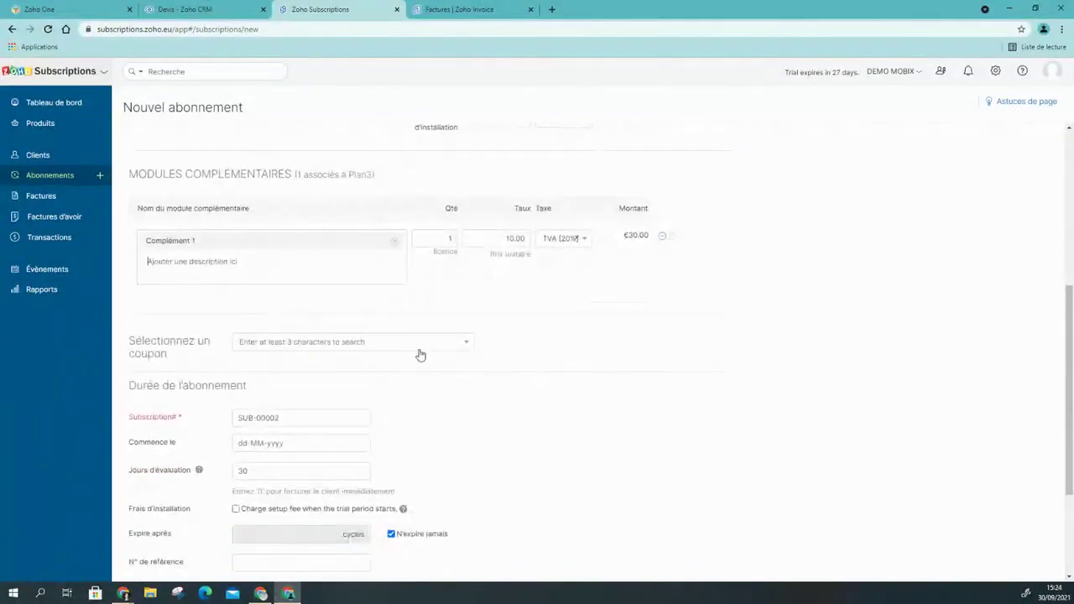
left_click(414, 343)
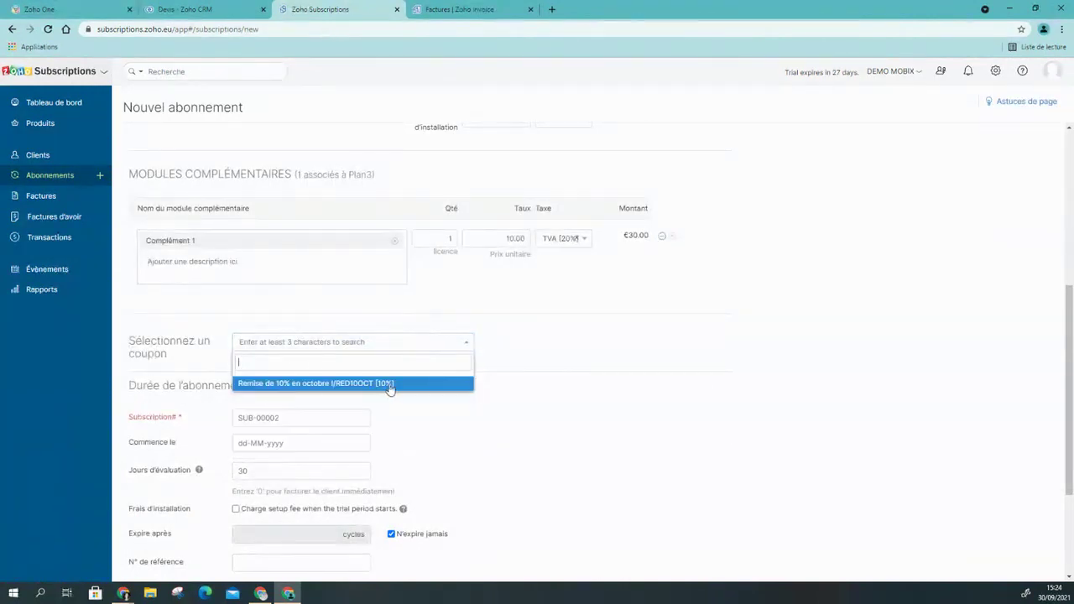
left_click(414, 384)
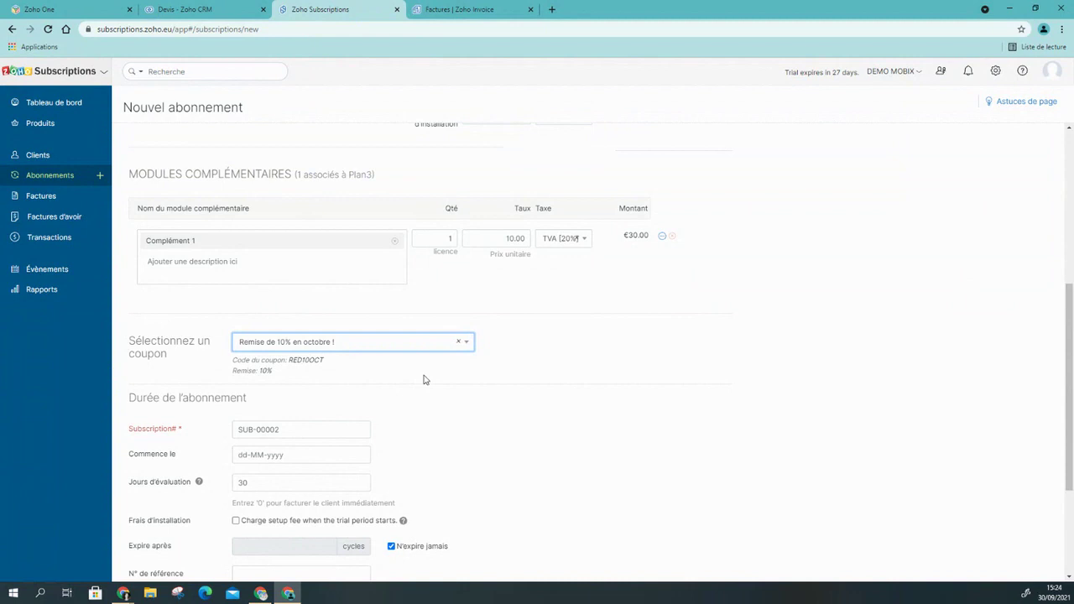
Set the subscription's start date to 30-09-2021.
scroll(806, 250, "down", 2)
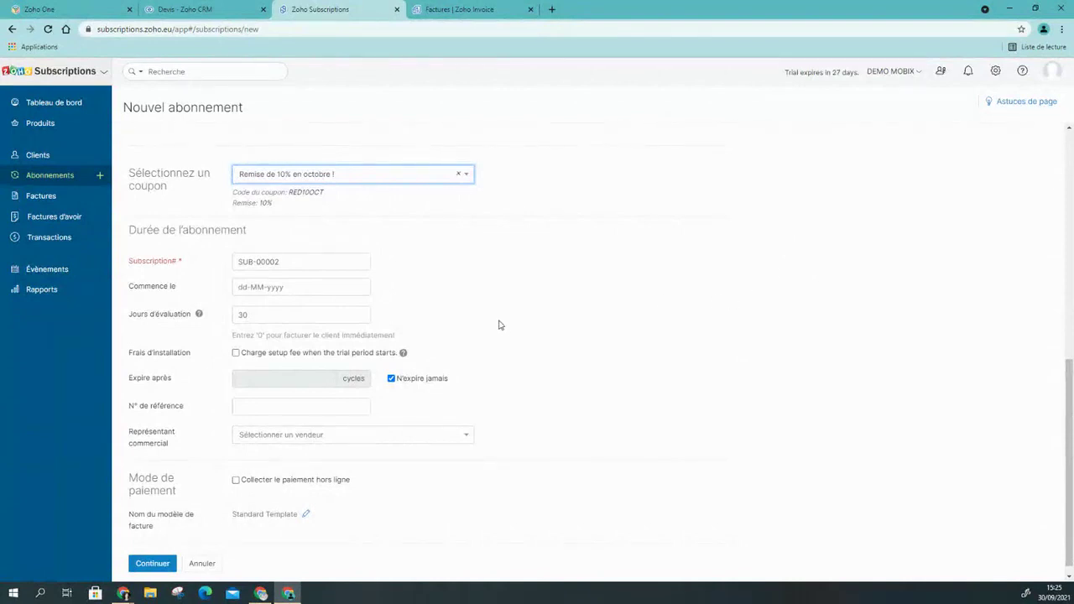
scroll(503, 327, "up", 3)
scroll(557, 376, "down", 2)
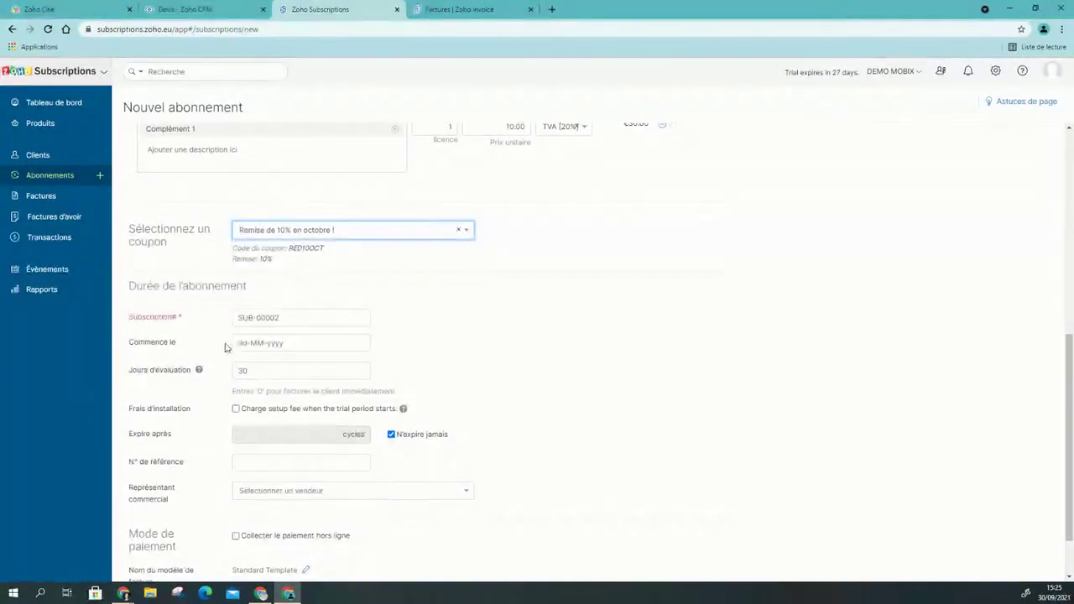
scroll(408, 300, "down", 2)
left_click(293, 273)
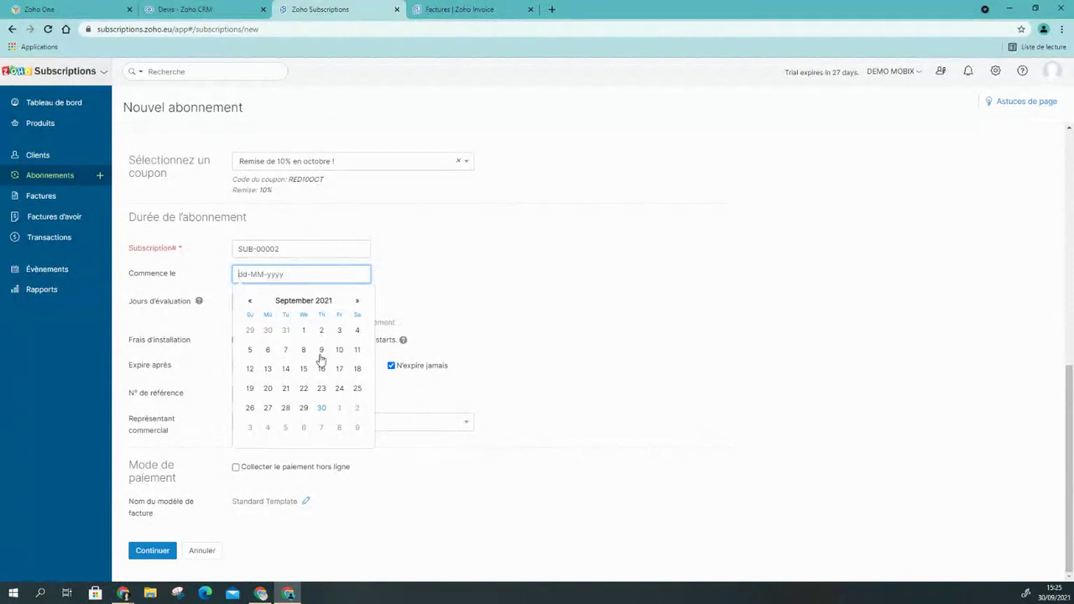
left_click(321, 408)
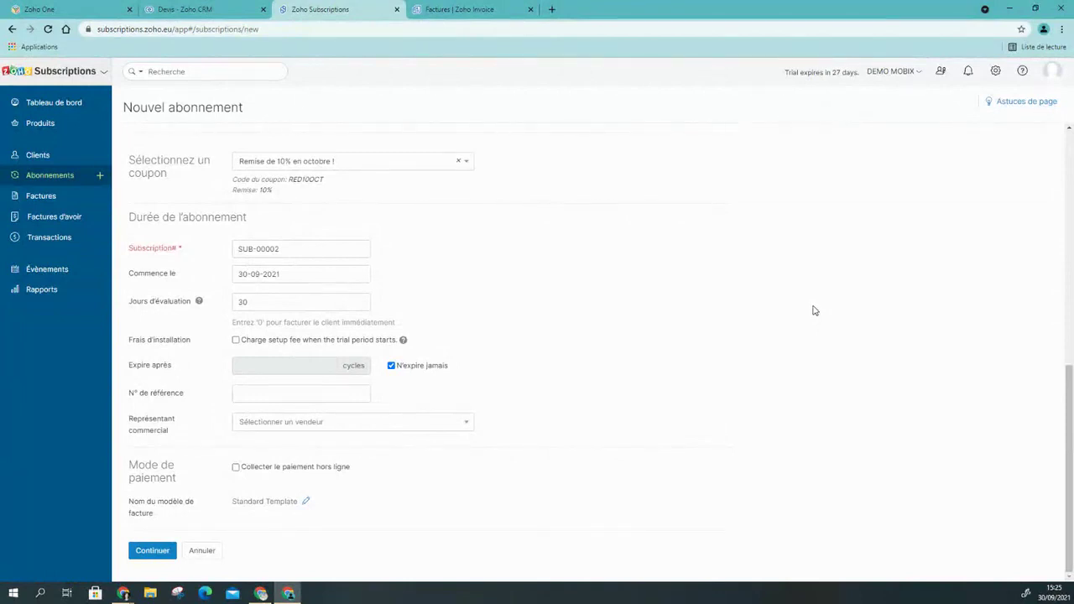
left_click(342, 276)
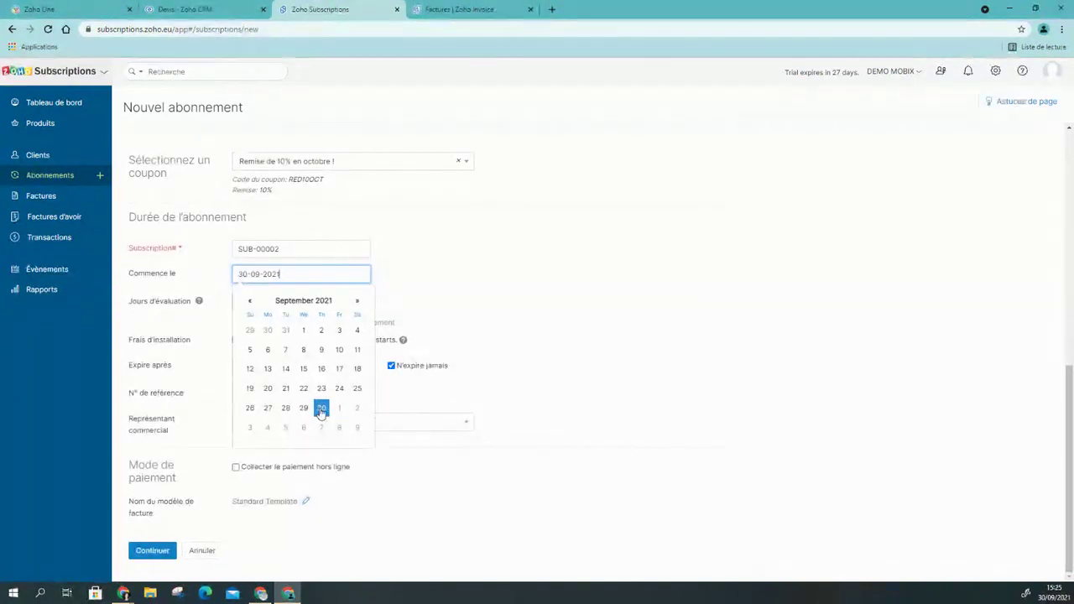
left_click(730, 269)
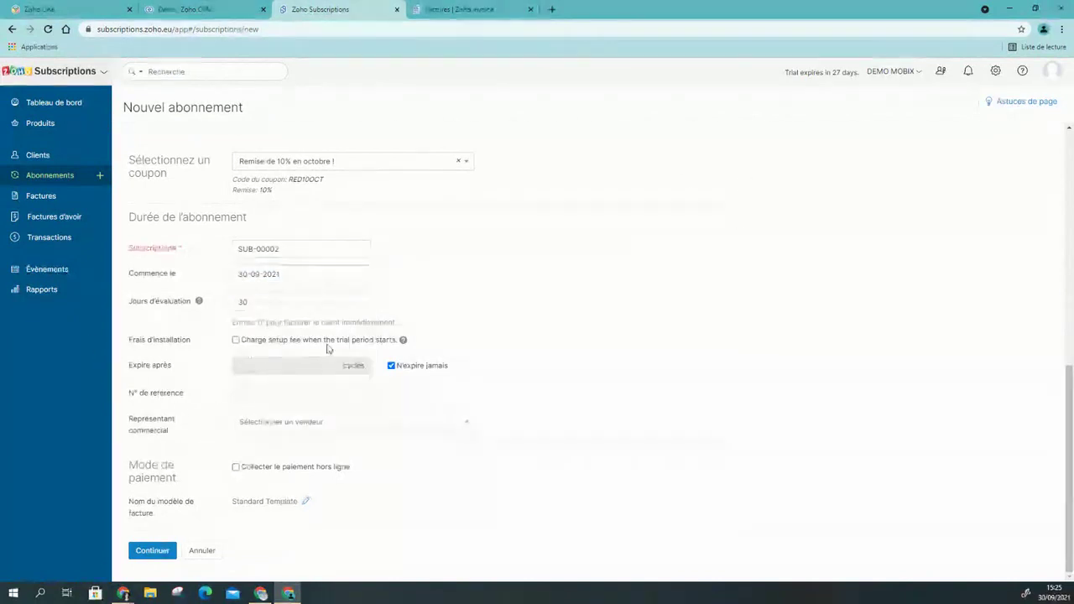
Make the subscription expire after 12 cycles with offline payment collection enabled, and continue to its overview.
left_click(391, 367)
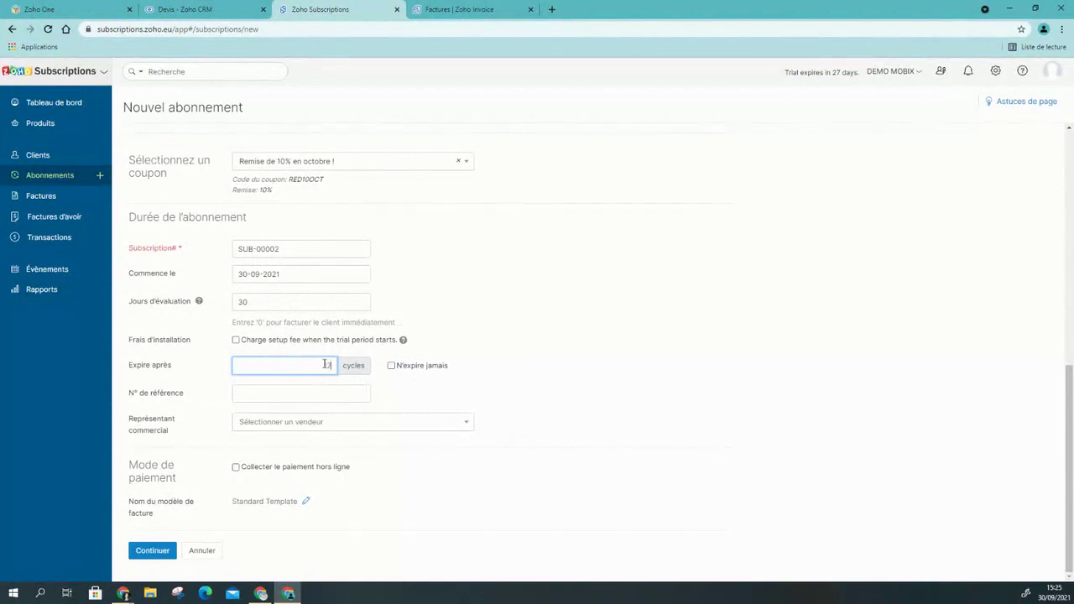
left_click(568, 377)
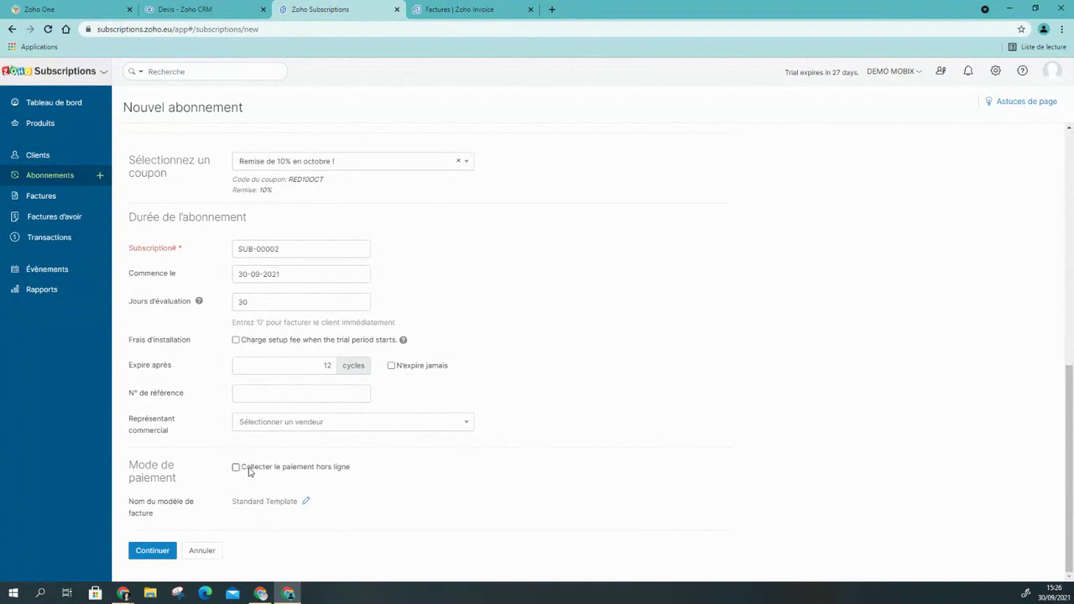
left_click(247, 471)
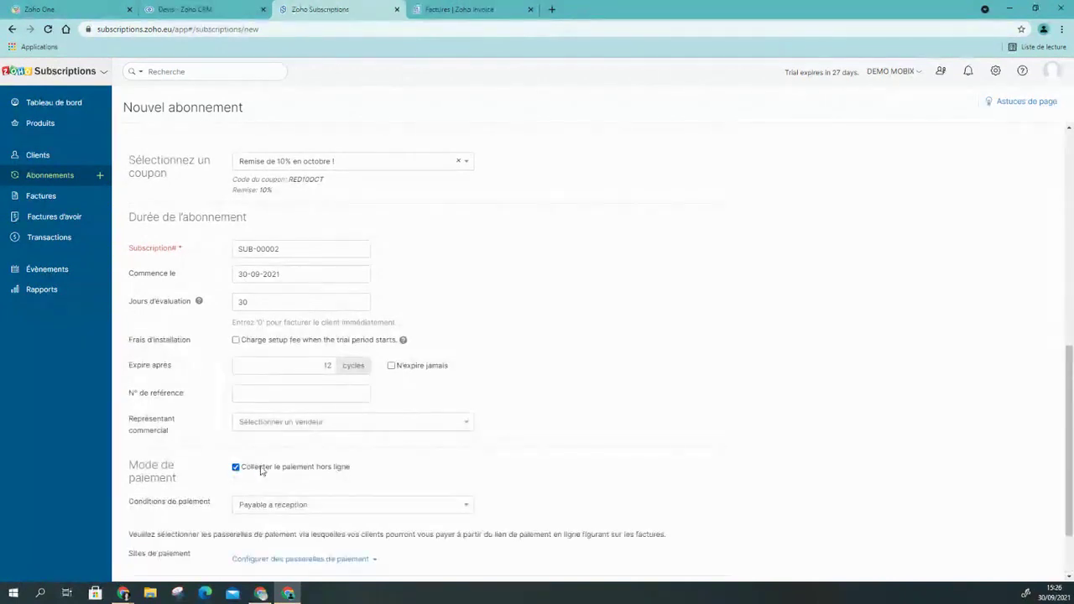
scroll(379, 395, "down", 1)
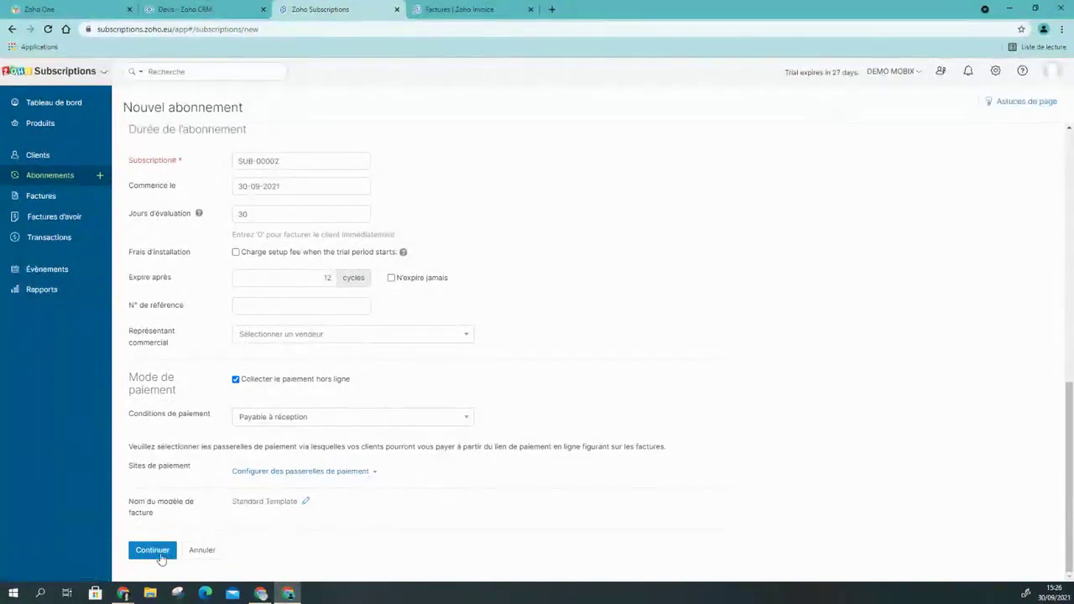
left_click(153, 547)
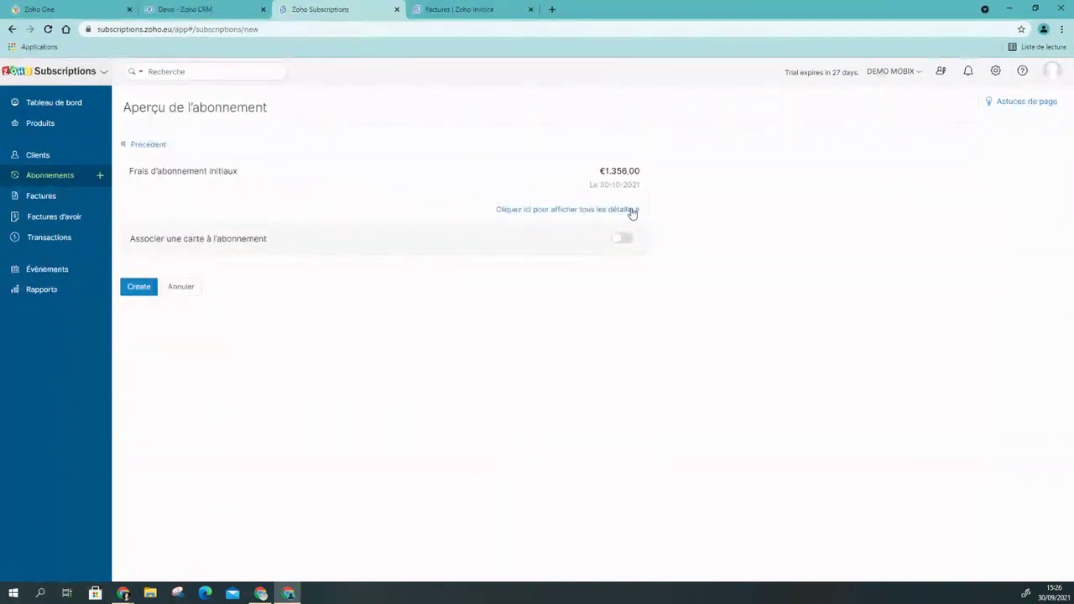
Examine the credit card fields for associating a card with the subscription, leaving the card option off.
left_click(250, 244)
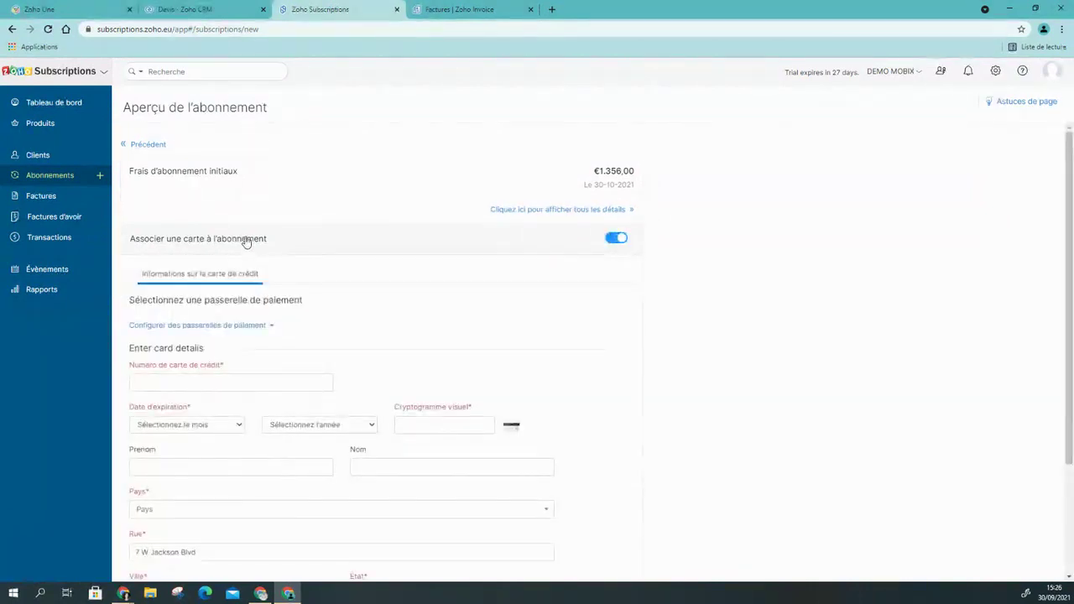
scroll(395, 420, "down", 2)
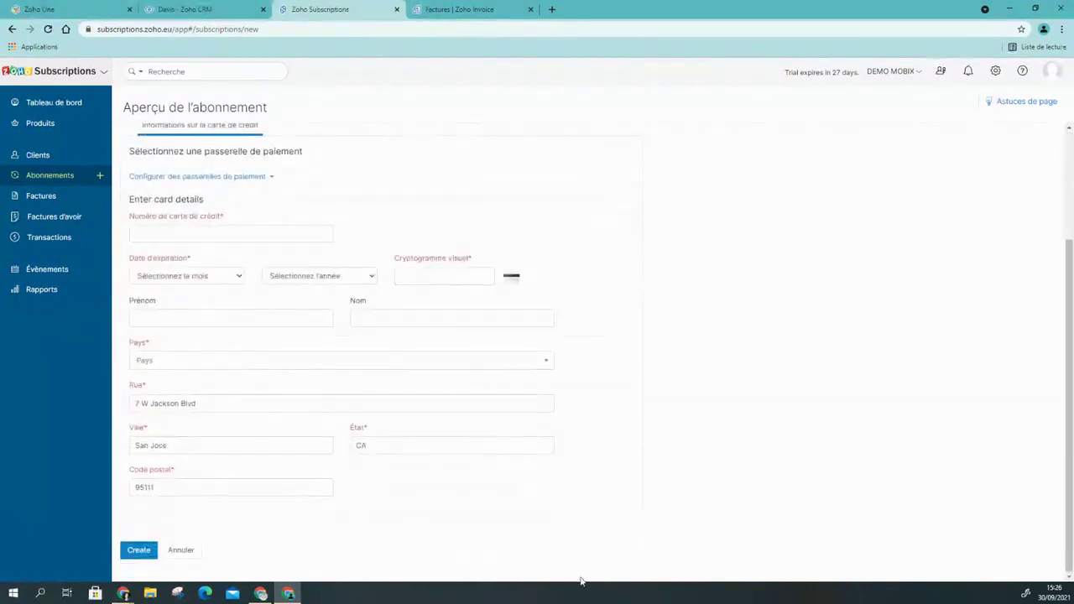
scroll(393, 331, "up", 2)
scroll(372, 341, "down", 1)
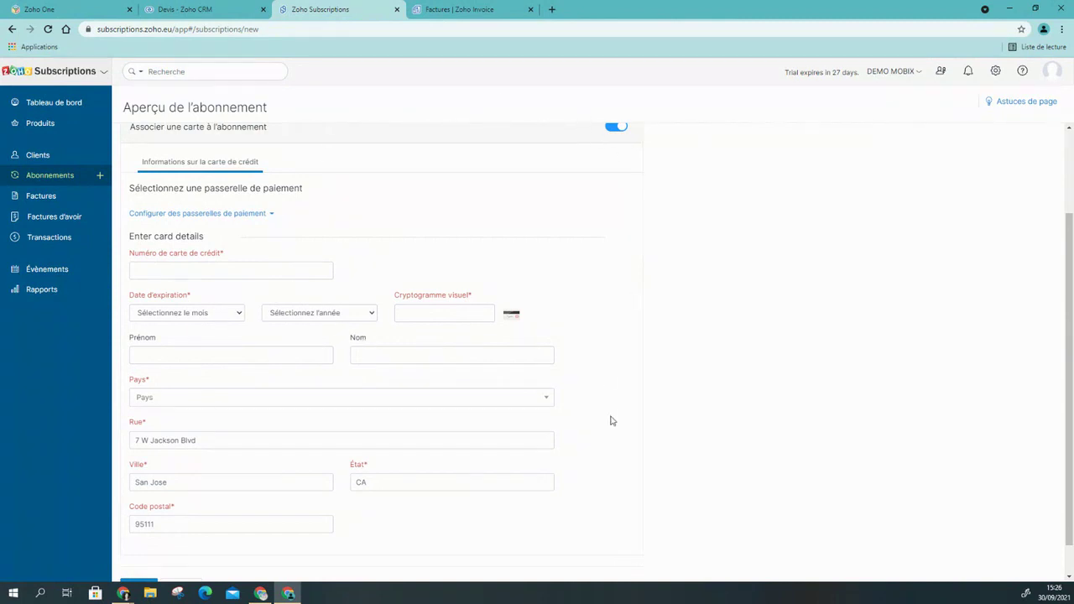
scroll(590, 262, "up", 1)
left_click(612, 240)
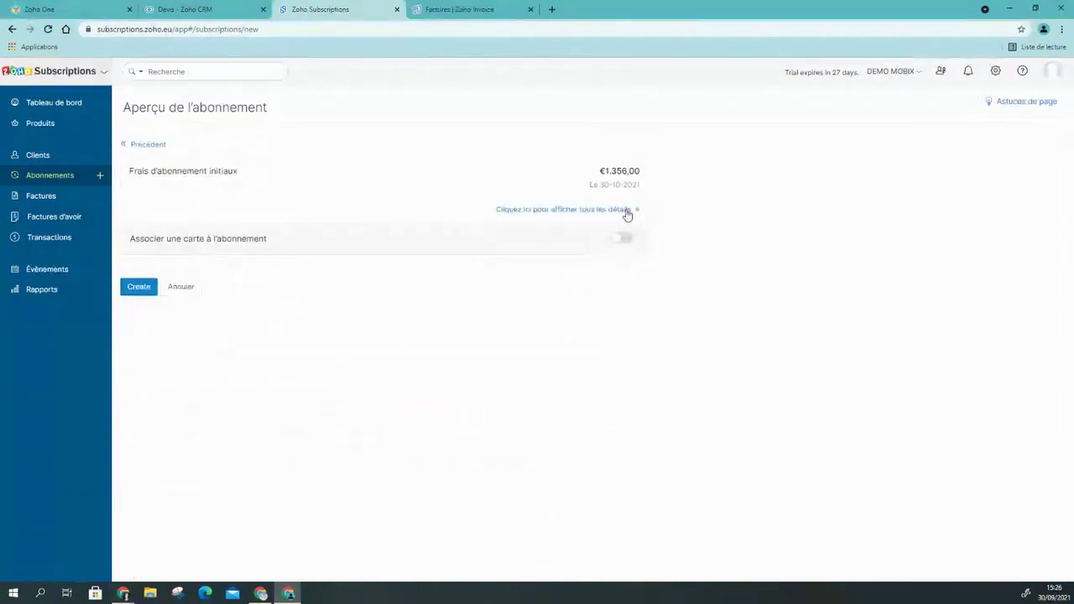
Review the breakdown of the initial subscription fees and create the subscription.
left_click(629, 211)
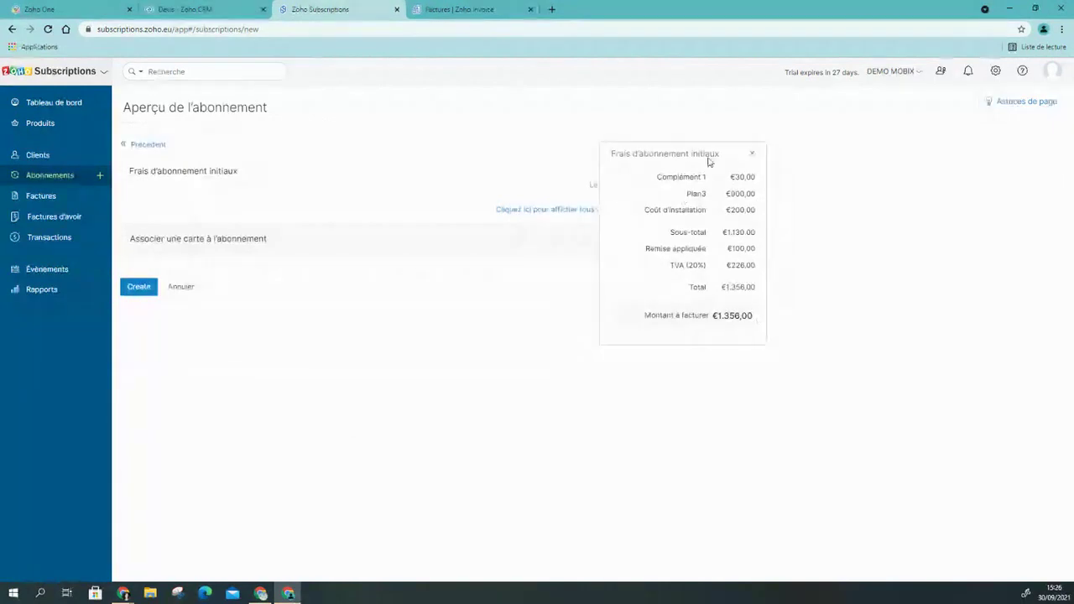
left_click(753, 157)
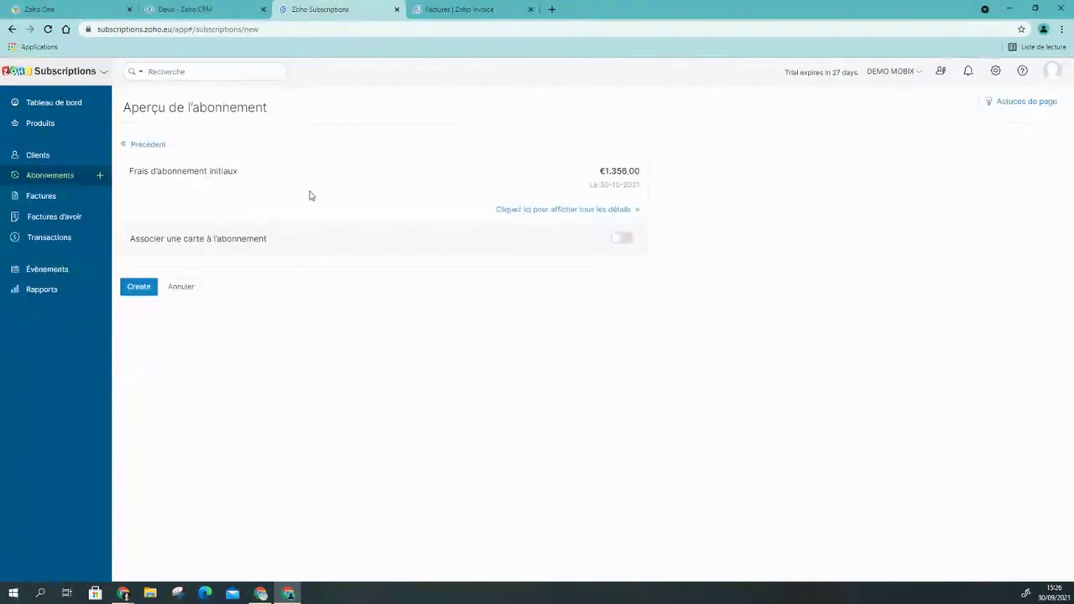
left_click(134, 289)
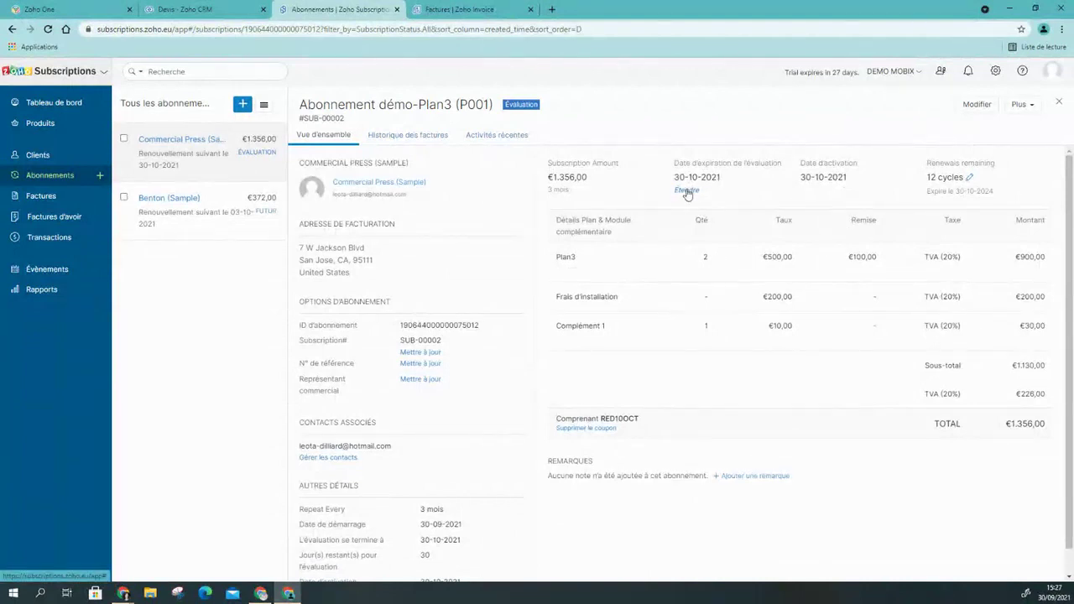
Check the invoice history of the new Commercial Press subscription.
left_click(420, 137)
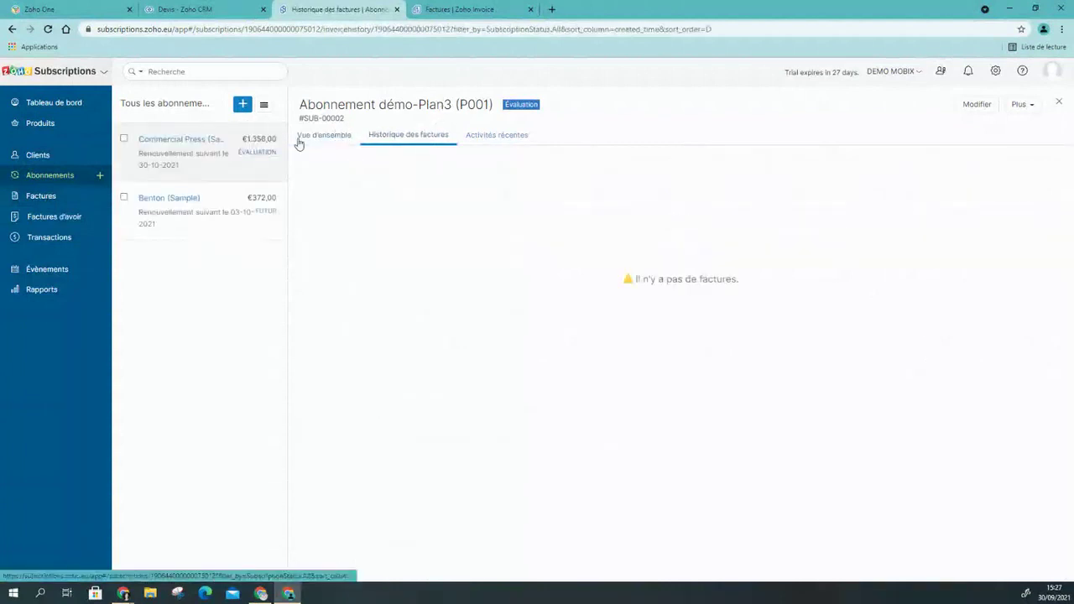
Review the Commercial Press subscription's overview, including its activation date and remaining trial days, and return to the subscription list.
left_click(342, 136)
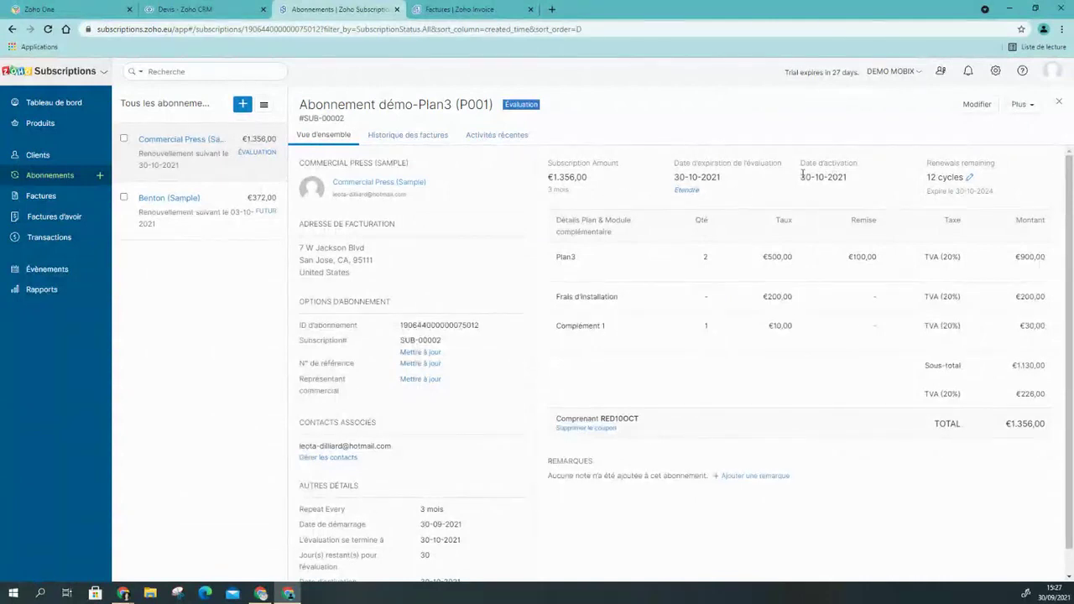
left_click_drag(801, 176, 849, 179)
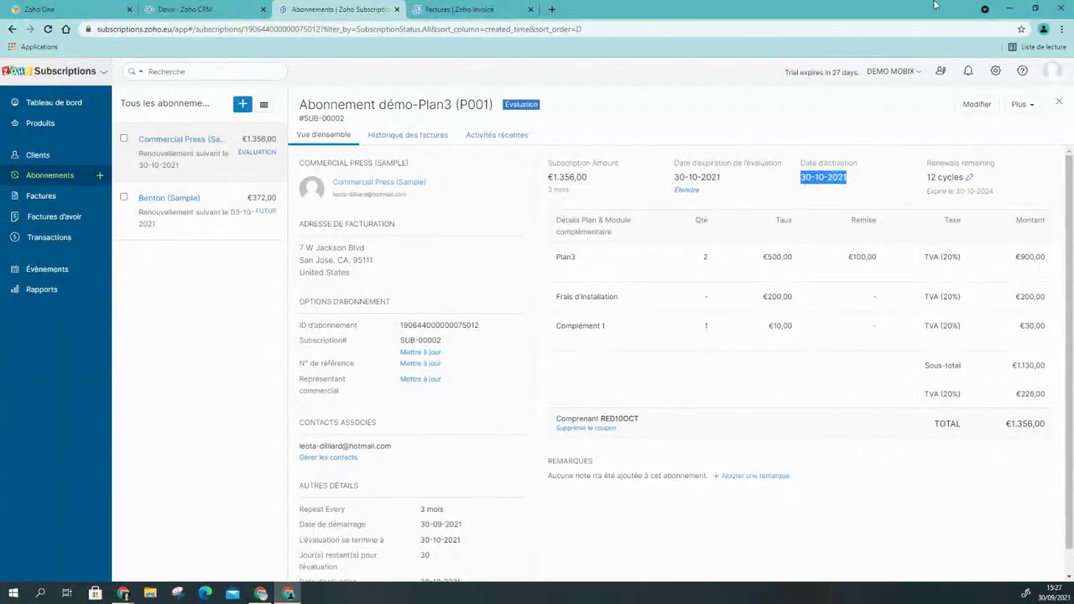
left_click(1060, 101)
left_click(558, 164)
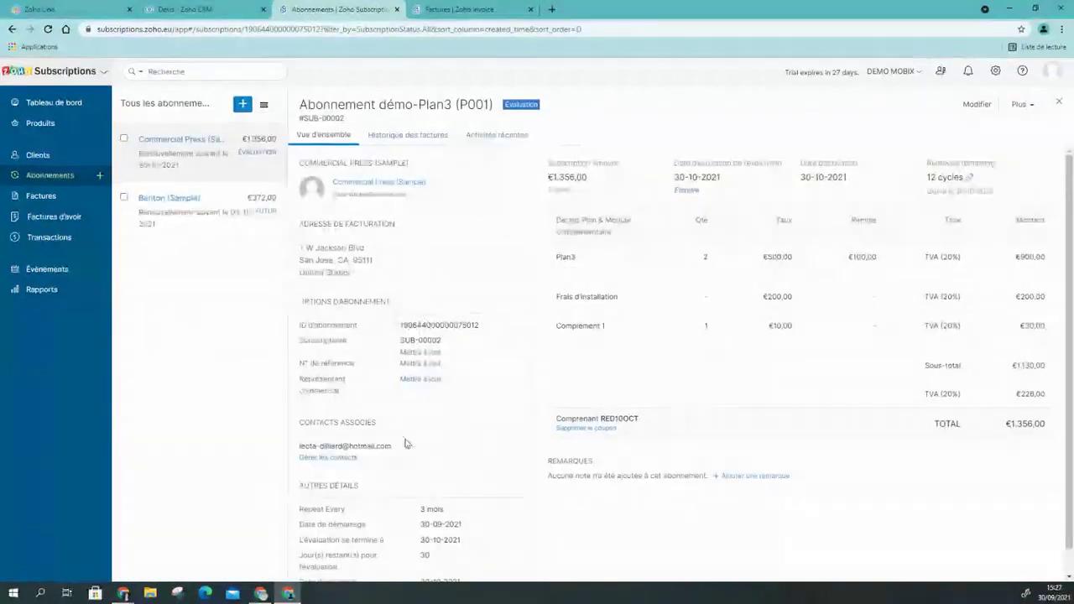
scroll(405, 443, "down", 1)
left_click_drag(441, 530, 402, 537)
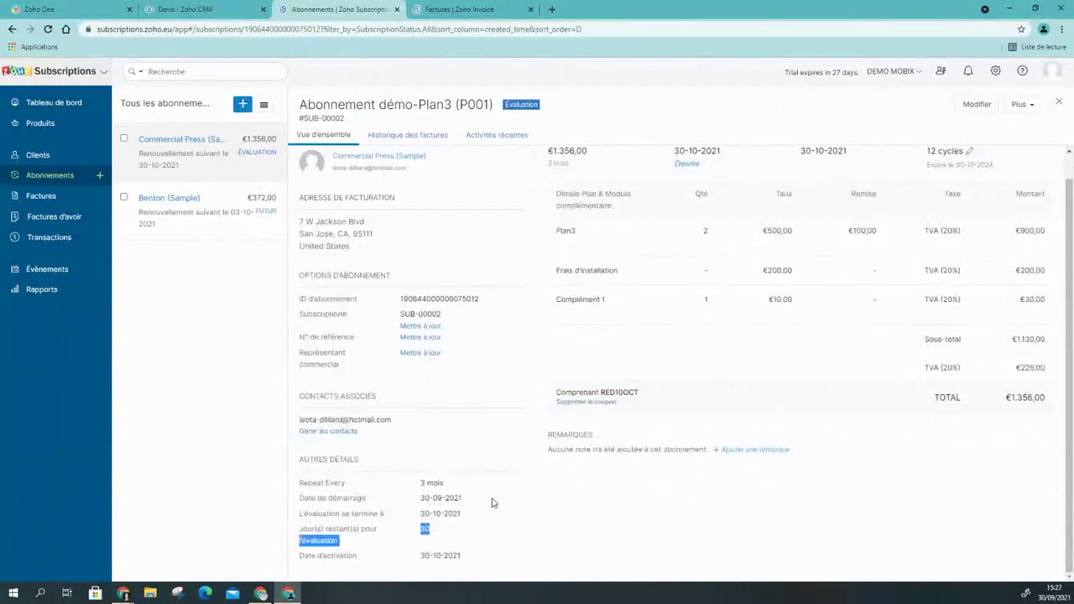
mouse_move(671, 295)
left_click(447, 529)
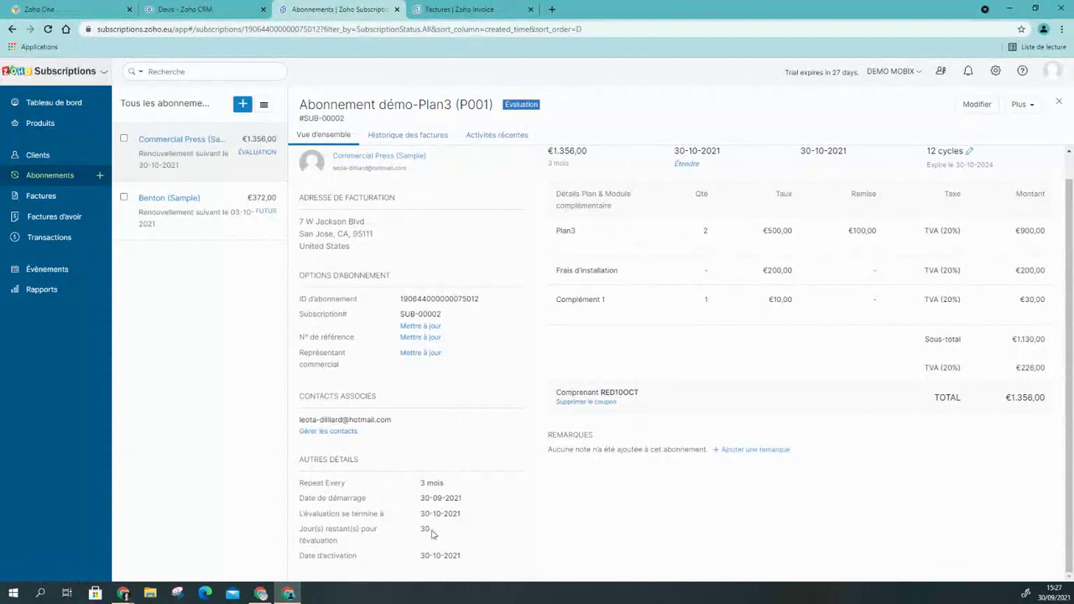
scroll(833, 478, "up", 1)
scroll(835, 474, "up", 1)
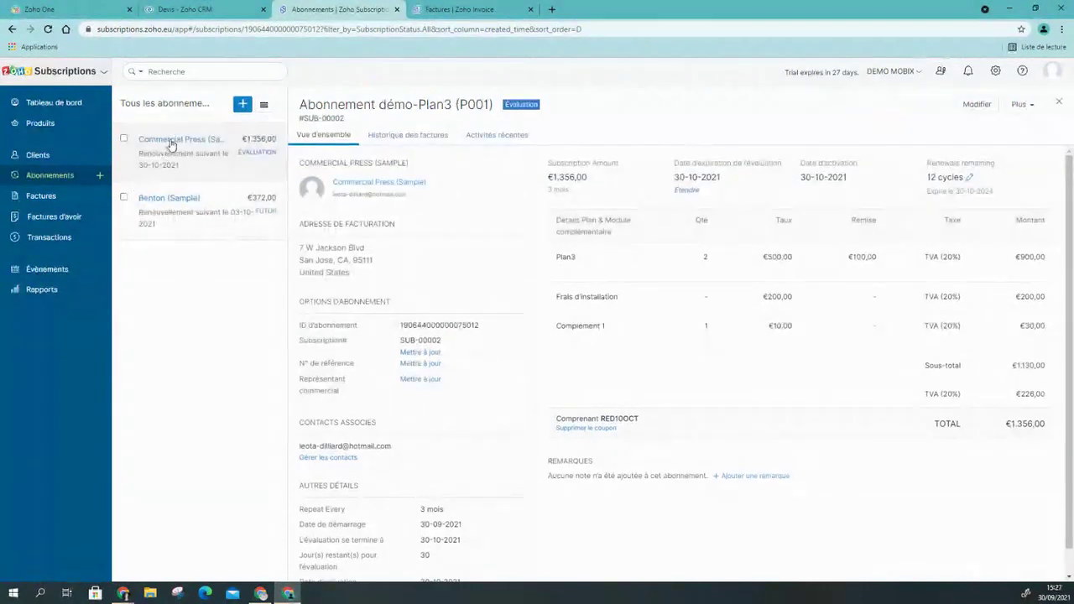
left_click(199, 216)
left_click(1058, 103)
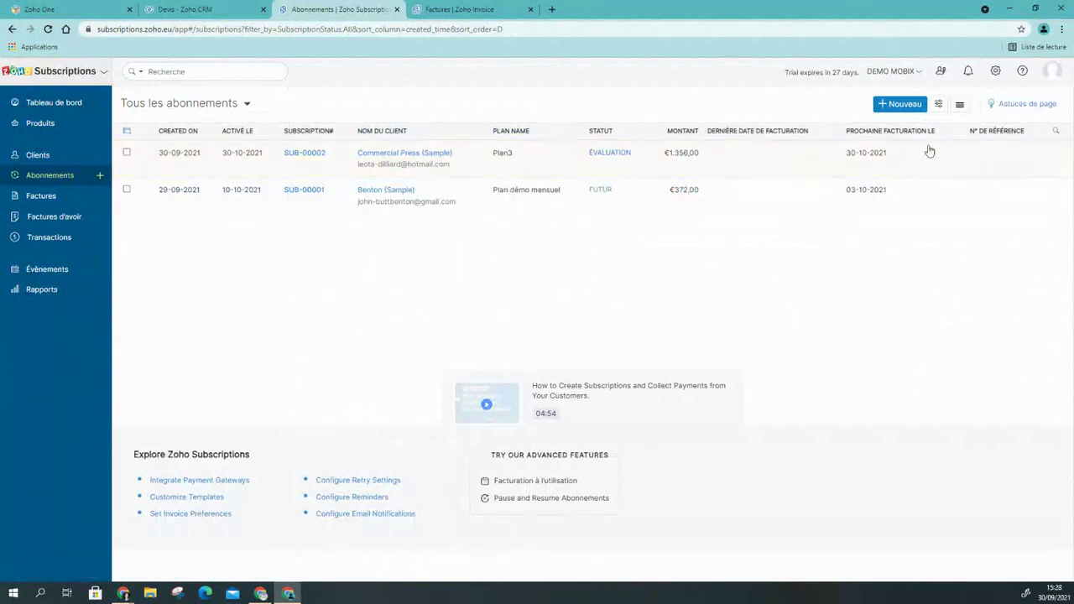
Examine the offline payment collection options in a new subscription form for Commercial Press (Sample) and leave without creating a subscription.
left_click(899, 103)
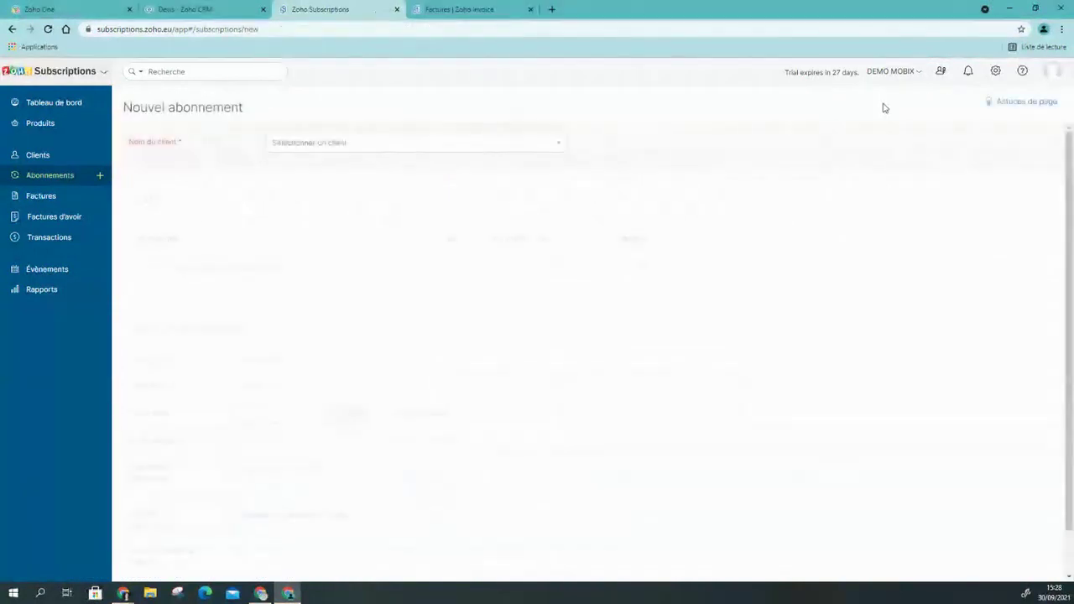
left_click(362, 147)
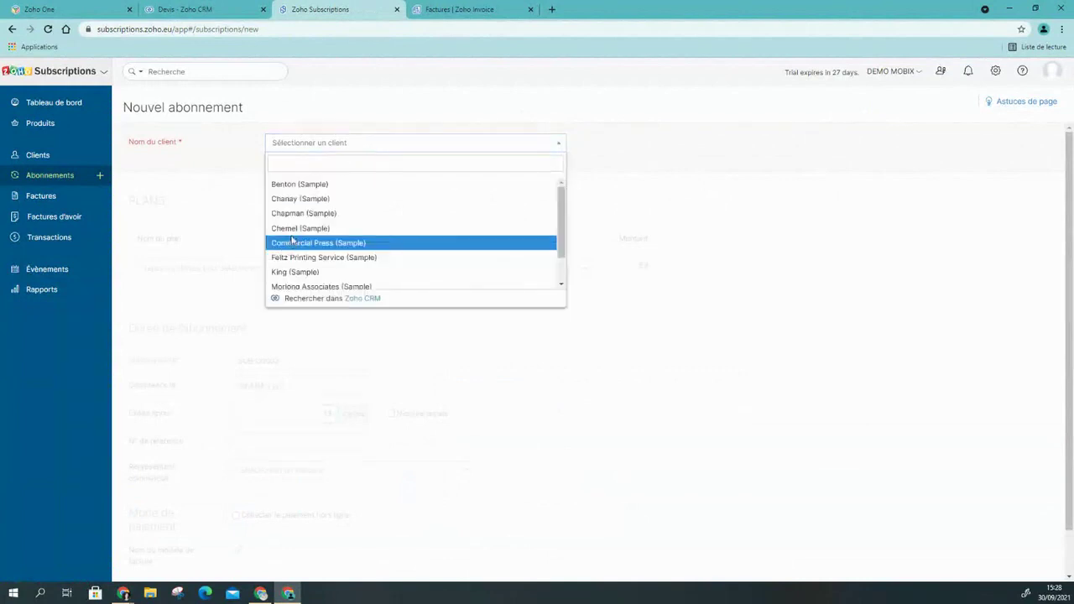
left_click(286, 244)
scroll(619, 367, "down", 2)
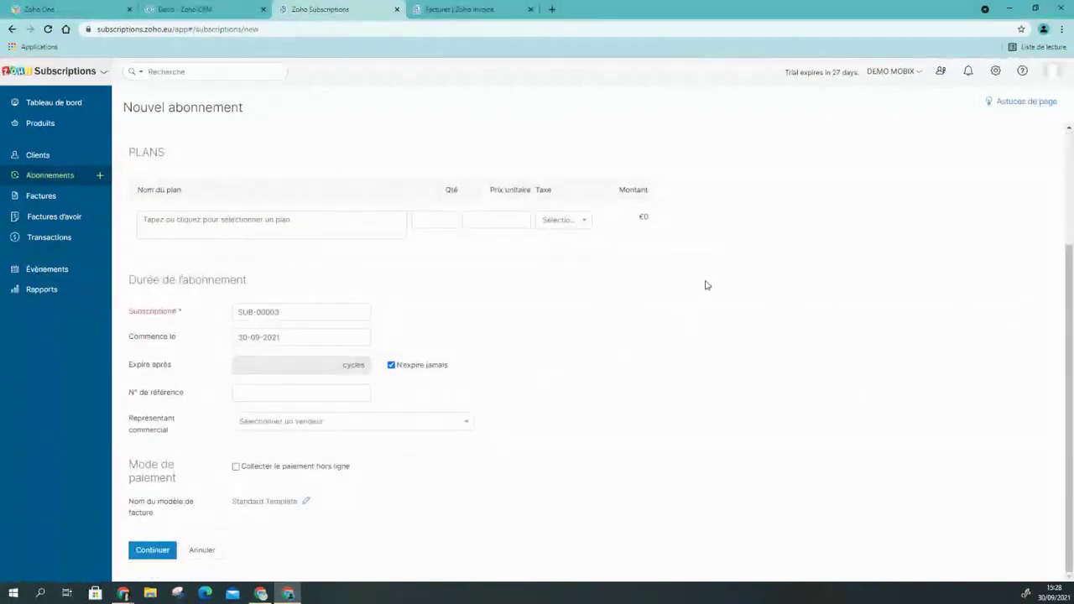
left_click(239, 468)
scroll(309, 544, "down", 1)
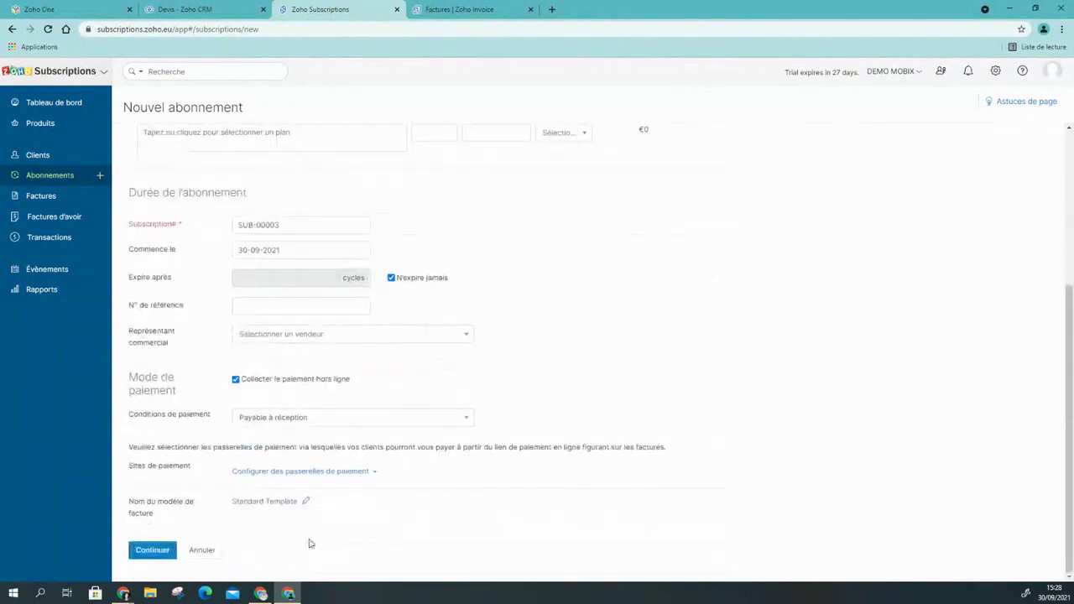
scroll(395, 462, "up", 3)
scroll(162, 560, "down", 3)
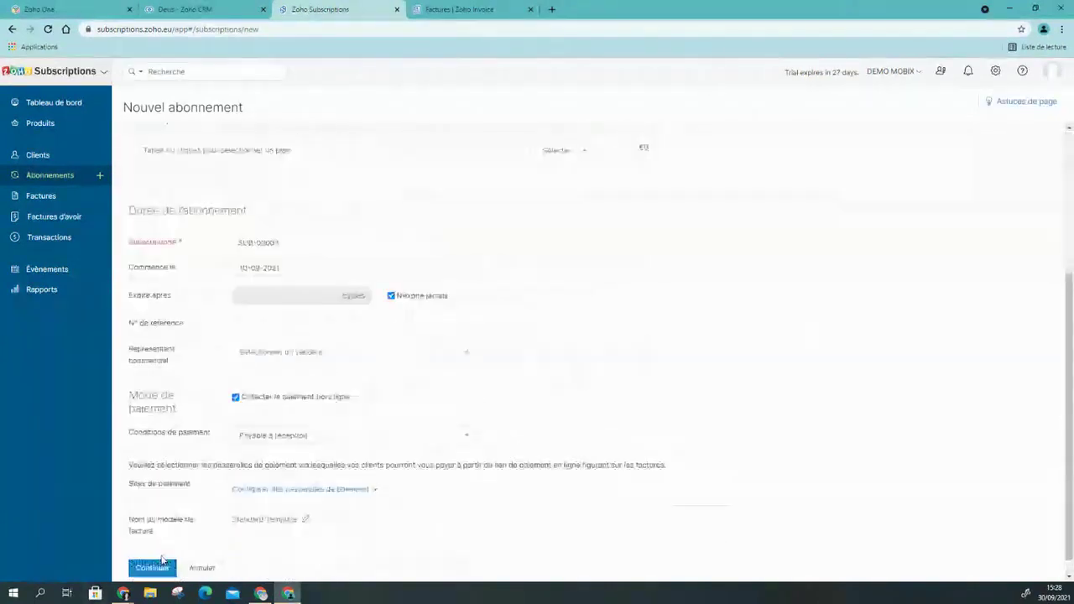
left_click(162, 562)
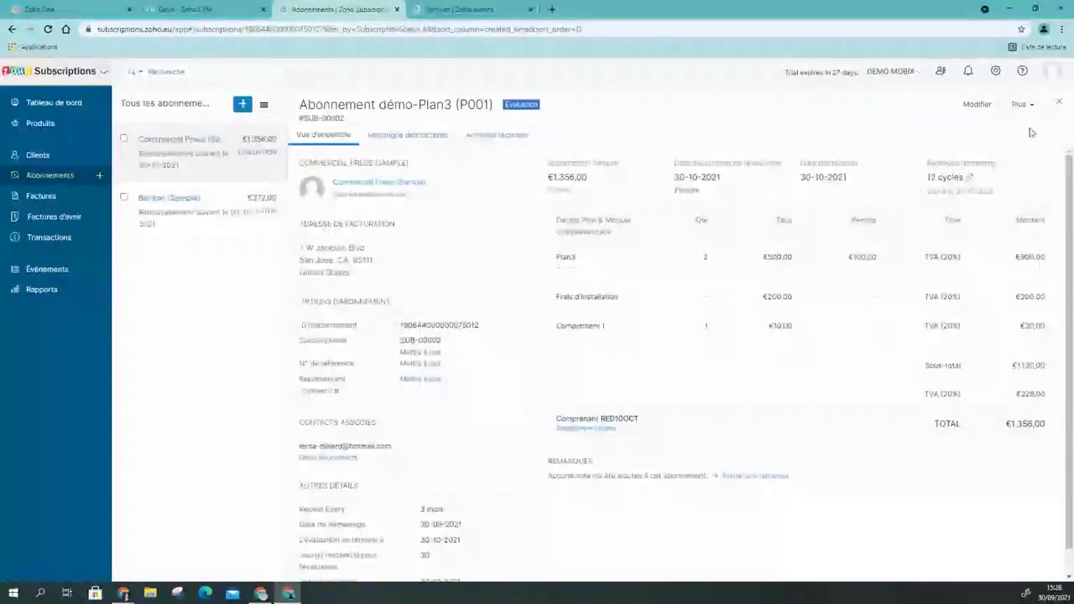
Examine the additional actions available for the Commercial Press subscription, including usage billing, and check the invoice list.
left_click(1020, 104)
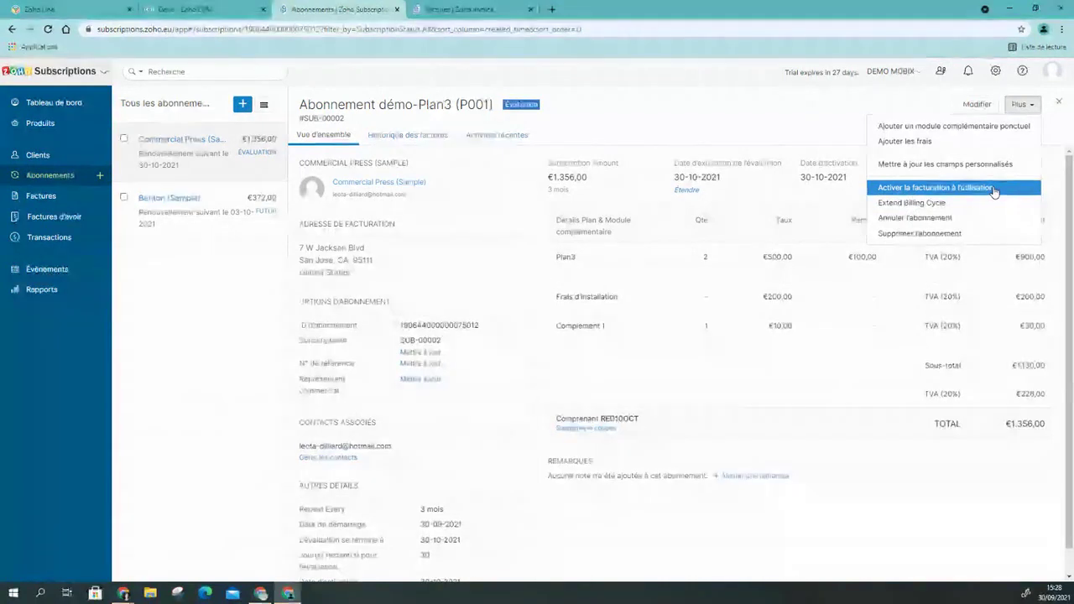
left_click(994, 188)
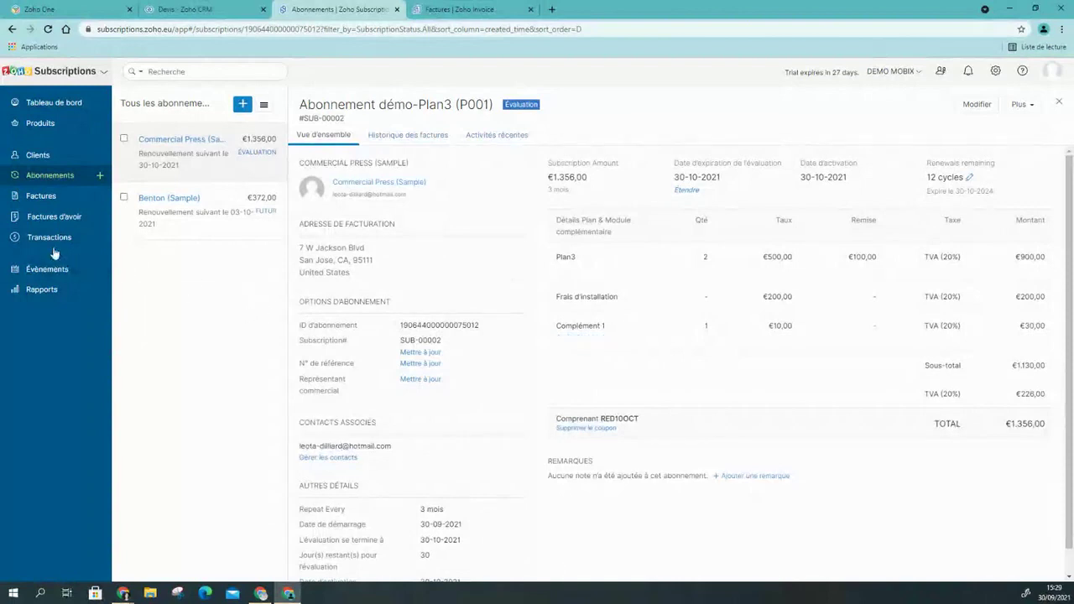
left_click(36, 198)
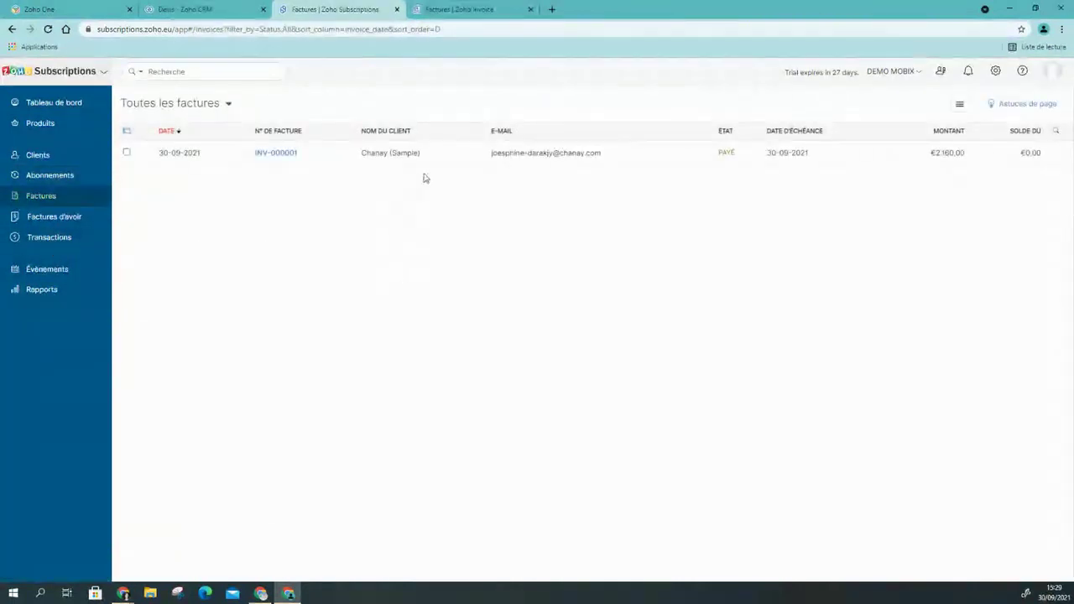
Compare the start and activation dates of the Benton (Sample) and Commercial Press (Sample) subscriptions.
left_click(46, 176)
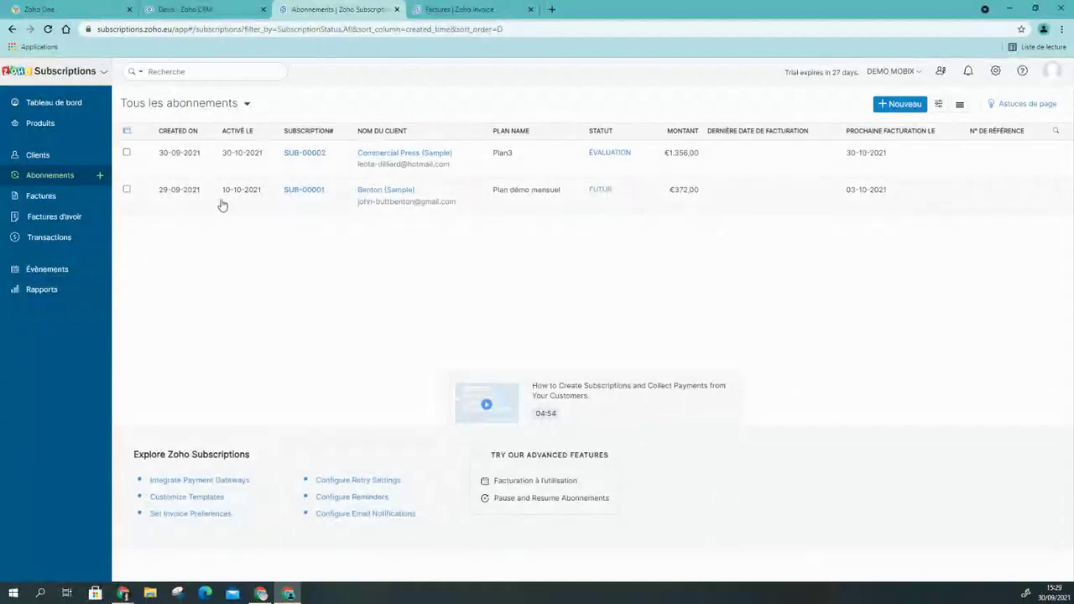
double_click(889, 194)
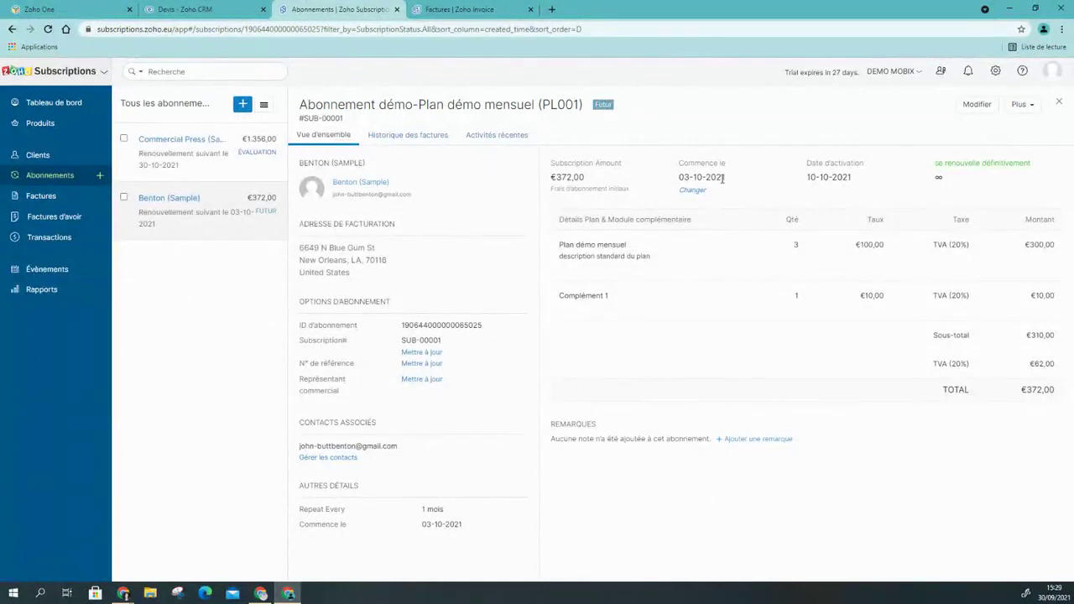
left_click(173, 170)
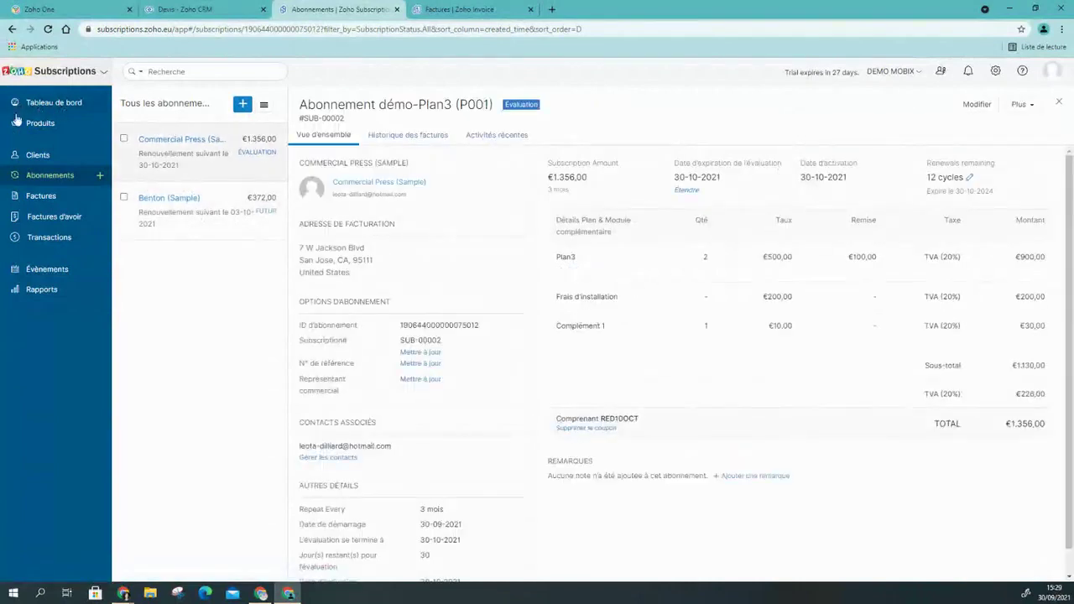
left_click(62, 177)
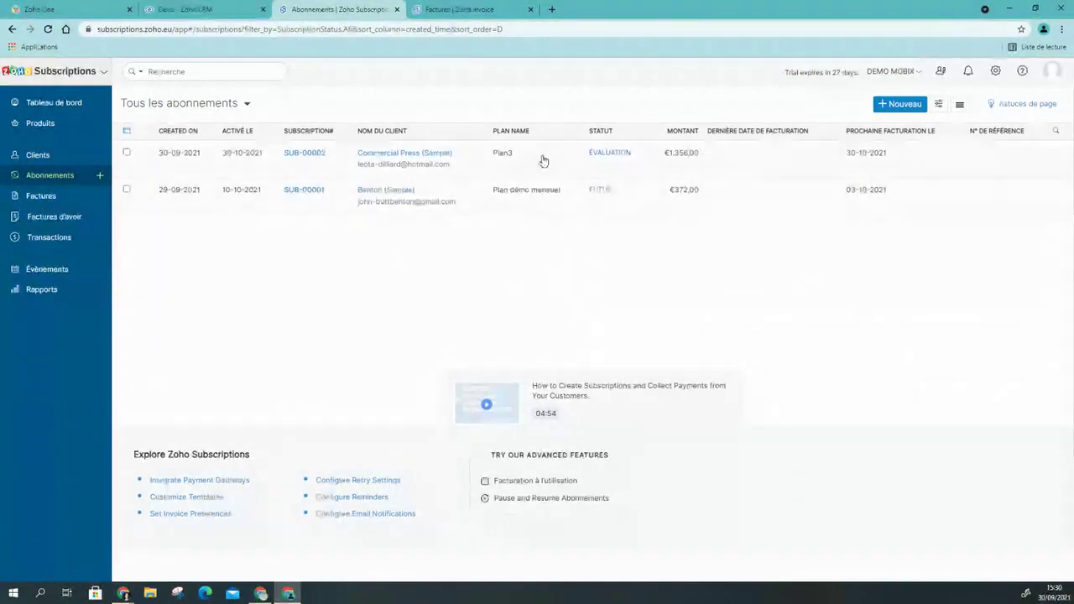
Examine the cancellation options for the Benton (Sample) subscription and close them without cancelling it.
left_click(856, 189)
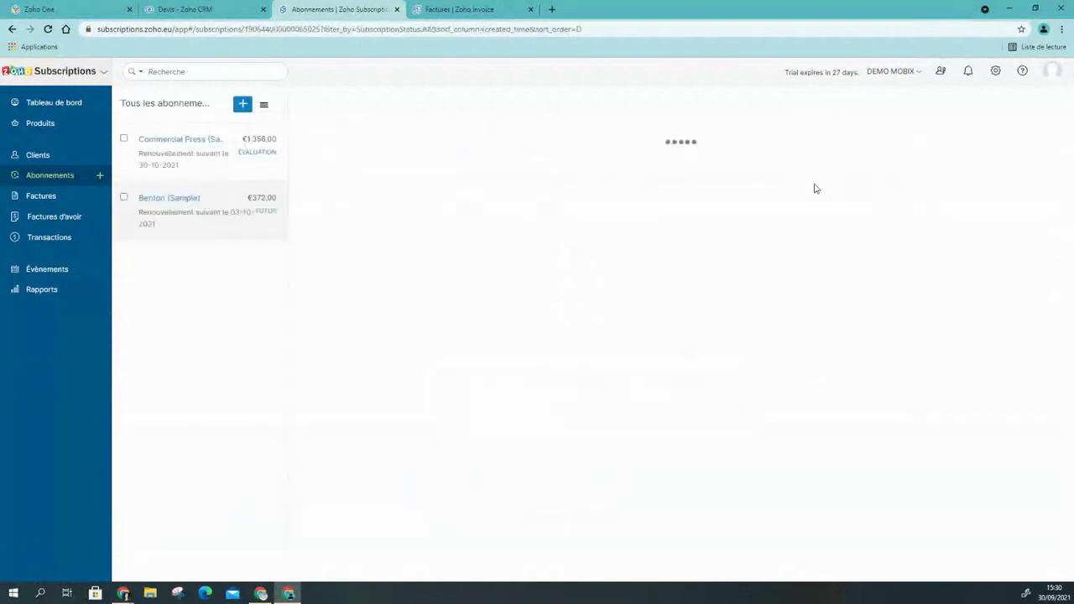
left_click(1023, 106)
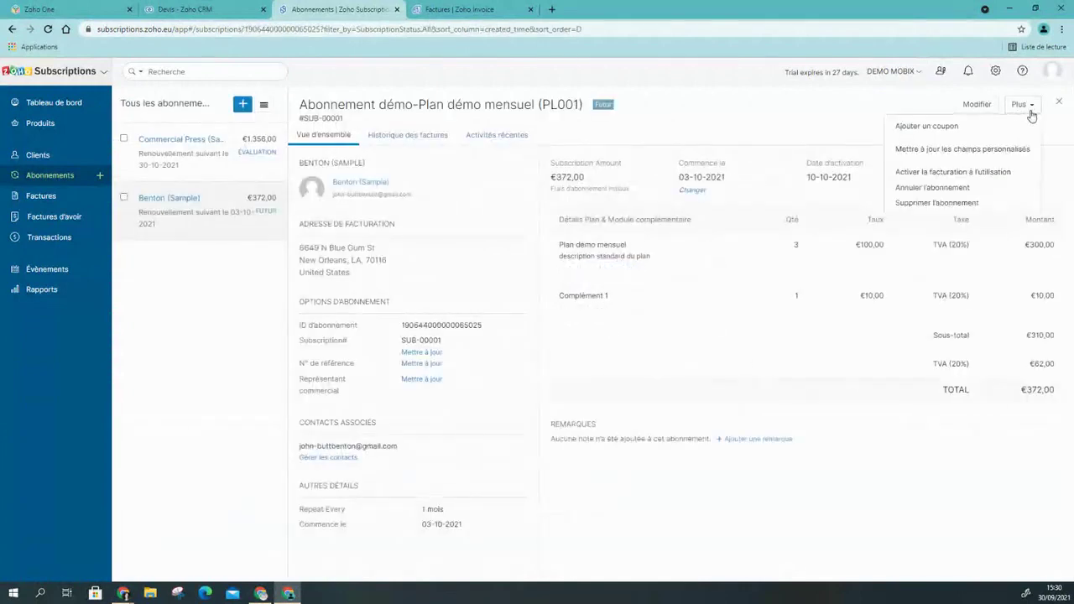
left_click(951, 189)
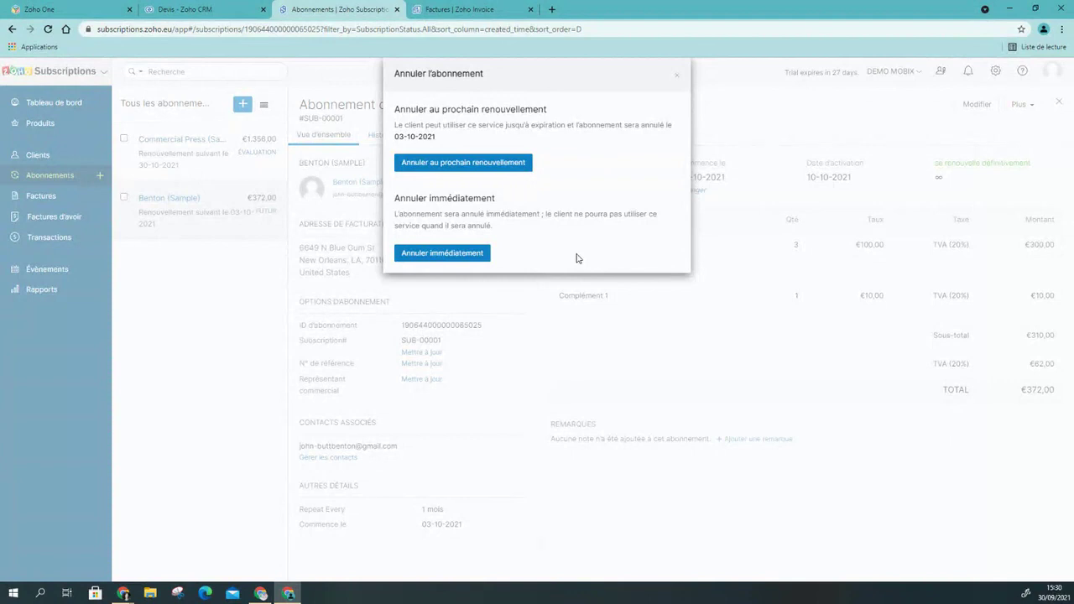
left_click(678, 79)
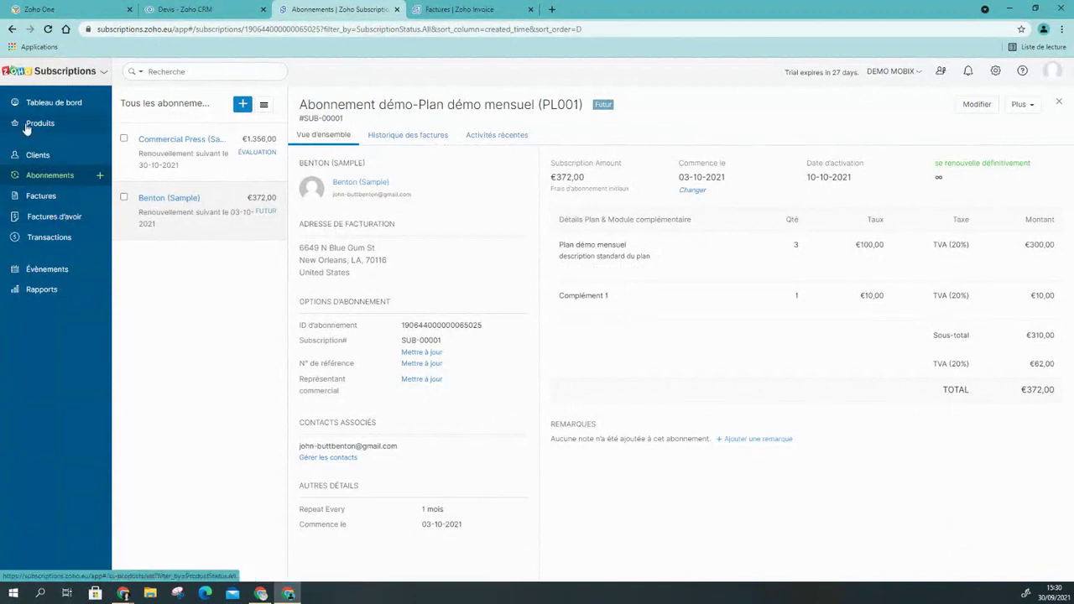
Open the embed widget of the Abonnement démo product and set the pricing table's button text to Souscrire.
left_click(85, 176)
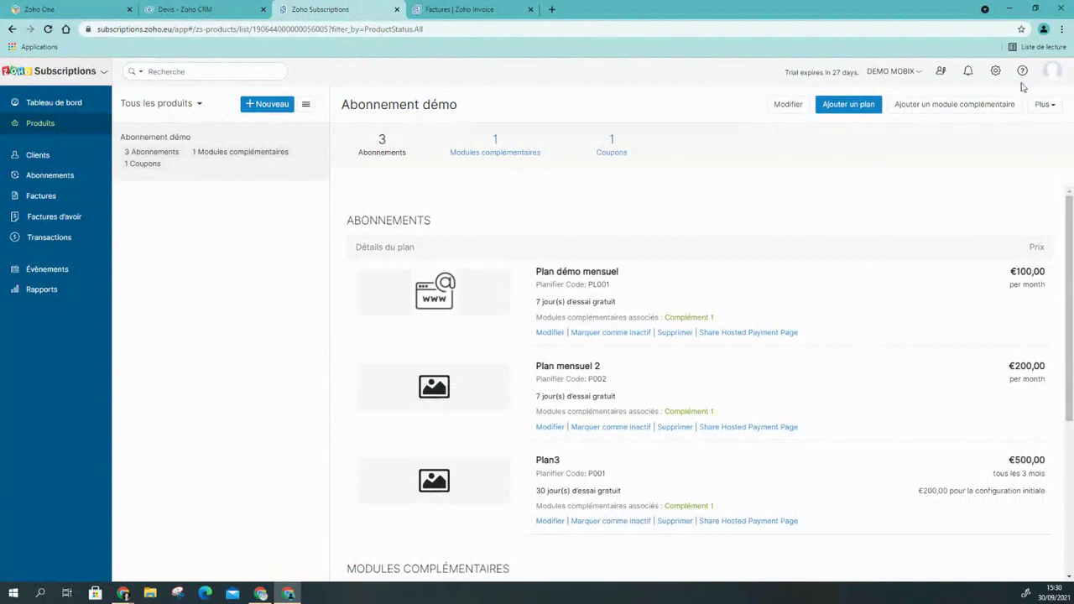
left_click(1048, 105)
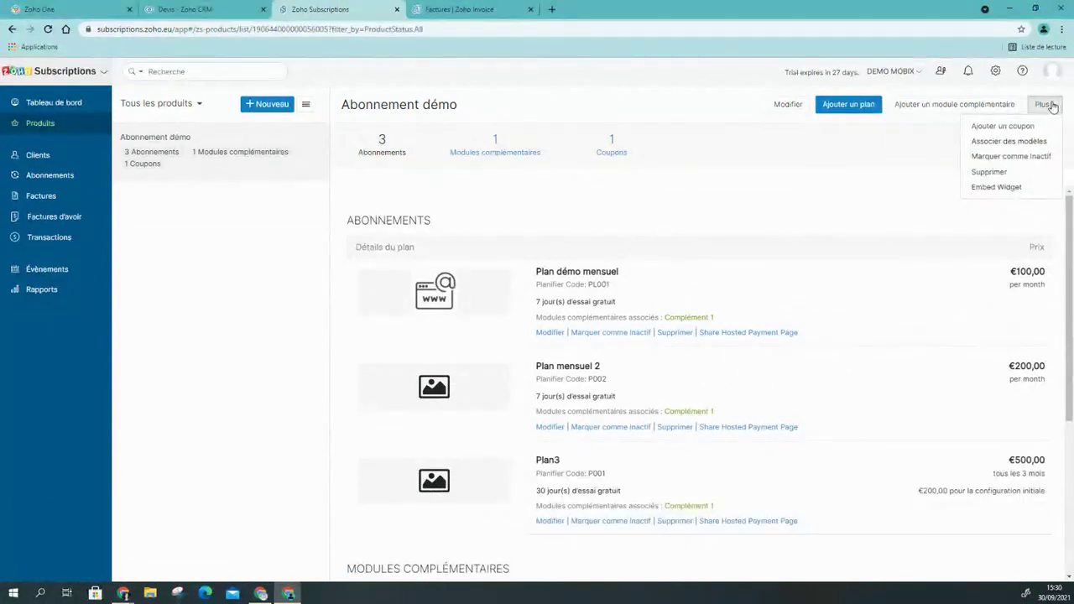
left_click(994, 188)
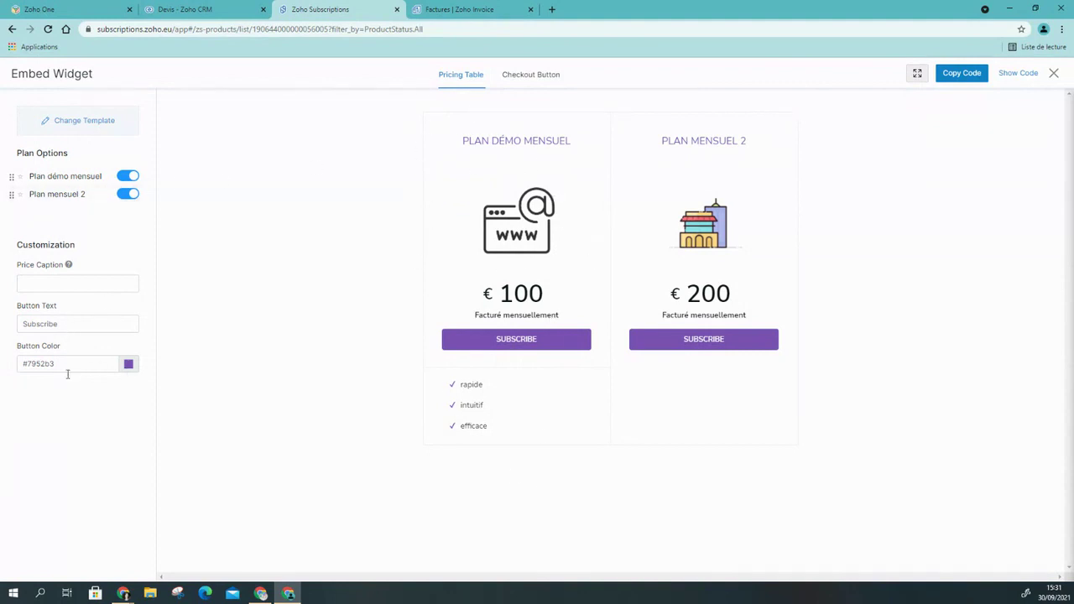
double_click(52, 323)
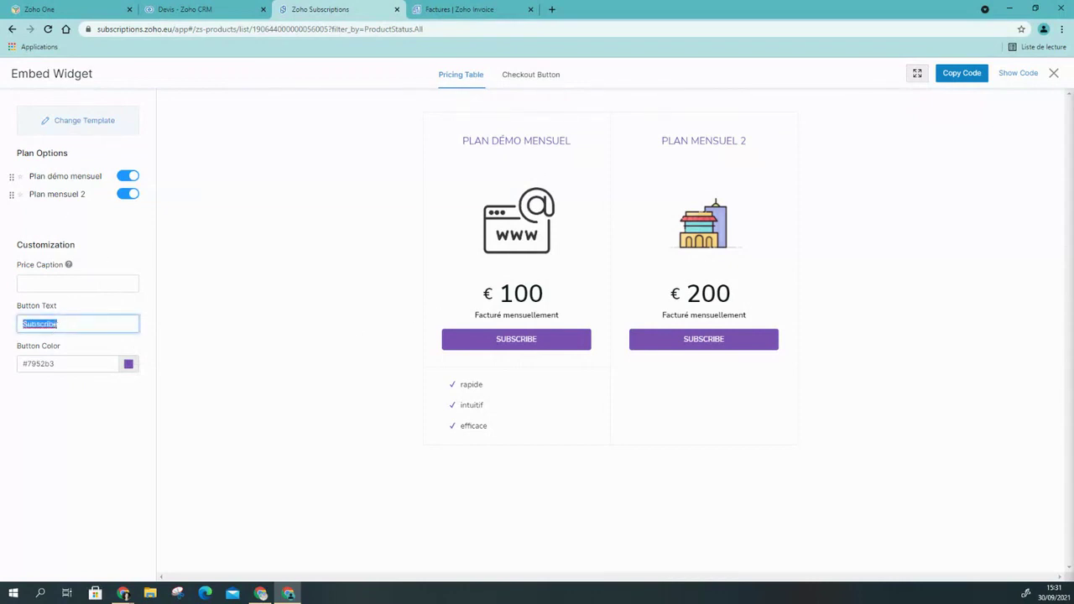
type("S")
left_click(71, 423)
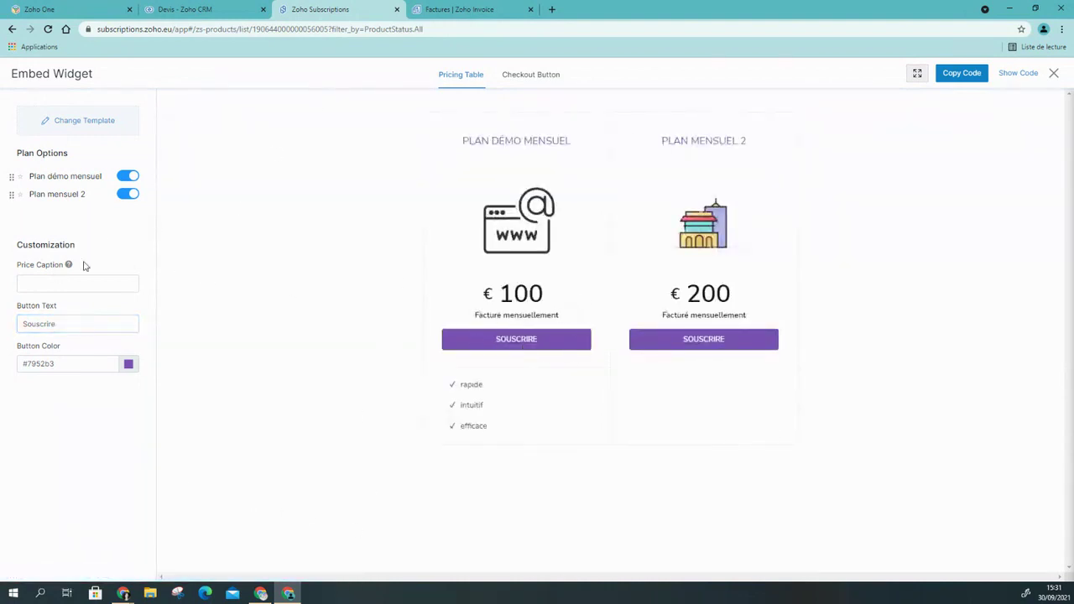
mouse_move(69, 264)
Preview the checkout button and test the pricing table's subscribe link for Plan démo mensuel, closing the widget customization.
left_click(531, 77)
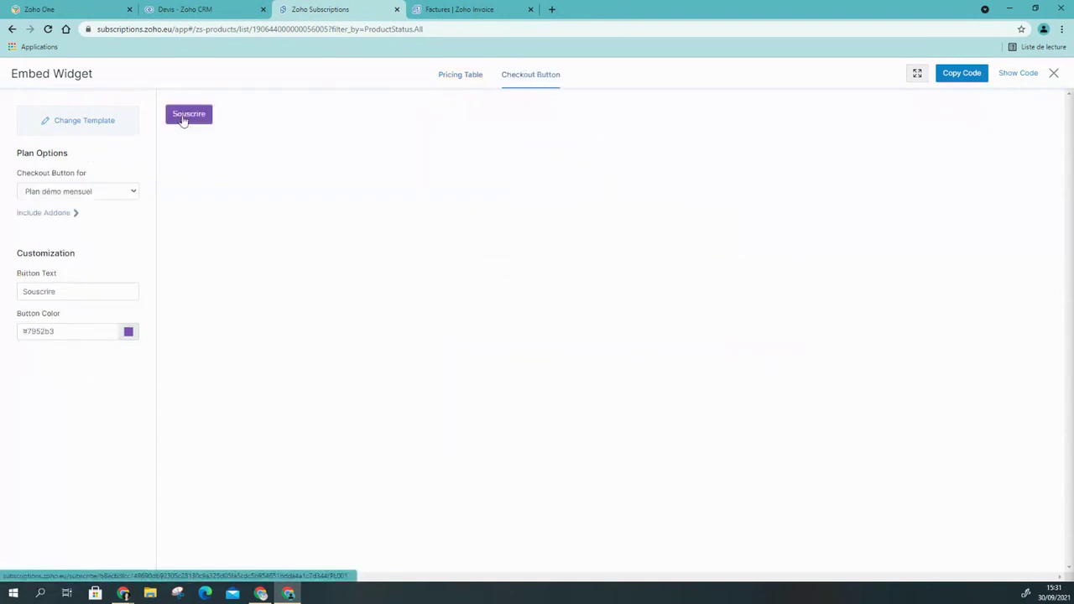
left_click(464, 88)
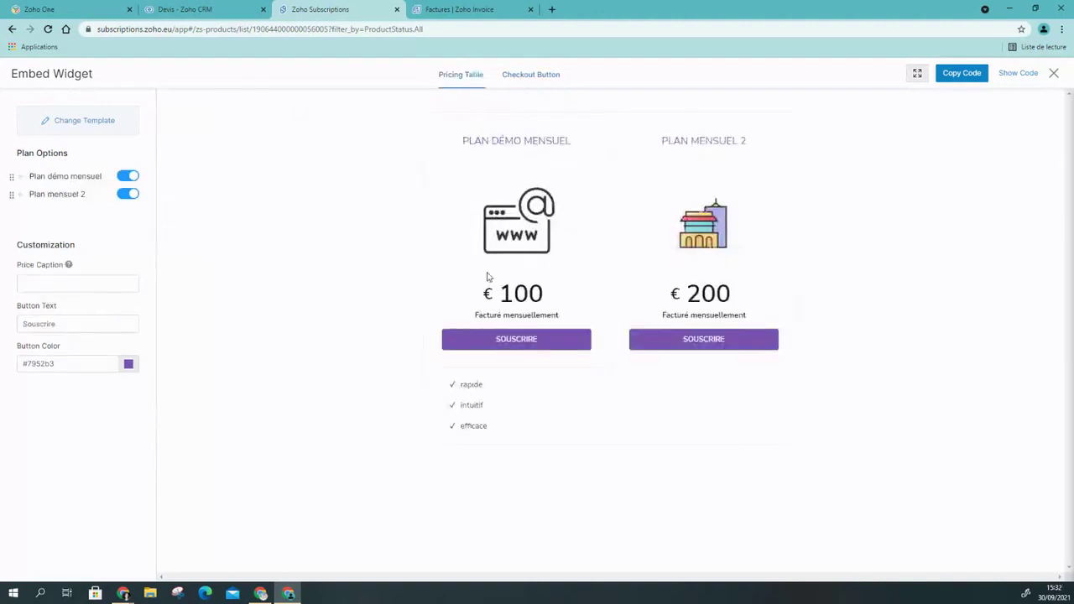
left_click(541, 344)
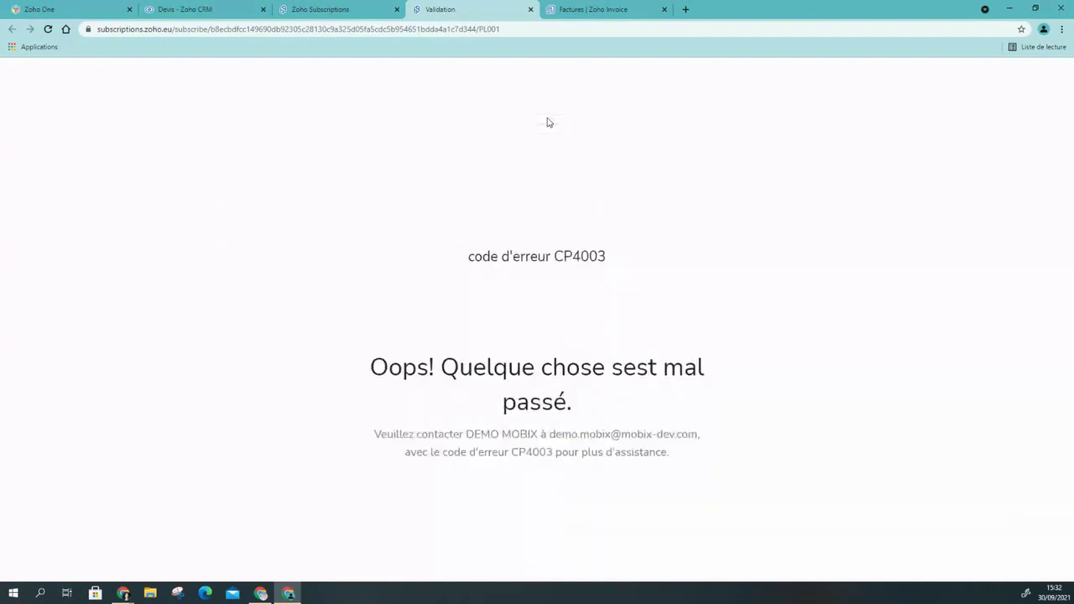
left_click(529, 10)
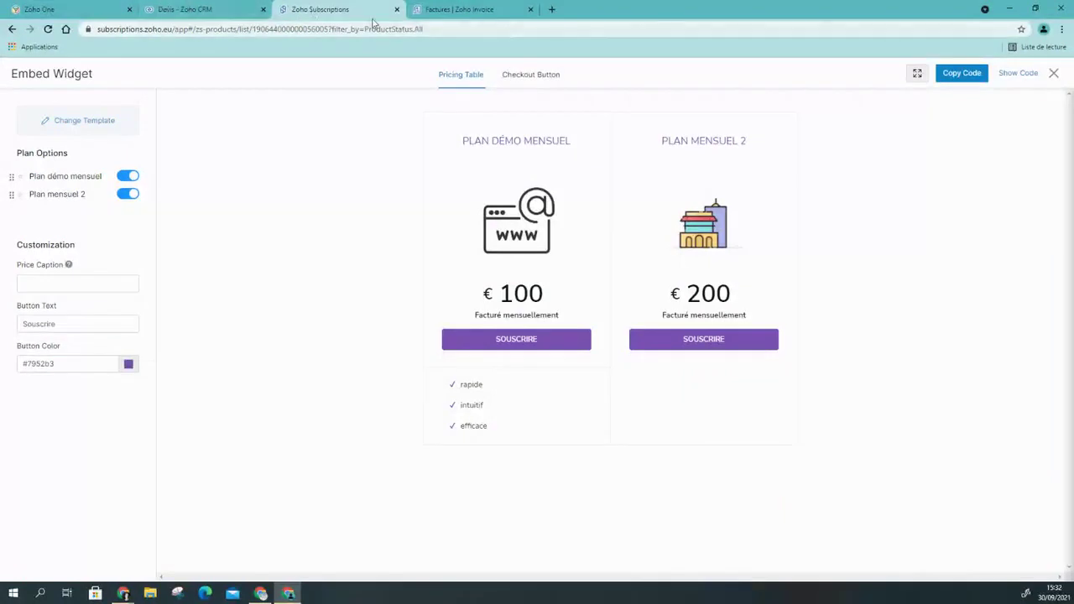
left_click(1054, 74)
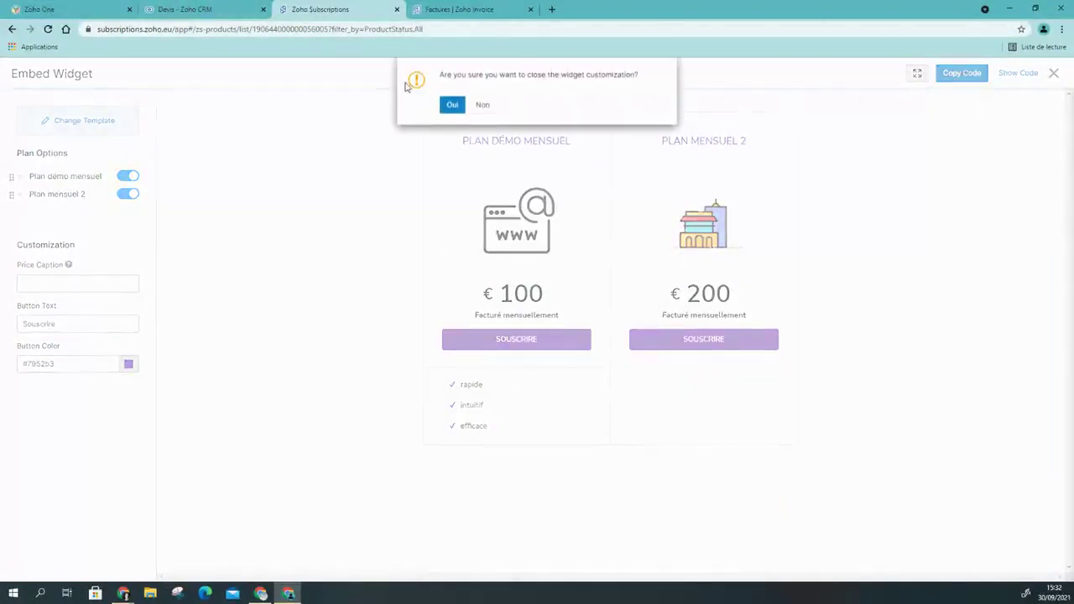
left_click(453, 106)
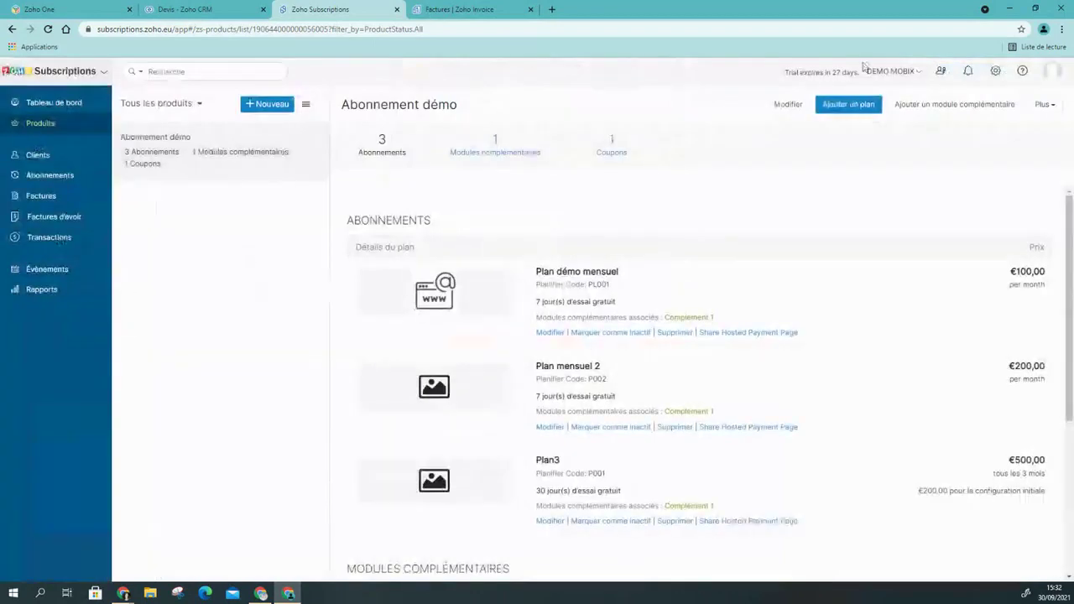
Switch to the TEST DEMO organisation and open its product list.
left_click(919, 73)
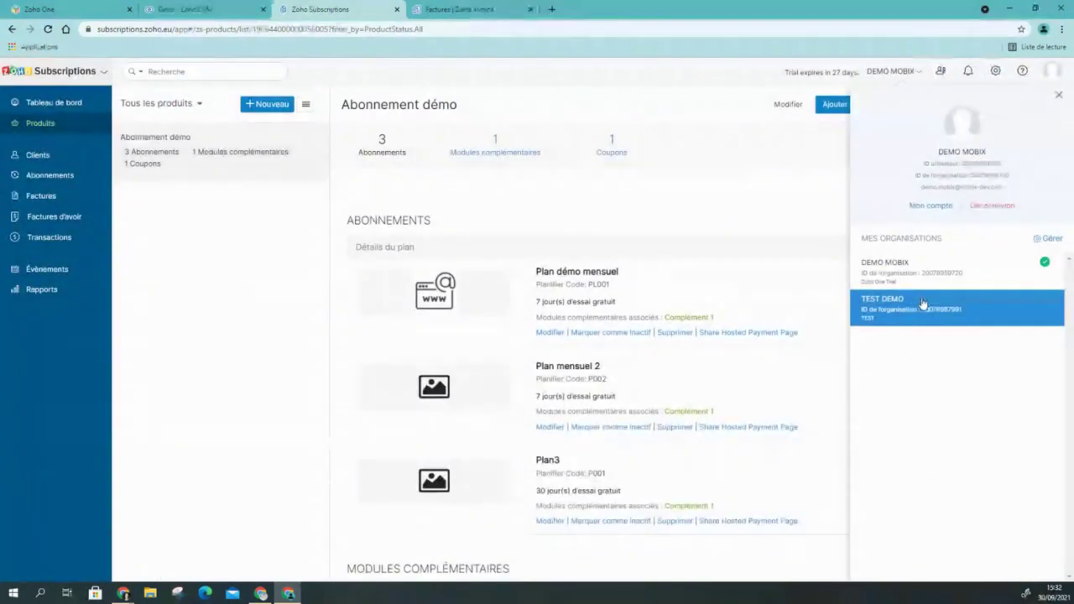
left_click(923, 303)
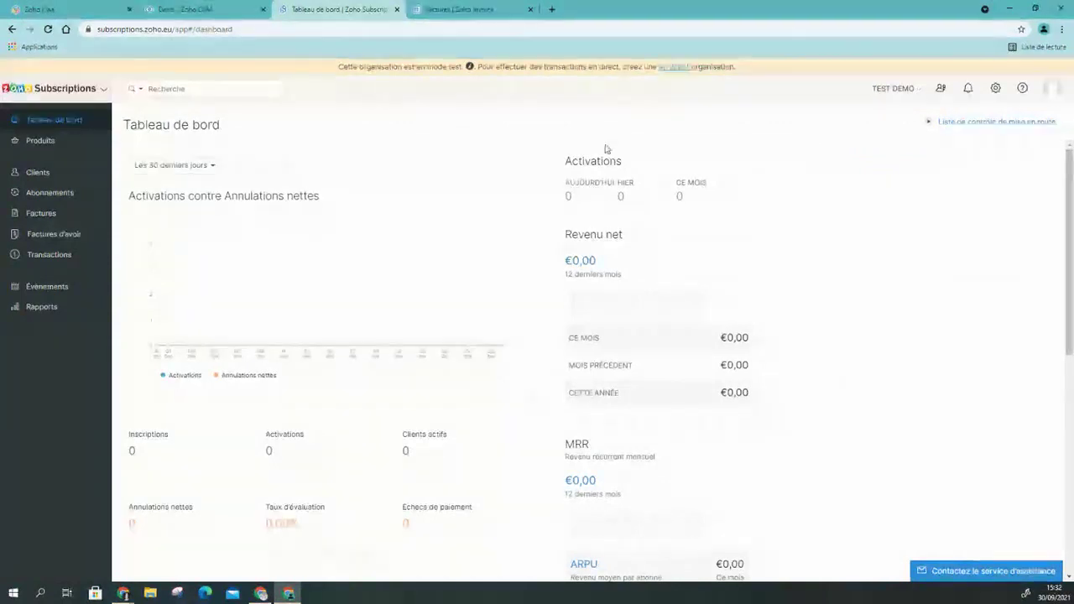
left_click(43, 141)
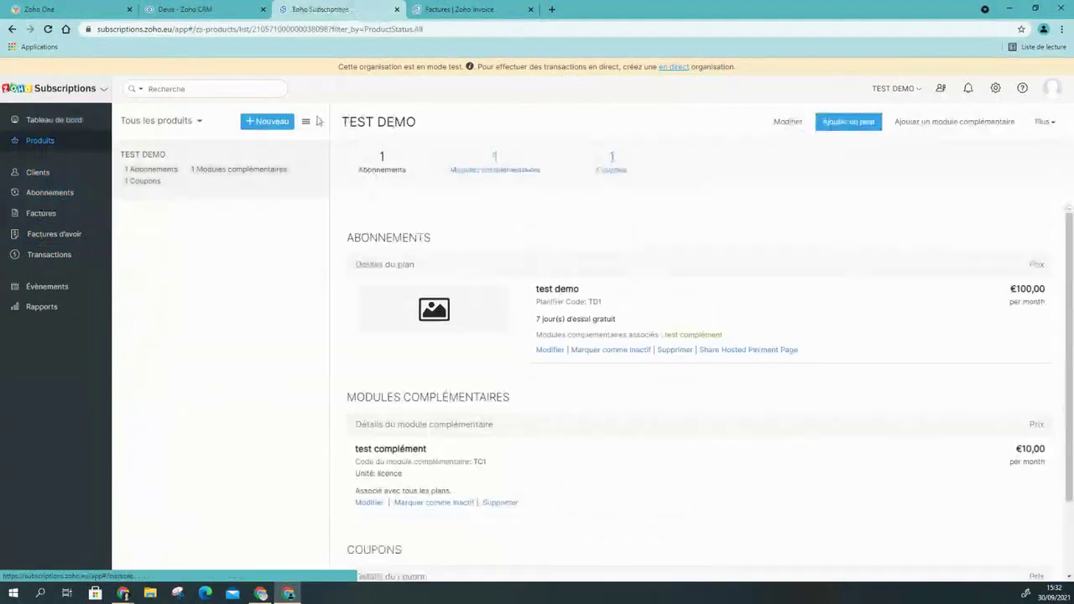
Review the test demo plan's hosted payment page sharing options and the TEST DEMO product's embed widget, closing both without changes.
left_click(761, 351)
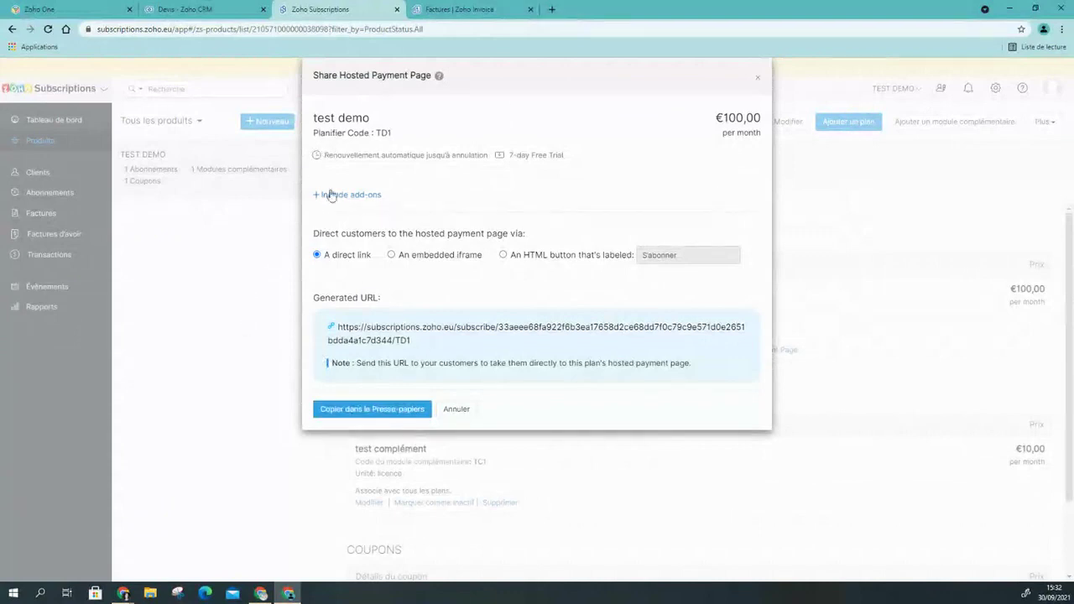
left_click(457, 409)
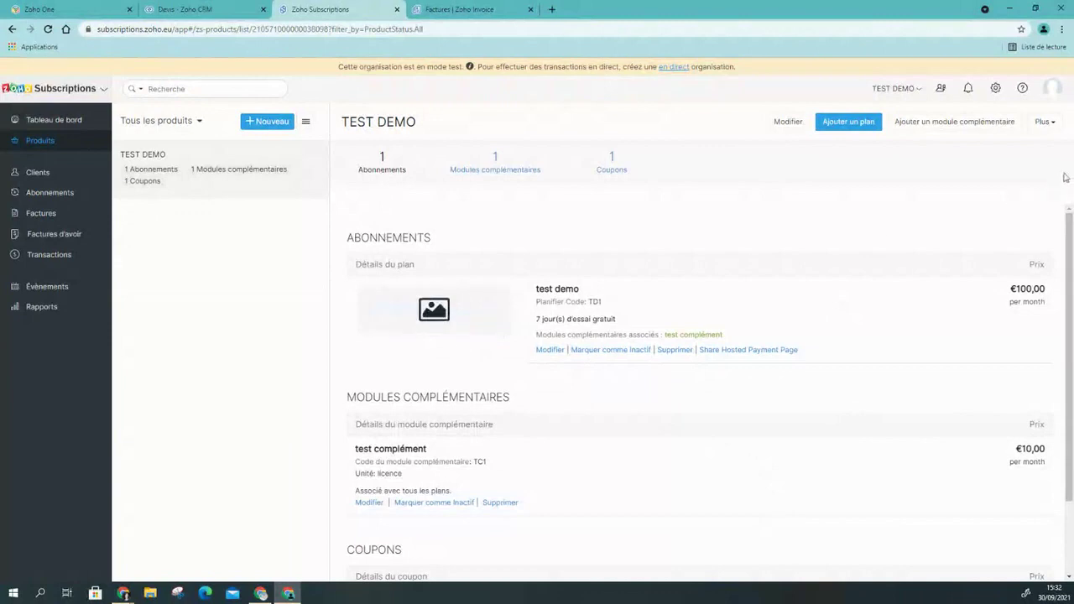
left_click(1046, 122)
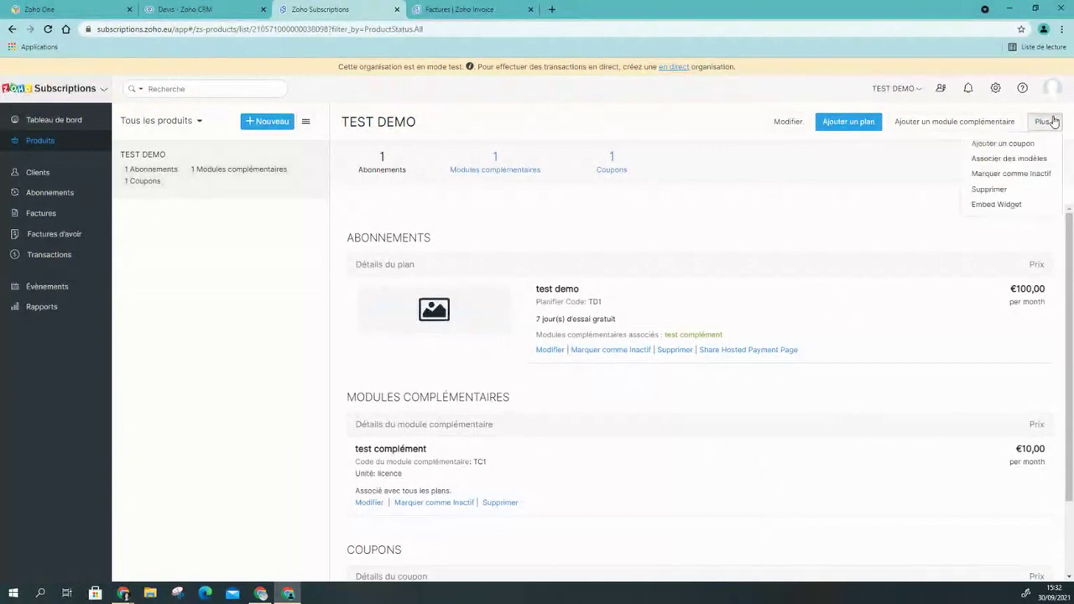
left_click(1043, 205)
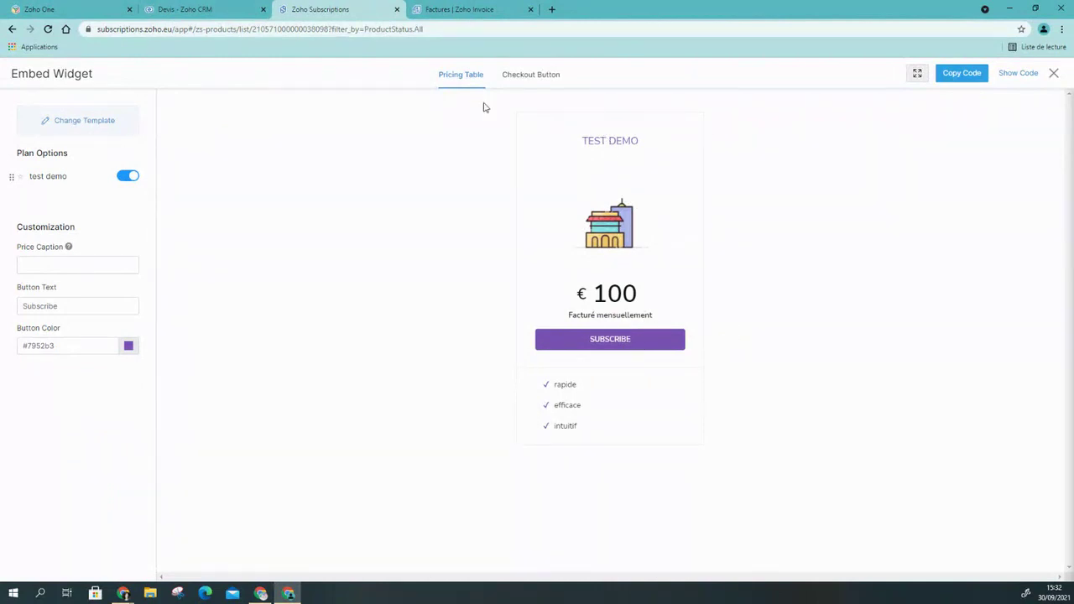
left_click(1054, 74)
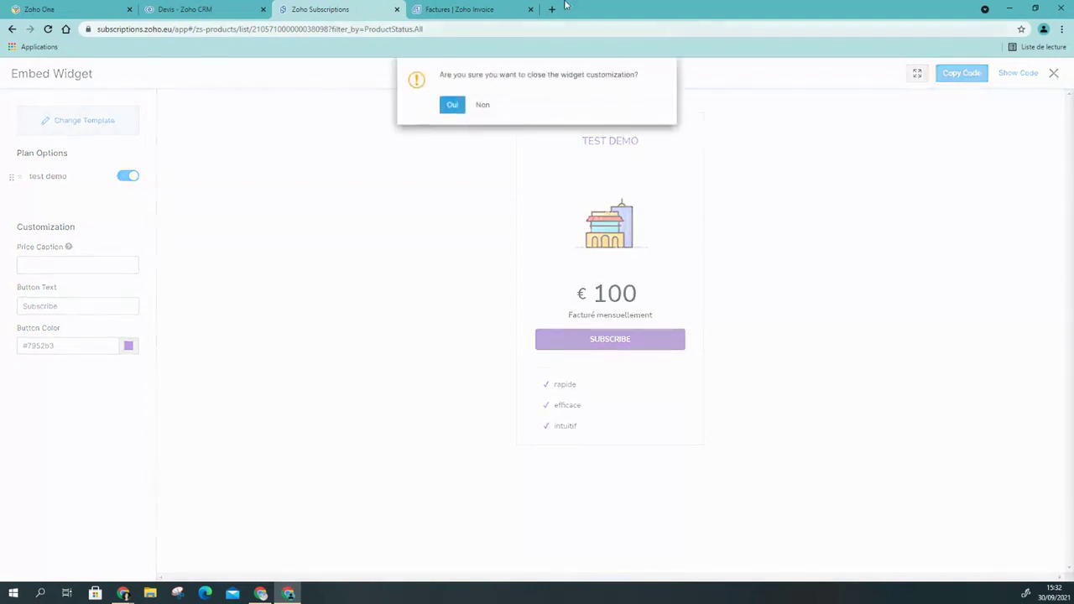
left_click(452, 104)
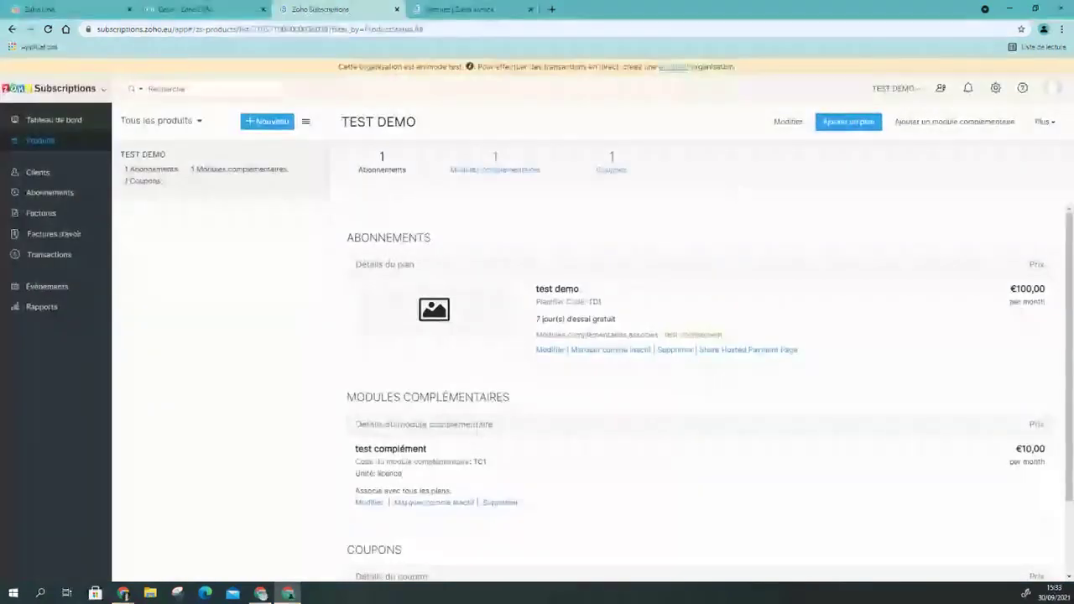
Include the test complément add-on in the test demo plan's hosted payment page and copy the generated direct link.
left_click(771, 350)
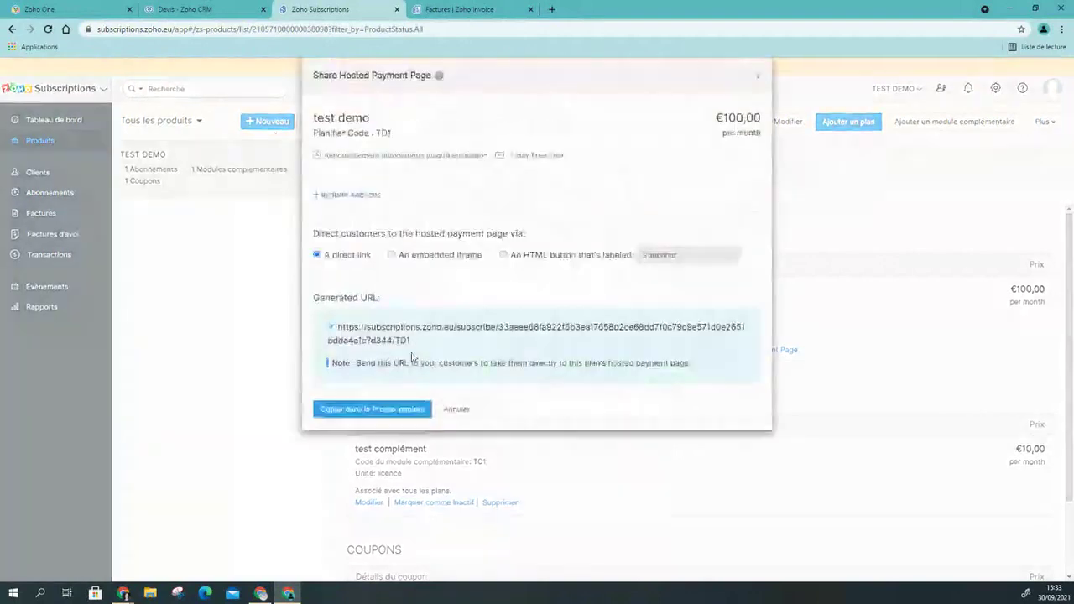
left_click_drag(411, 358, 307, 324)
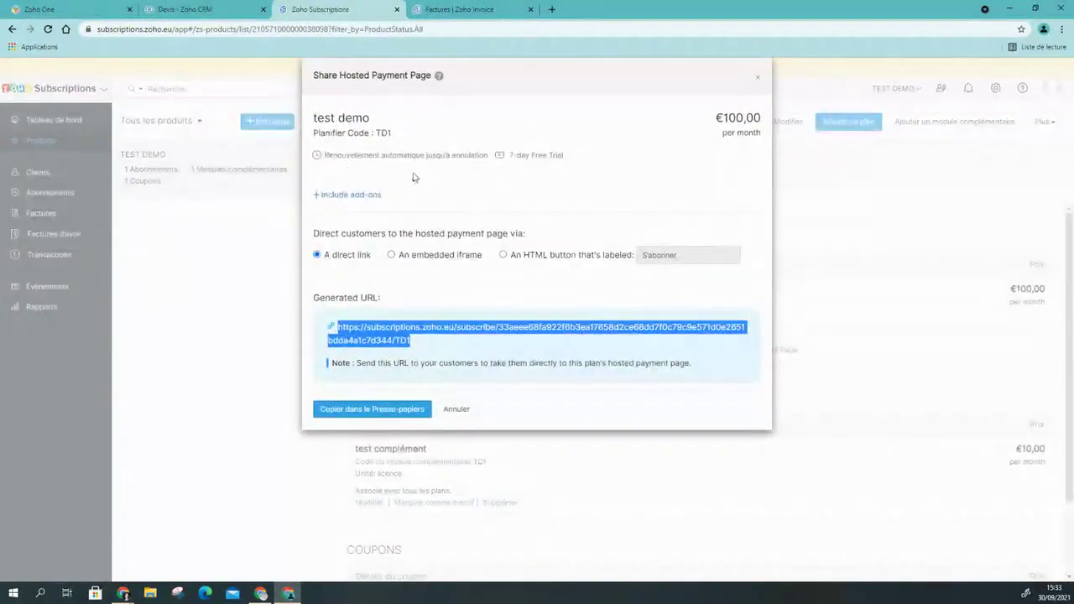
left_click(348, 195)
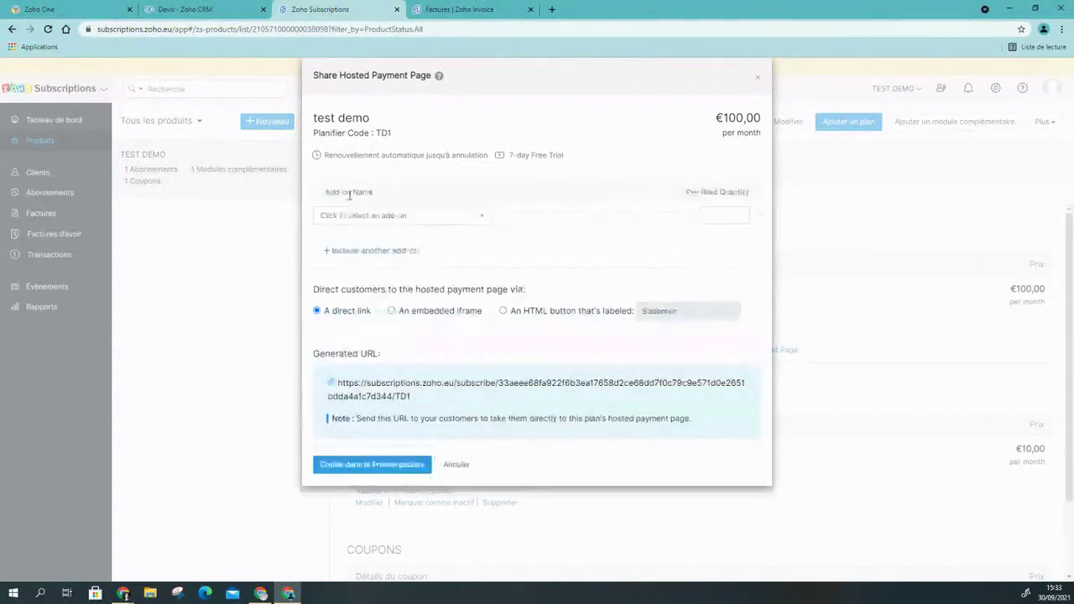
left_click(446, 218)
left_click(420, 257)
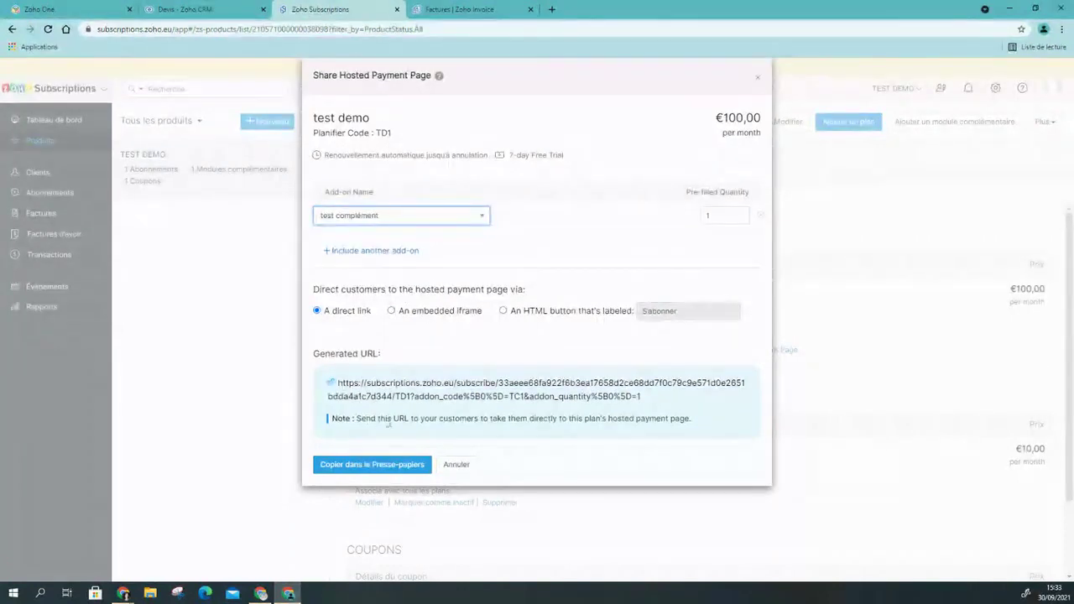
left_click(383, 468)
key("ctrl+c")
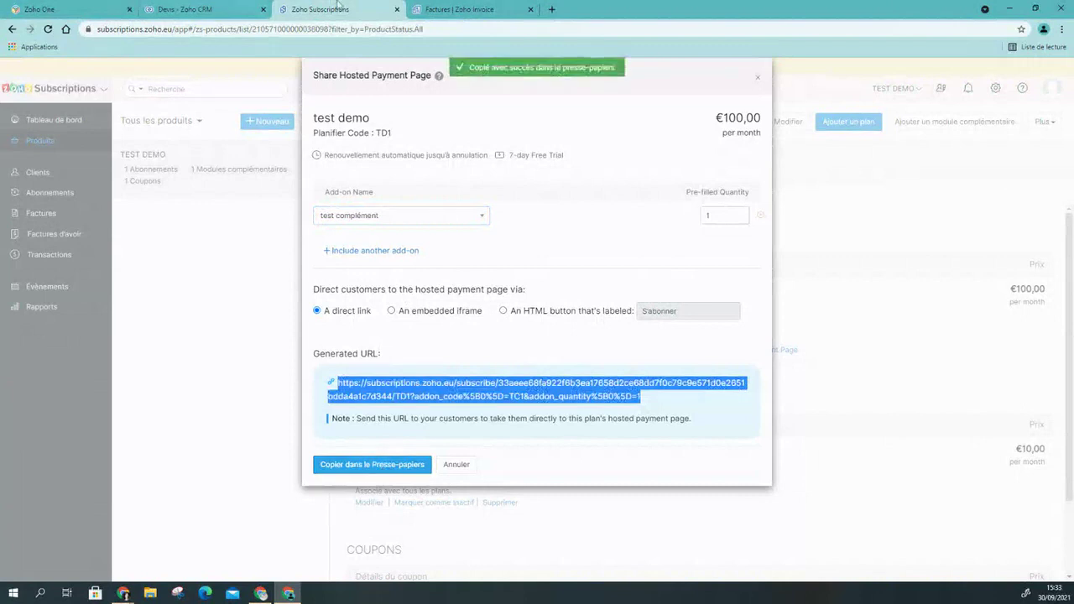
Load the copied payment link in a new browser tab and set the test demo quantity to 2 in the order summary.
left_click(549, 9)
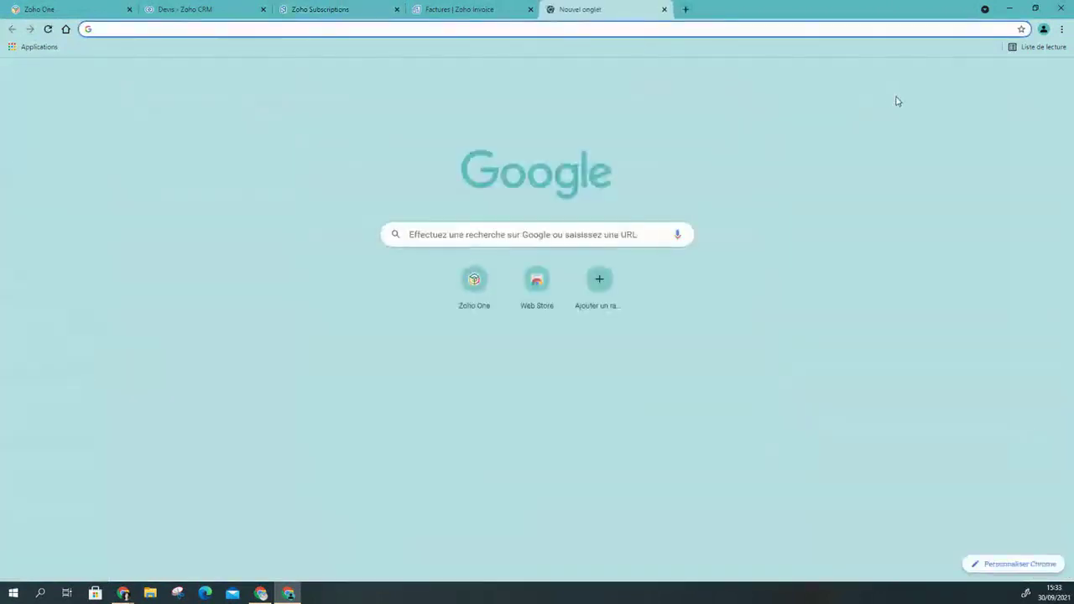
key("ctrl+v")
key("Return")
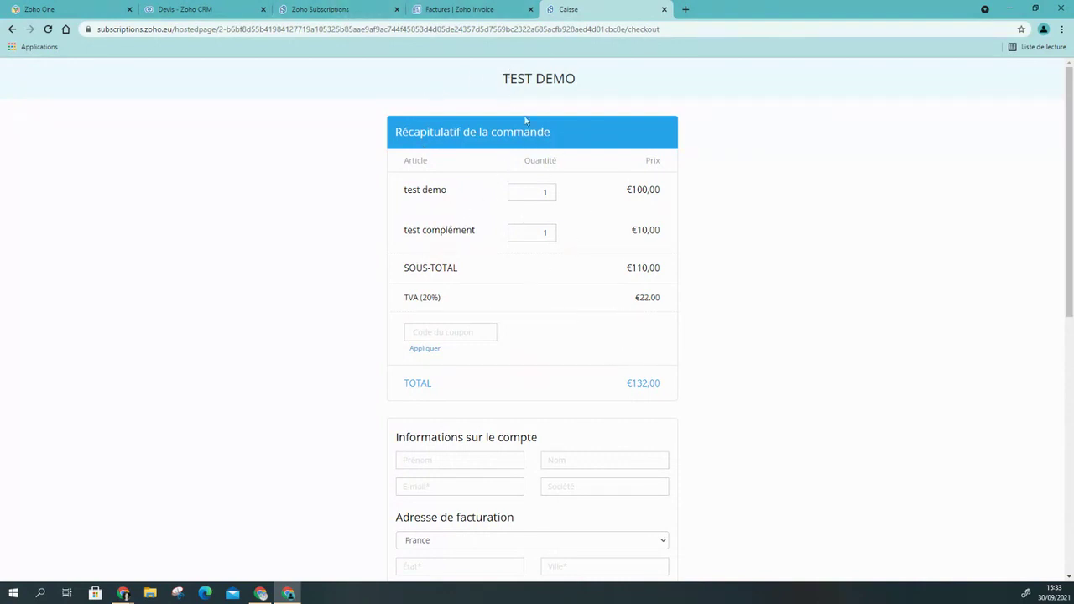
double_click(546, 192)
left_click(597, 203)
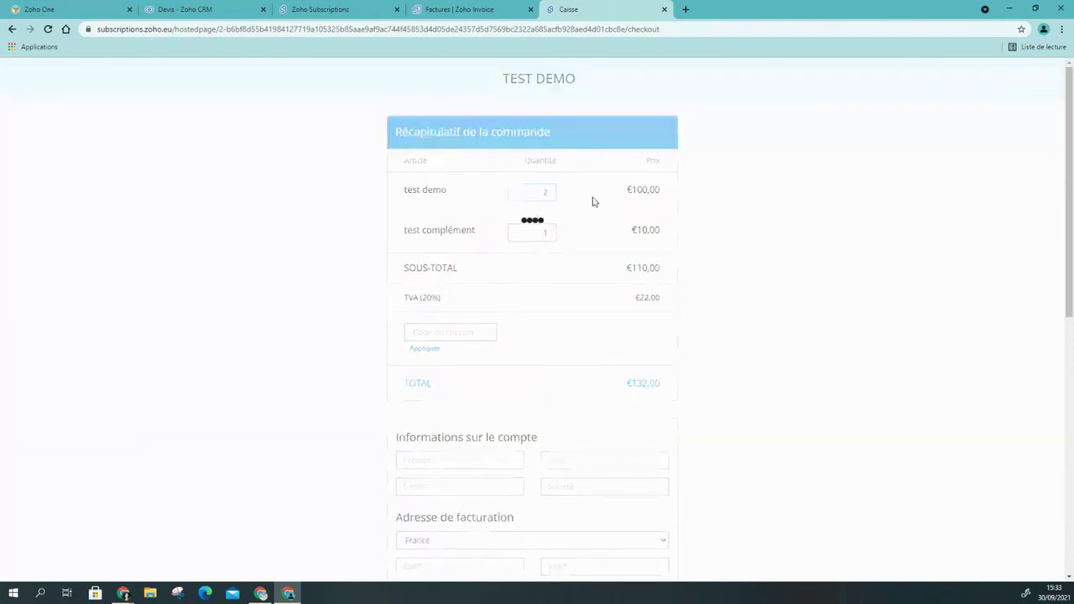
left_click(424, 334)
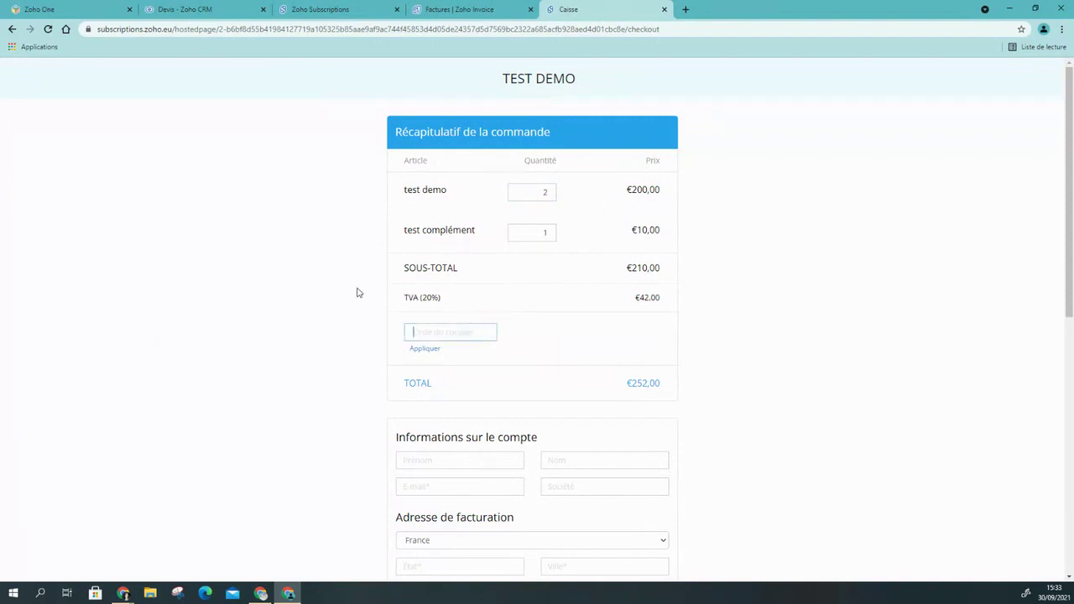
Examine the hosted checkout form from the order summary down to the address and payment information.
left_click(449, 6)
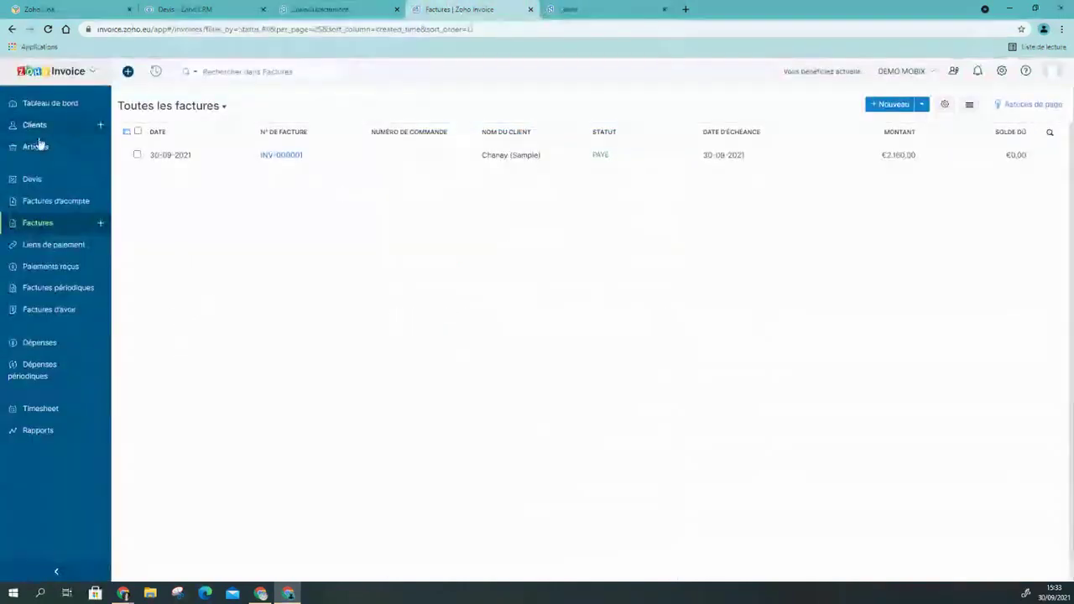
left_click(579, 12)
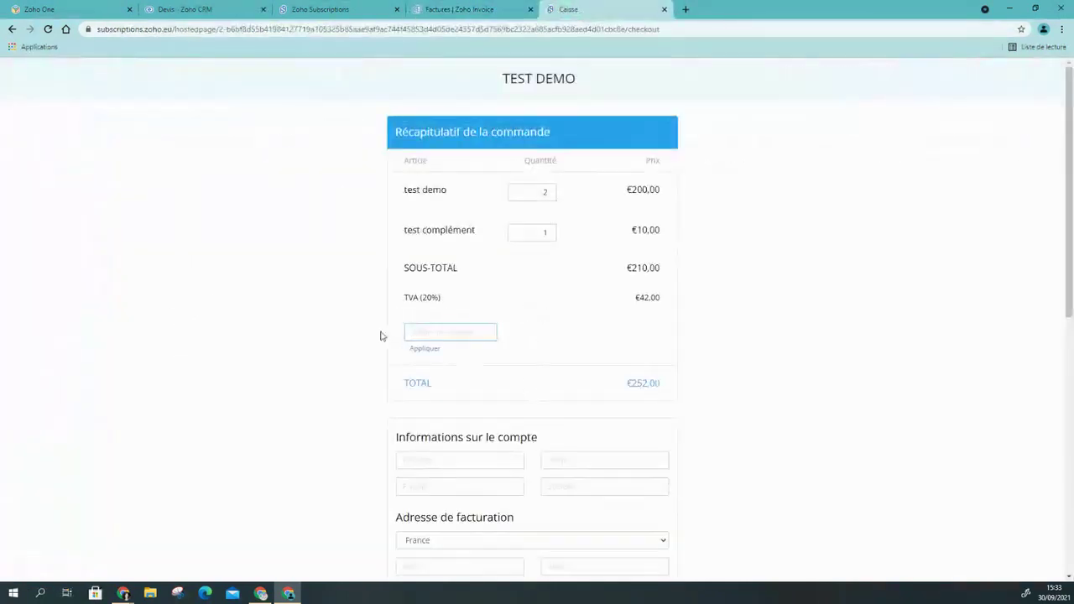
scroll(575, 318, "down", 2)
scroll(556, 288, "up", 1)
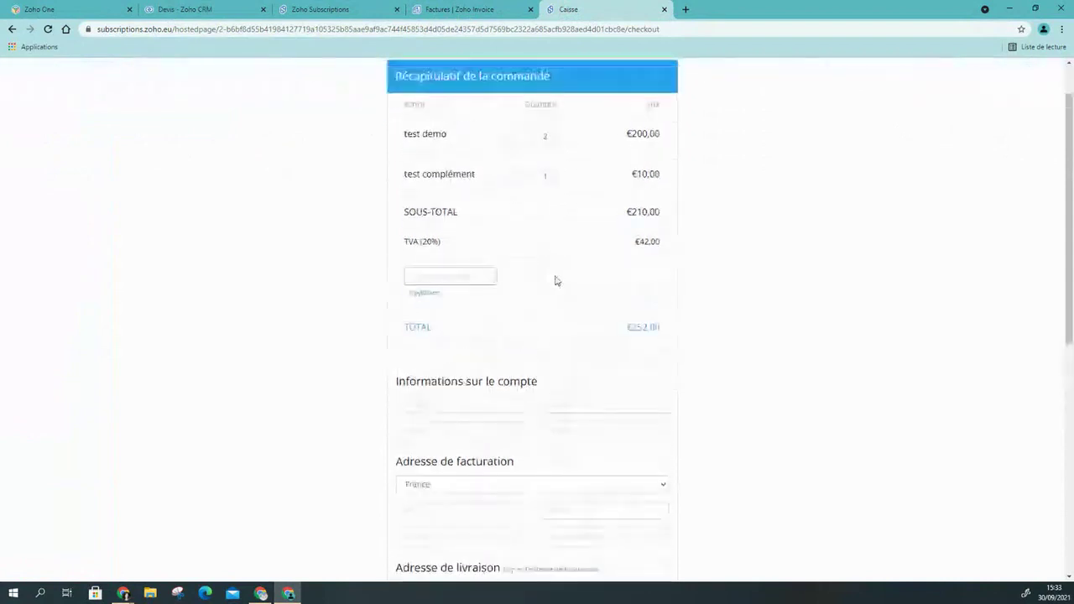
scroll(557, 281, "down", 2)
scroll(537, 252, "down", 3)
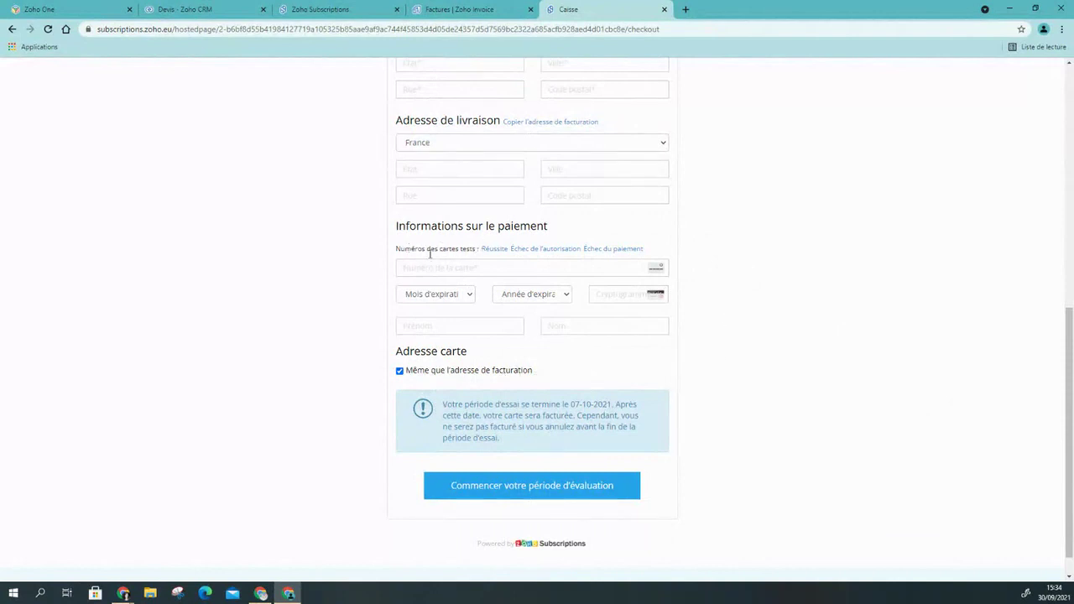
Fill in the card details with the authorisation-failure test card and try to start the trial period.
left_click(534, 249)
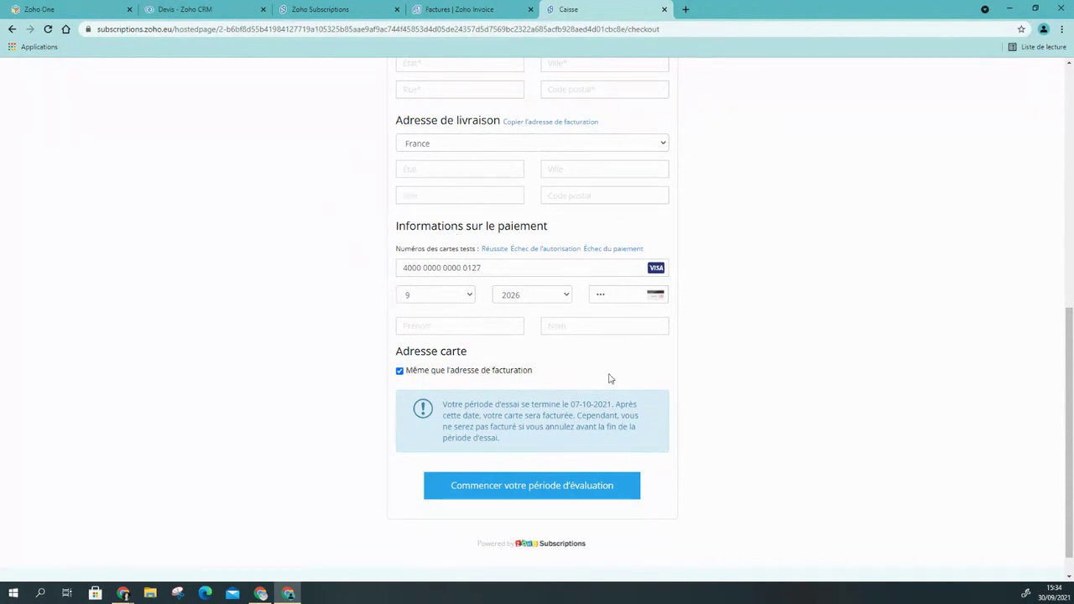
scroll(744, 403, "up", 2)
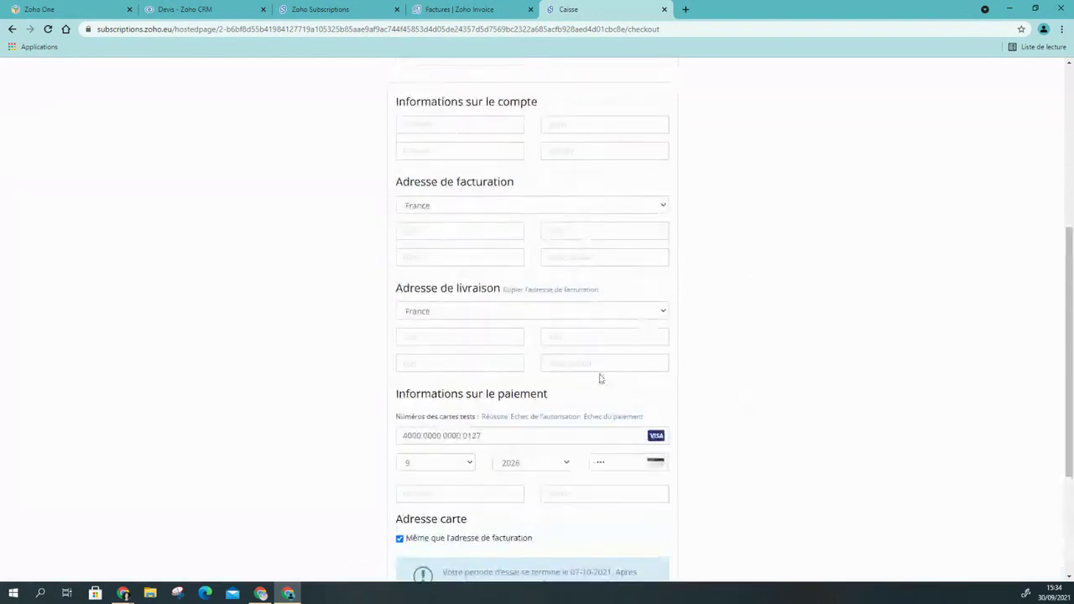
scroll(599, 377, "down", 2)
scroll(506, 355, "up", 4)
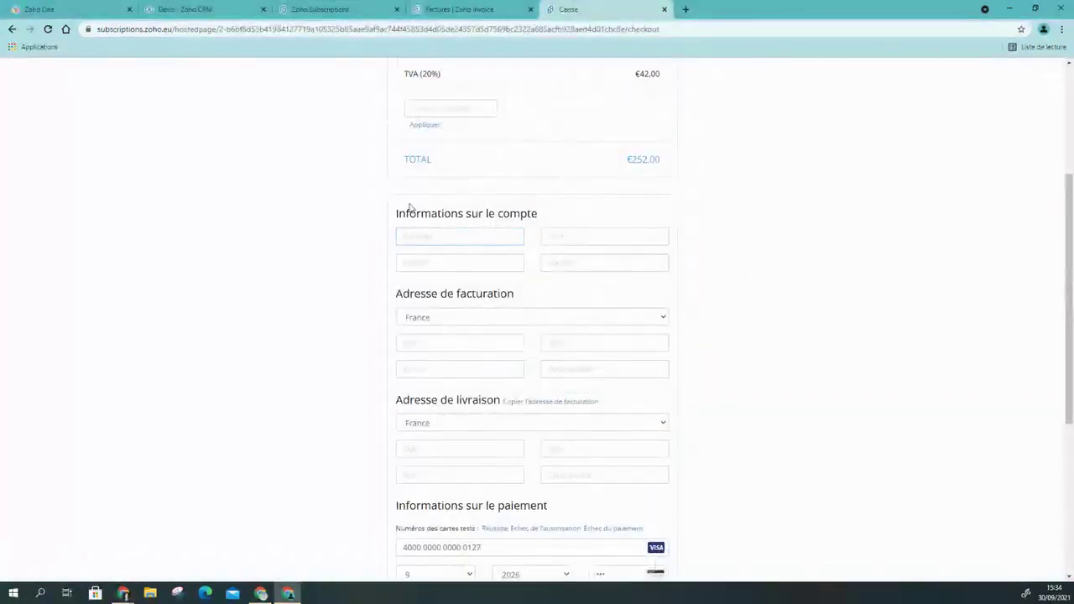
scroll(519, 352, "down", 3)
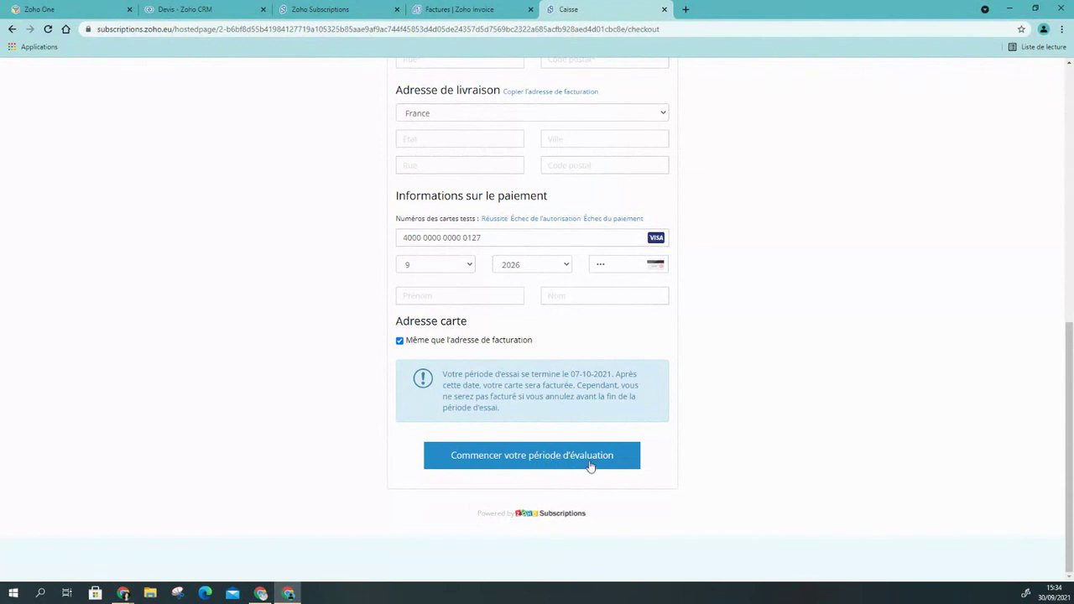
left_click(616, 460)
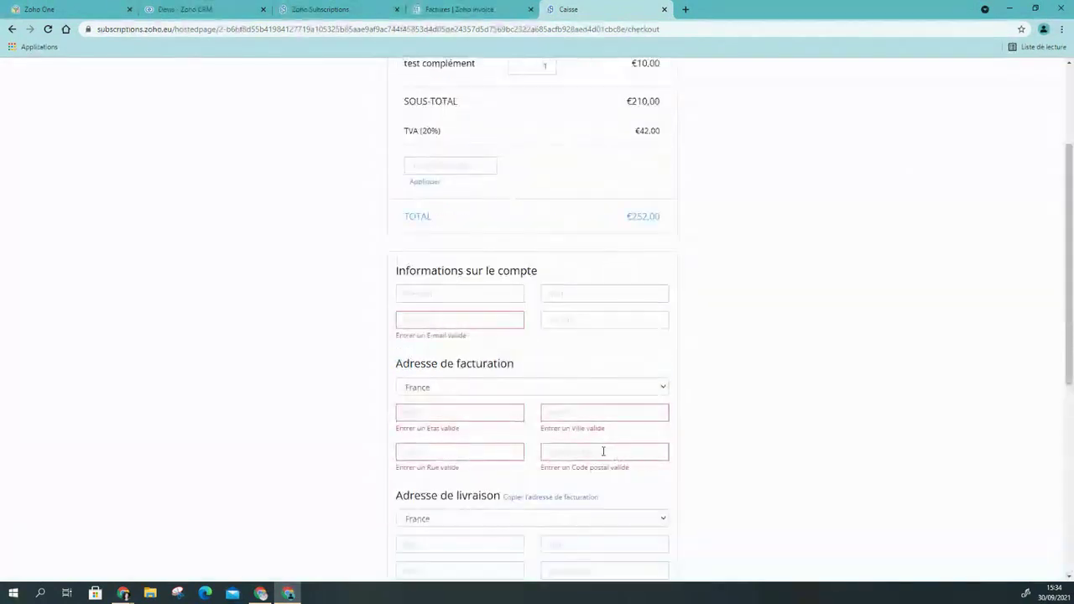
Review the submitted checkout form, then return to the TEST DEMO product and close its hosted payment page sharing dialog.
scroll(564, 345, "down", 3)
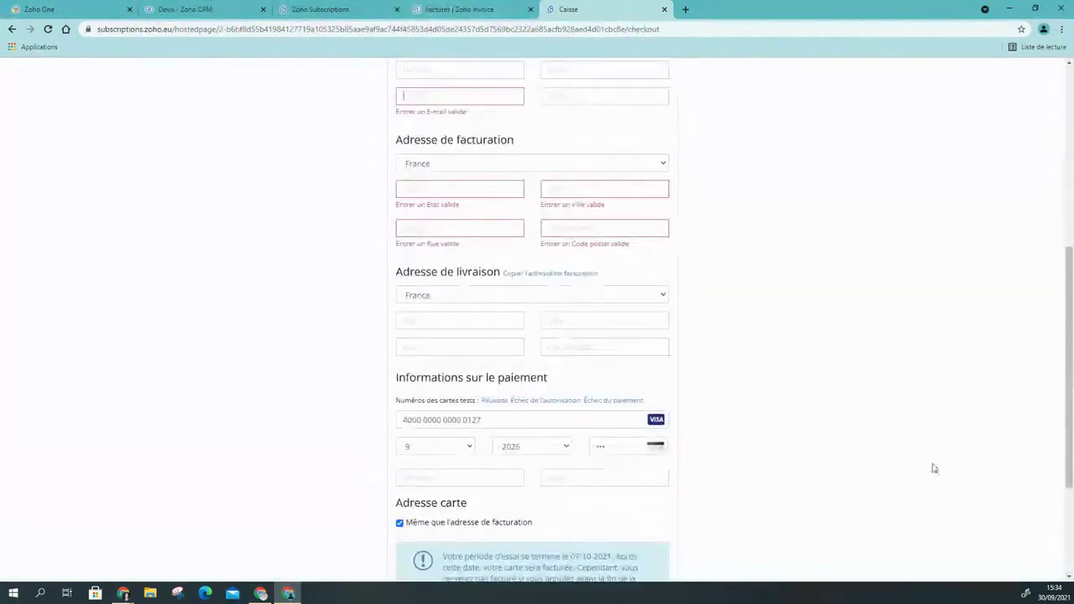
scroll(758, 418, "down", 2)
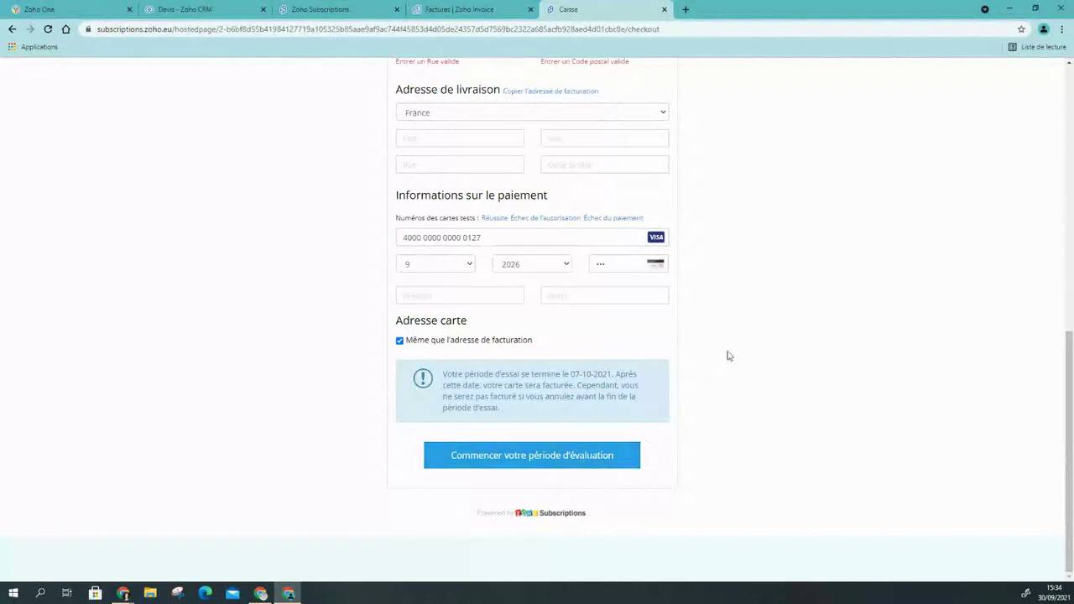
scroll(729, 356, "up", 7)
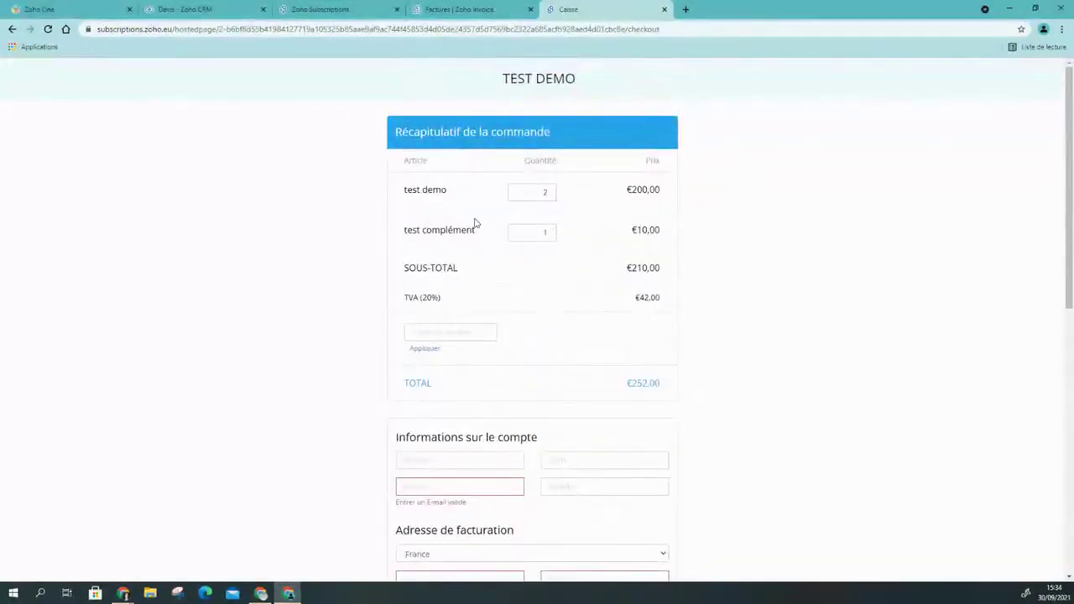
left_click(332, 9)
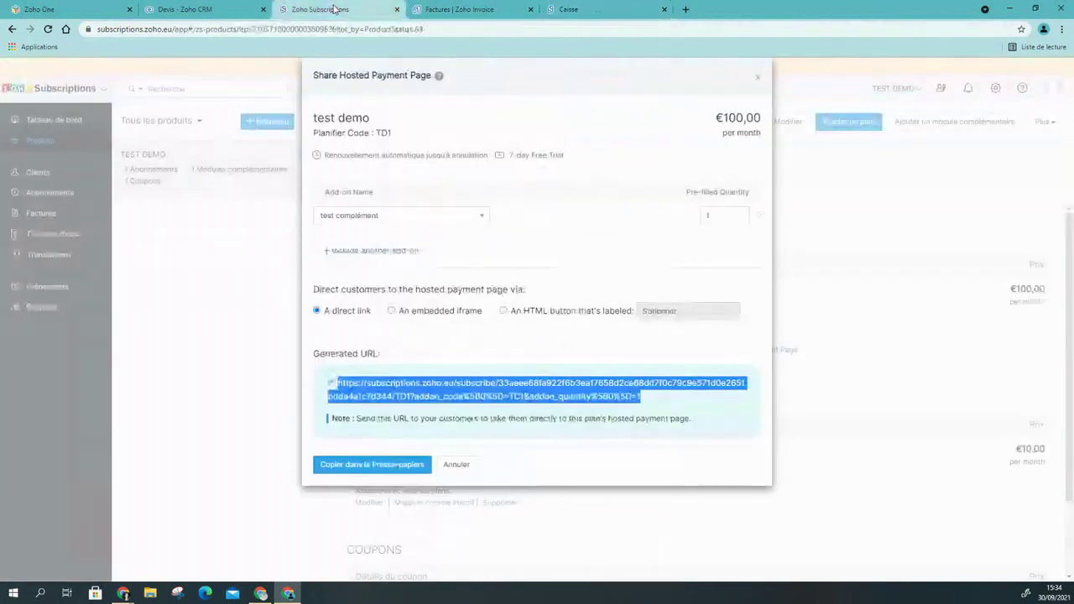
left_click(758, 83)
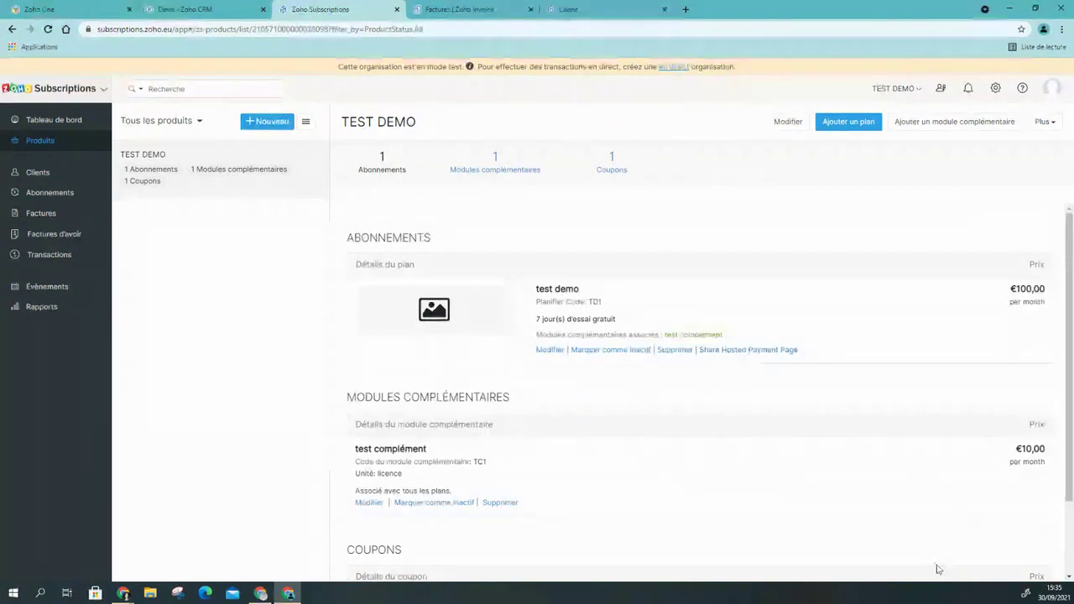
Open the payment retry settings and review the successful payment notification email, then close it without saving.
left_click(994, 91)
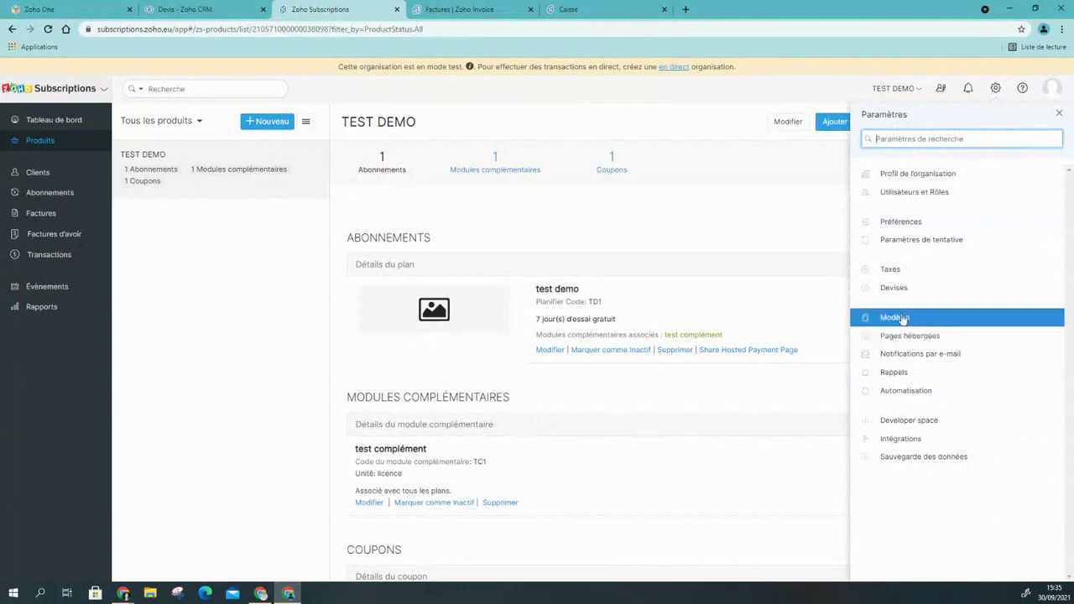
left_click(894, 241)
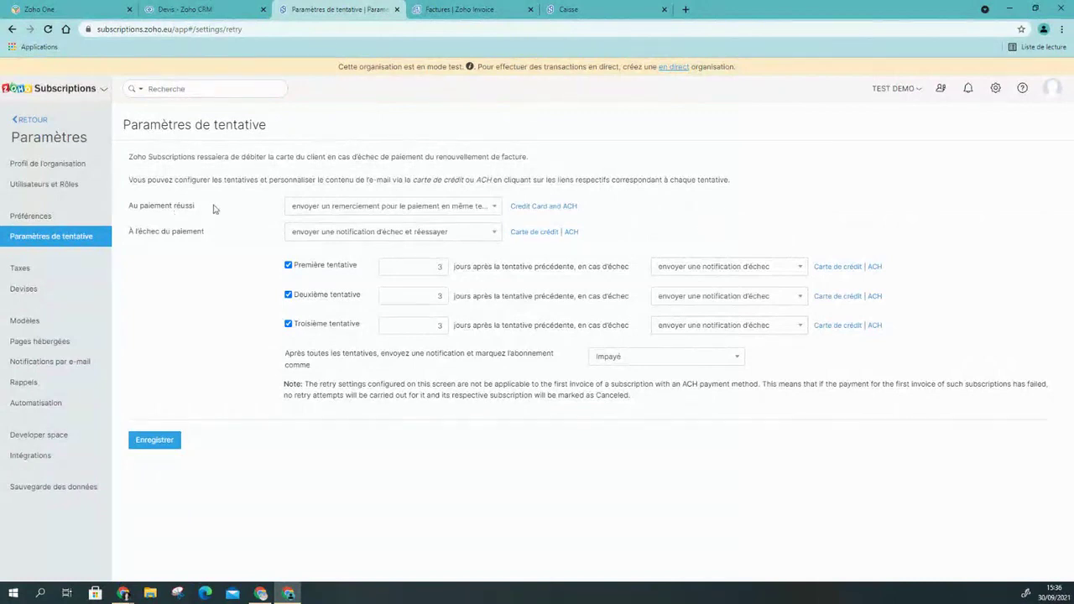
left_click(527, 209)
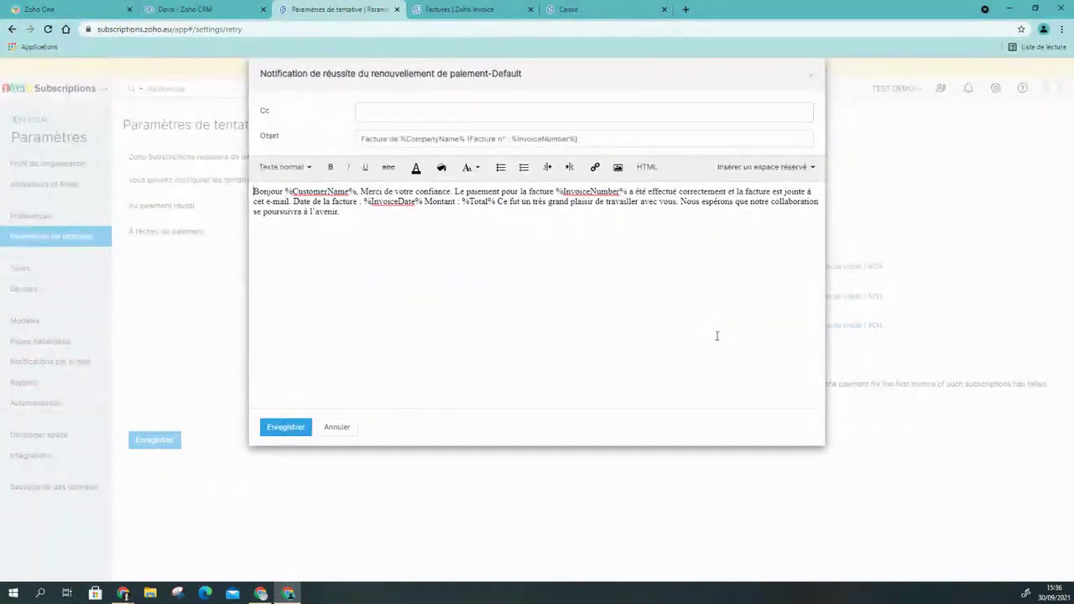
left_click(340, 427)
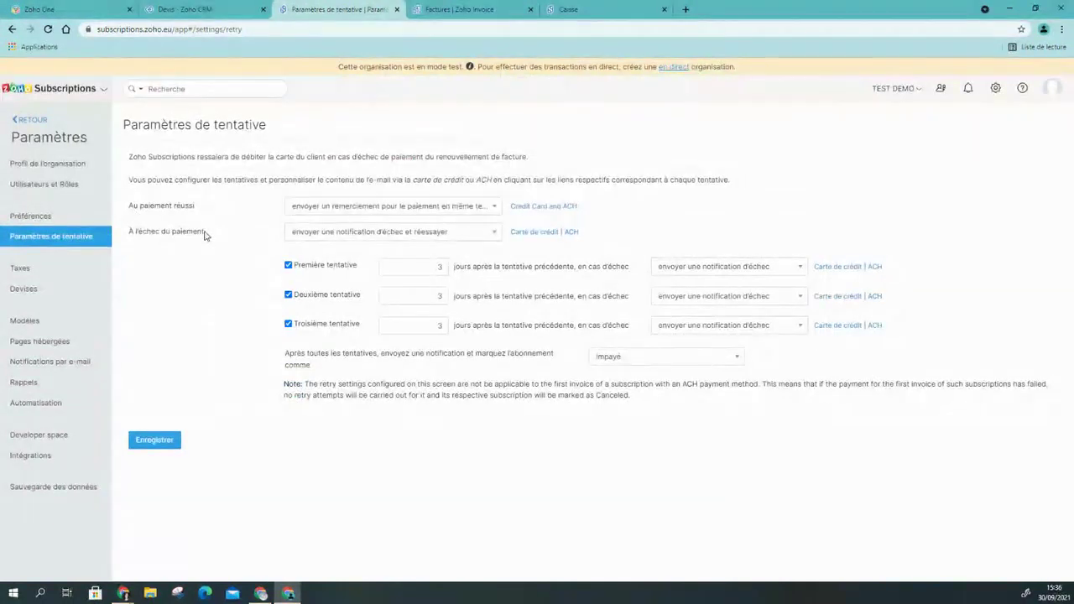
Review the payment failure actions, keeping failure notification with retry, and check the final subscription statuses offered after all attempts.
left_click(493, 238)
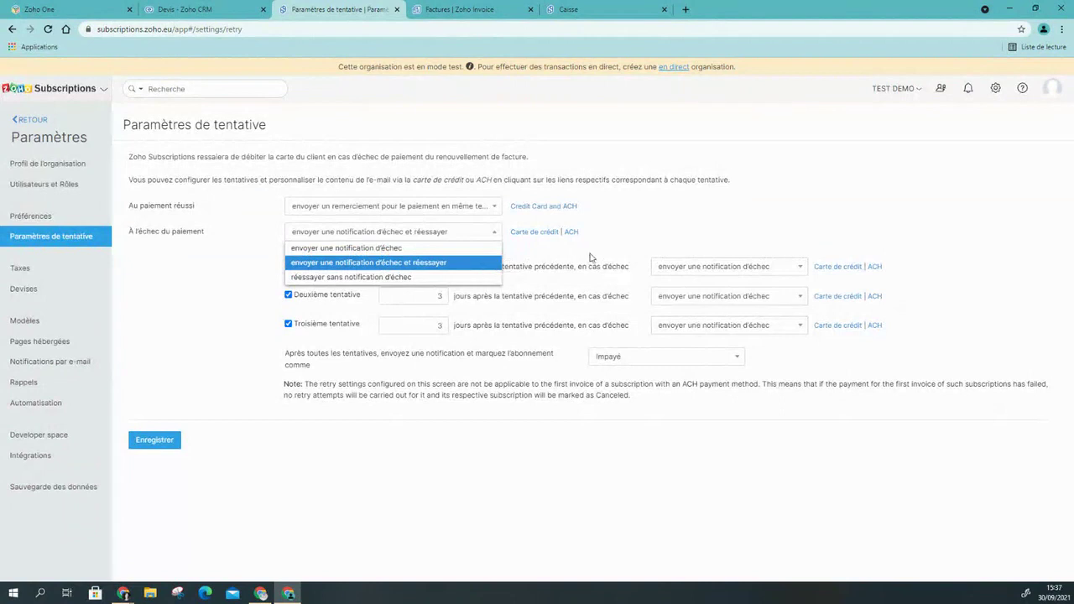
left_click(422, 263)
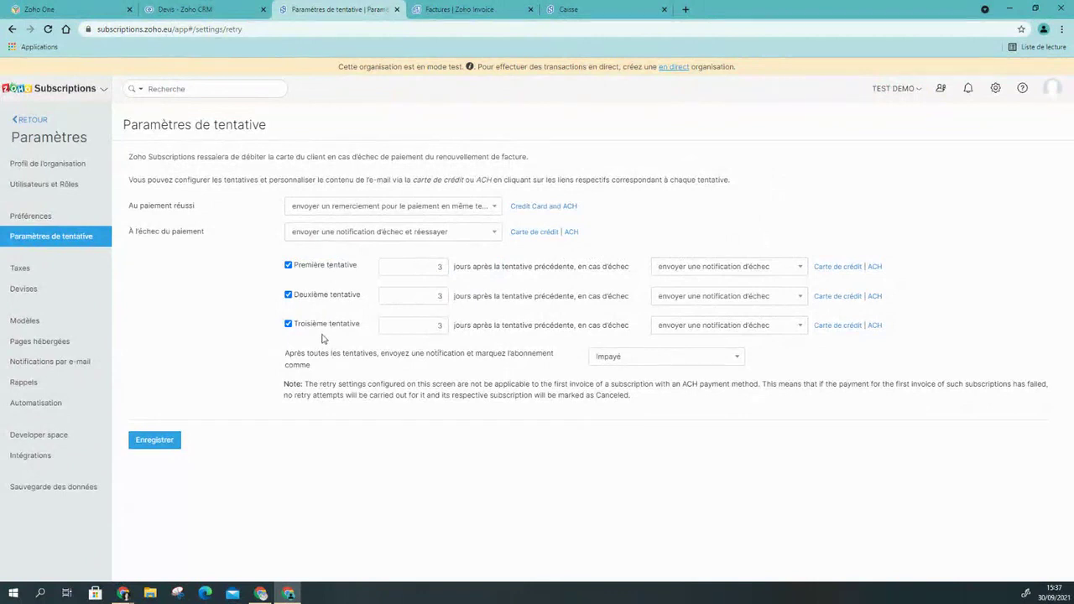
left_click(736, 361)
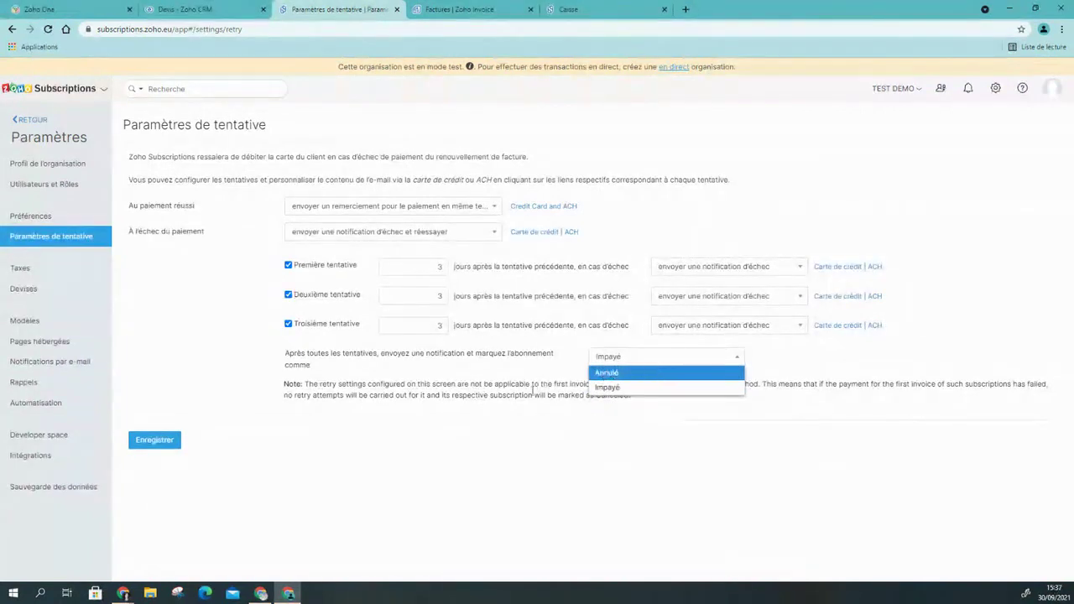
left_click(429, 379)
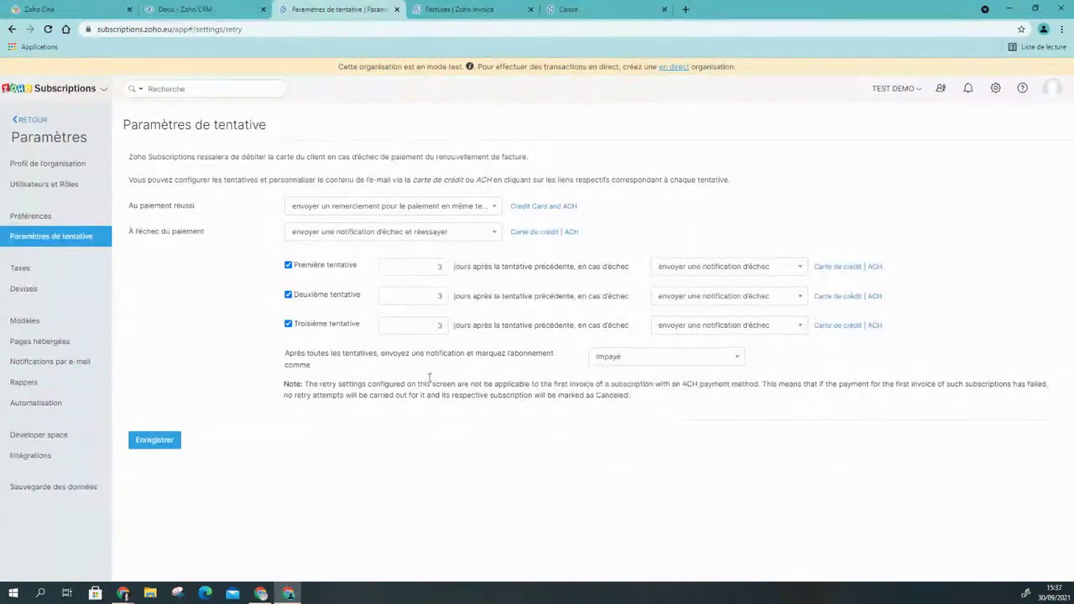
Examine the credit card notification email for the initial payment failure from top to bottom and close it without saving.
left_click(542, 235)
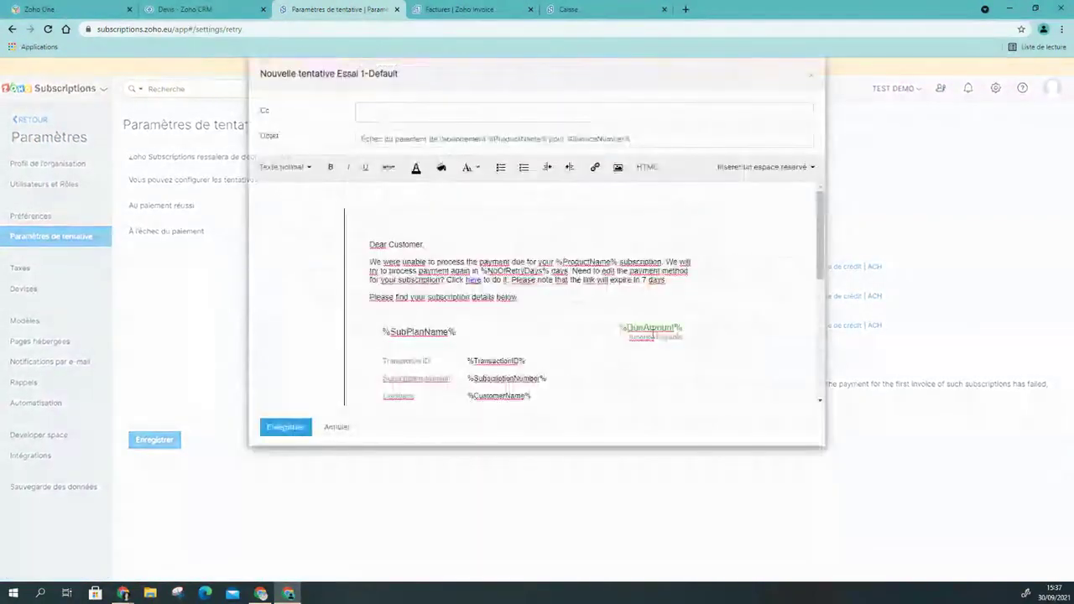
scroll(637, 262, "down", 5)
scroll(663, 335, "up", 5)
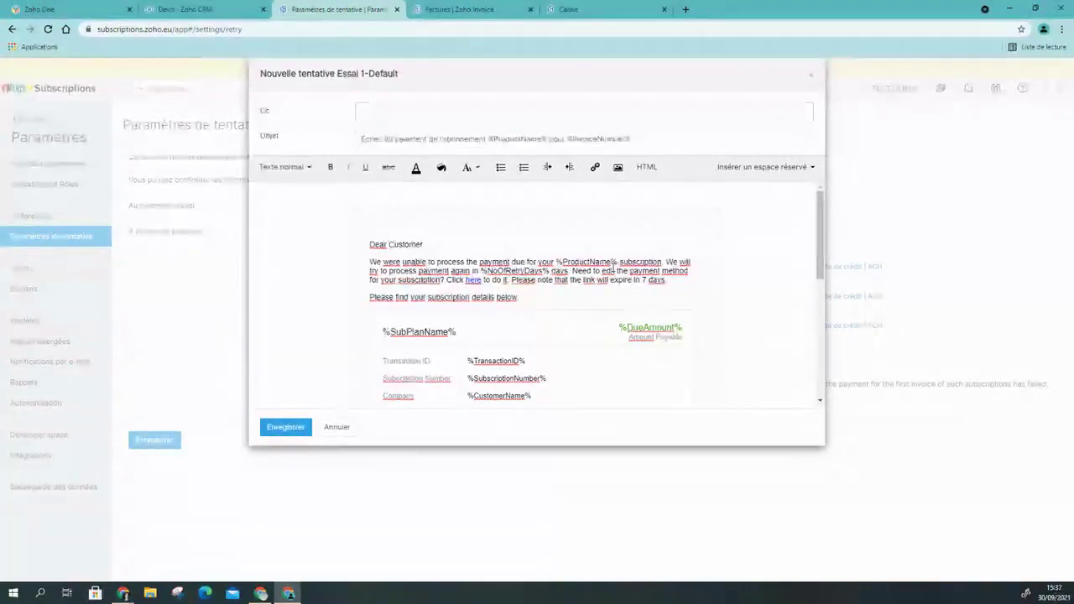
scroll(613, 267, "down", 5)
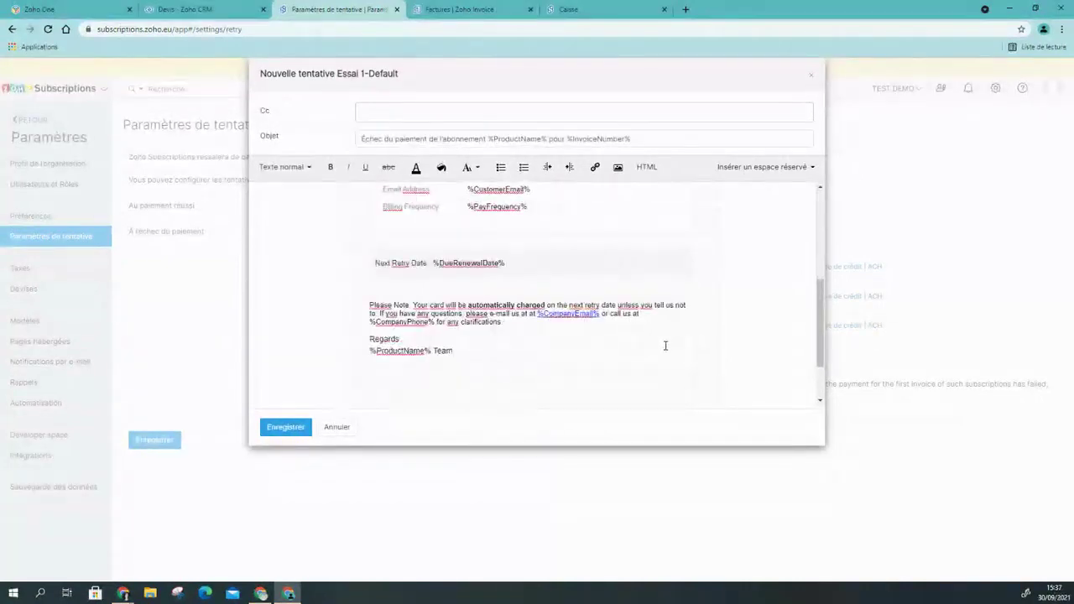
left_click(810, 75)
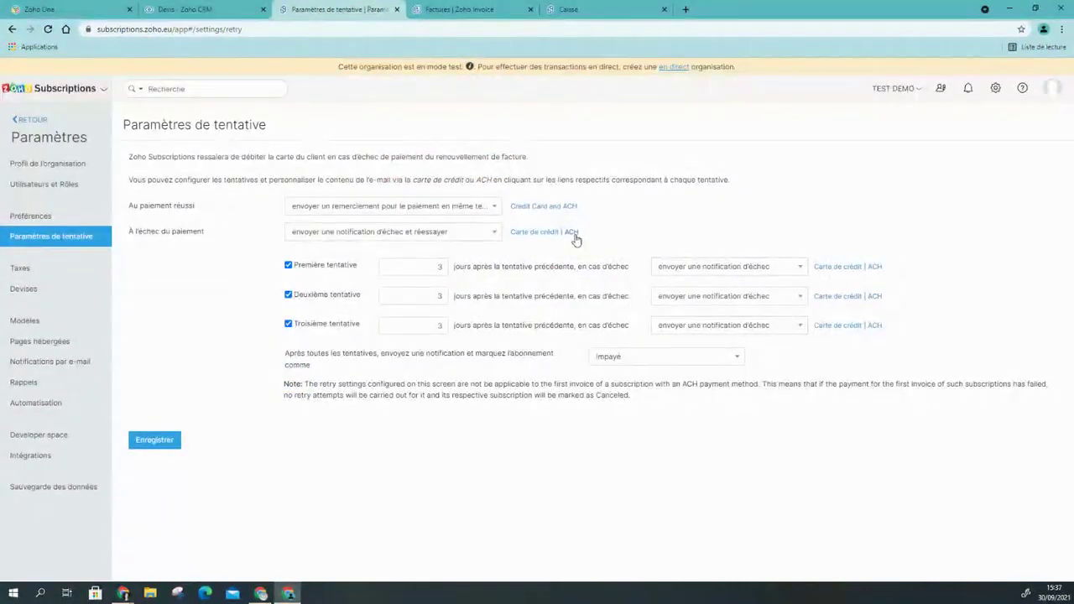
View the credit card failure email for the first retry attempt and close it without saving.
left_click(843, 267)
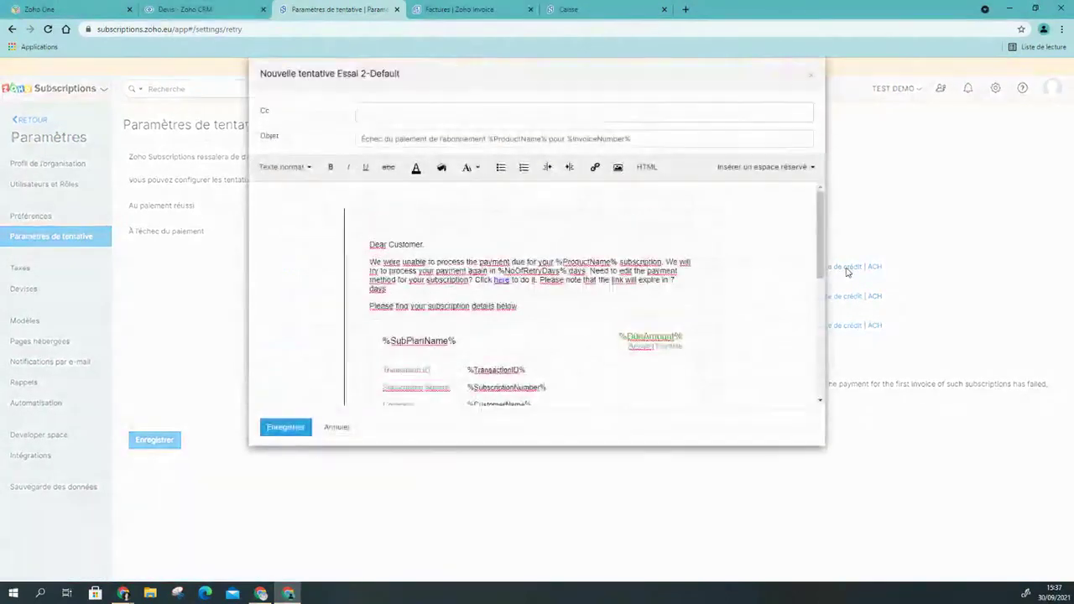
mouse_move(822, 191)
left_mouse_down()
mouse_move(831, 331)
mouse_move(844, 239)
mouse_move(832, 199)
left_mouse_up()
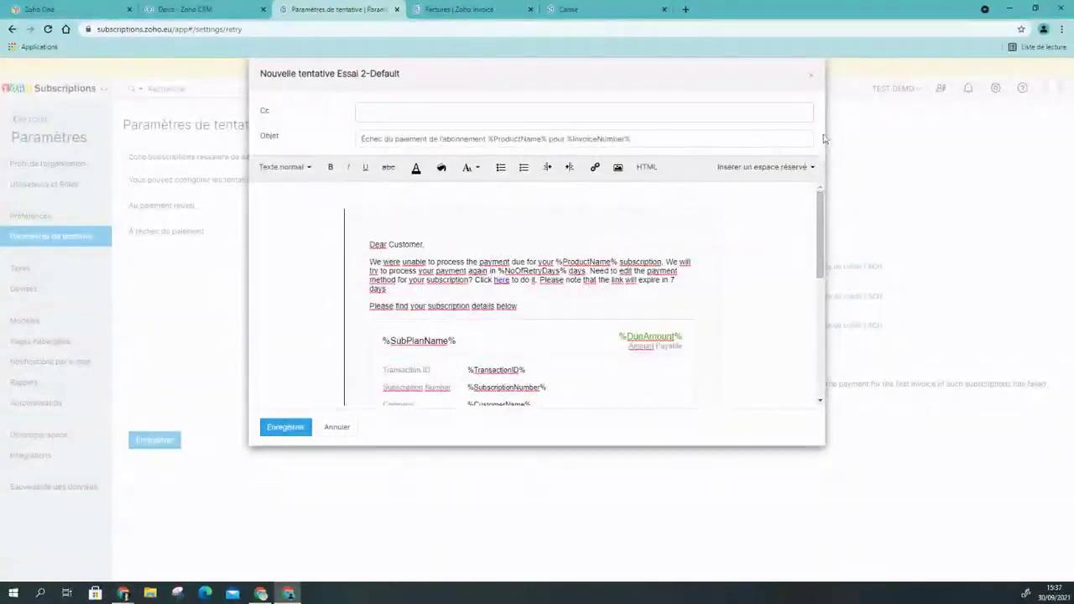
left_click(811, 75)
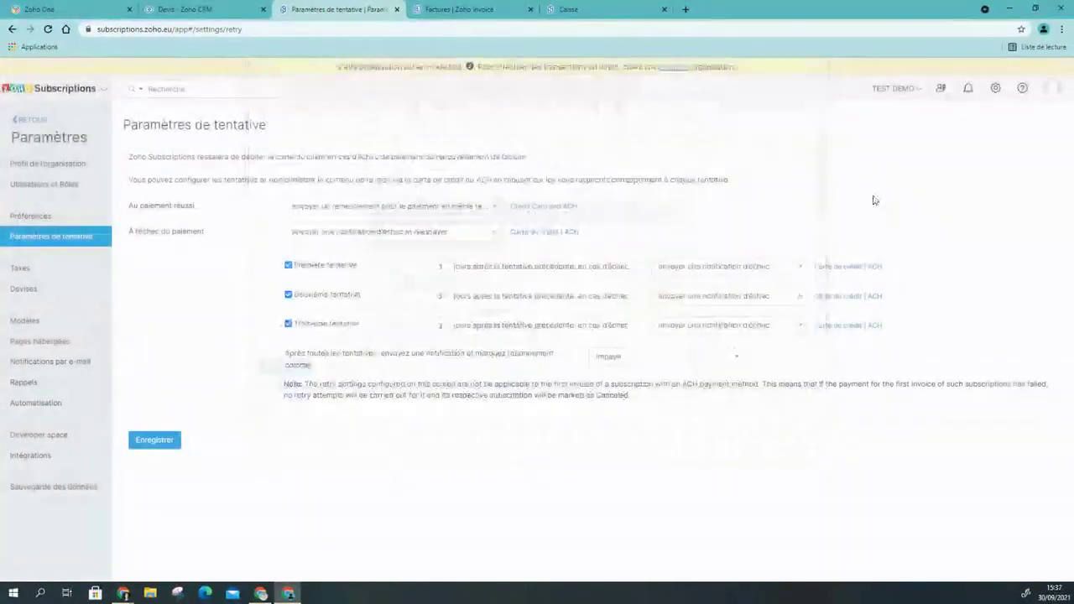
Examine the ACH notification email for the third retry attempt, including its closing text, and close it without saving.
left_click(875, 326)
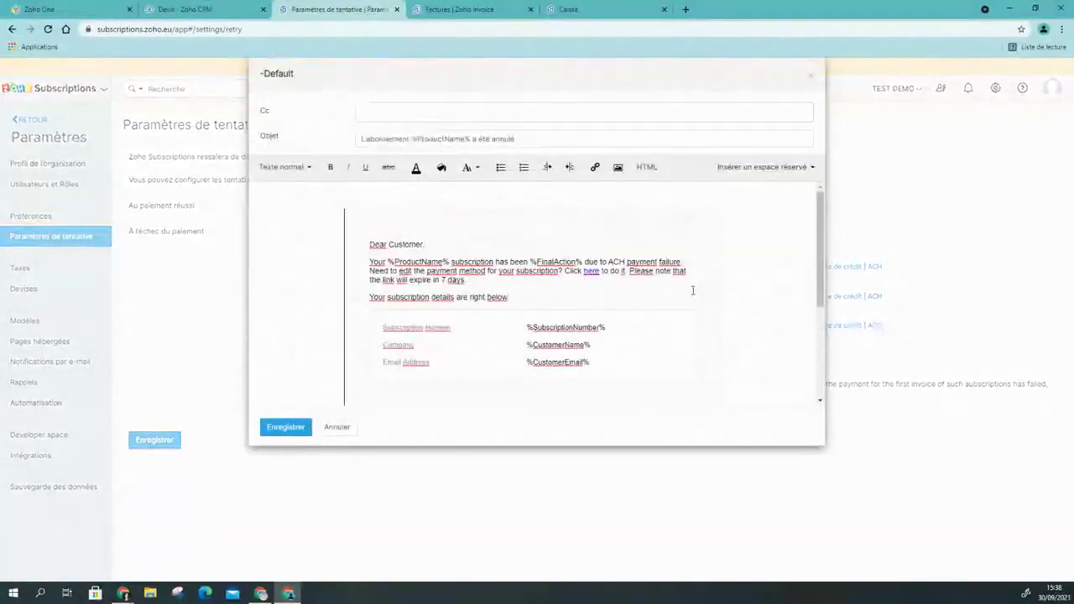
scroll(694, 287, "down", 1)
scroll(693, 289, "up", 2)
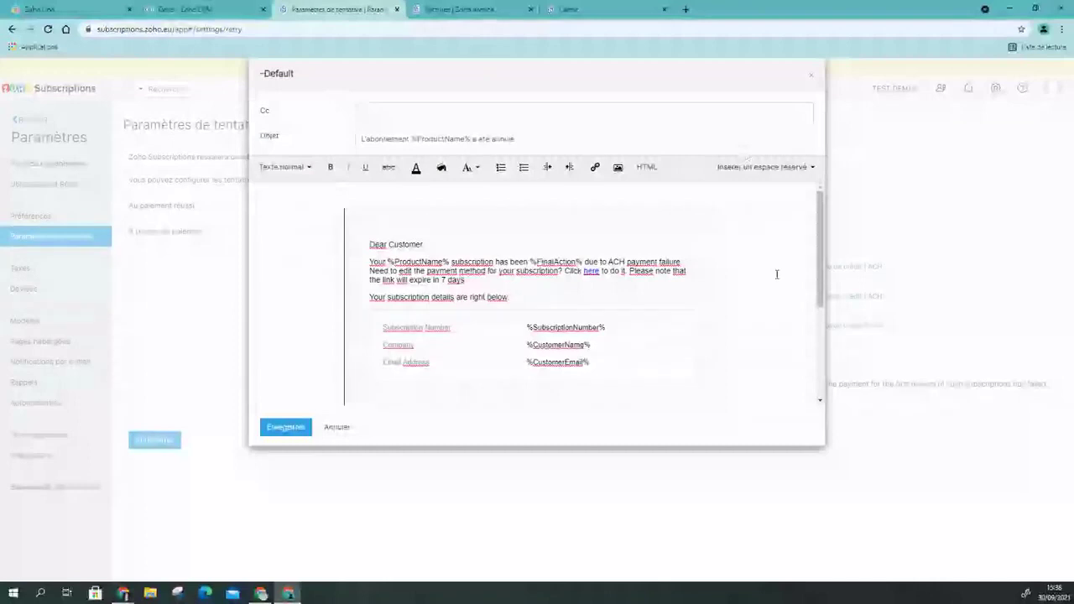
scroll(801, 321, "down", 4)
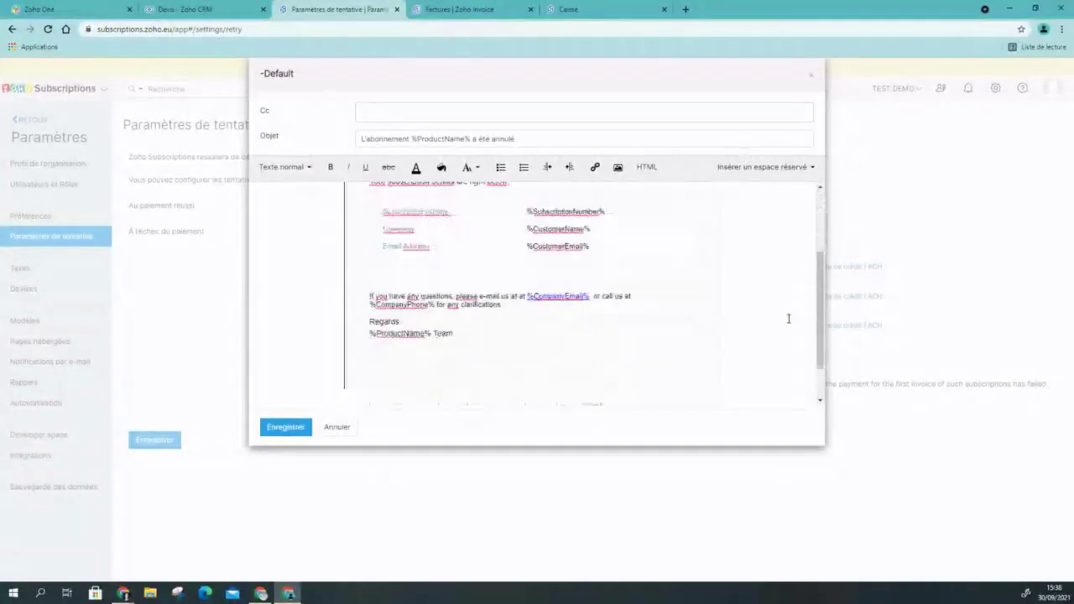
scroll(460, 288, "up", 4)
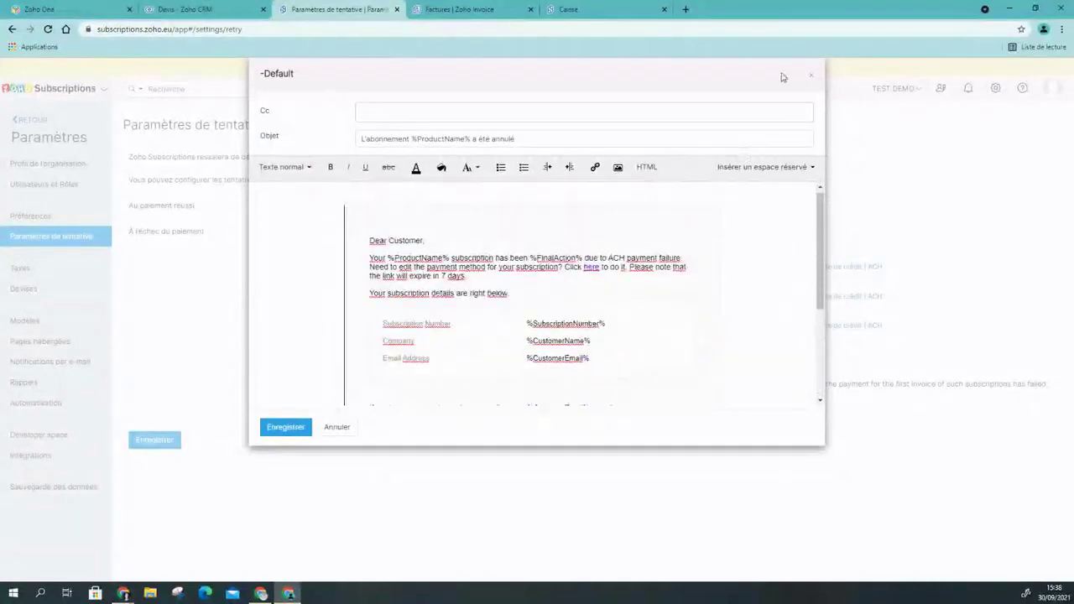
left_click(812, 74)
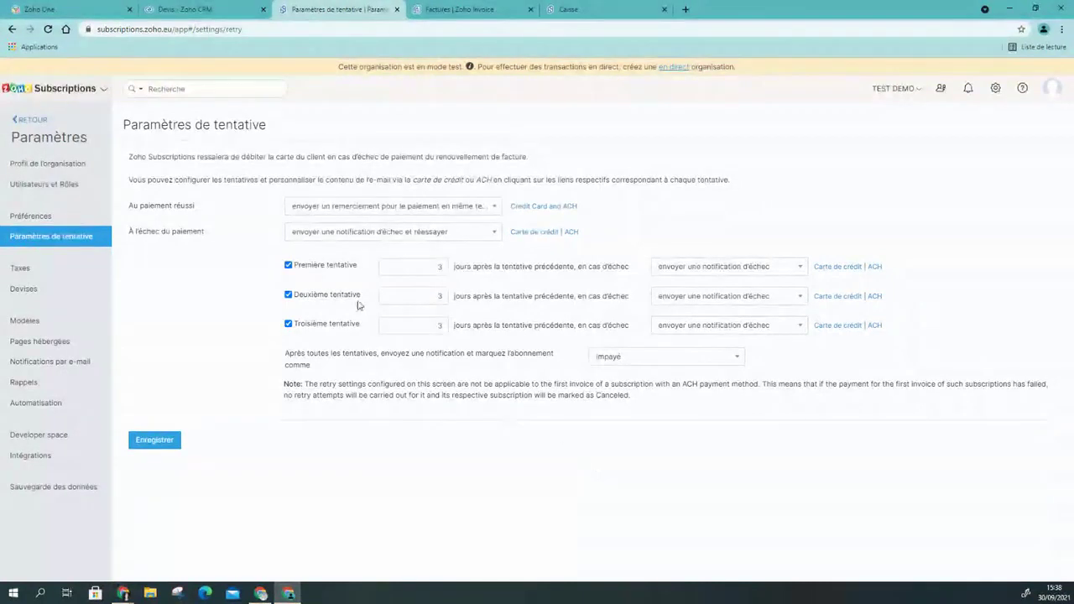
Leave the retry settings and switch from the test organisation to the DEMO MOBIX organisation.
left_click(32, 121)
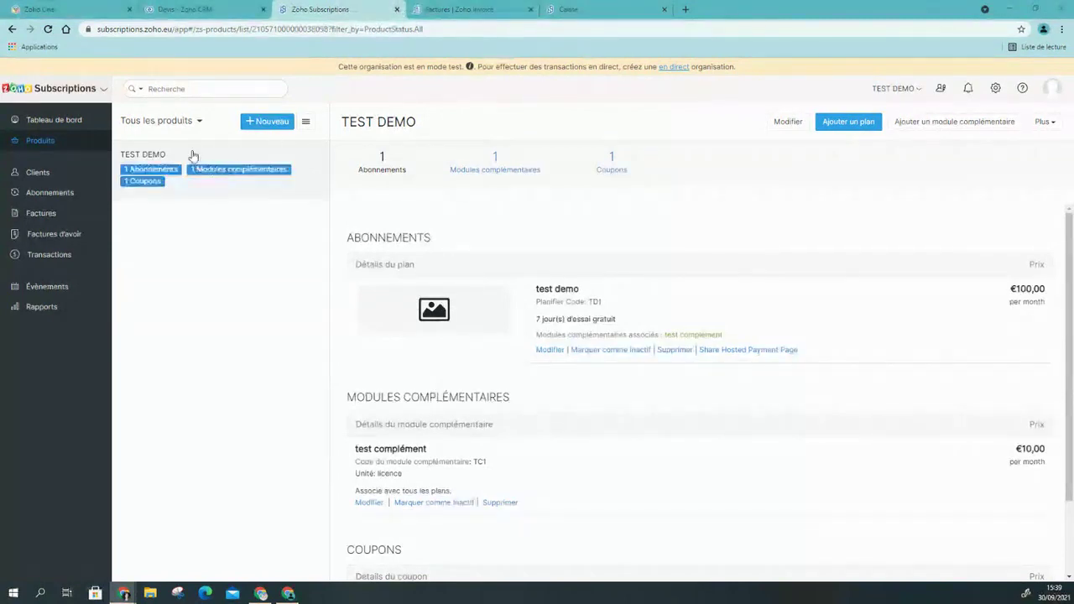
left_click(895, 89)
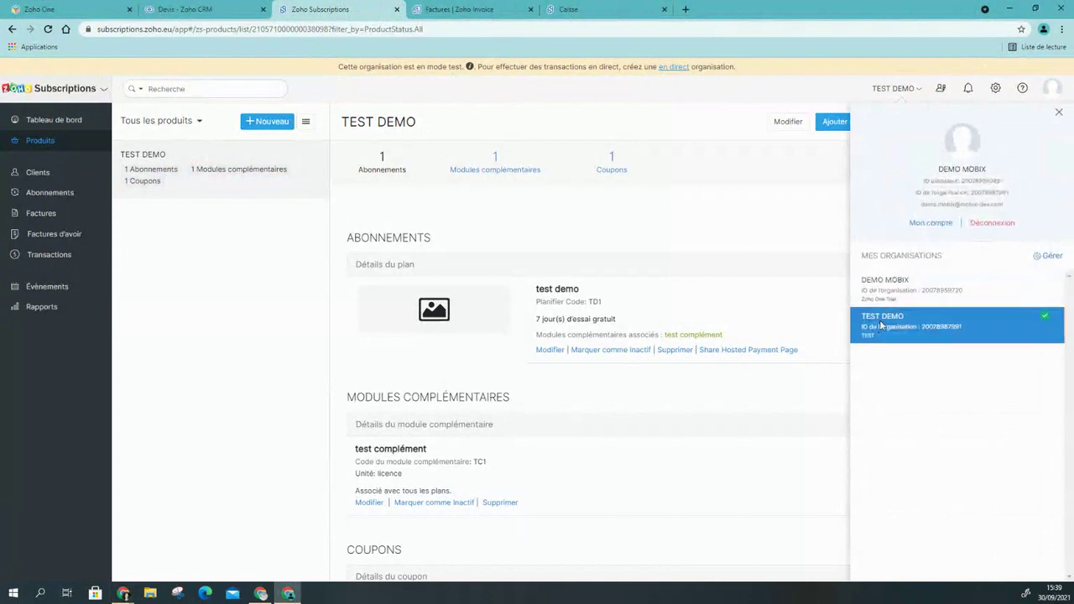
left_click(888, 287)
In the Zoho One administrator panel, search the available applications for "sign", add the Sign application and acknowledge its creation.
left_click(40, 10)
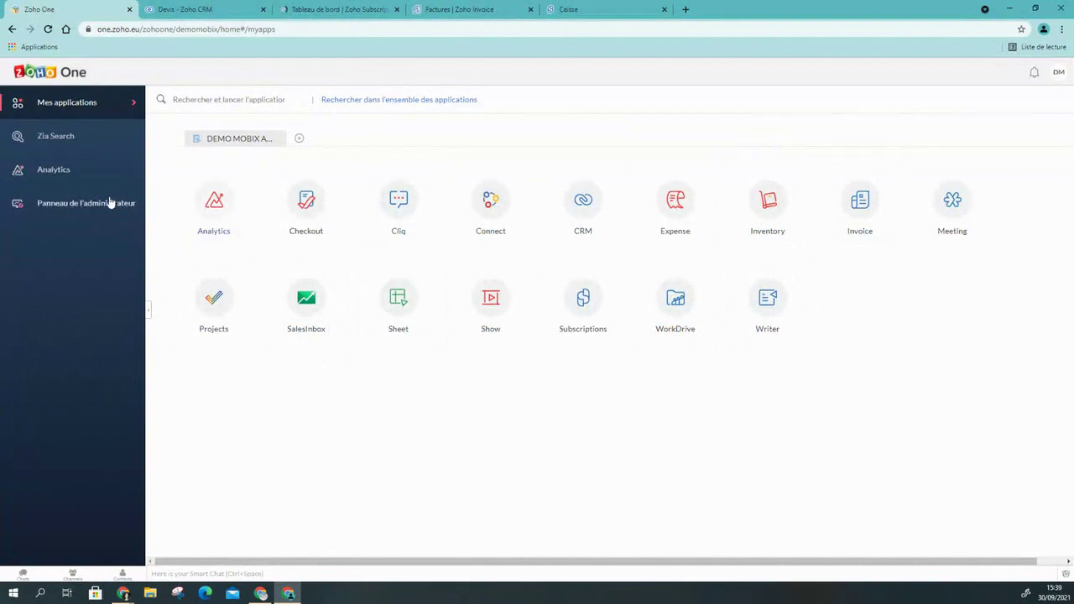
left_click(69, 203)
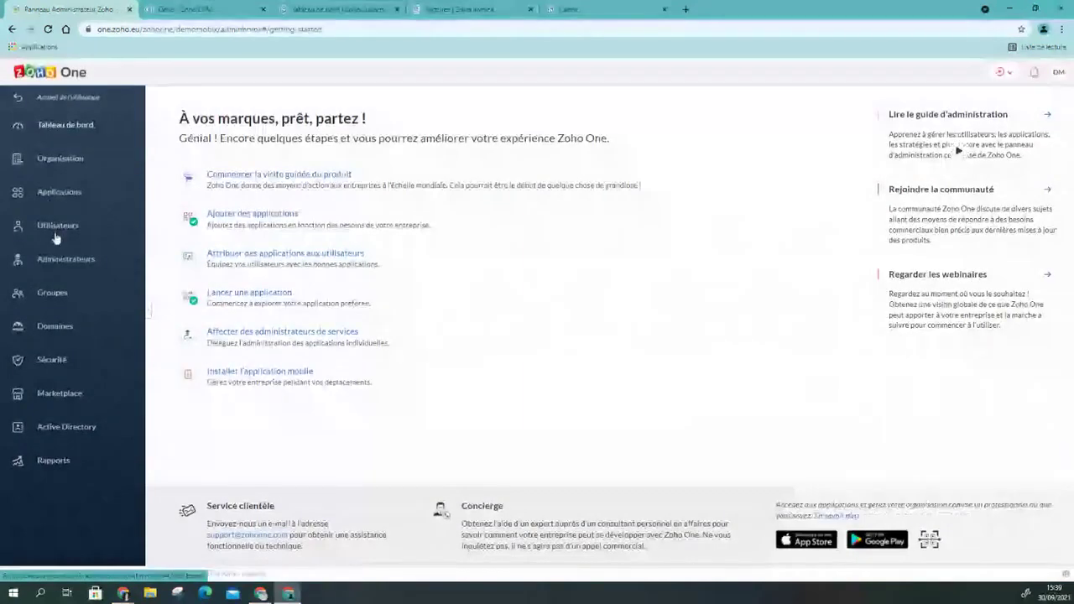
left_click(59, 197)
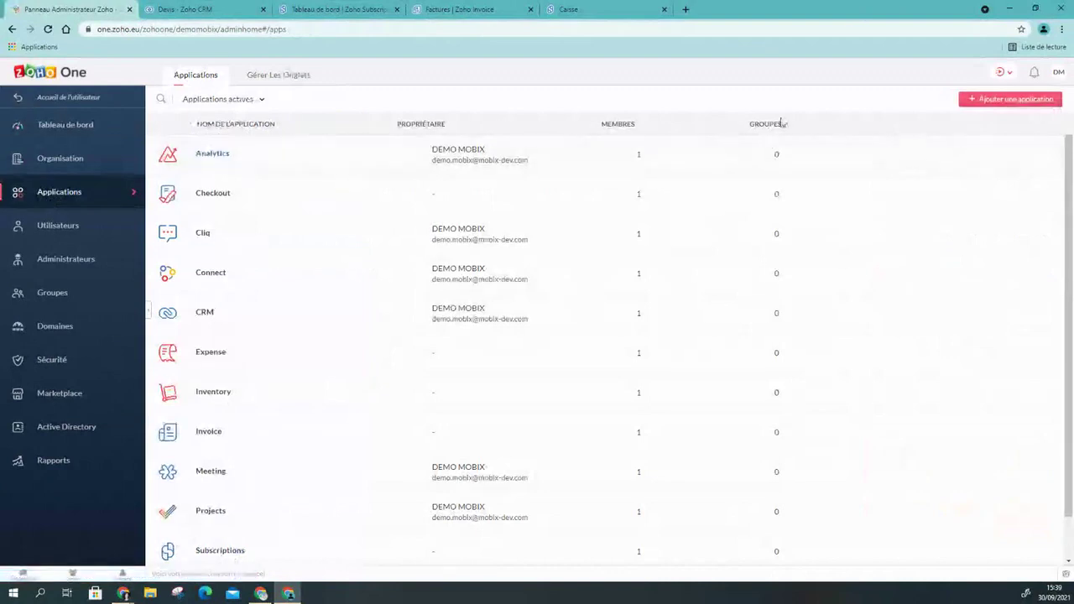
left_click(1011, 99)
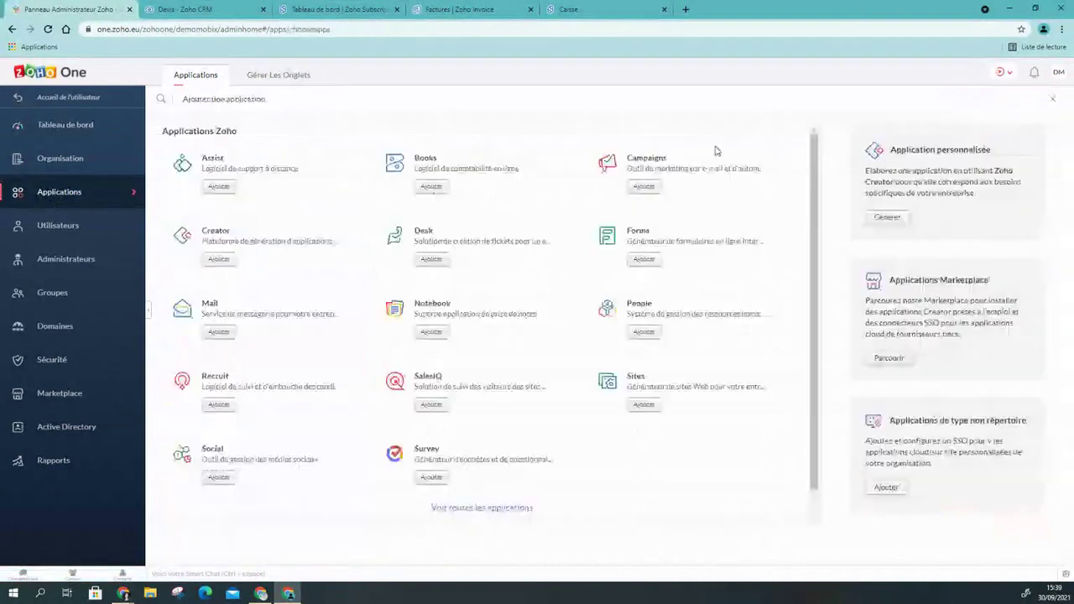
left_click(216, 101)
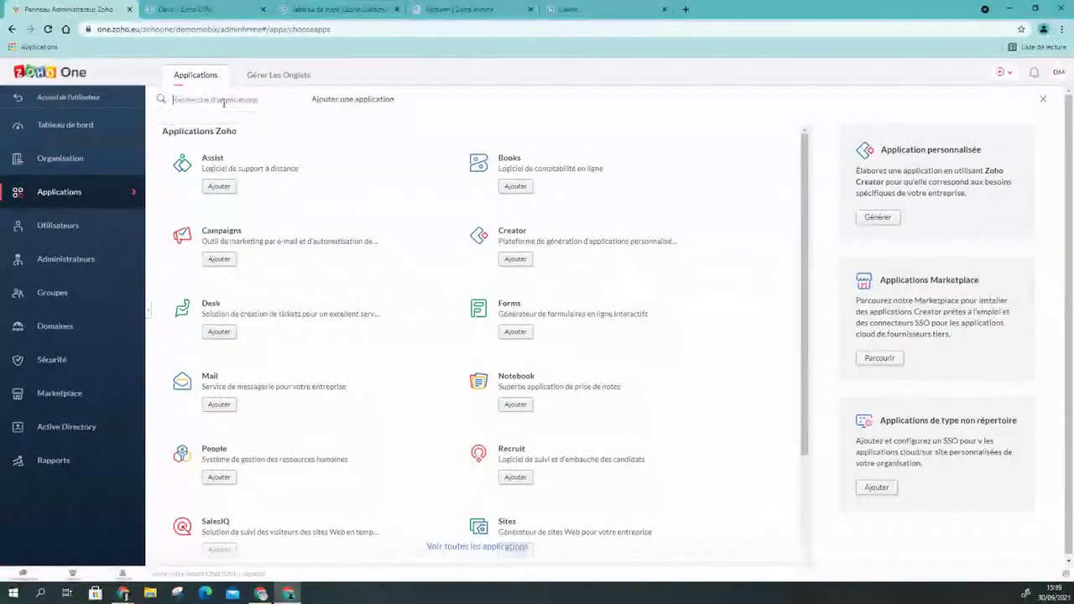
type("sign")
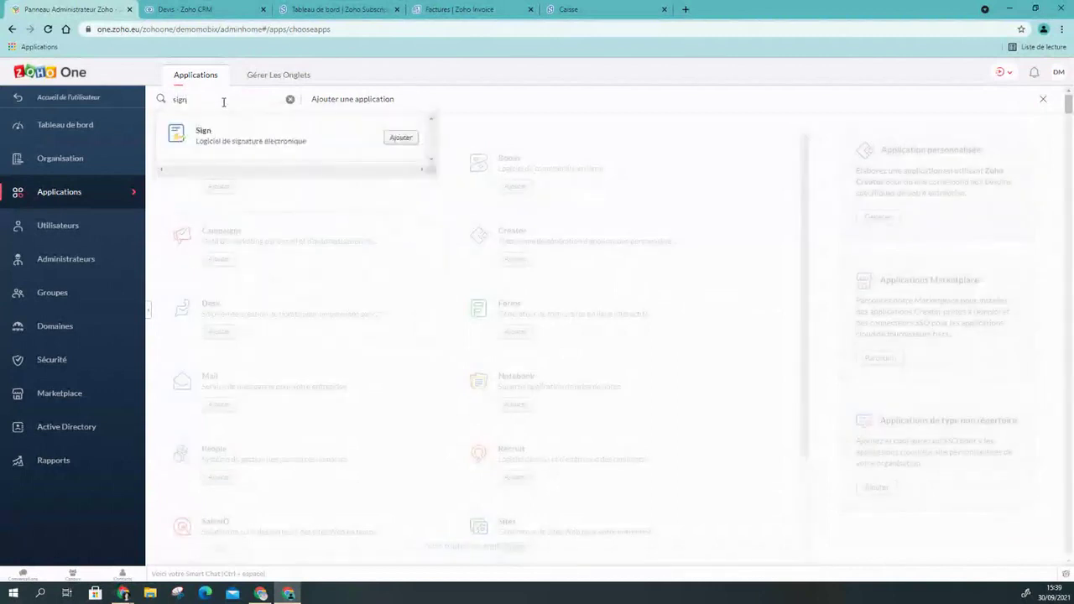
left_click(401, 137)
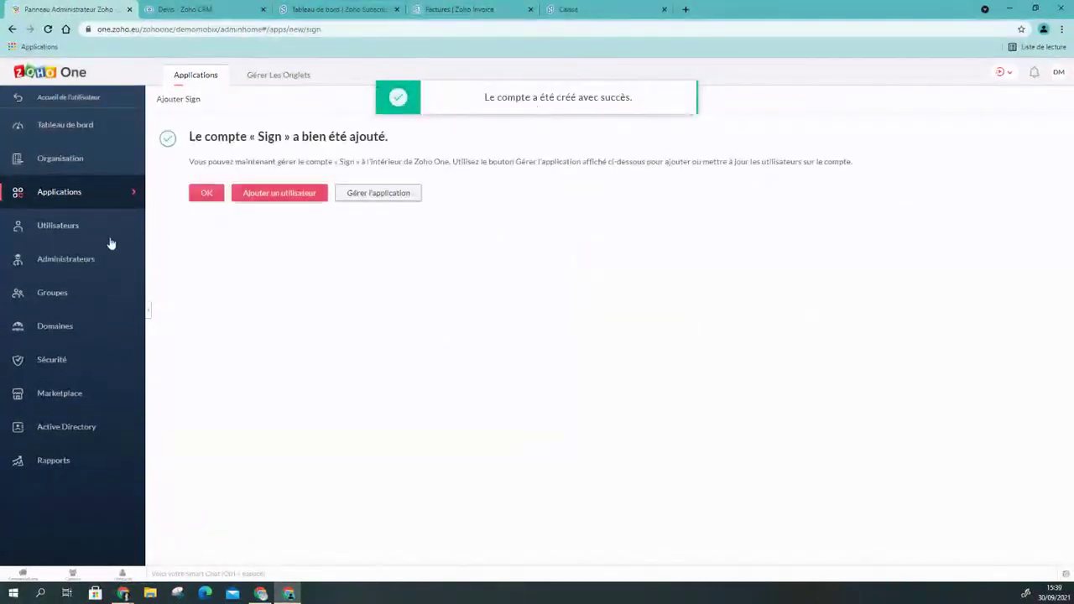
left_click(207, 193)
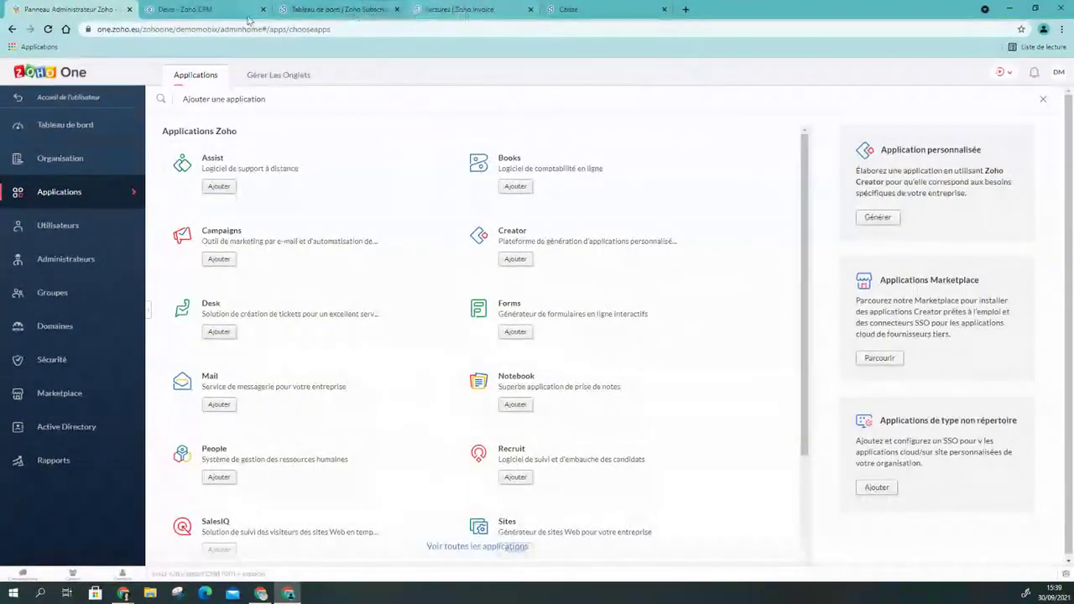
Switch to Zoho Invoice and reload the list of all invoices.
left_click(458, 9)
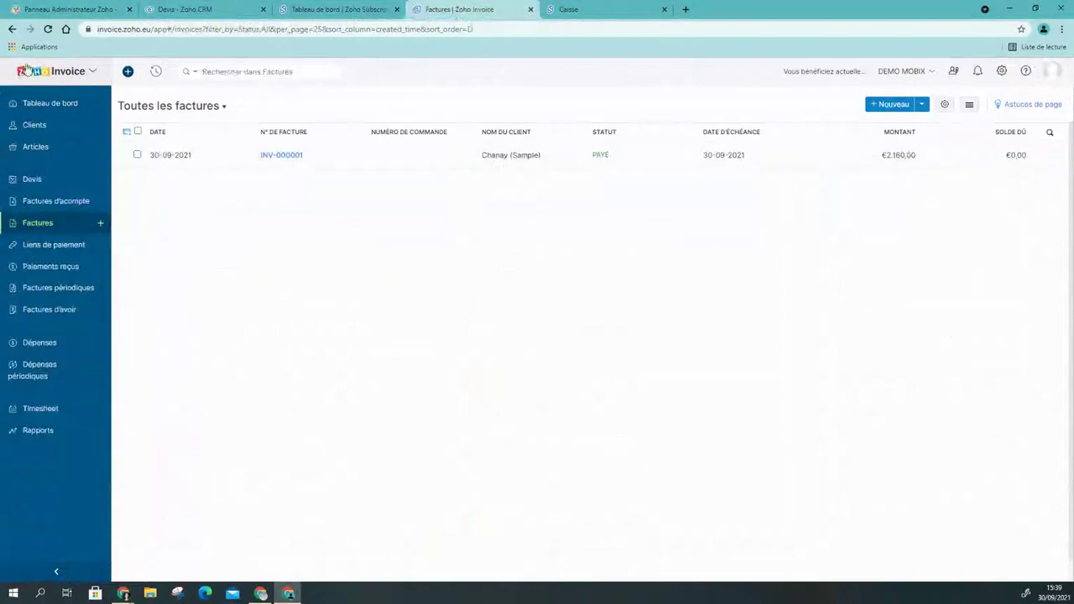
left_click(48, 29)
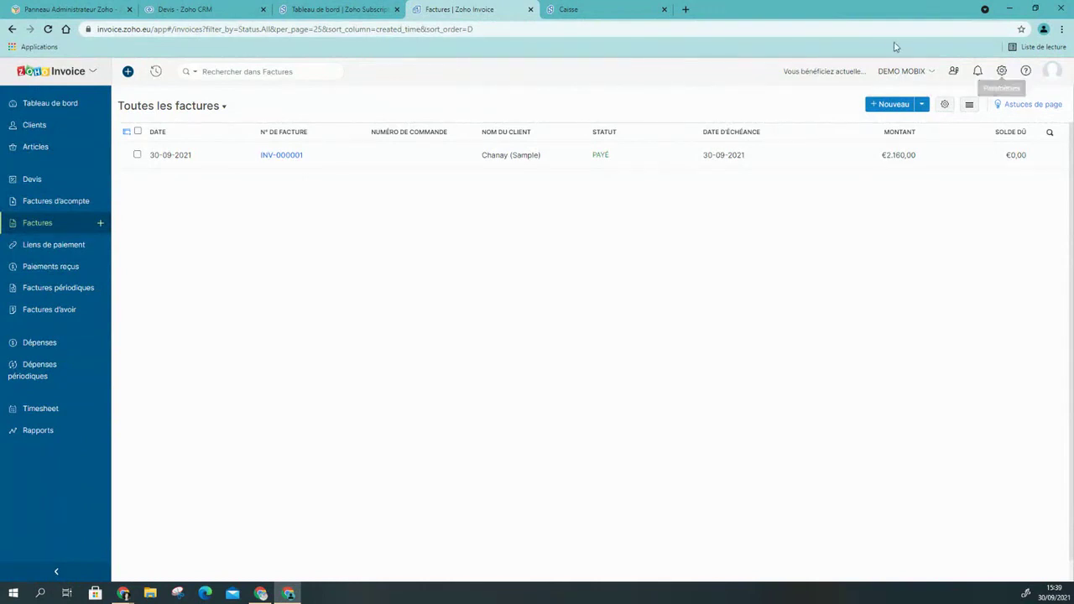
left_click_drag(797, 7, 1035, 132)
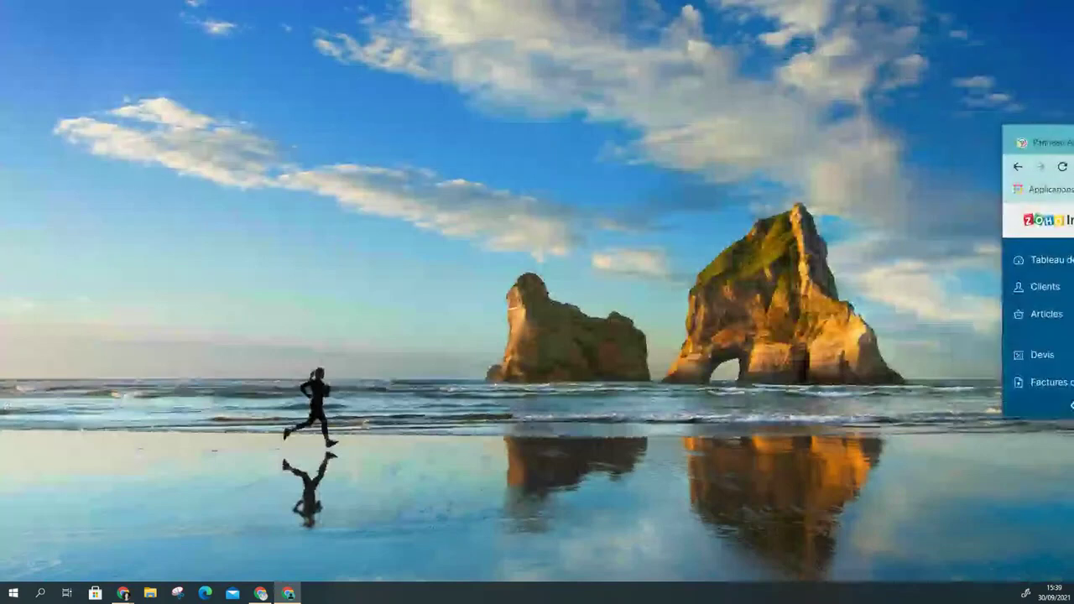
key("super+d")
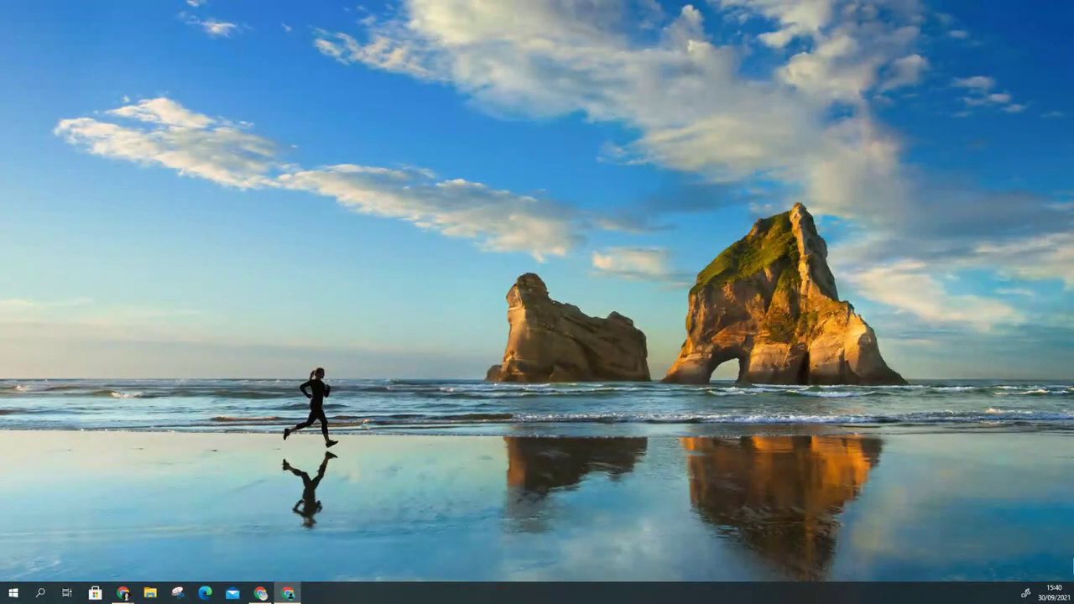
left_click(288, 593)
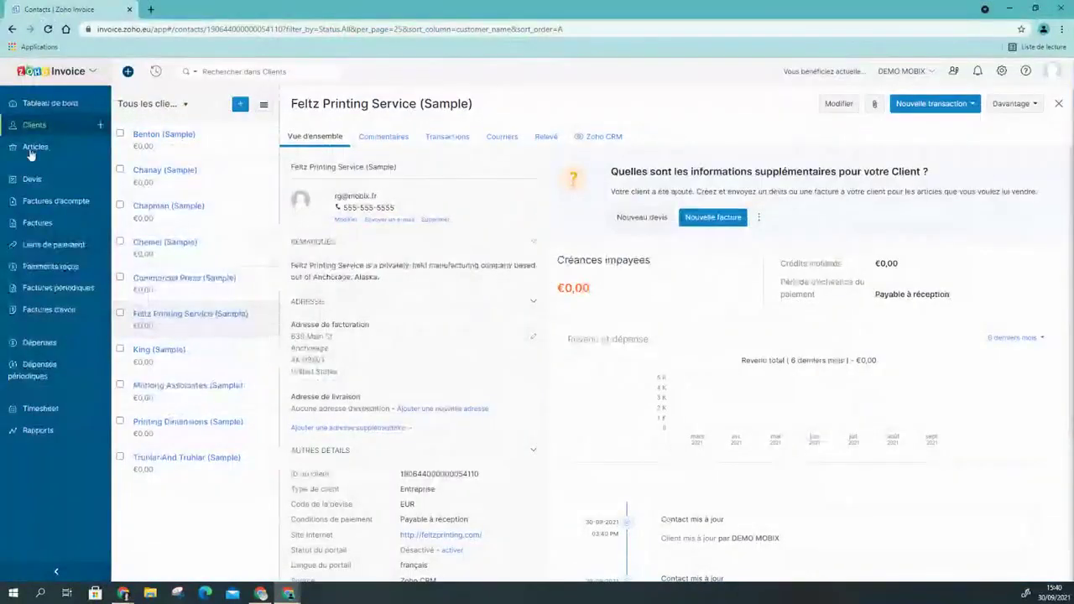
From the quotes list, start a new quote for the customer Feltz Printing Service (Sample).
left_click(32, 180)
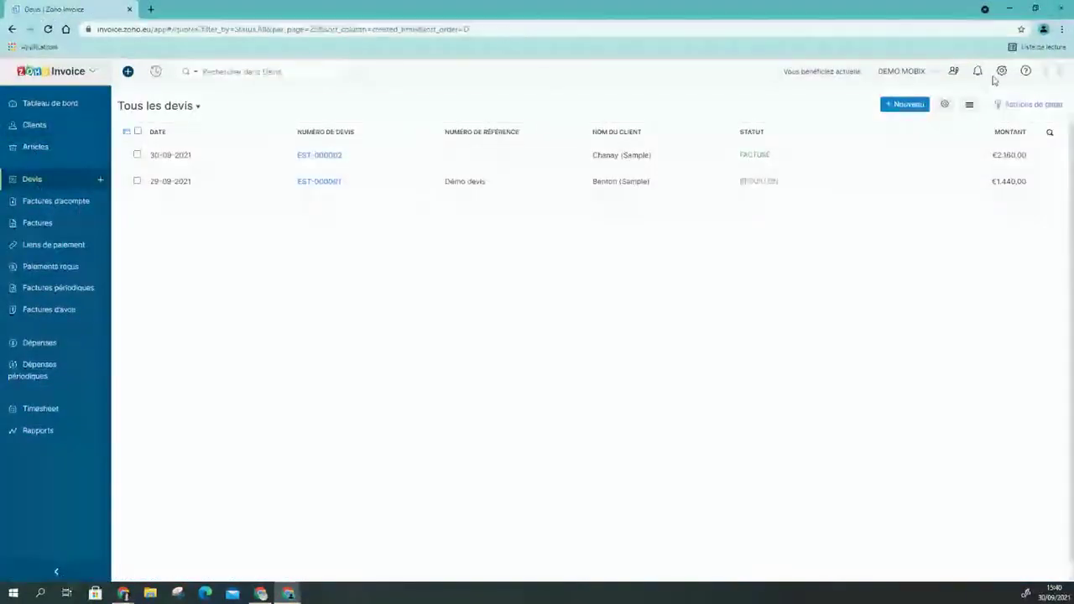
key("super+d")
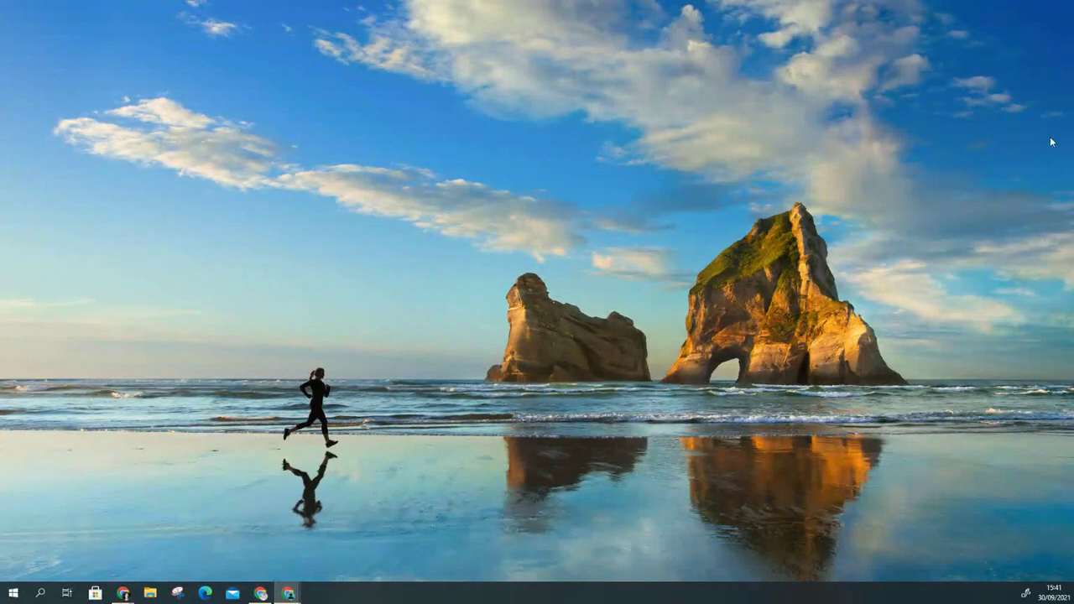
left_click(288, 593)
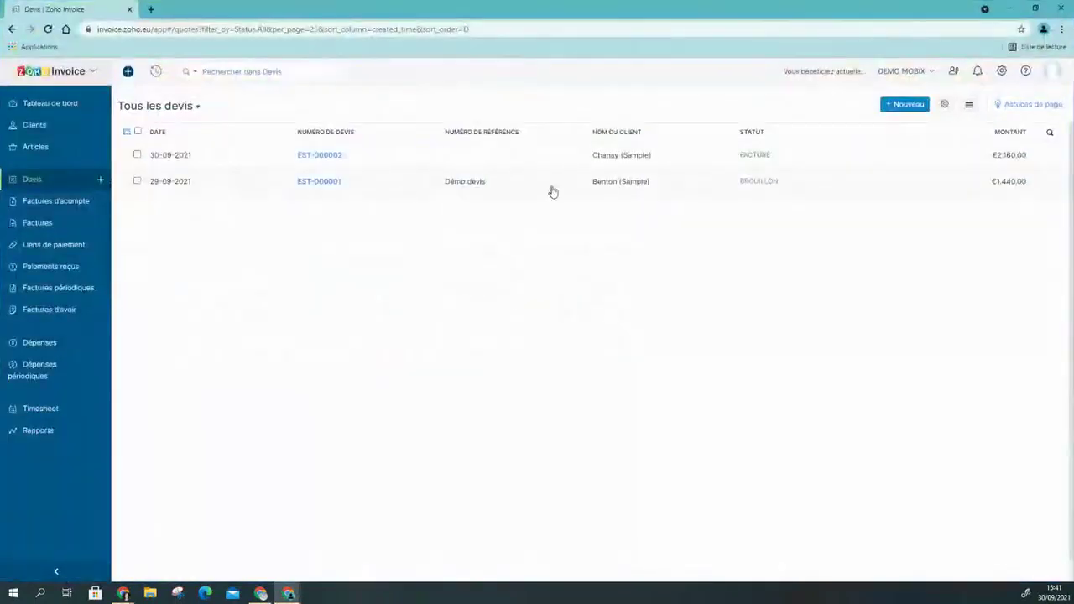
left_click(894, 105)
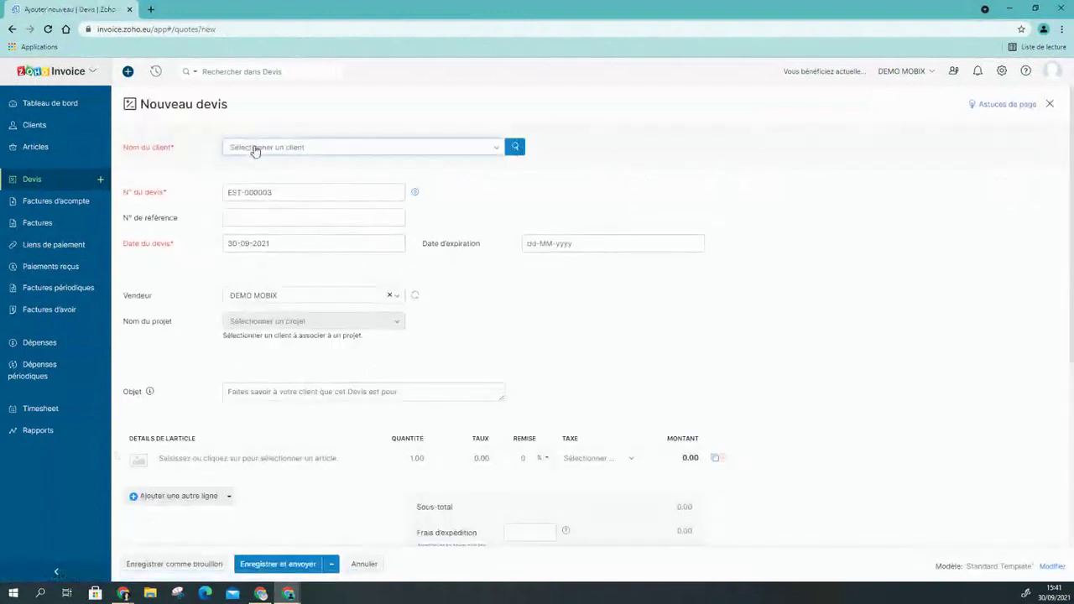
left_click(254, 148)
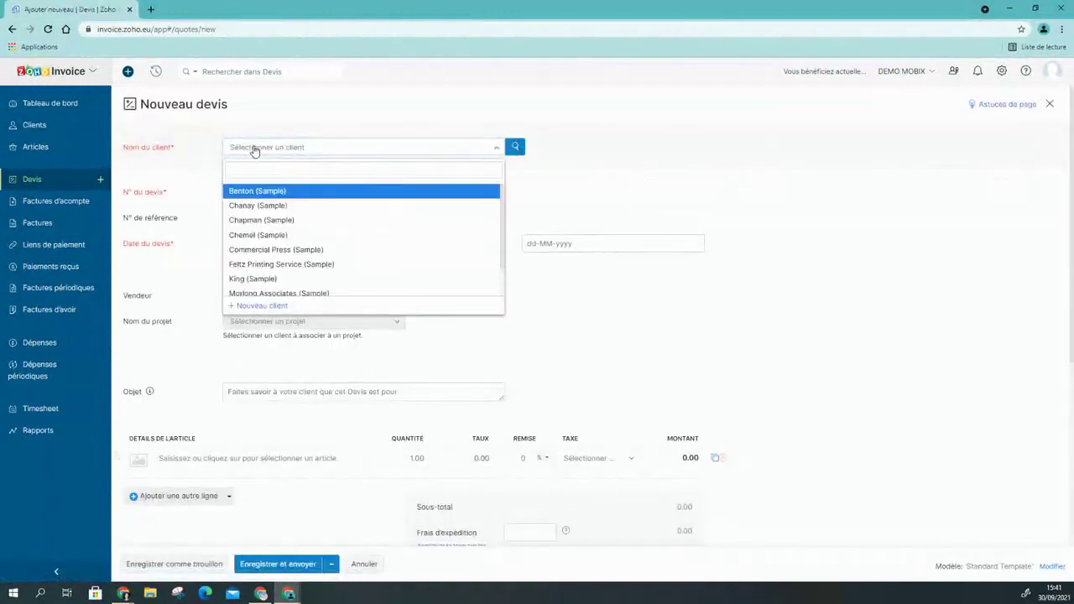
left_click(264, 265)
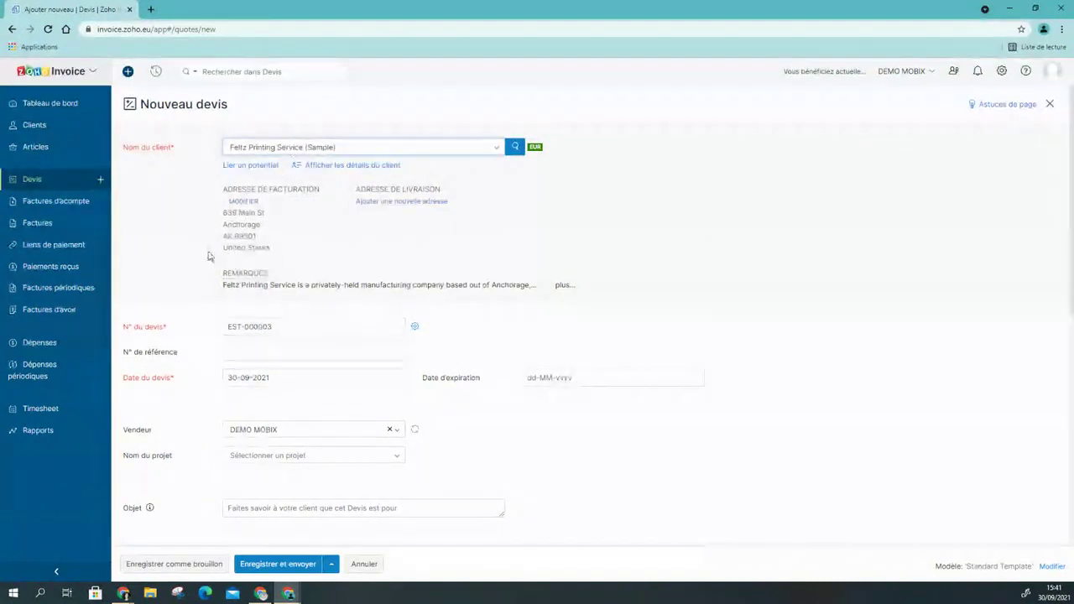
Add the item "Produit démo" to the new quote and save the quote as a draft.
scroll(359, 209, "down", 2)
scroll(264, 219, "up", 2)
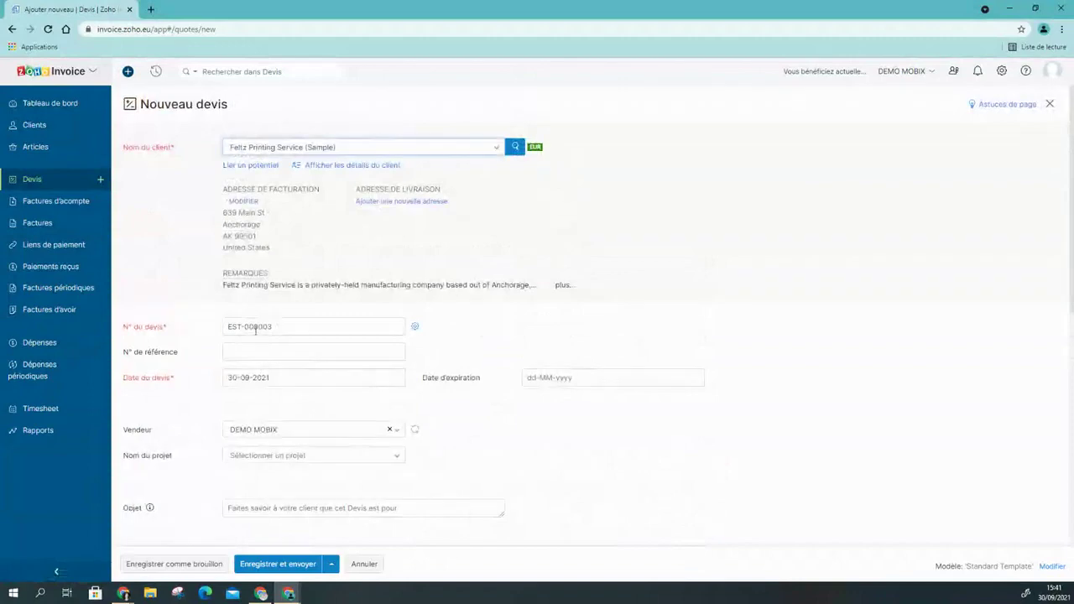
scroll(234, 339, "down", 4)
scroll(234, 339, "down", 2)
left_click(230, 297)
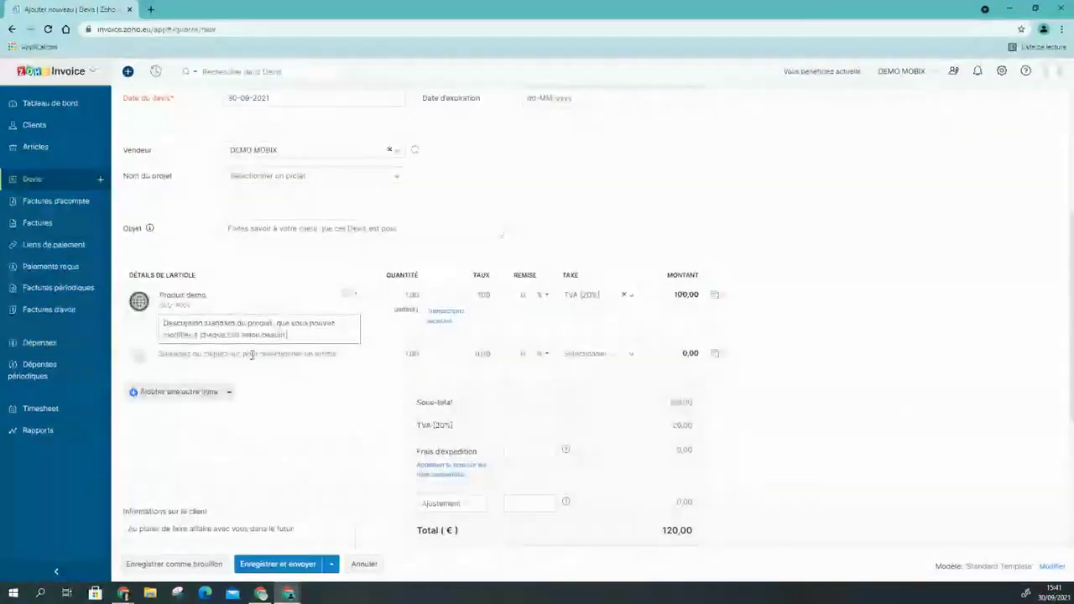
scroll(300, 365, "down", 5)
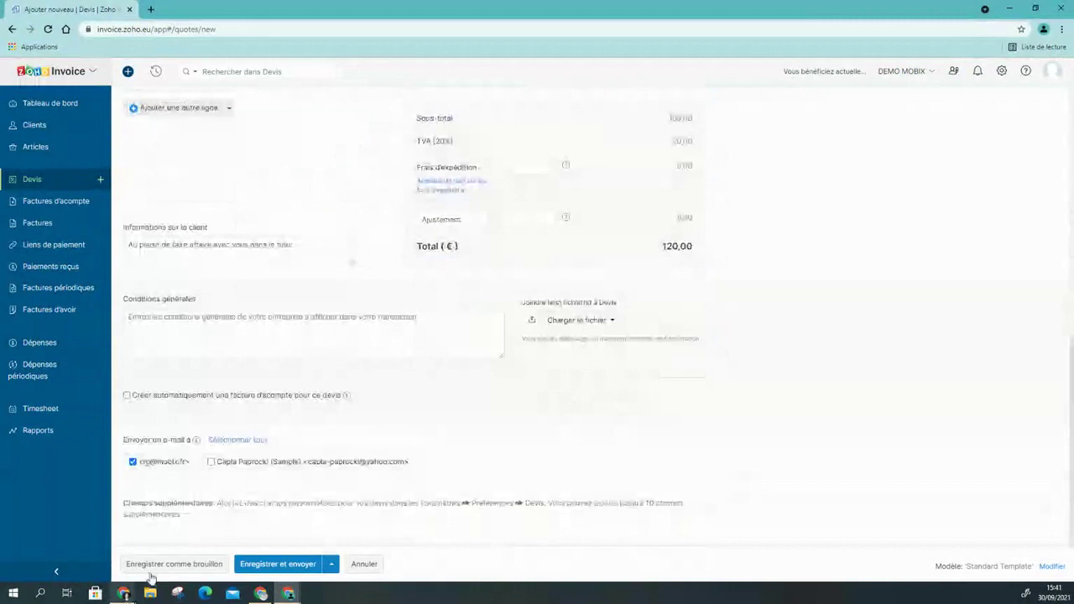
left_click(190, 566)
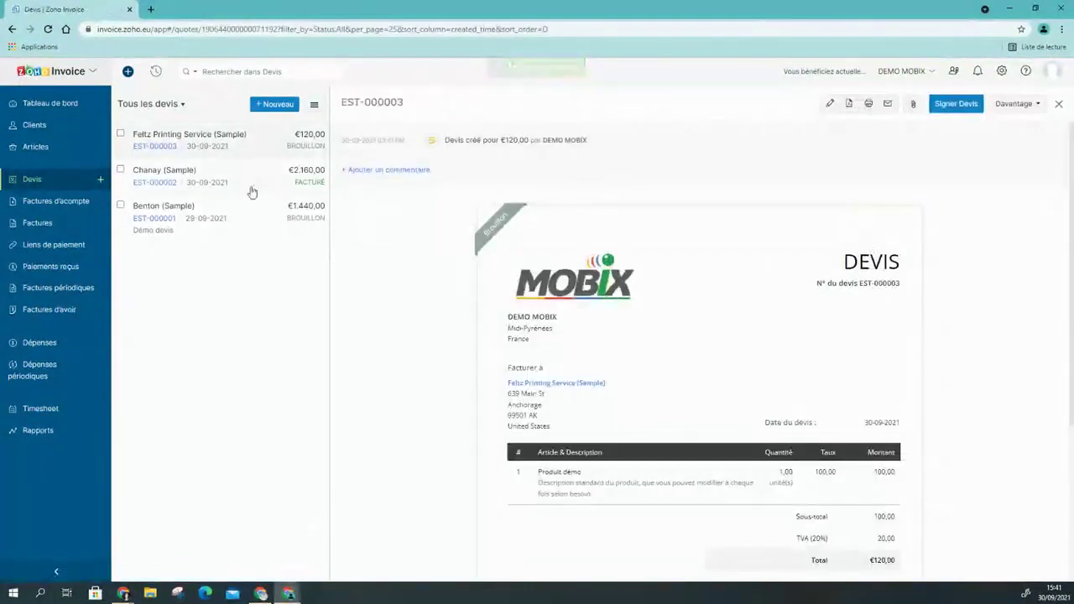
left_click(962, 108)
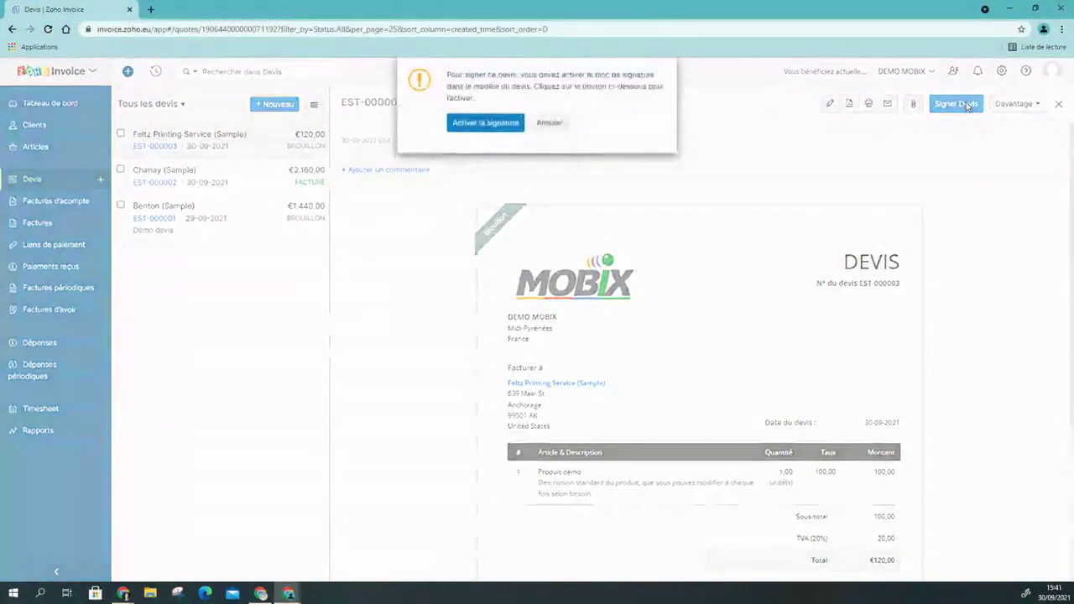
left_click(550, 124)
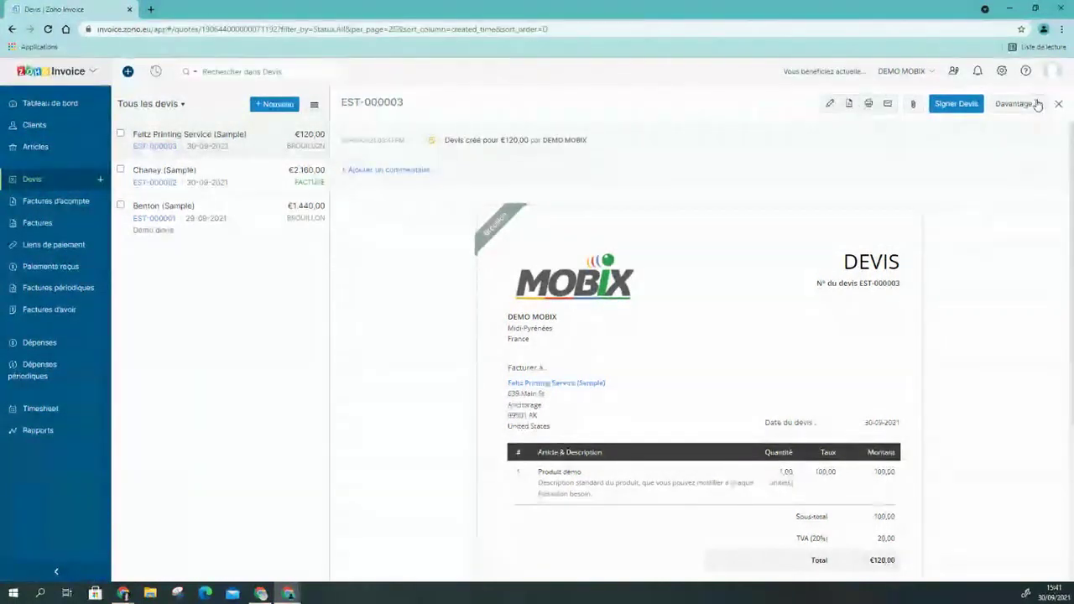
left_click(889, 107)
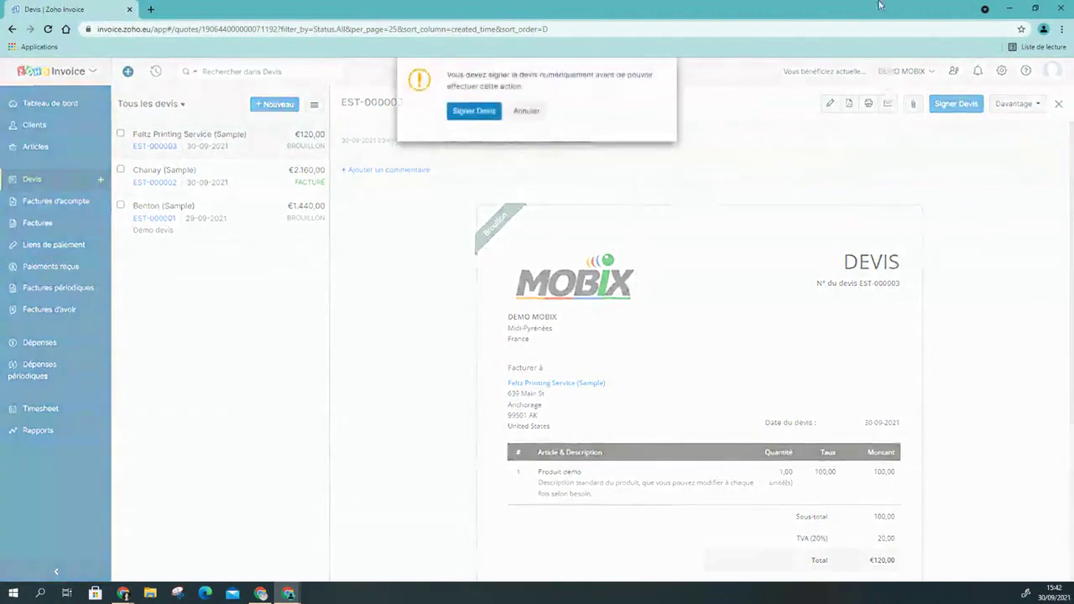
left_click(529, 118)
key("super+d")
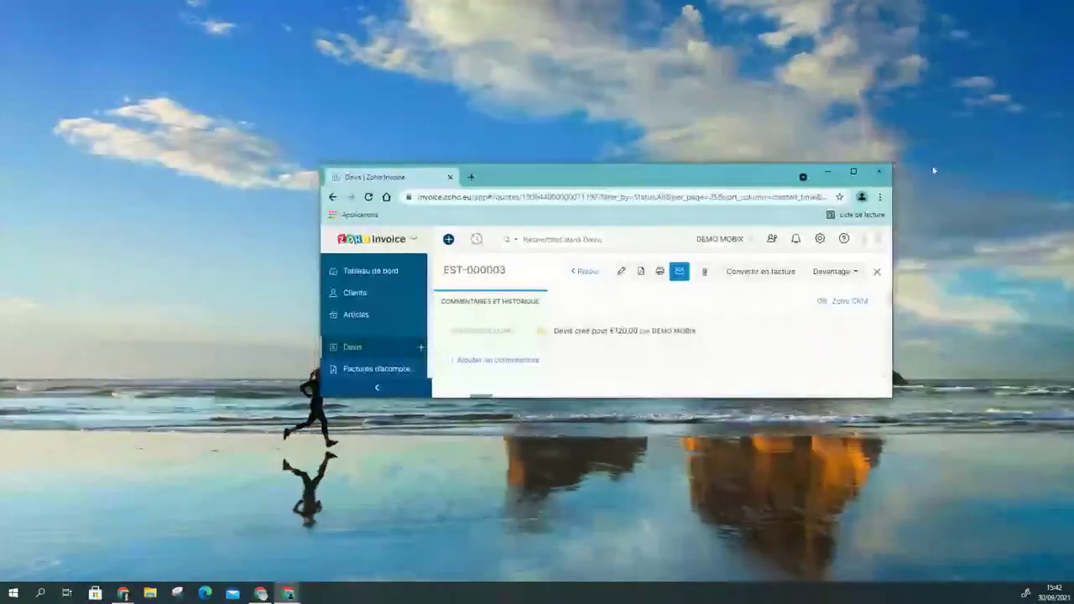
Review the Feltz Printing Service draft quote and email it to the customer with the quote PDF attached.
left_click(851, 172)
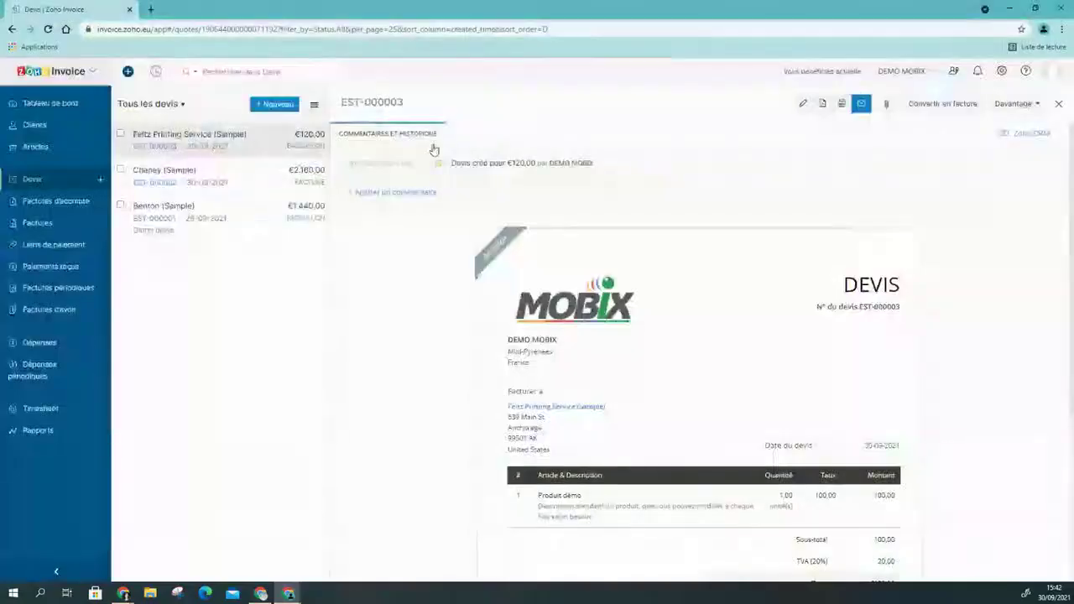
scroll(767, 433, "down", 3)
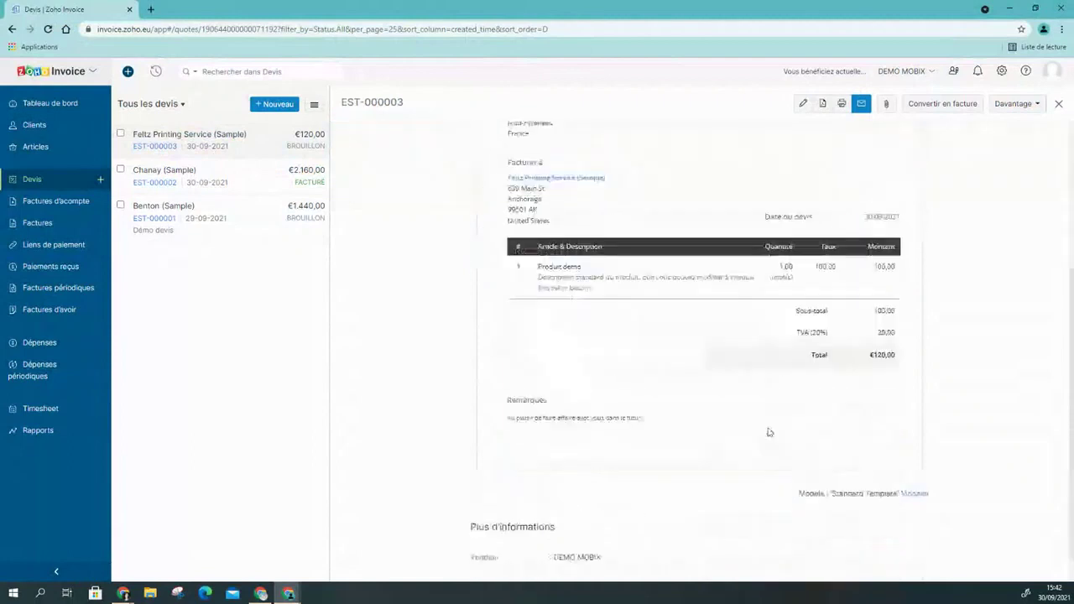
scroll(741, 454, "up", 2)
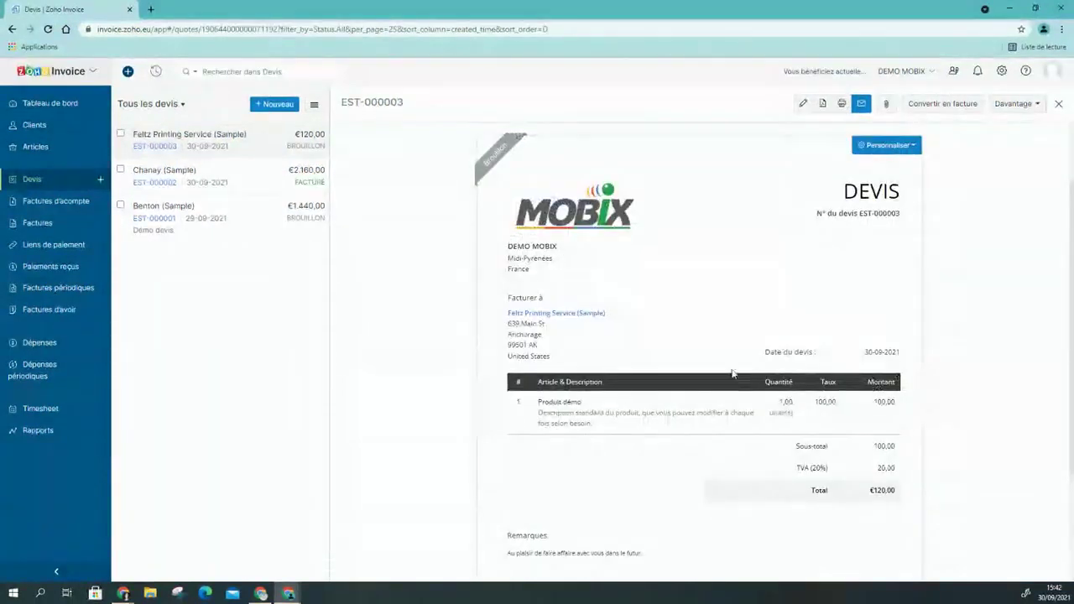
left_click(861, 103)
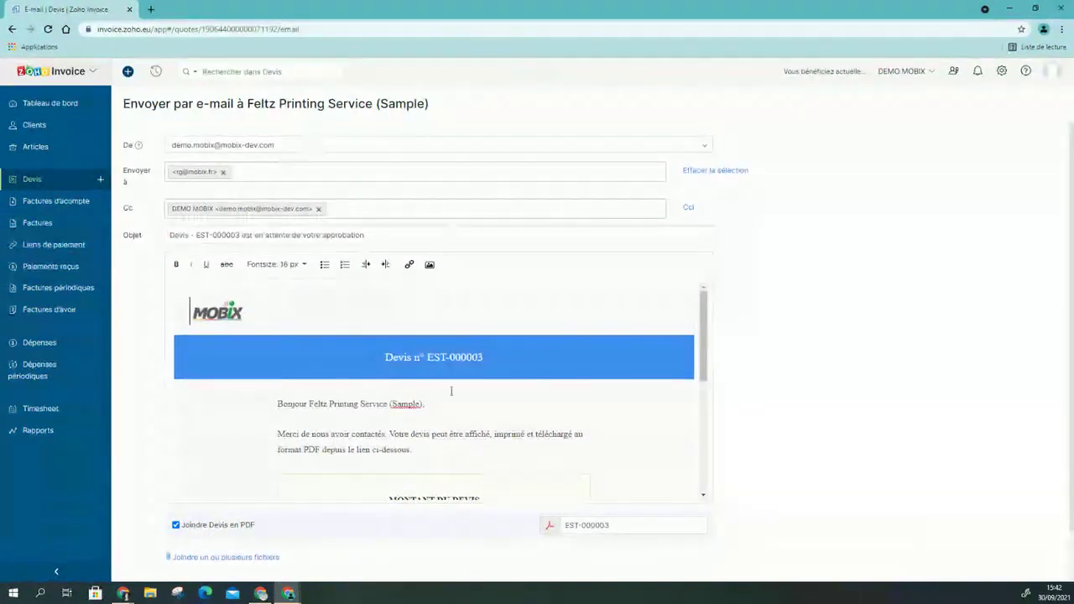
scroll(457, 392, "down", 5)
scroll(276, 472, "down", 2)
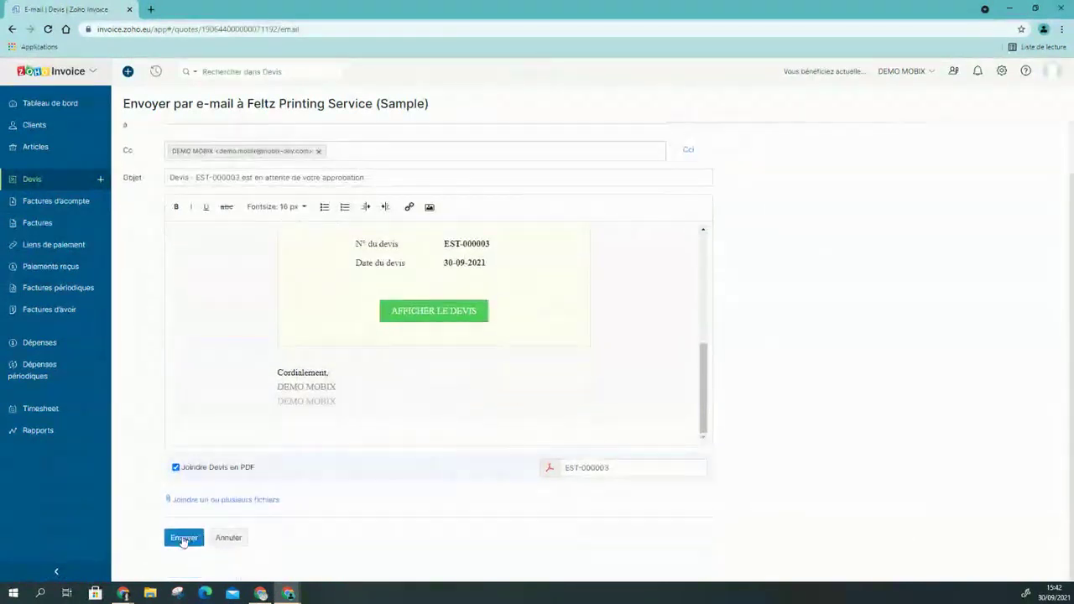
left_click(189, 538)
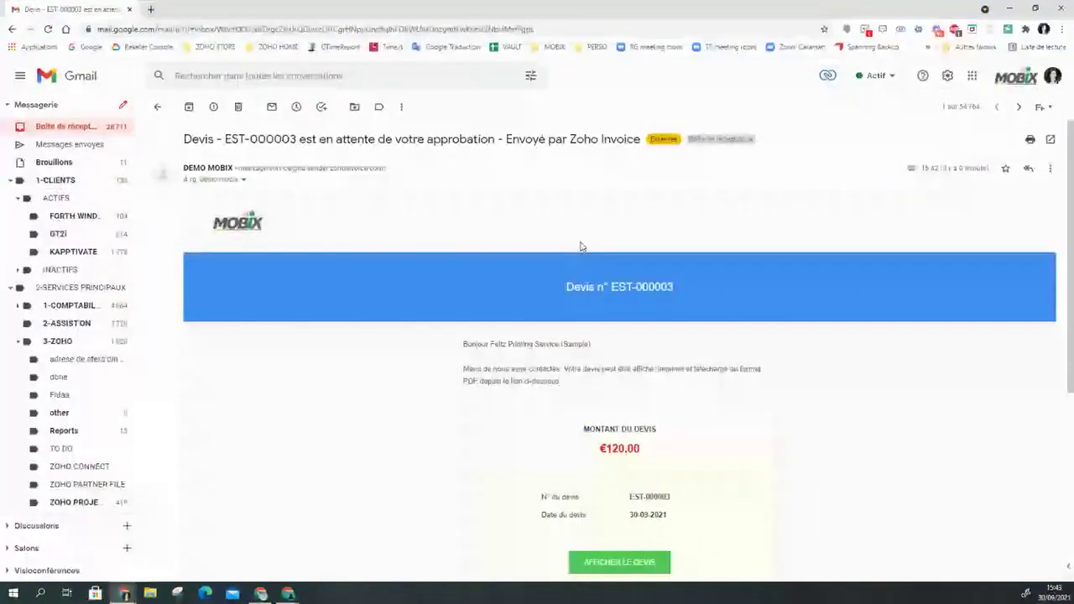
In Gmail, examine the received quote email and its PDF attachment, and open the online quote from the email's link.
scroll(420, 246, "down", 5)
scroll(309, 176, "up", 5)
scroll(686, 263, "down", 2)
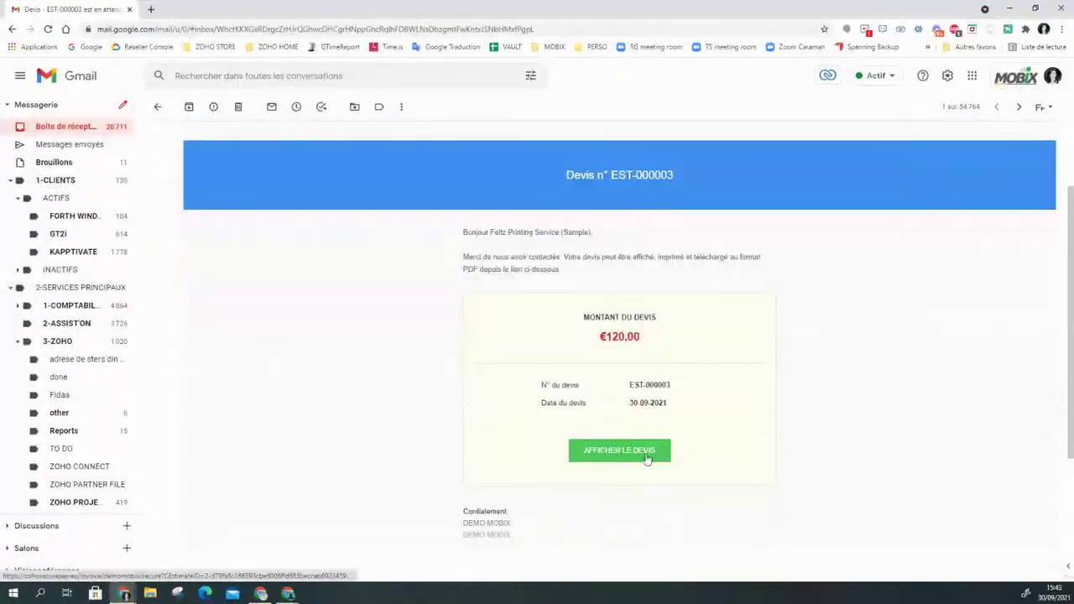
scroll(615, 454, "down", 2)
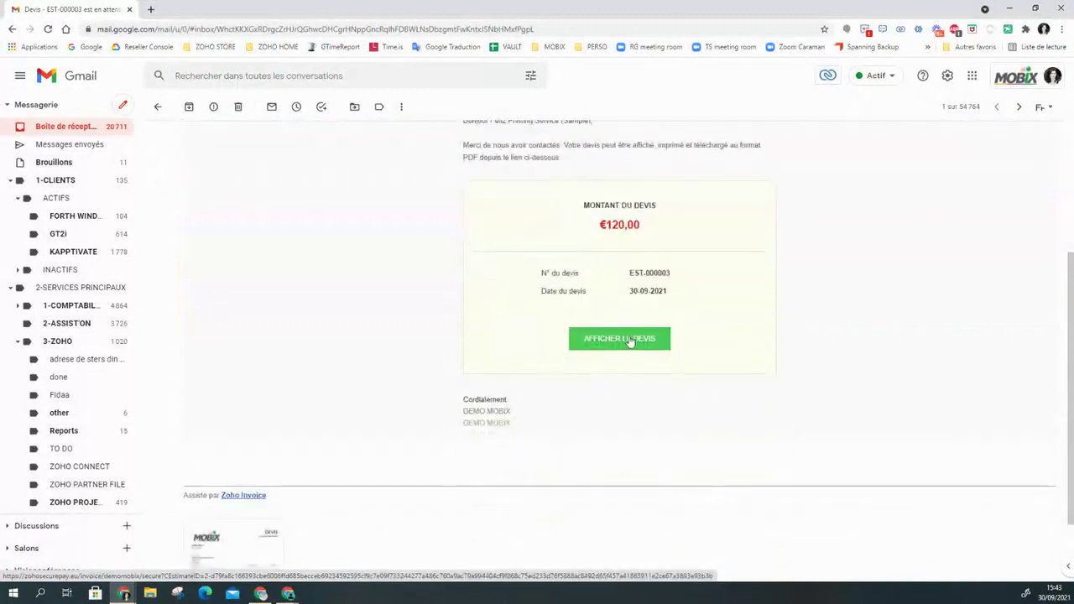
scroll(631, 341, "down", 2)
mouse_move(247, 440)
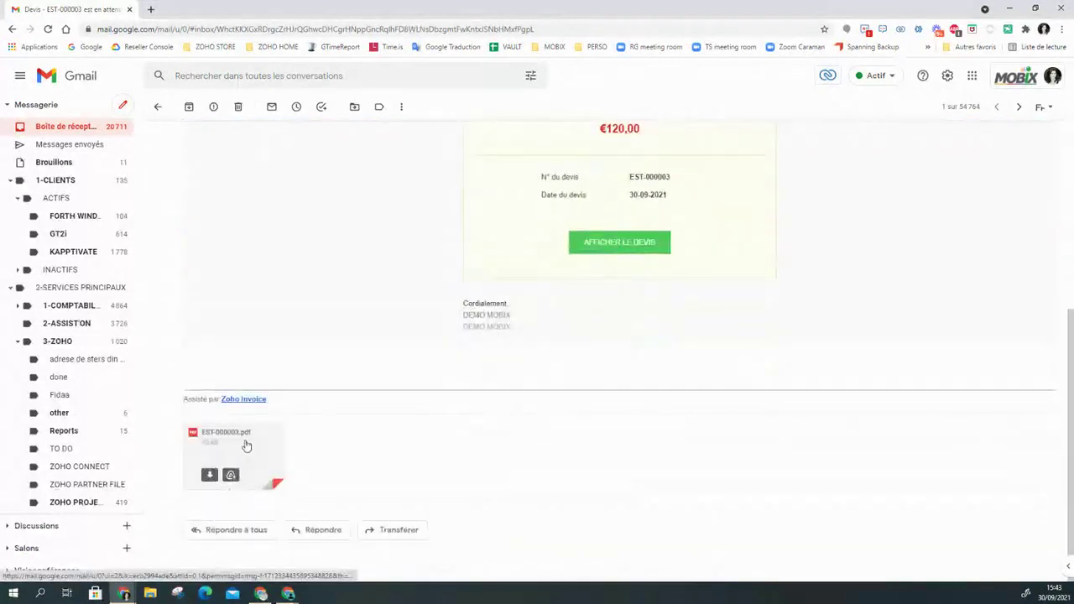
scroll(681, 436, "up", 4)
left_click(619, 467)
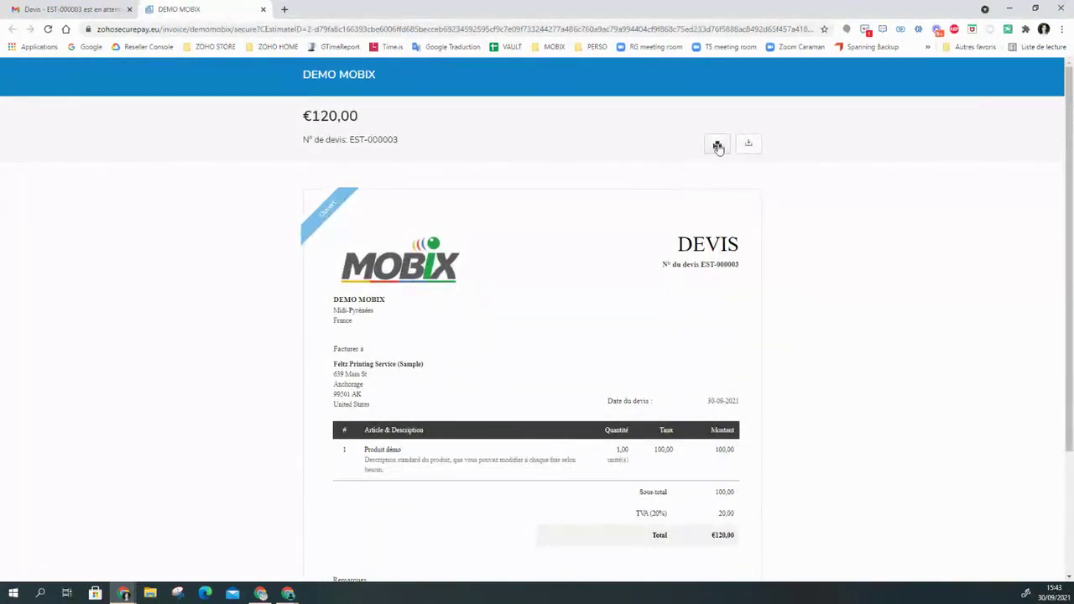
Inspect the customer's online view of the quote, try its print option and download the quote as a PDF.
scroll(638, 252, "down", 2)
scroll(700, 457, "up", 2)
left_click(711, 147)
left_click(749, 145)
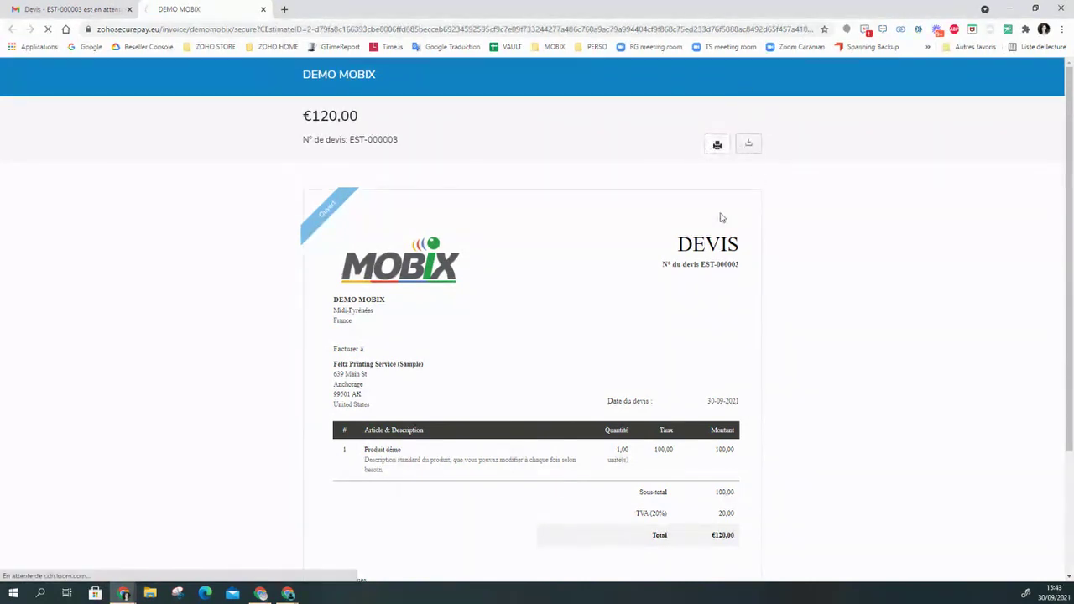
scroll(506, 331, "down", 2)
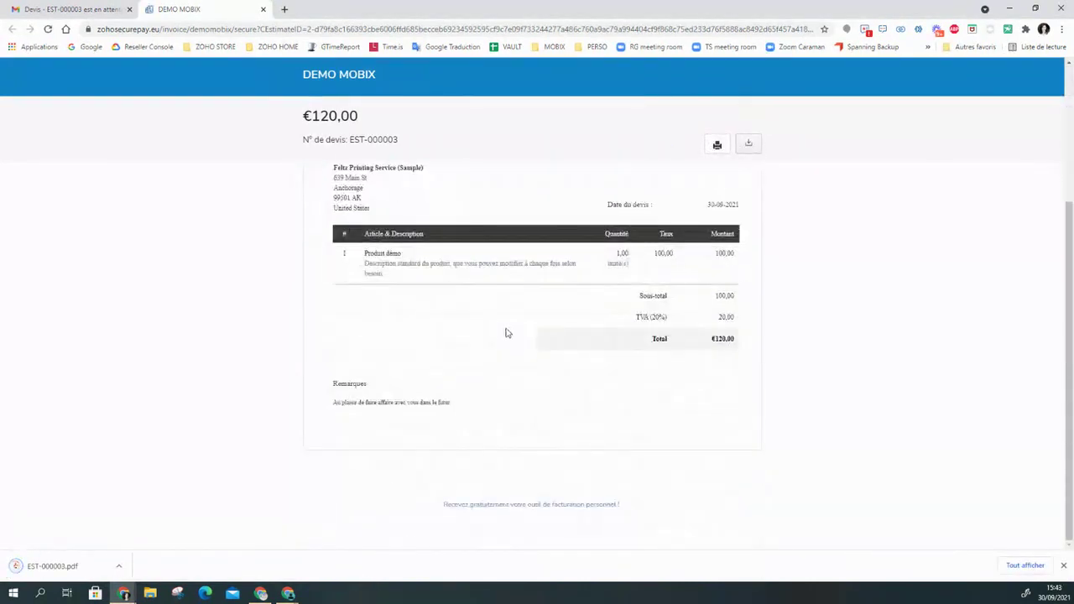
scroll(429, 417, "up", 2)
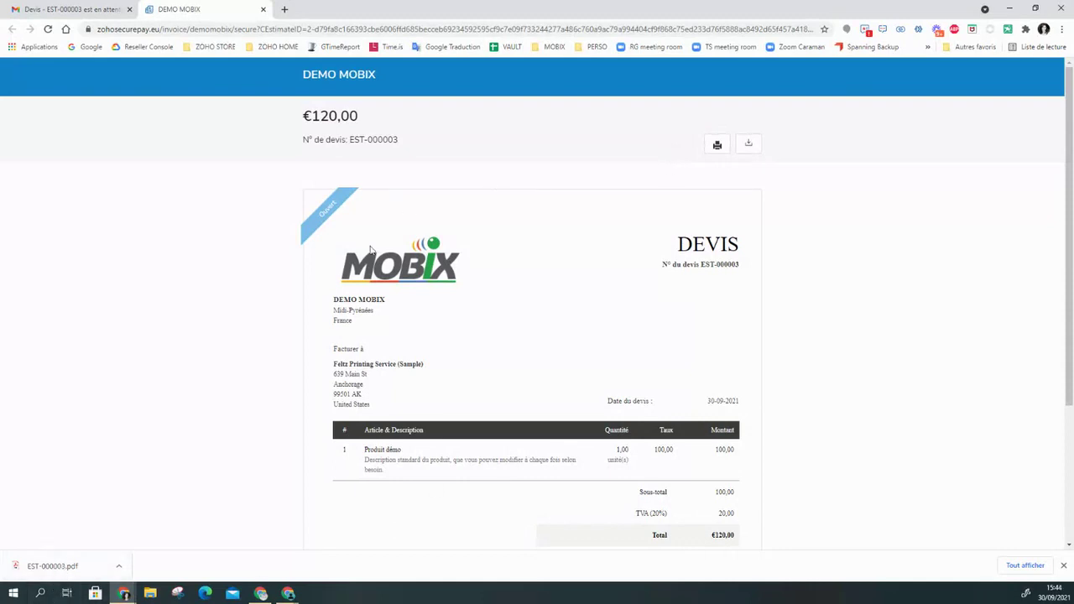
scroll(573, 305, "down", 3)
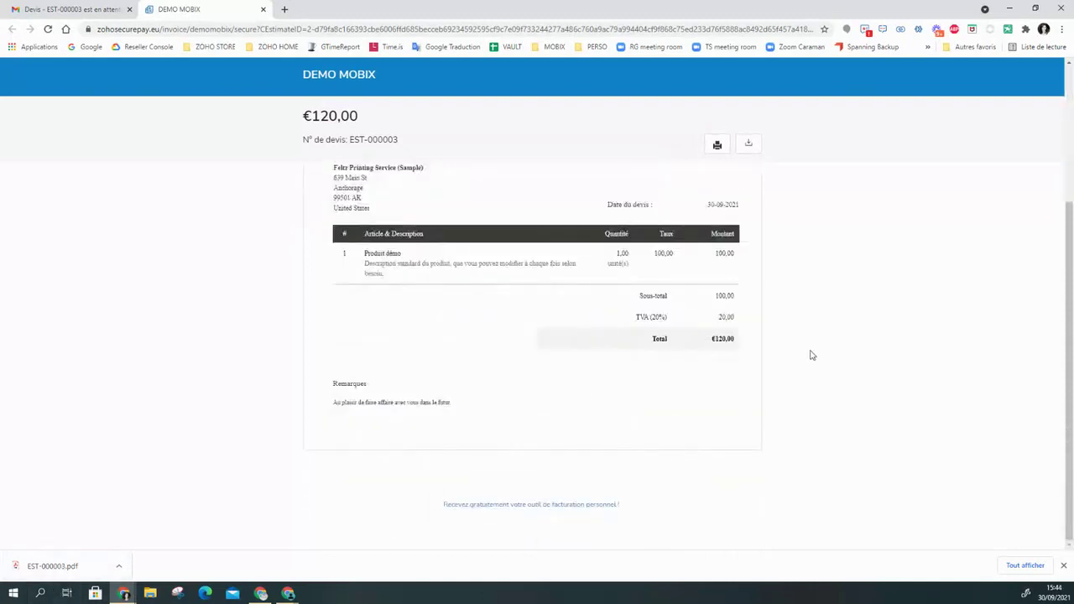
scroll(482, 434, "up", 3)
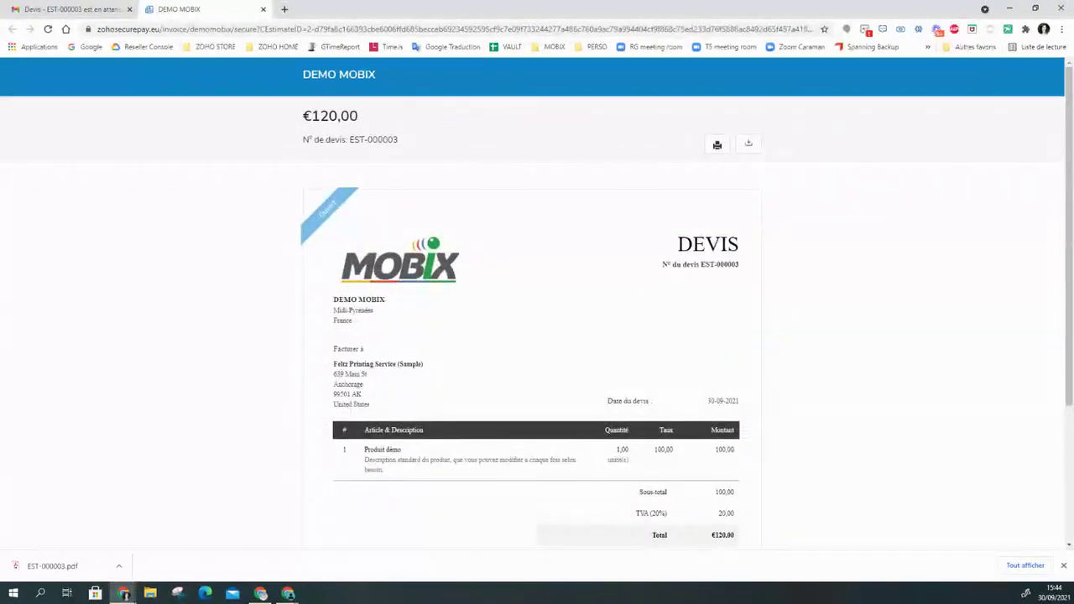
Switch back to Zoho Invoice and review the sent quote down to its template and seller details.
left_click(1010, 12)
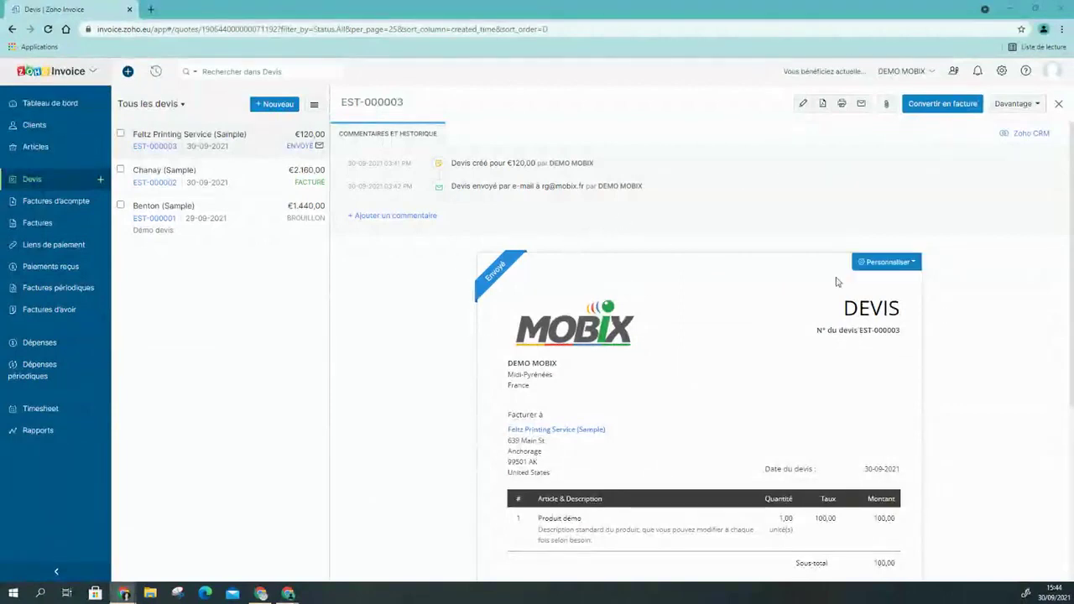
scroll(767, 266, "down", 3)
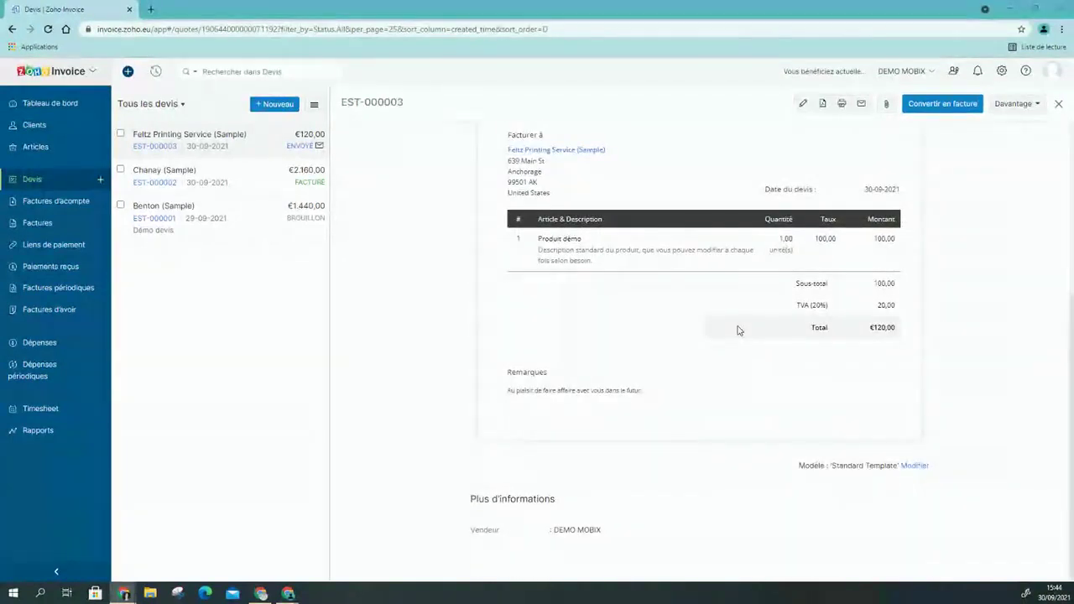